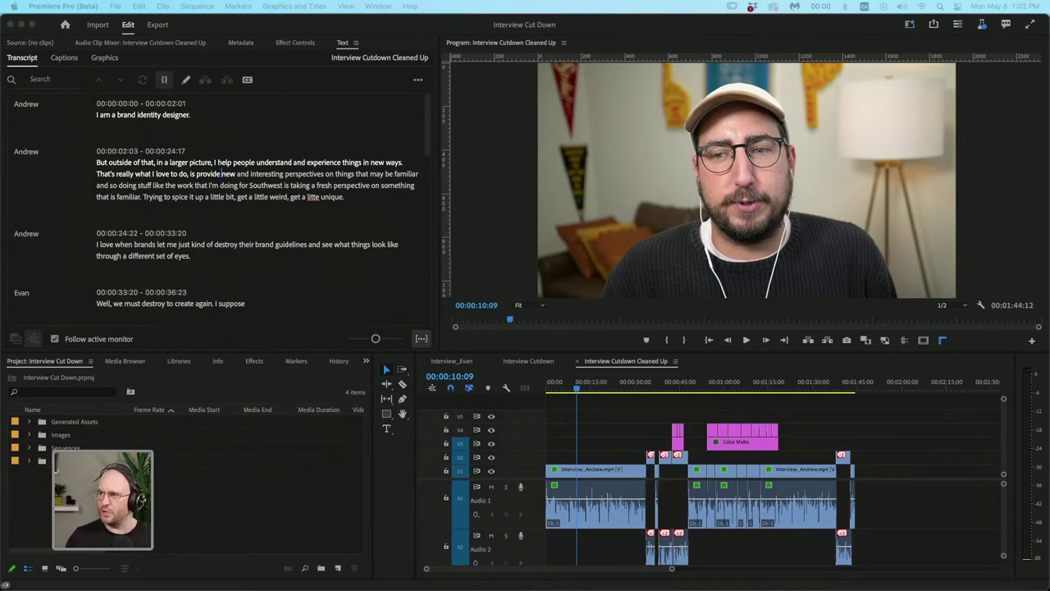
Check the installed beta apps in the Creative Cloud app, then close its window
{"action": "left_click", "coordinate": [678, 38]}
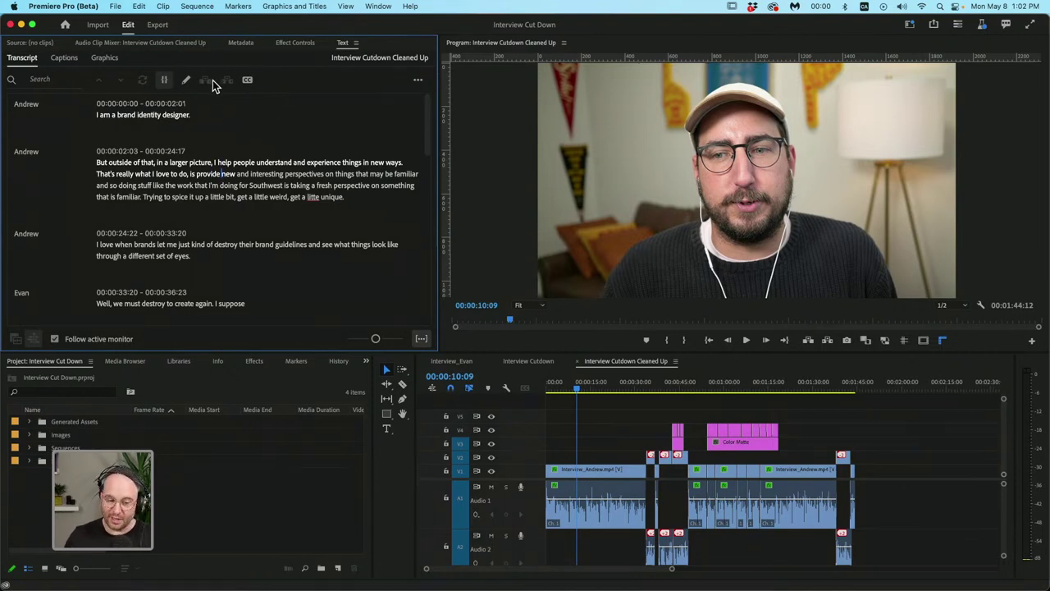
{"action": "left_click", "coordinate": [772, 8]}
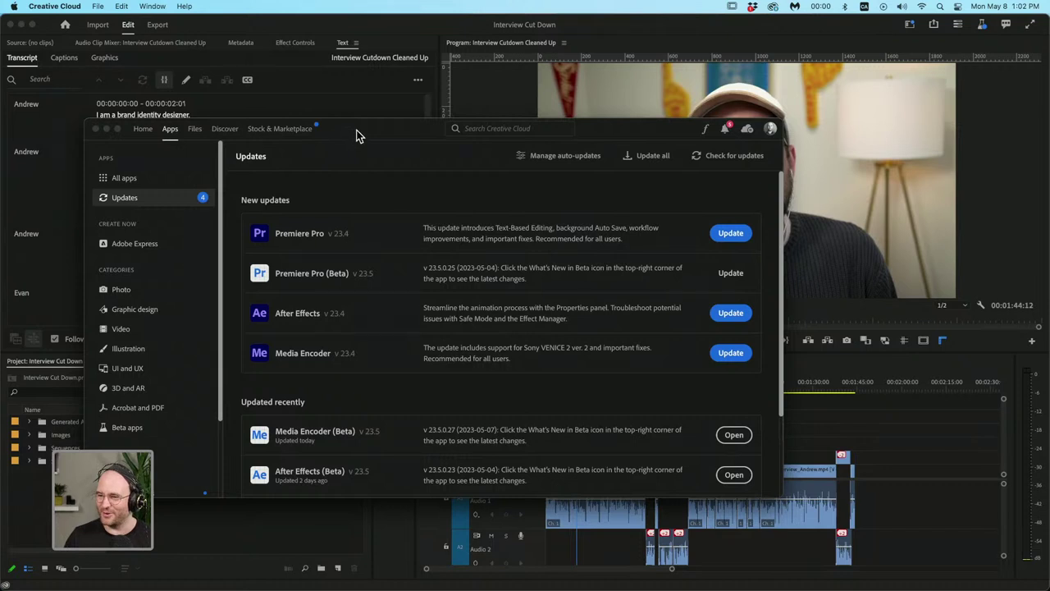
{"action": "left_click_drag", "start_coordinate": [357, 135], "coordinate": [367, 101]}
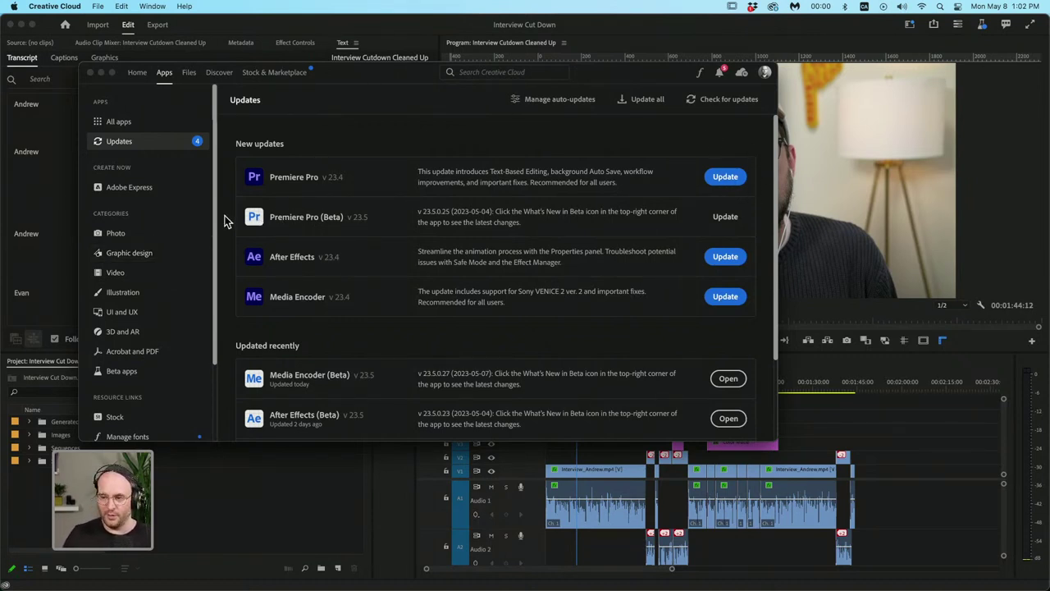
{"action": "left_click", "coordinate": [145, 372]}
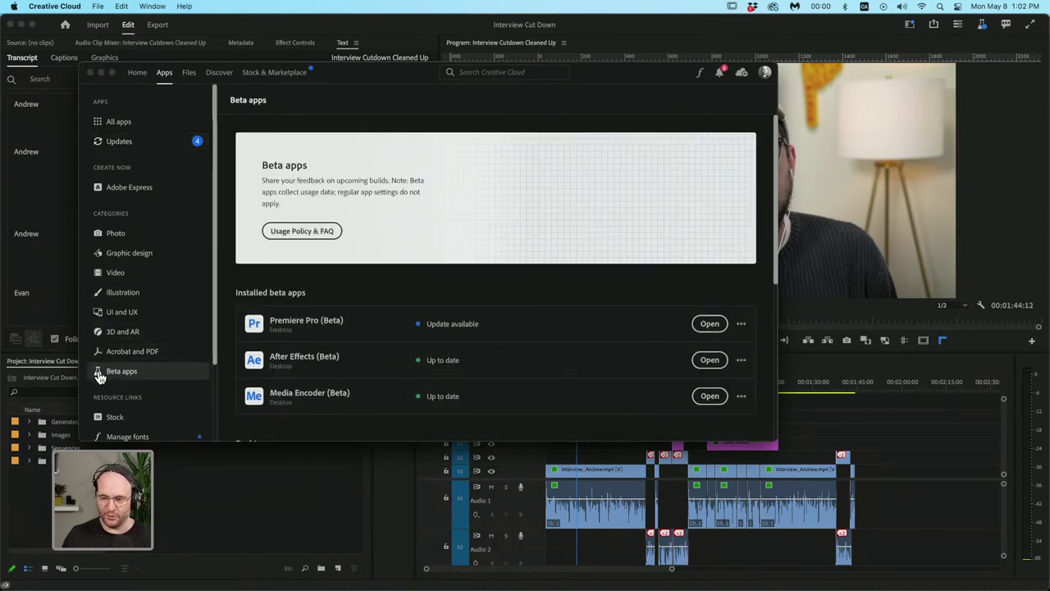
{"action": "scroll", "coordinate": [291, 336], "scroll_direction": "down", "scroll_amount": 5}
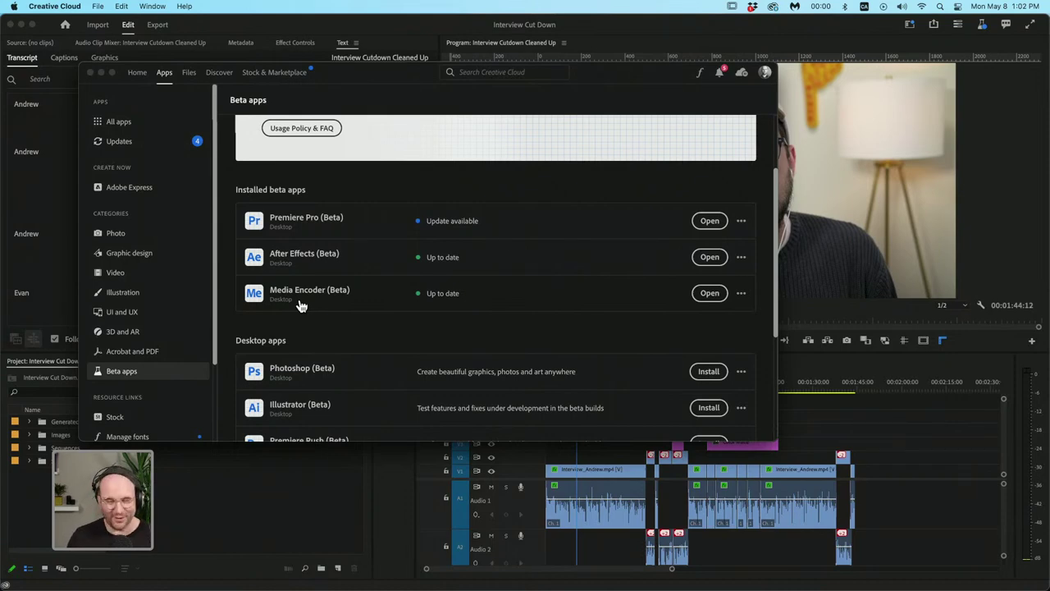
{"action": "left_click", "coordinate": [91, 72]}
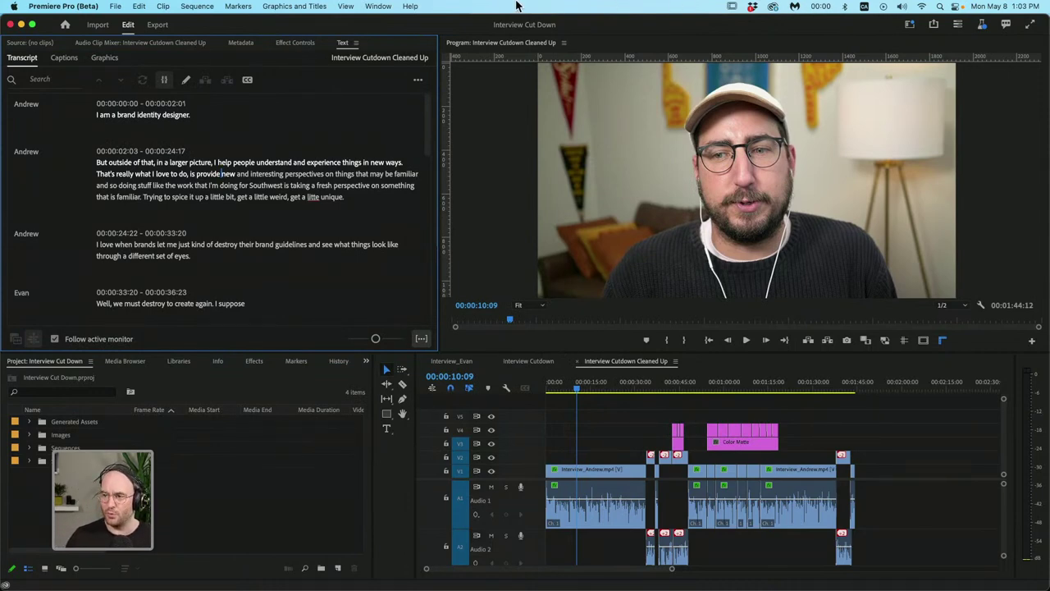
Play through the current interview sequence from the start to review it
{"action": "left_click", "coordinate": [378, 7]}
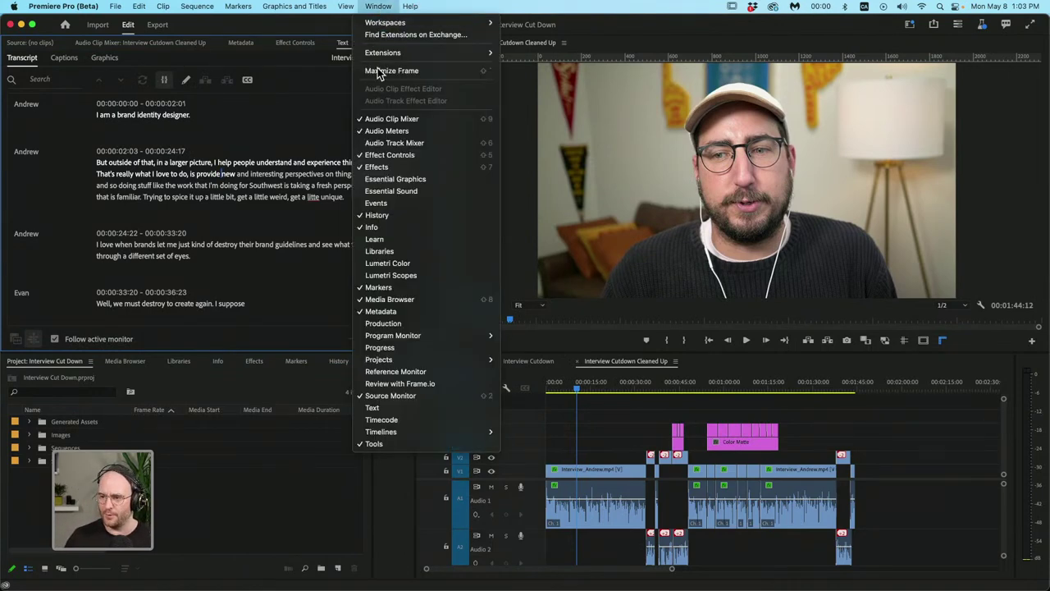
{"action": "left_click", "coordinate": [385, 408]}
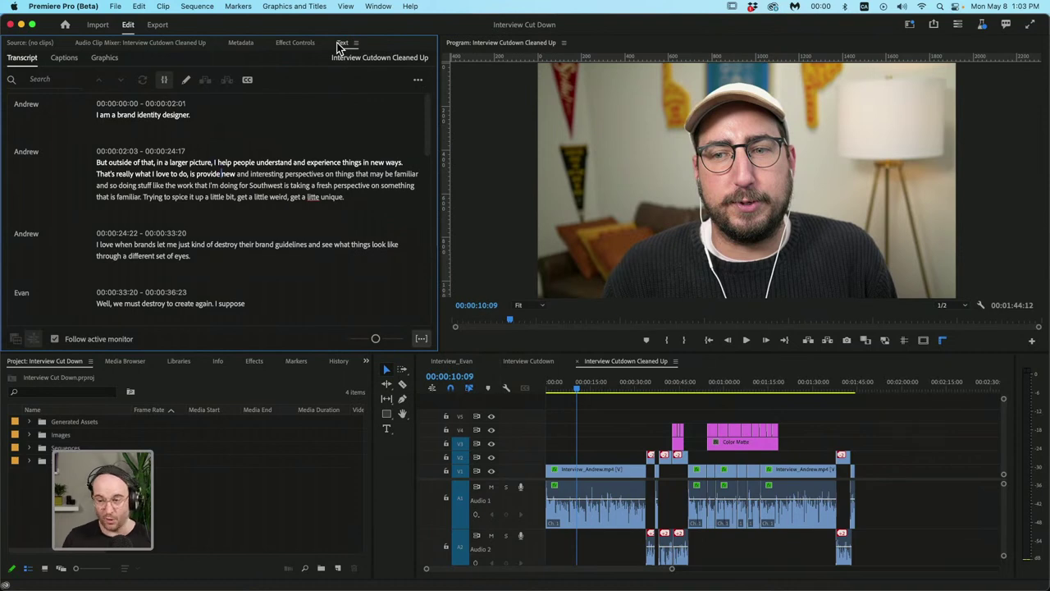
{"action": "left_click", "coordinate": [607, 444]}
{"action": "key", "text": "Home"}
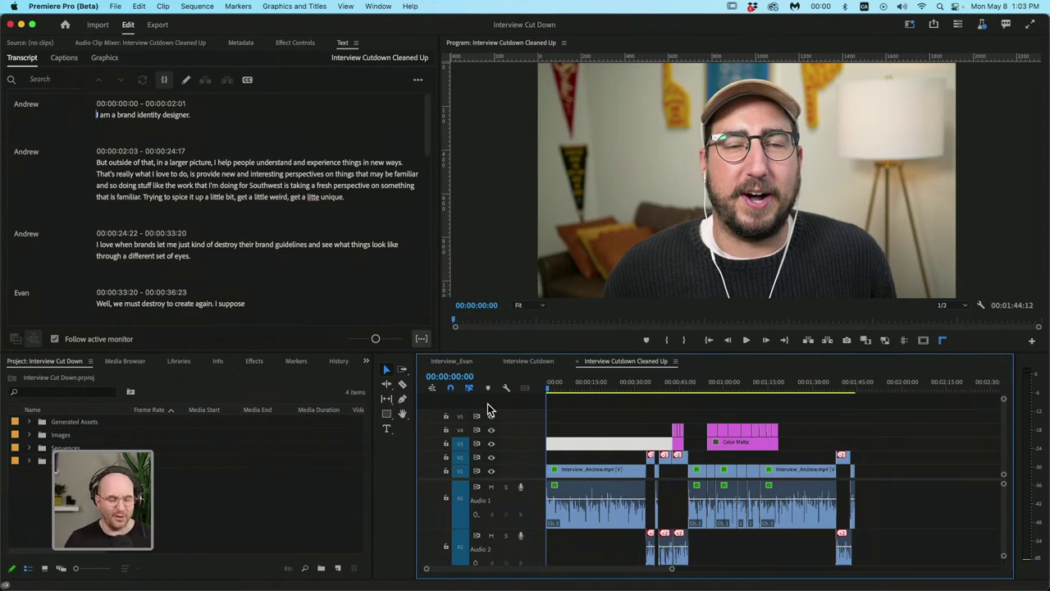
{"action": "key", "text": "space"}
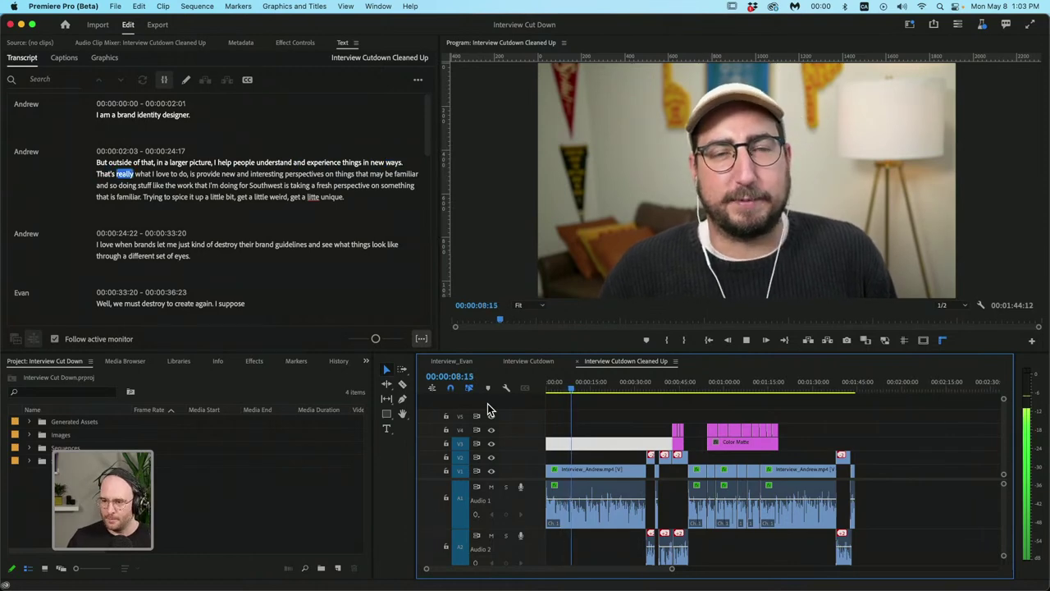
{"action": "key", "text": "space"}
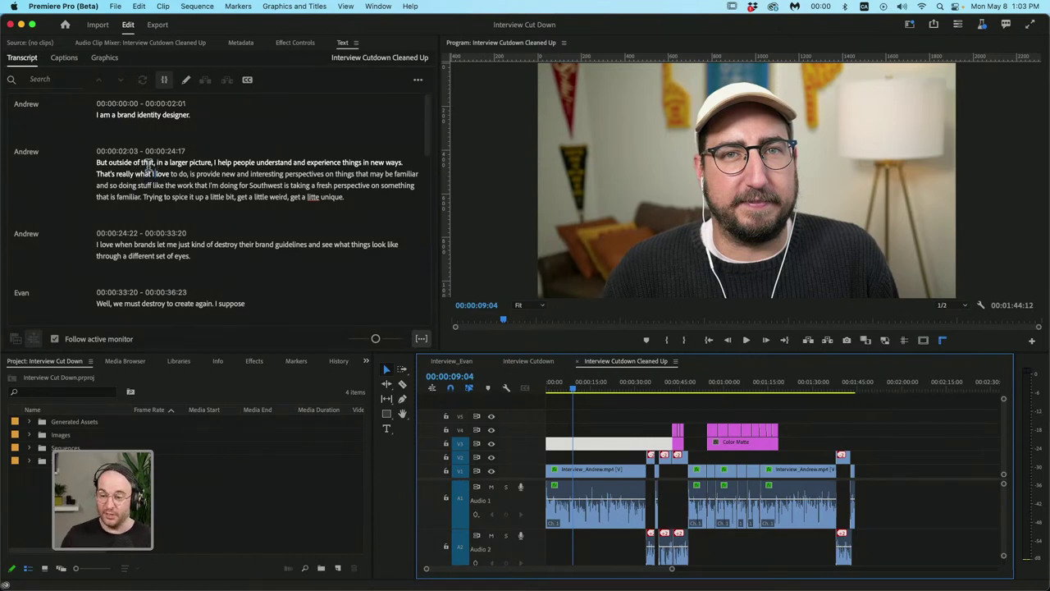
{"action": "key", "text": "space"}
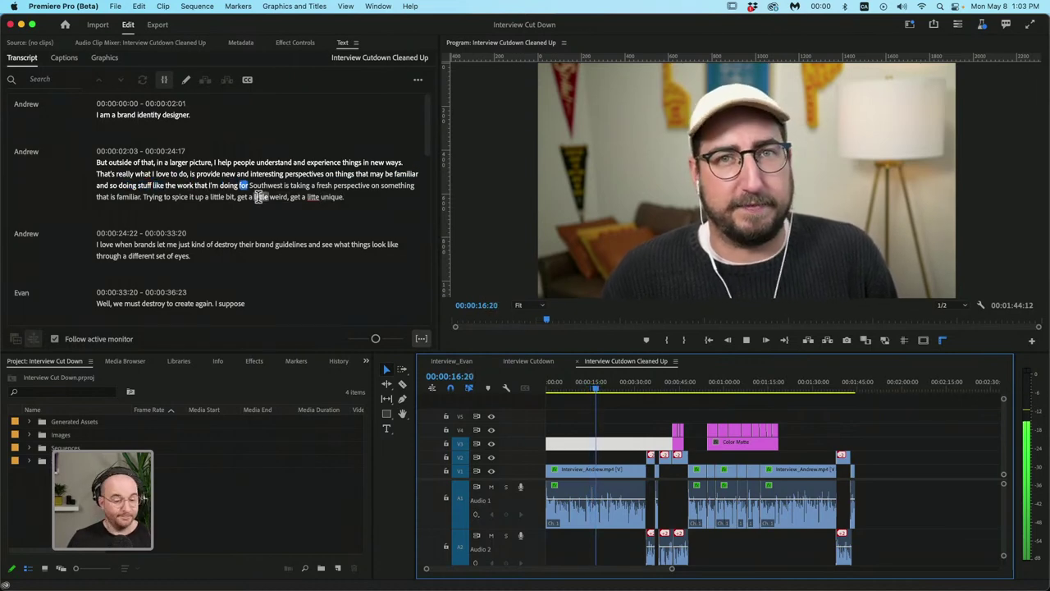
{"action": "key", "text": "space"}
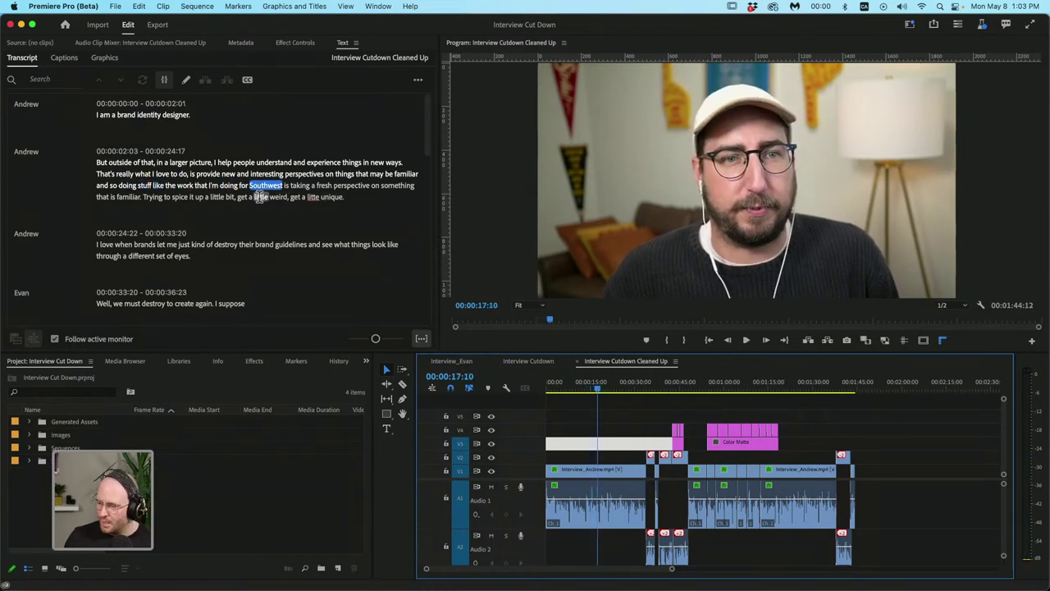
{"action": "left_click", "coordinate": [634, 383]}
{"action": "key", "text": "space"}
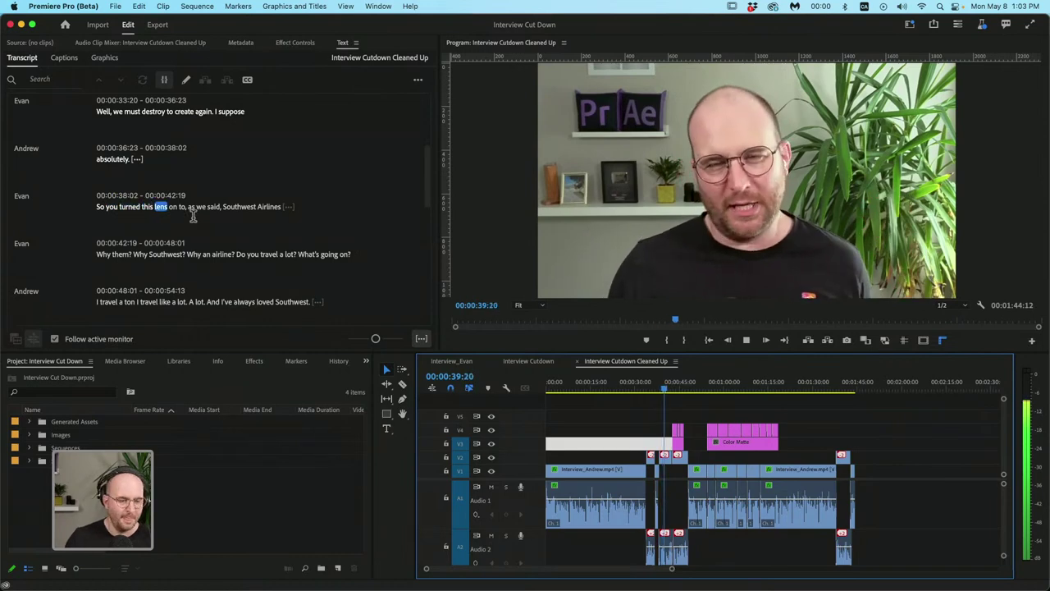
{"action": "key", "text": "space"}
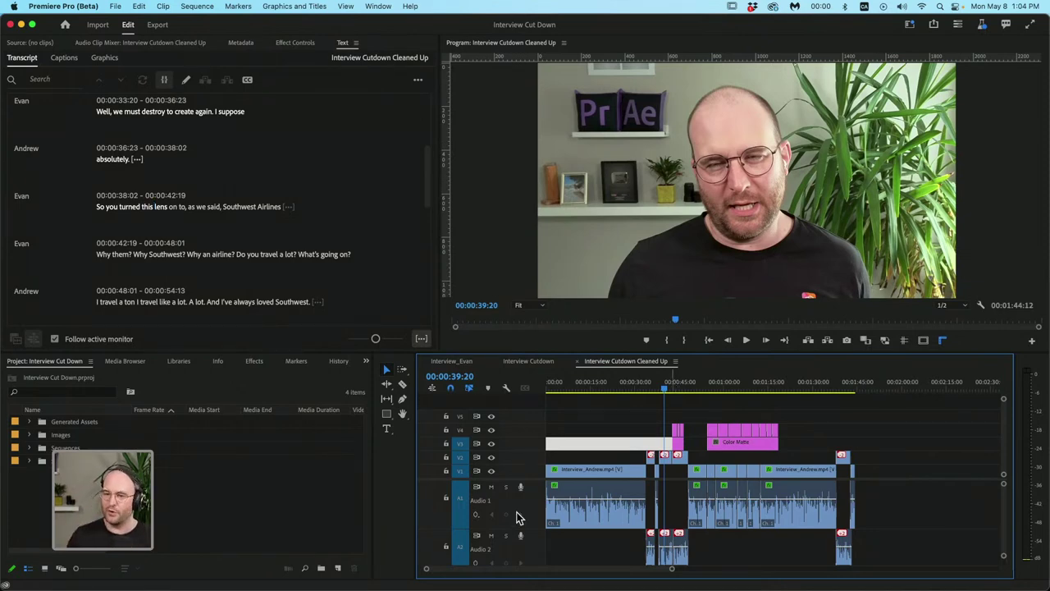
{"action": "left_click", "coordinate": [229, 495]}
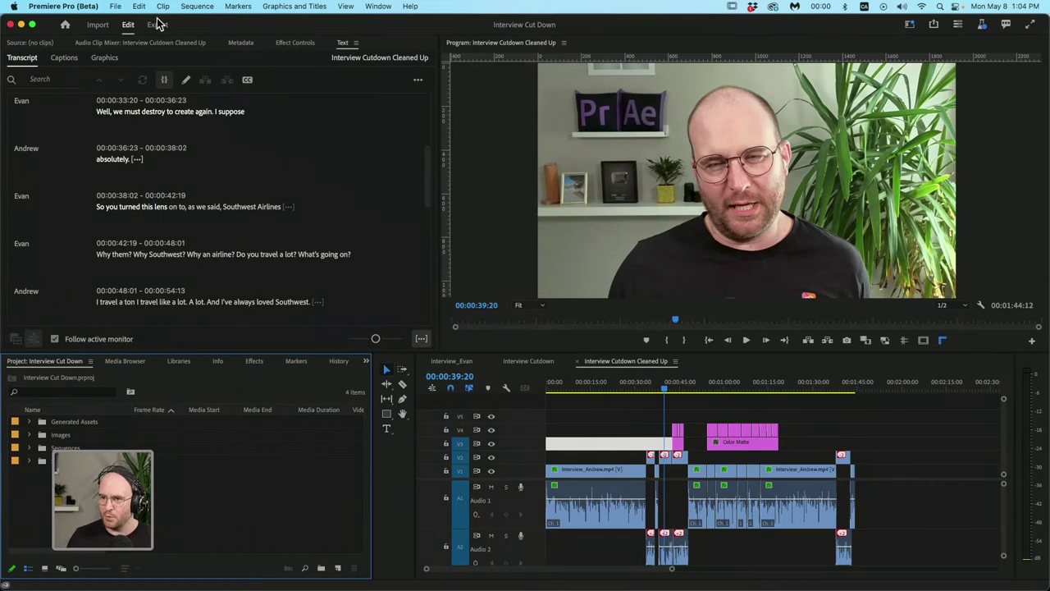
Create a new untitled project and close the Interview Cutdown and Interview_Evan sequence tabs
{"action": "left_click", "coordinate": [116, 6]}
{"action": "mouse_move", "coordinate": [119, 23]}
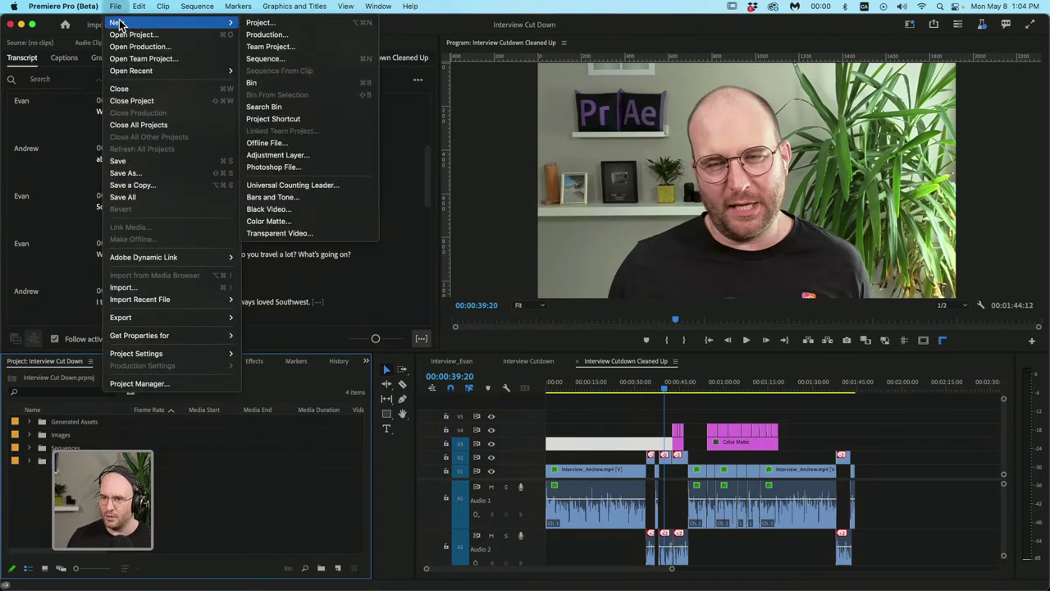
{"action": "left_click", "coordinate": [256, 23]}
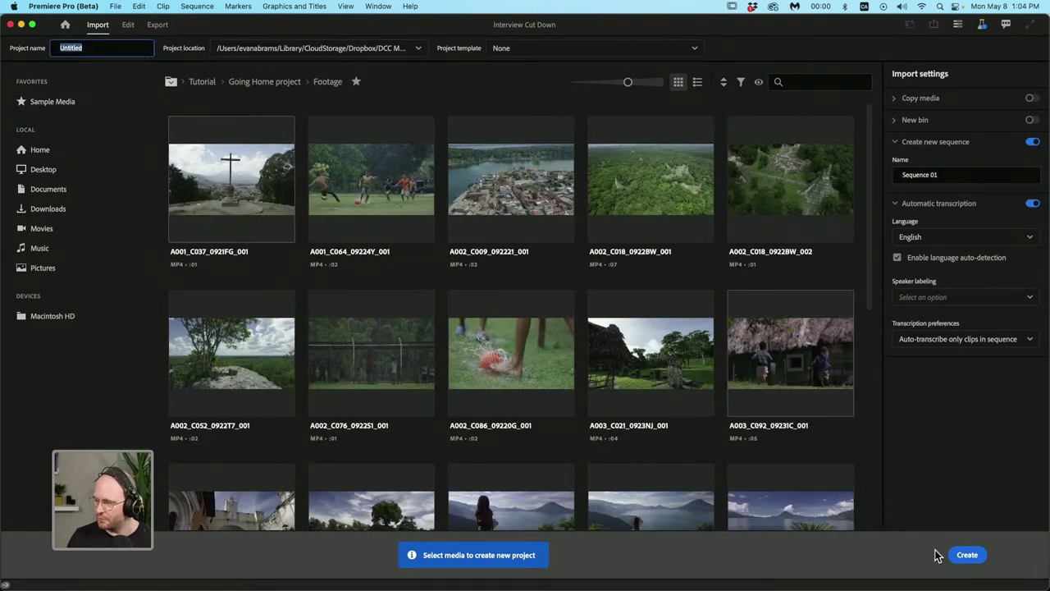
{"action": "left_click", "coordinate": [961, 554]}
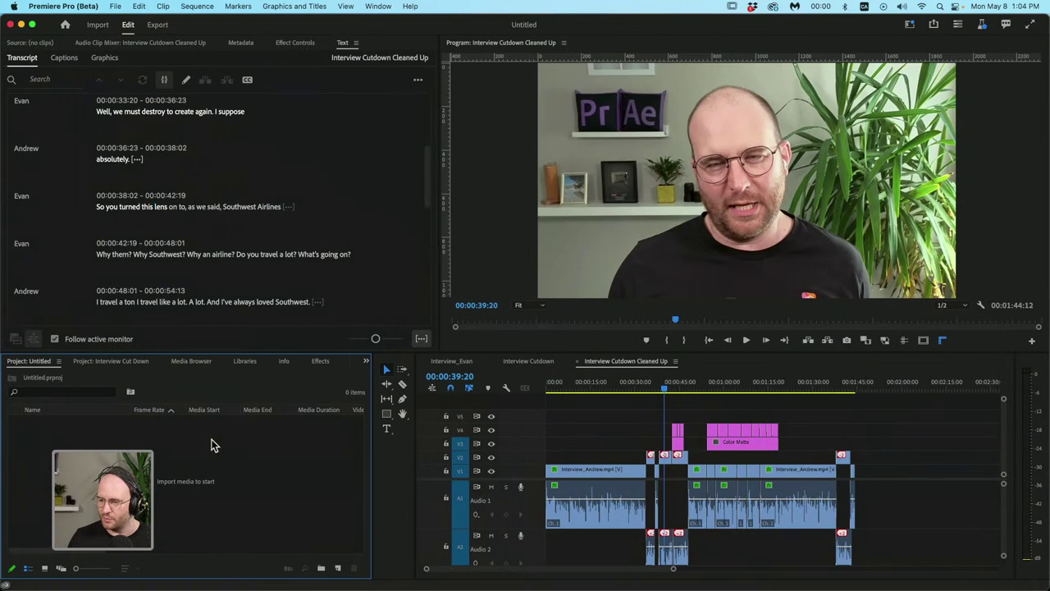
{"action": "left_click", "coordinate": [529, 361]}
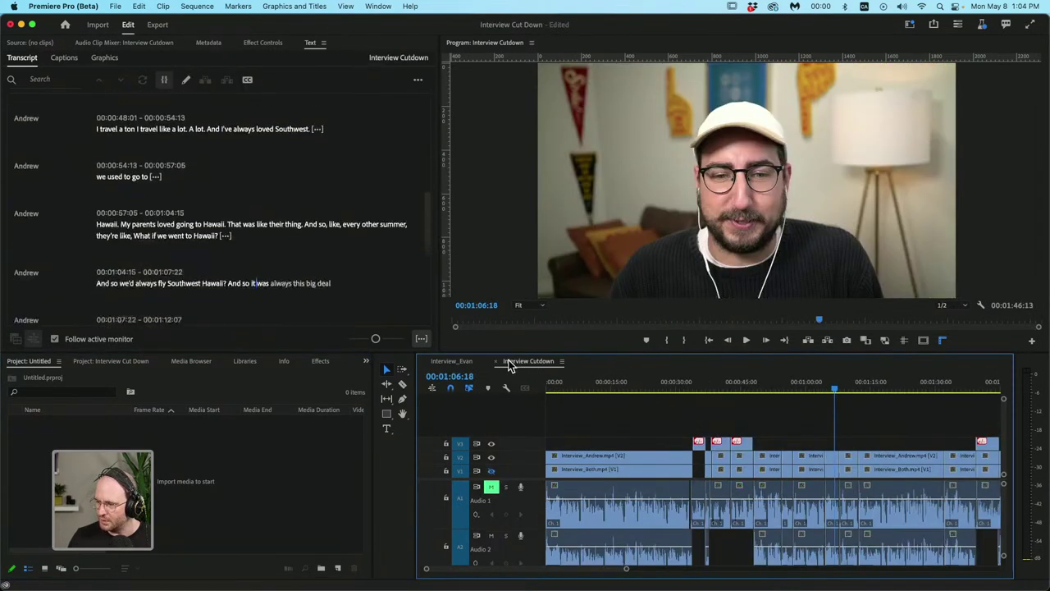
{"action": "left_click", "coordinate": [497, 362]}
{"action": "left_click", "coordinate": [425, 362]}
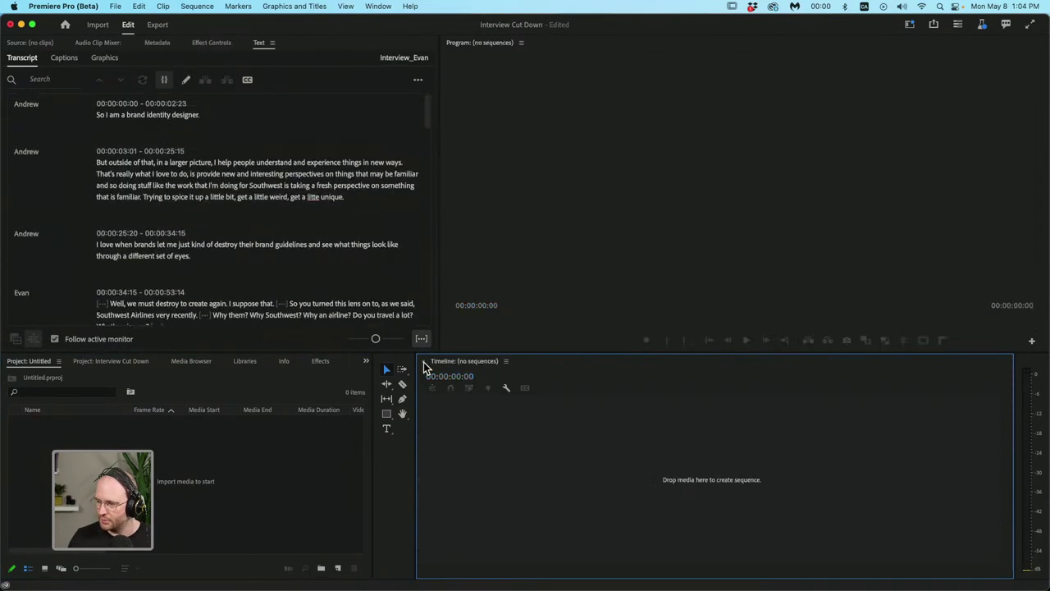
Import the three interview MP4s from the Finder footage folder into the Project panel
{"action": "left_click", "coordinate": [183, 512]}
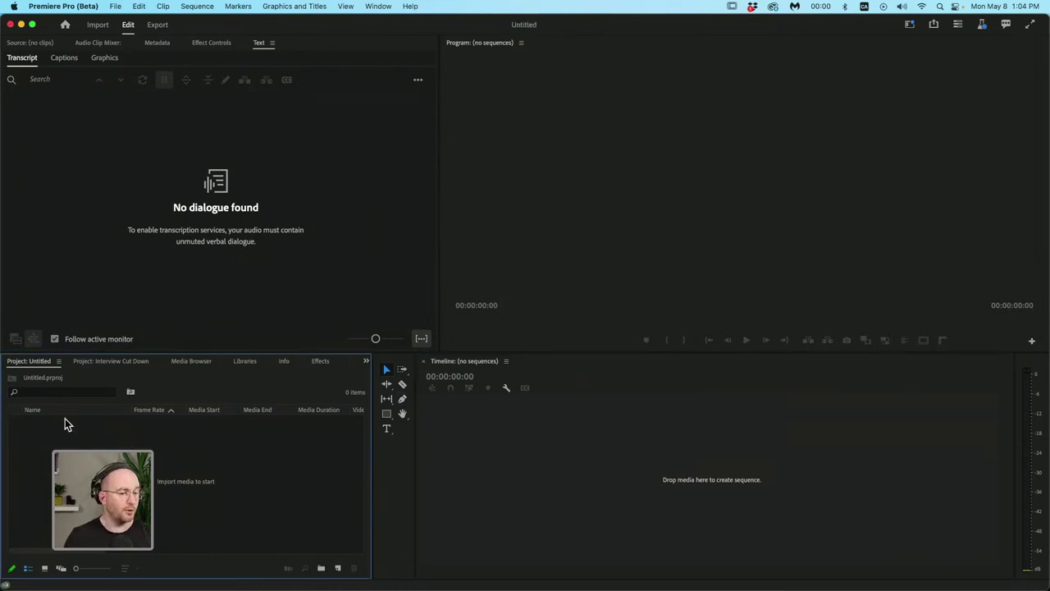
{"action": "key", "text": "super+Tab"}
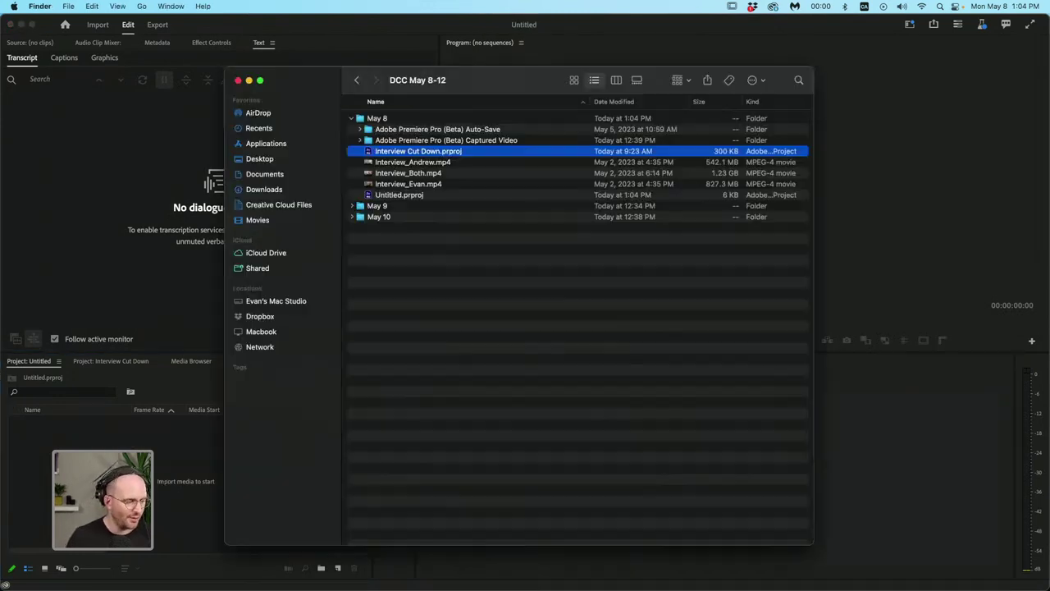
{"action": "left_click_drag", "start_coordinate": [546, 77], "coordinate": [567, 79]}
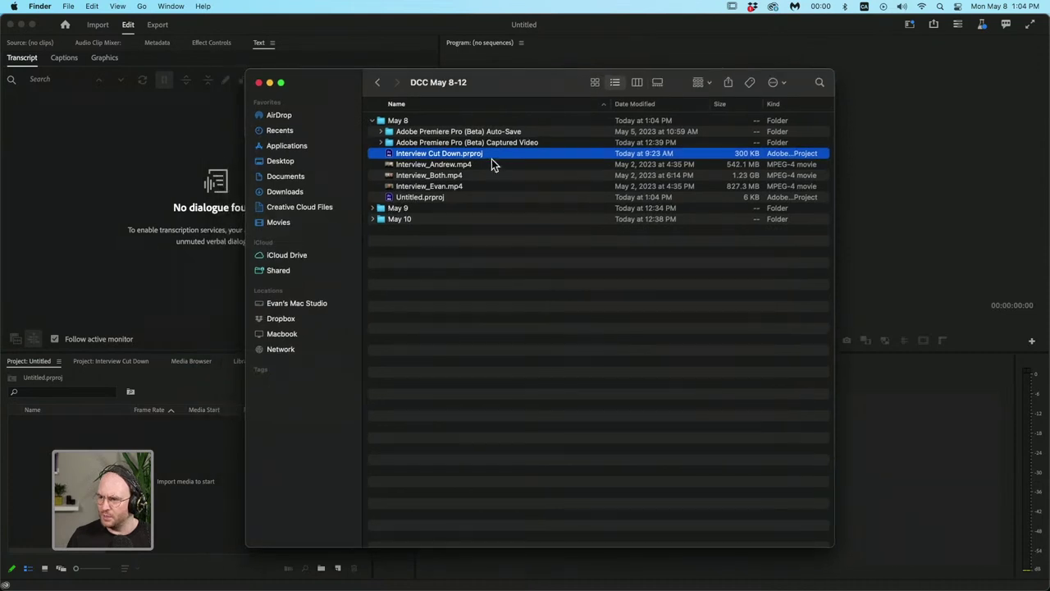
{"action": "left_click_drag", "start_coordinate": [489, 168], "coordinate": [157, 480]}
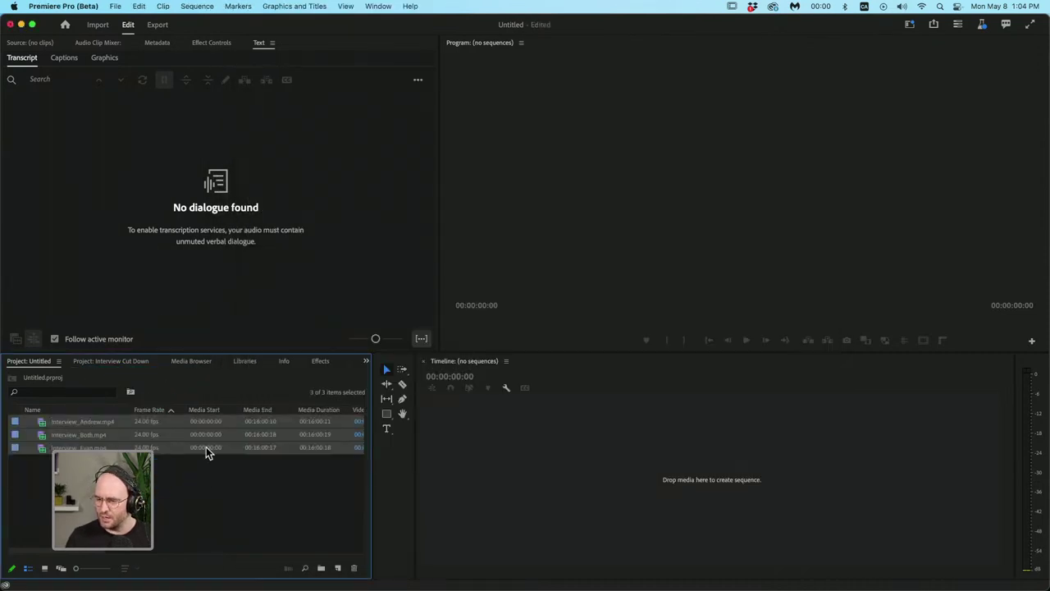
Preview the Andrew and Evan clips, then load Interview_Both.mp4 into the Source Monitor
{"action": "left_click", "coordinate": [220, 477]}
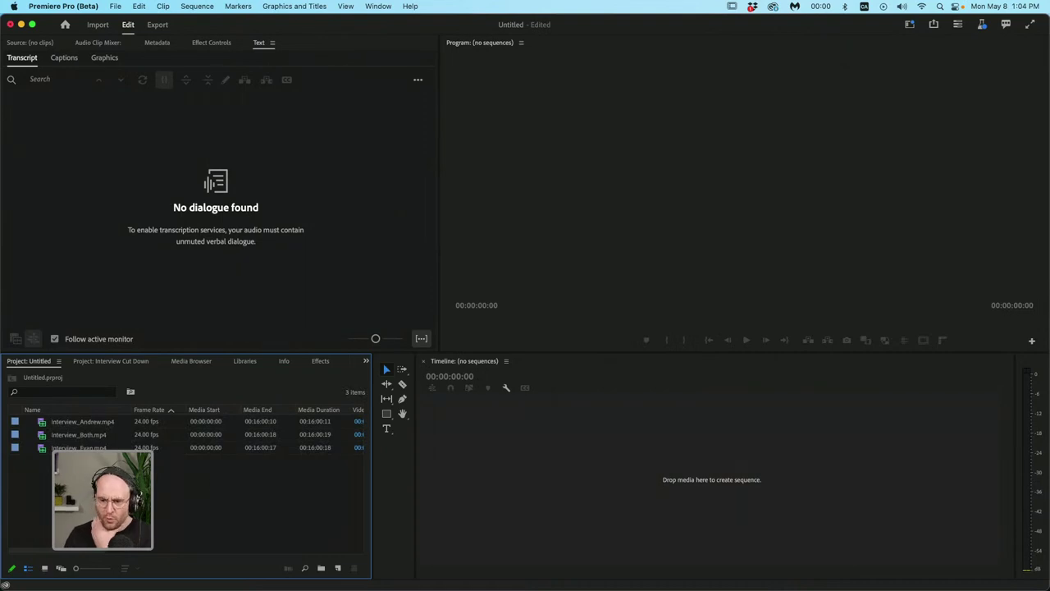
{"action": "left_click", "coordinate": [101, 422]}
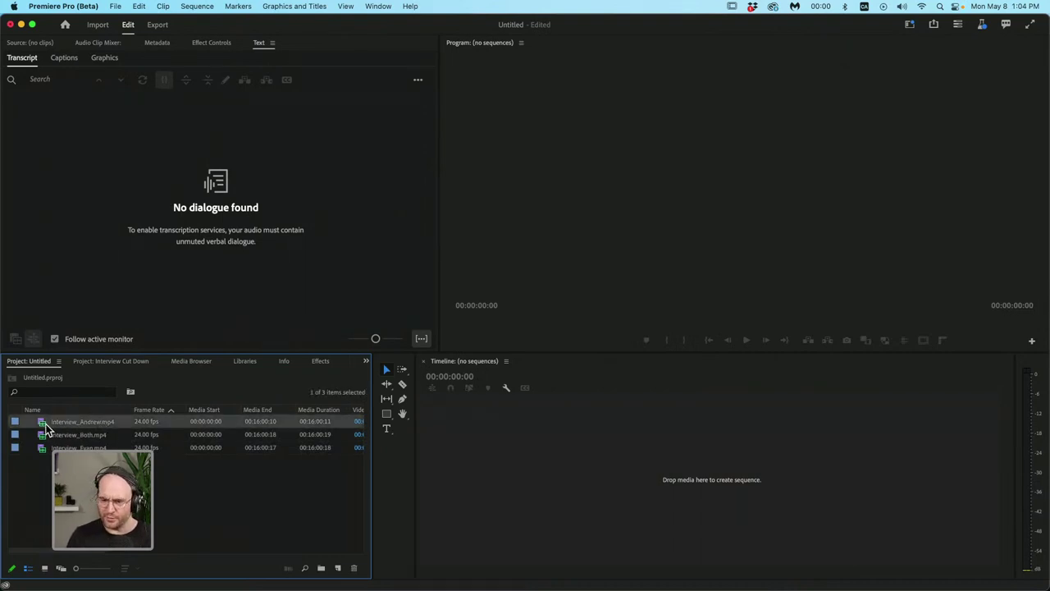
{"action": "double_click", "coordinate": [46, 423]}
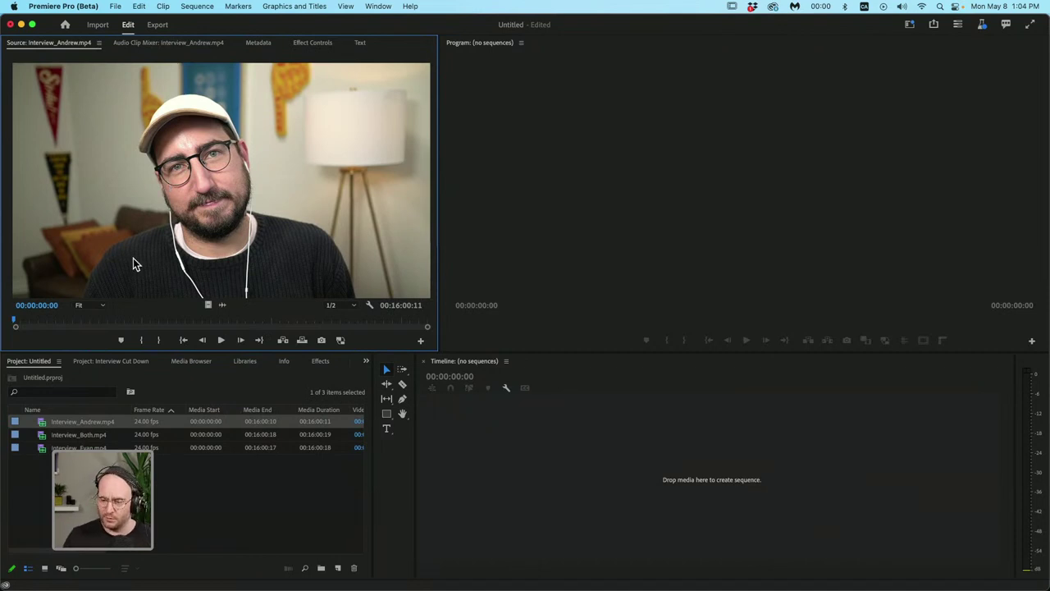
{"action": "key", "text": "Down"}
{"action": "key", "text": "Down"}
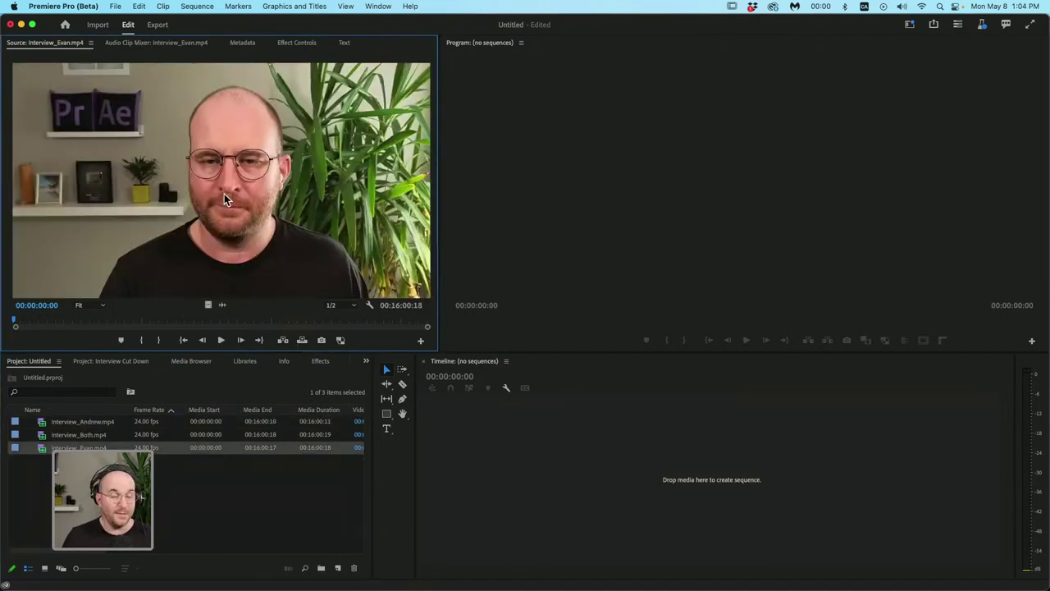
{"action": "double_click", "coordinate": [76, 436]}
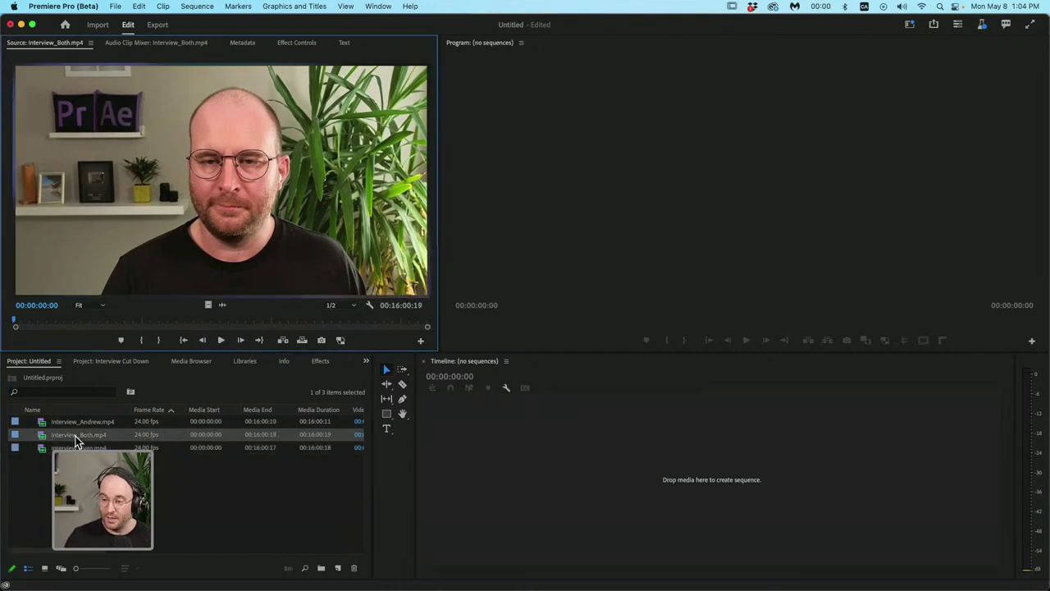
{"action": "left_click", "coordinate": [69, 322]}
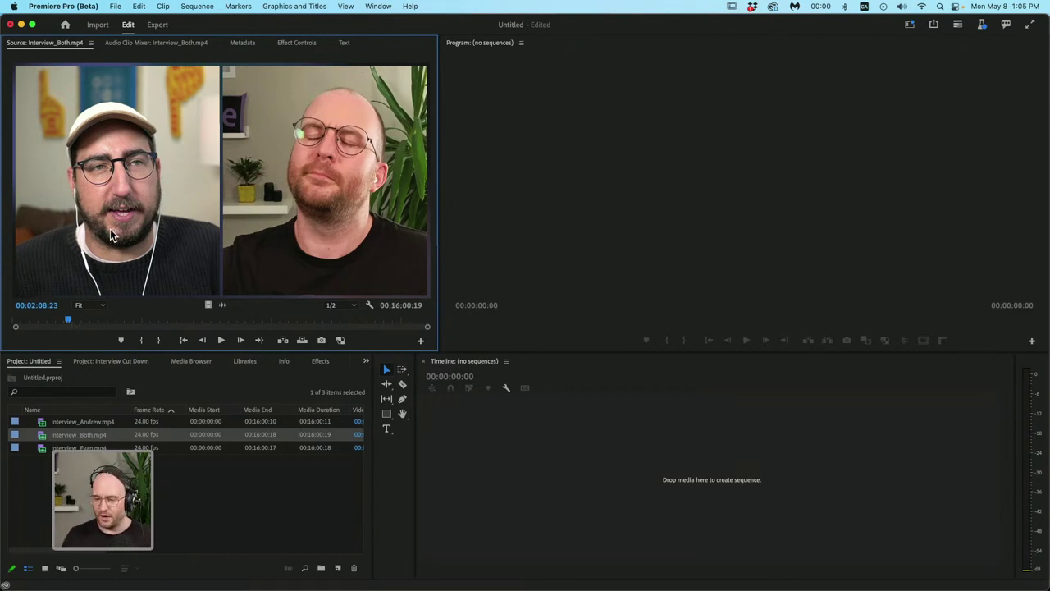
{"action": "left_click", "coordinate": [132, 476]}
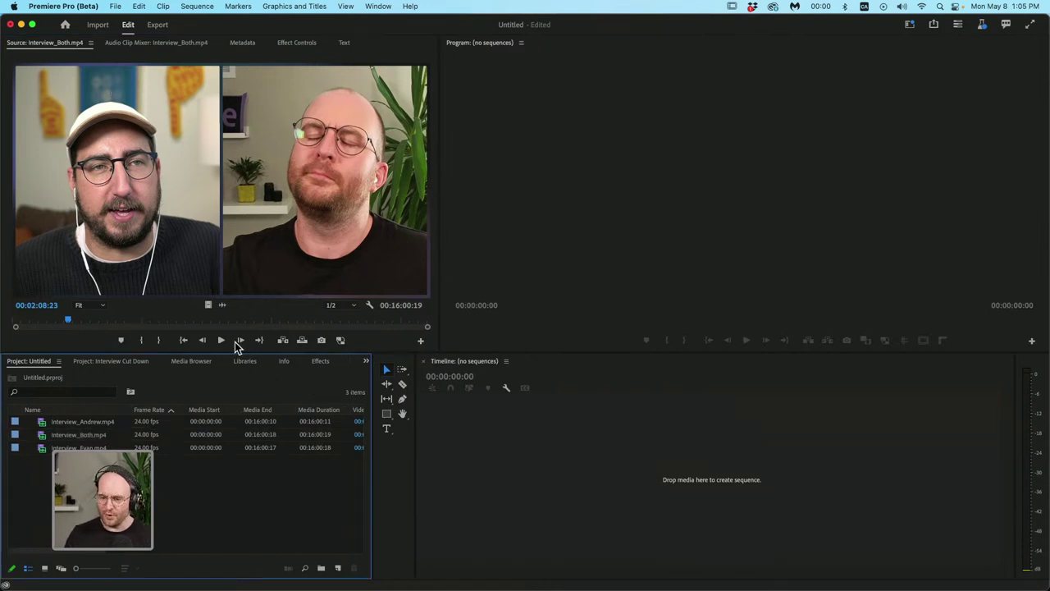
{"action": "double_click", "coordinate": [76, 439]}
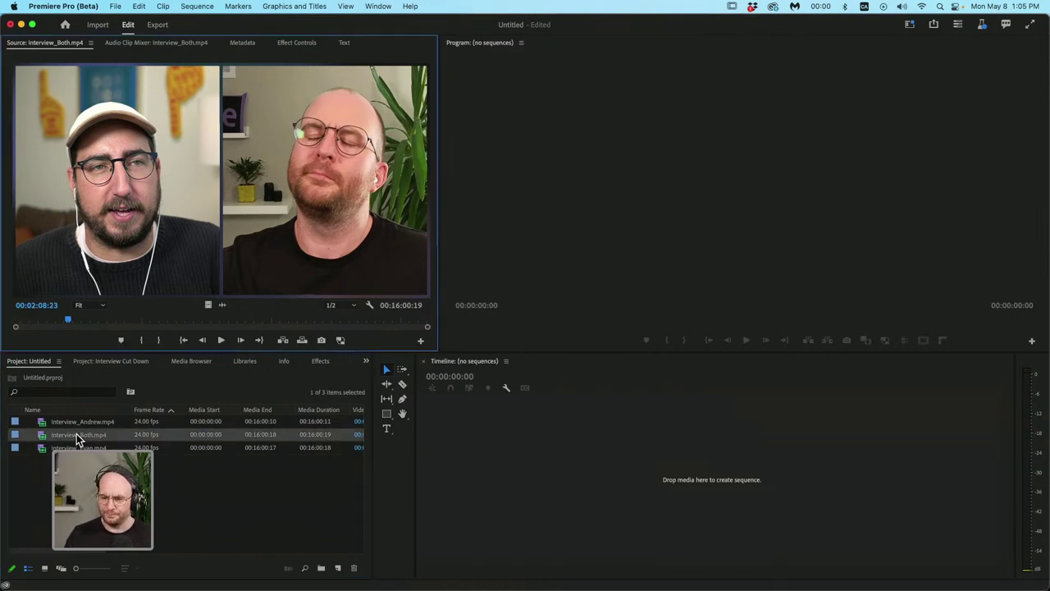
Transcribe Interview_Both.mp4 in English with 'Yes, separate speakers' labelling
{"action": "left_click", "coordinate": [344, 43]}
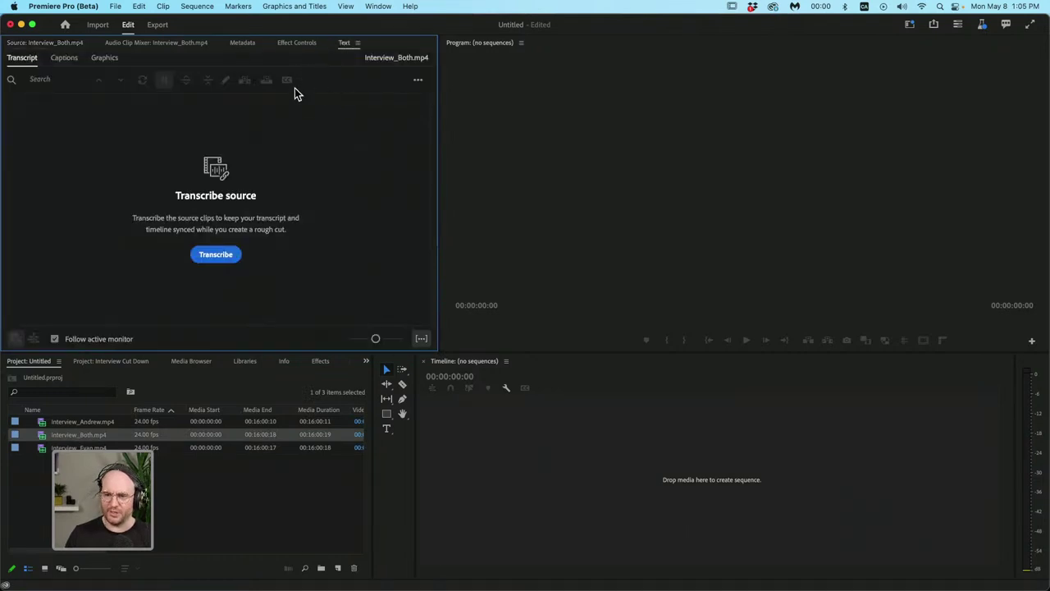
{"action": "left_click", "coordinate": [212, 260]}
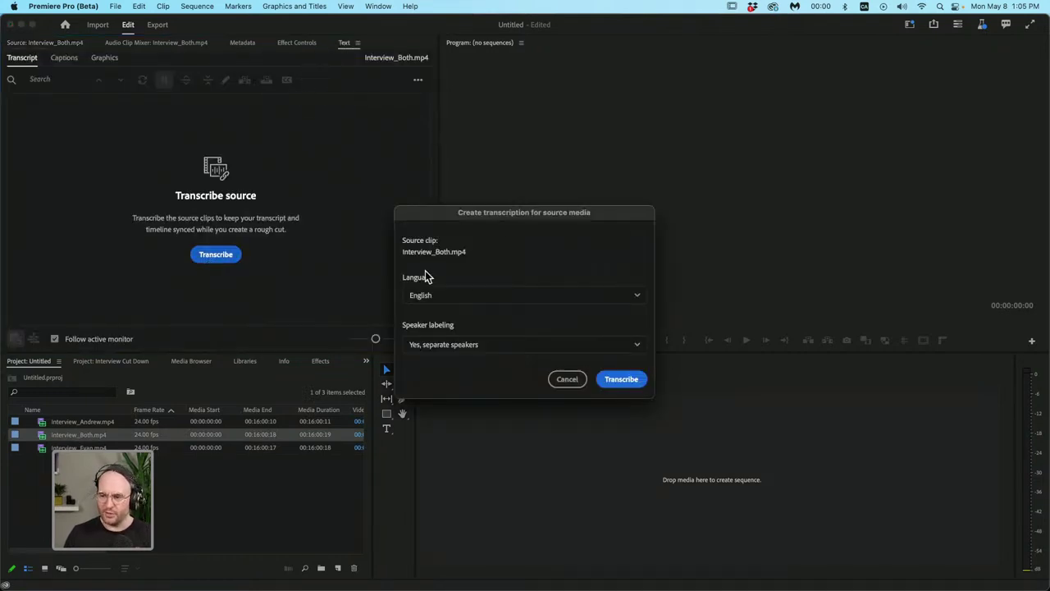
{"action": "left_click_drag", "start_coordinate": [511, 210], "coordinate": [292, 152]}
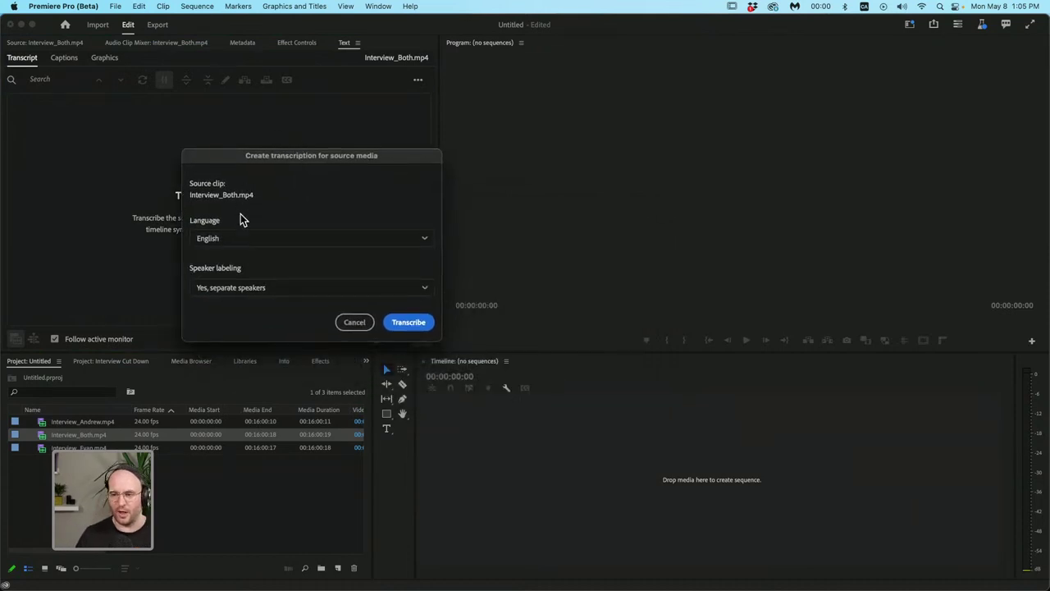
{"action": "left_click", "coordinate": [251, 237]}
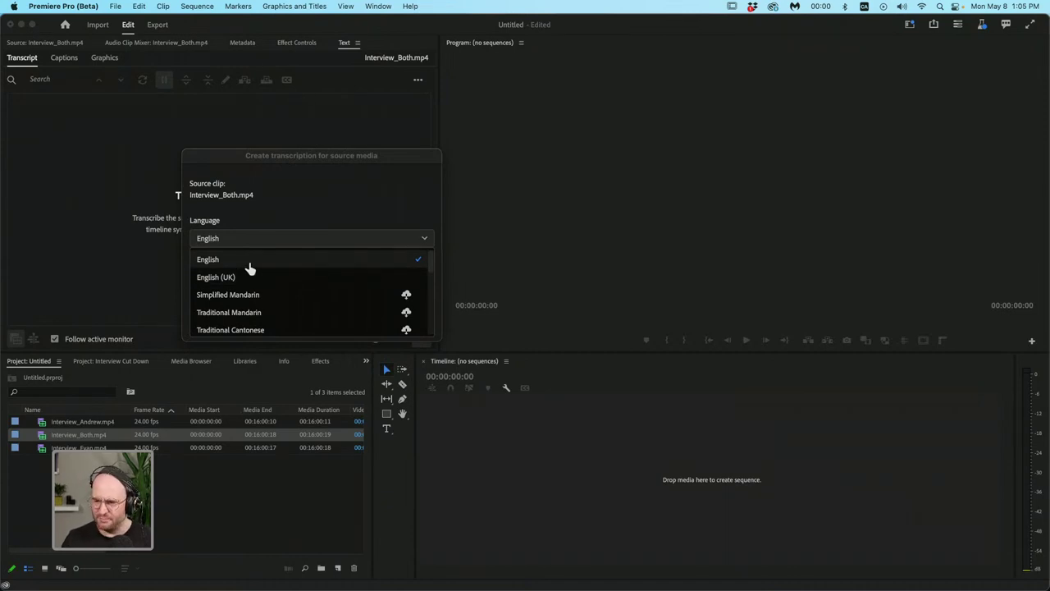
{"action": "left_click", "coordinate": [251, 261]}
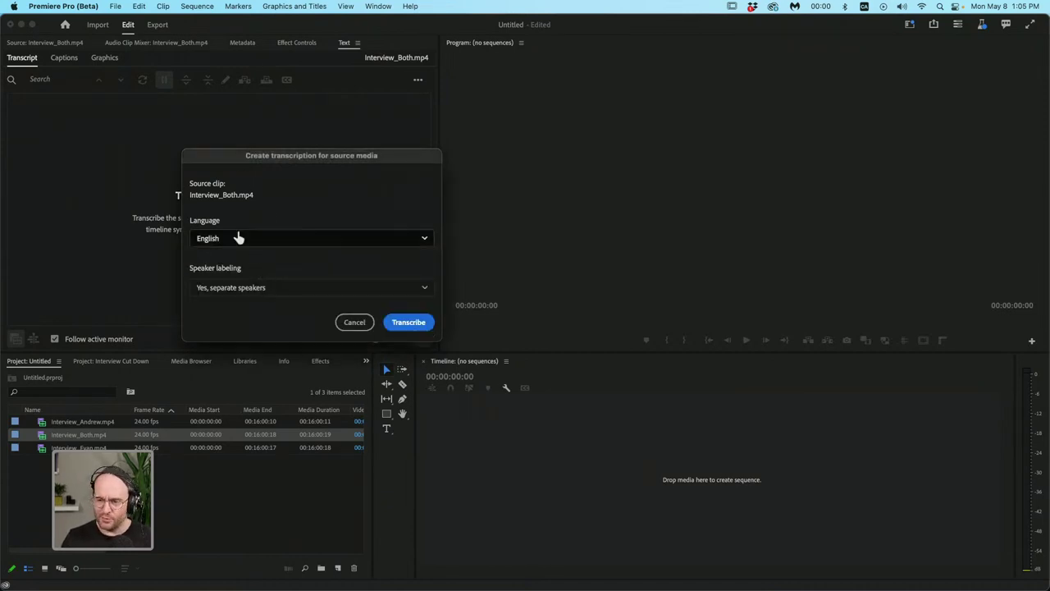
{"action": "left_click", "coordinate": [251, 289]}
{"action": "left_click", "coordinate": [234, 308]}
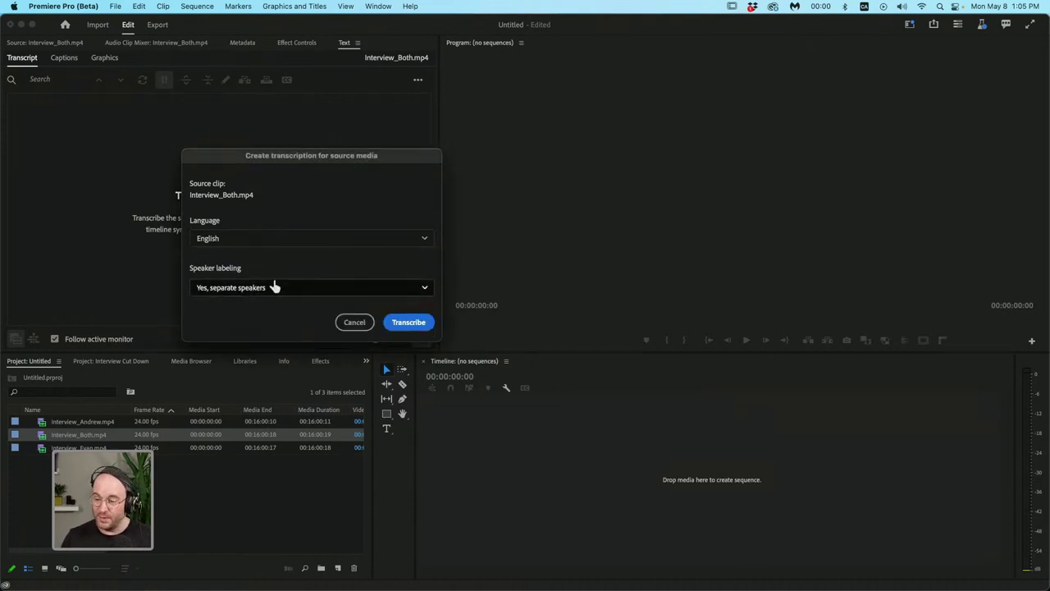
{"action": "left_click", "coordinate": [408, 322]}
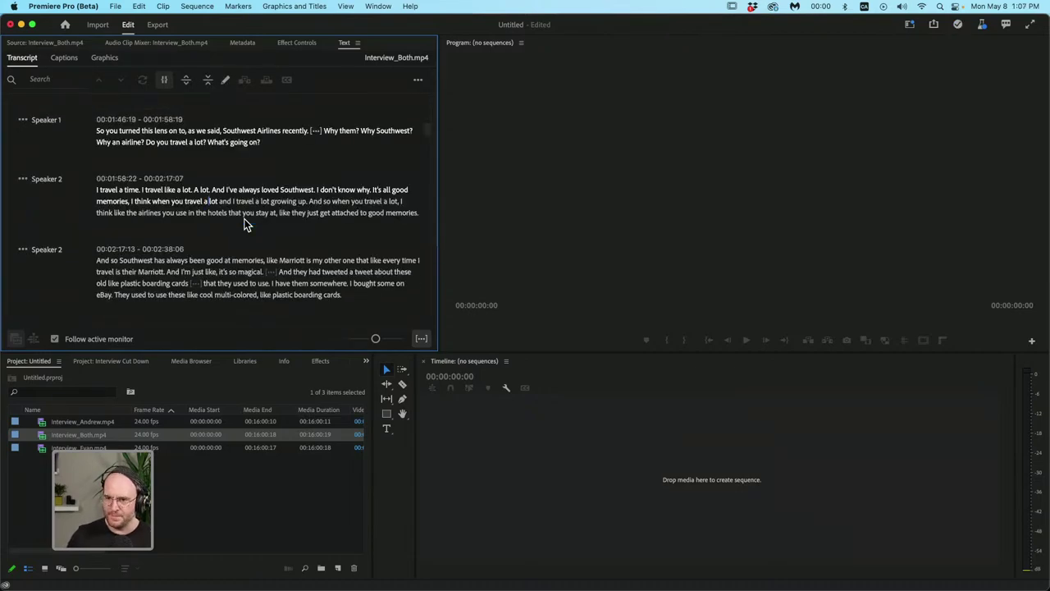
Scroll the finished transcript back to the top to review the Speaker 1 and Speaker 2 blocks
{"action": "scroll", "coordinate": [253, 186], "scroll_direction": "up", "scroll_amount": 6}
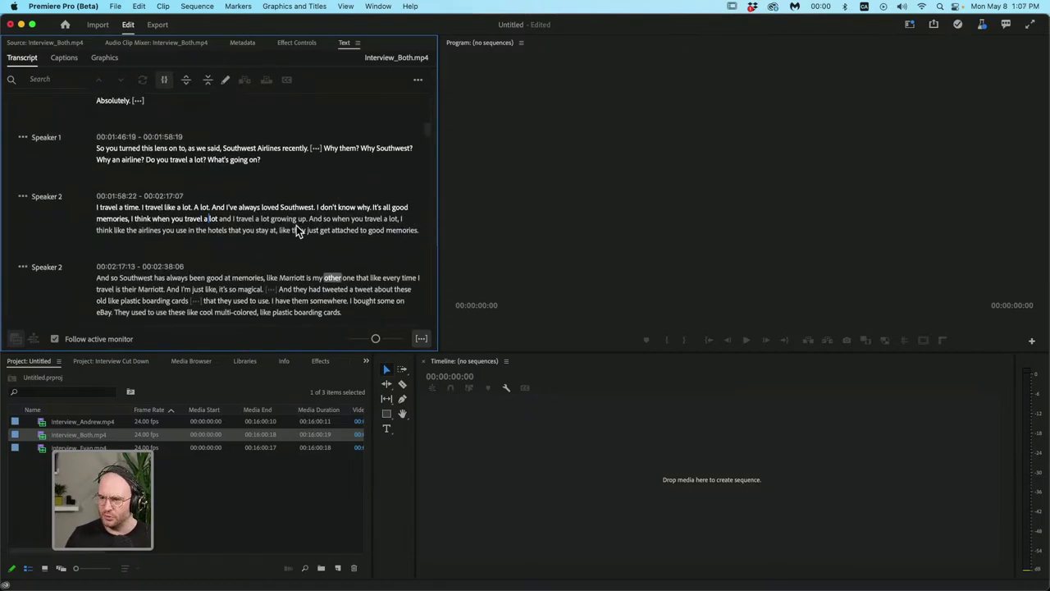
{"action": "scroll", "coordinate": [248, 183], "scroll_direction": "up", "scroll_amount": 10}
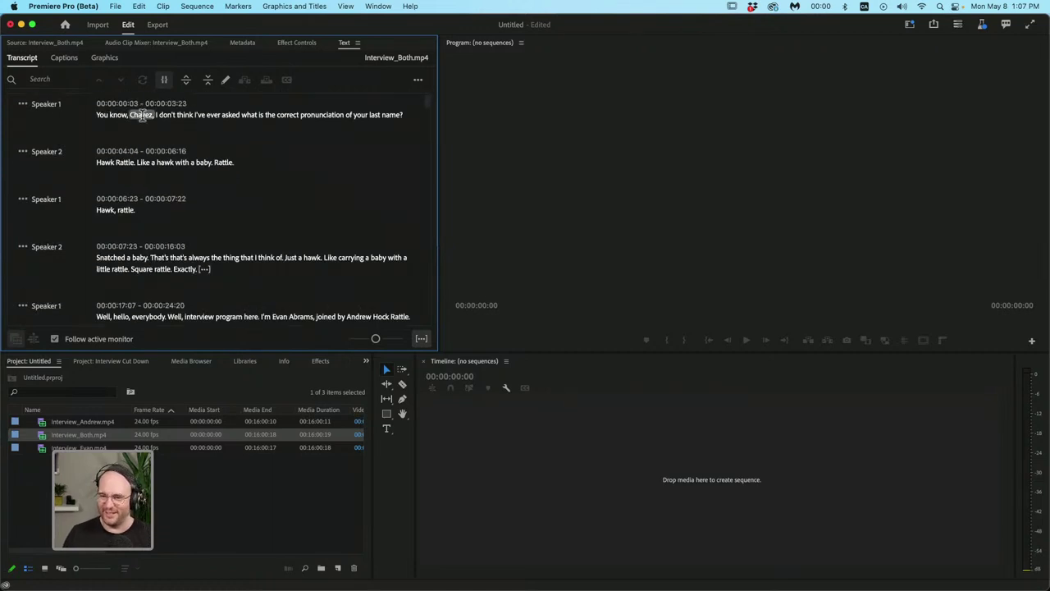
{"action": "scroll", "coordinate": [184, 174], "scroll_direction": "down", "scroll_amount": 1}
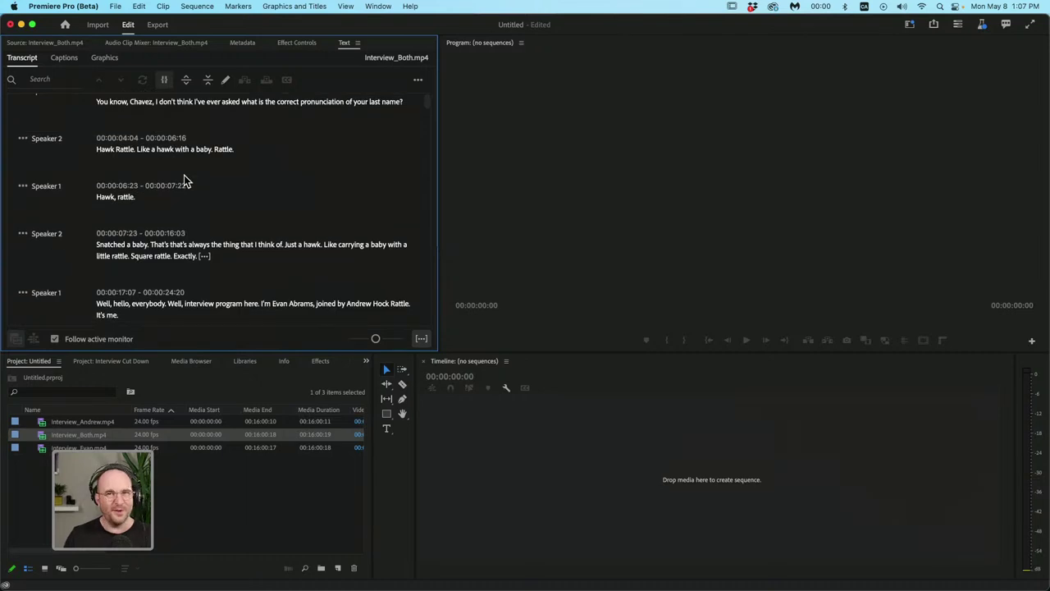
Rename Speaker 1 and Speaker 2 to the two interviewees' first names and save
{"action": "scroll", "coordinate": [163, 168], "scroll_direction": "down", "scroll_amount": 1}
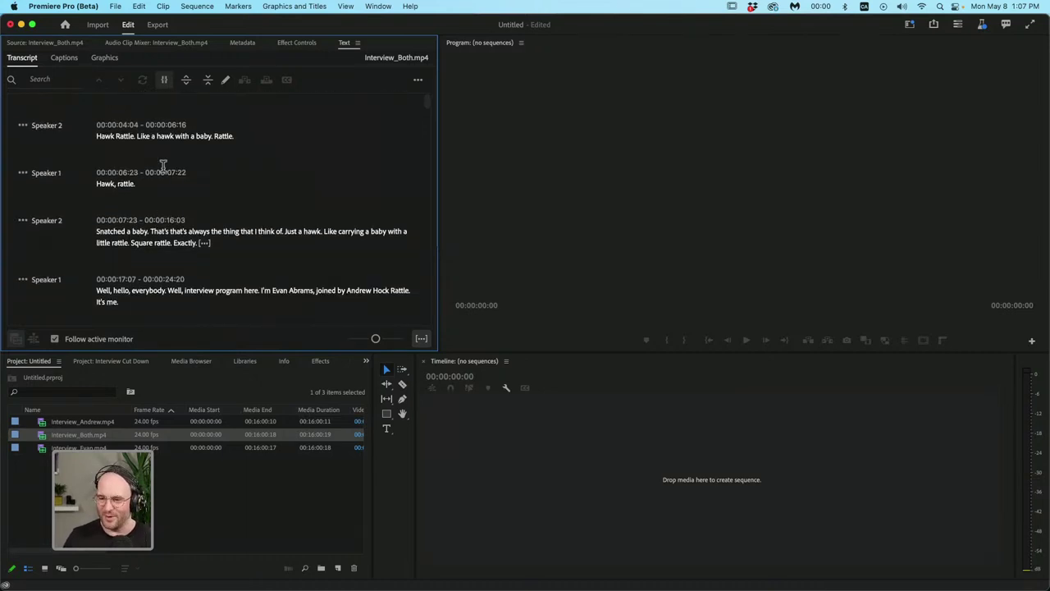
{"action": "scroll", "coordinate": [163, 168], "scroll_direction": "up", "scroll_amount": 2}
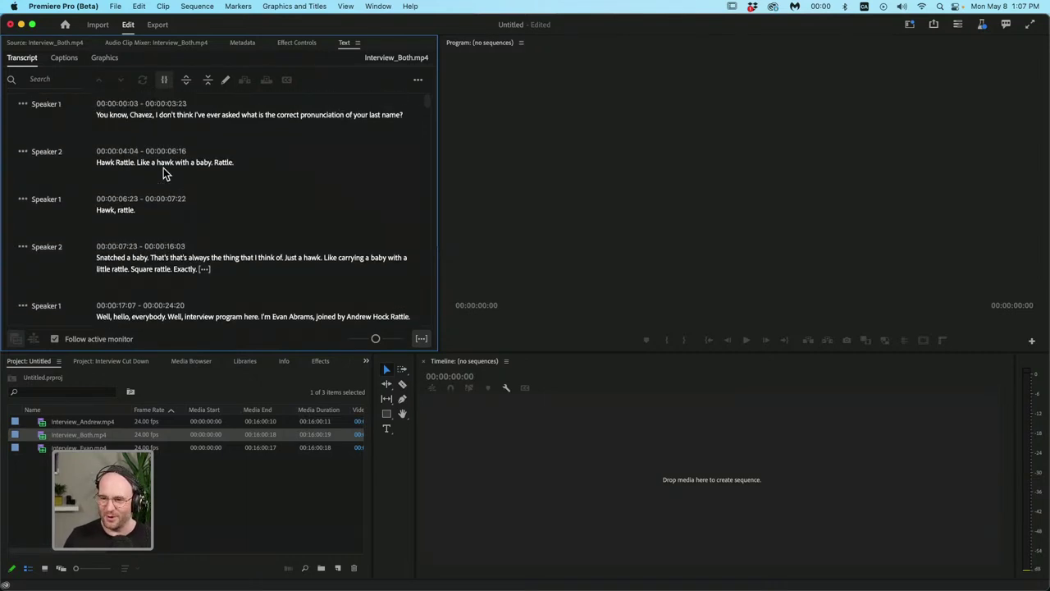
{"action": "left_click", "coordinate": [56, 112]}
{"action": "left_click", "coordinate": [71, 164]}
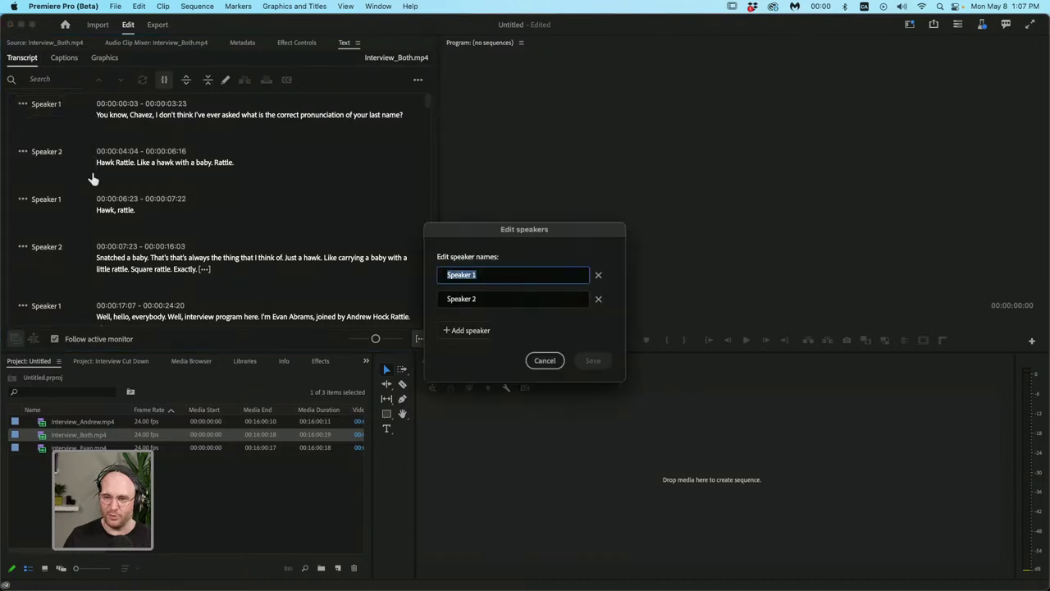
{"action": "type", "text": "Evan"}
{"action": "key", "text": "Tab"}
{"action": "type", "text": "An"}
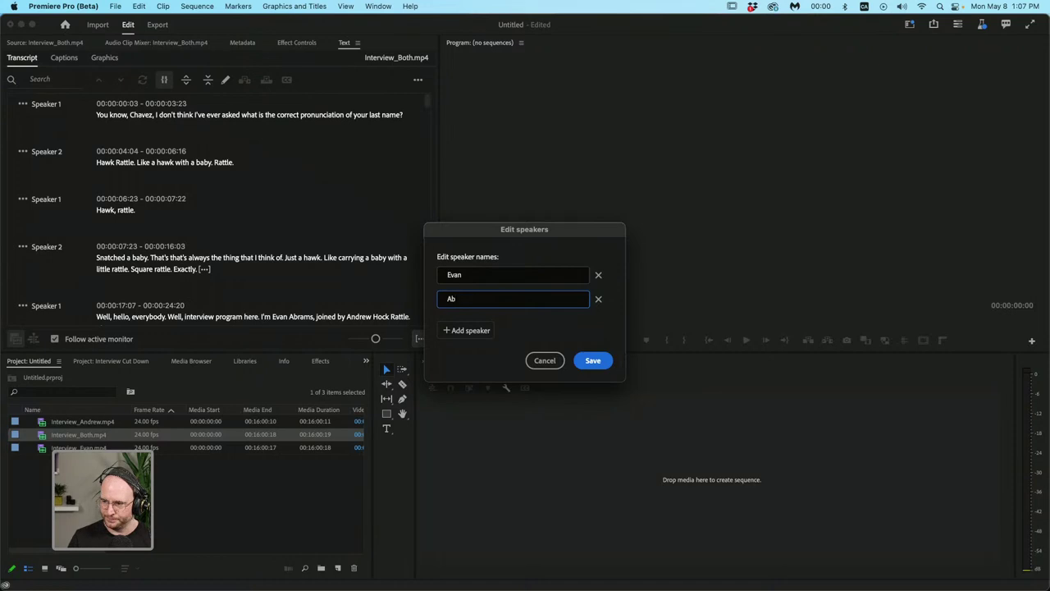
{"action": "type", "text": "drew"}
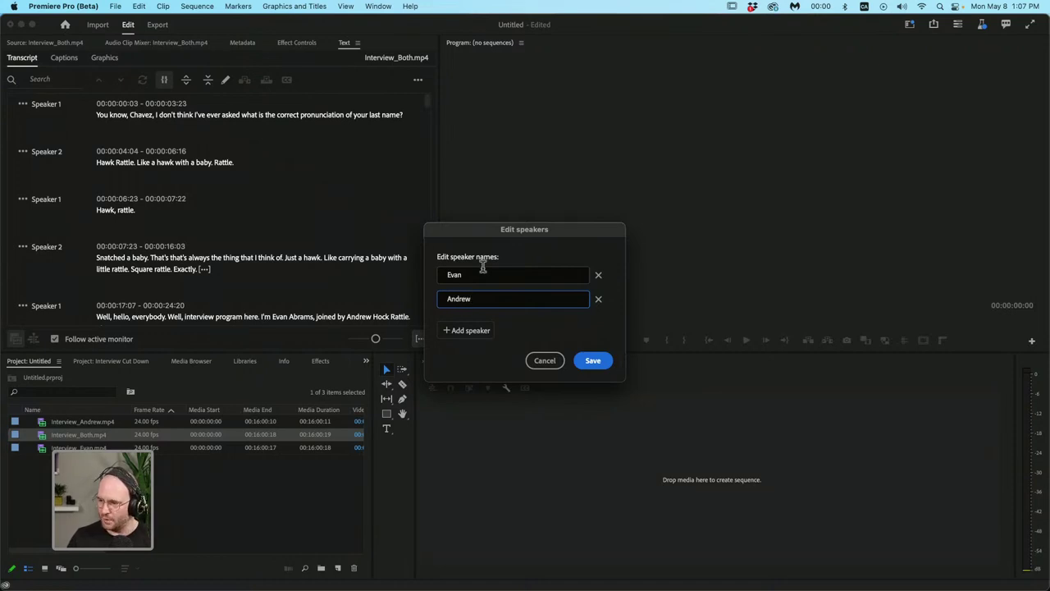
{"action": "left_click", "coordinate": [592, 361]}
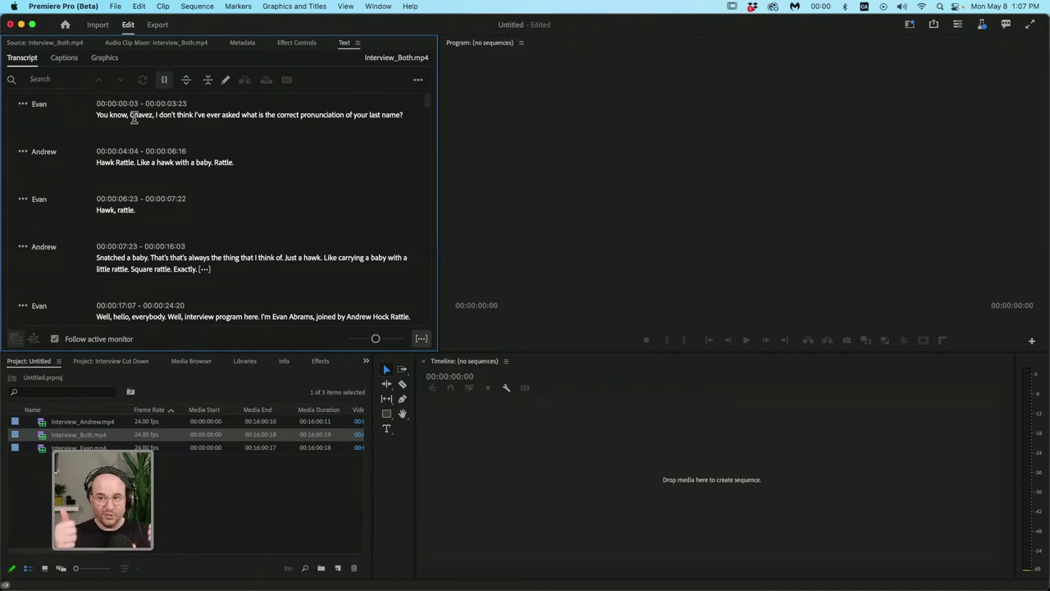
{"action": "left_click", "coordinate": [263, 458]}
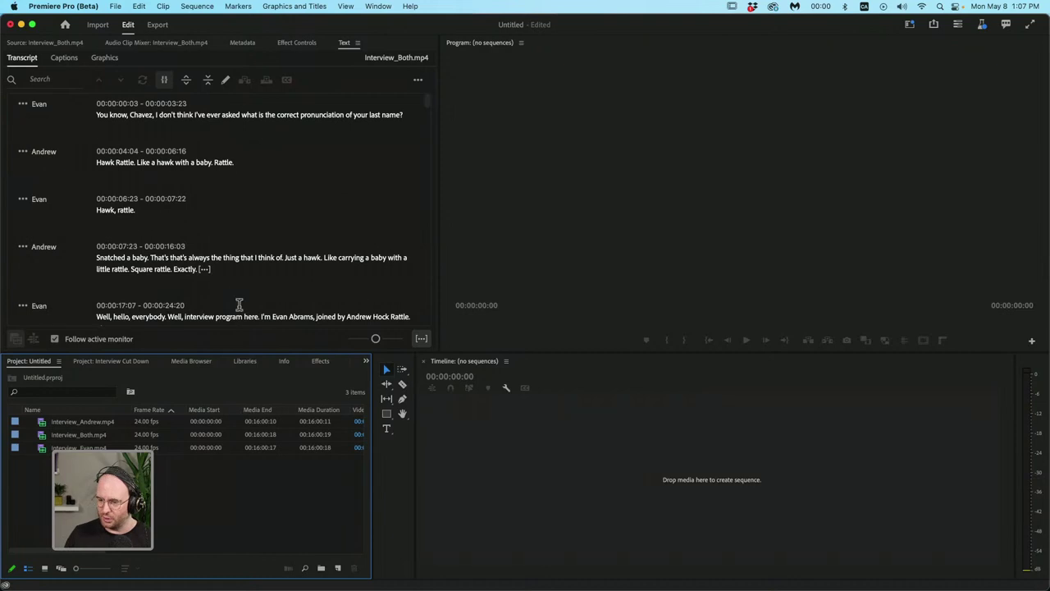
Create an Interview_Both sequence from the clip and play it from the start
{"action": "left_click", "coordinate": [81, 447]}
{"action": "left_click", "coordinate": [81, 436]}
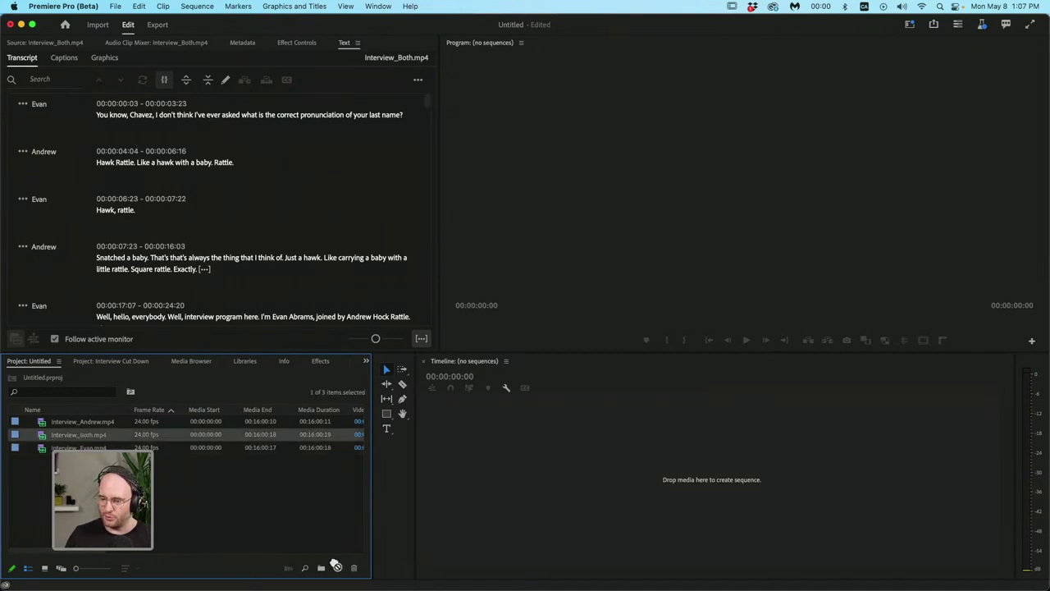
{"action": "left_click_drag", "start_coordinate": [346, 577], "coordinate": [339, 569]}
{"action": "left_click_drag", "start_coordinate": [550, 394], "coordinate": [576, 394]}
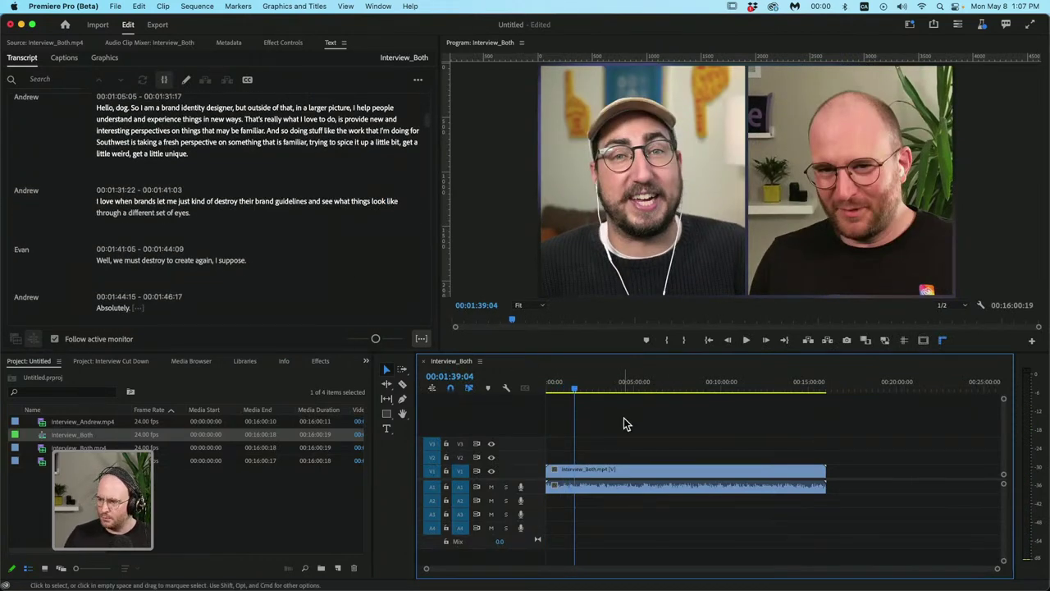
{"action": "left_click", "coordinate": [608, 388]}
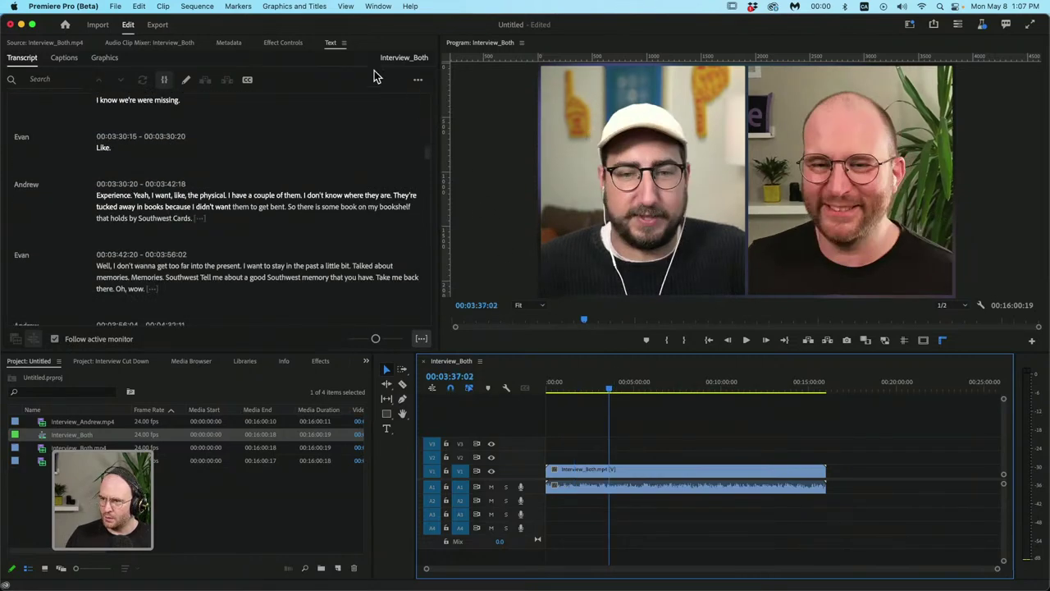
{"action": "left_click", "coordinate": [667, 390]}
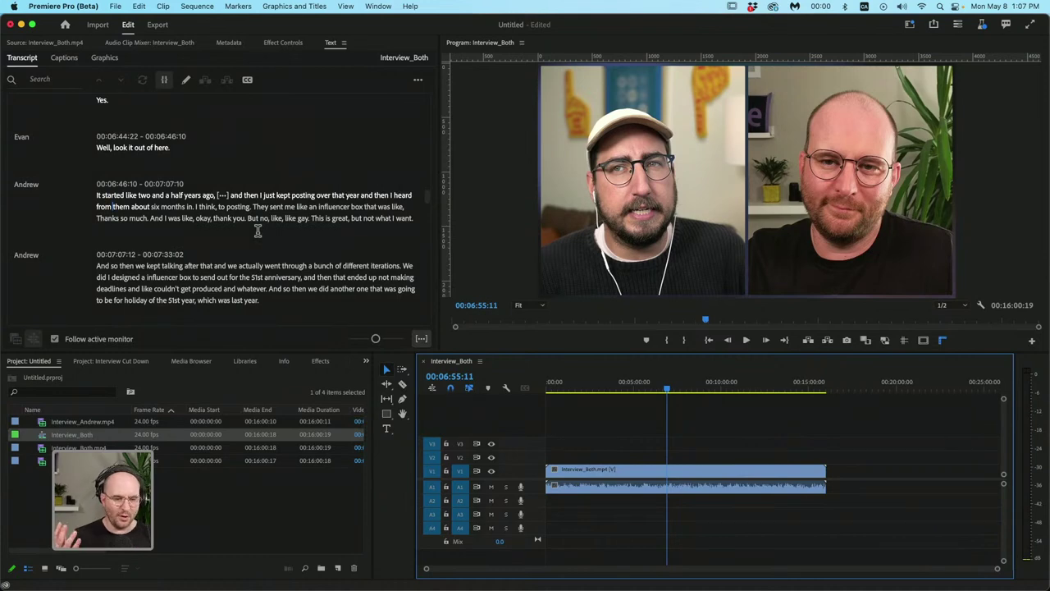
{"action": "key", "text": "Home"}
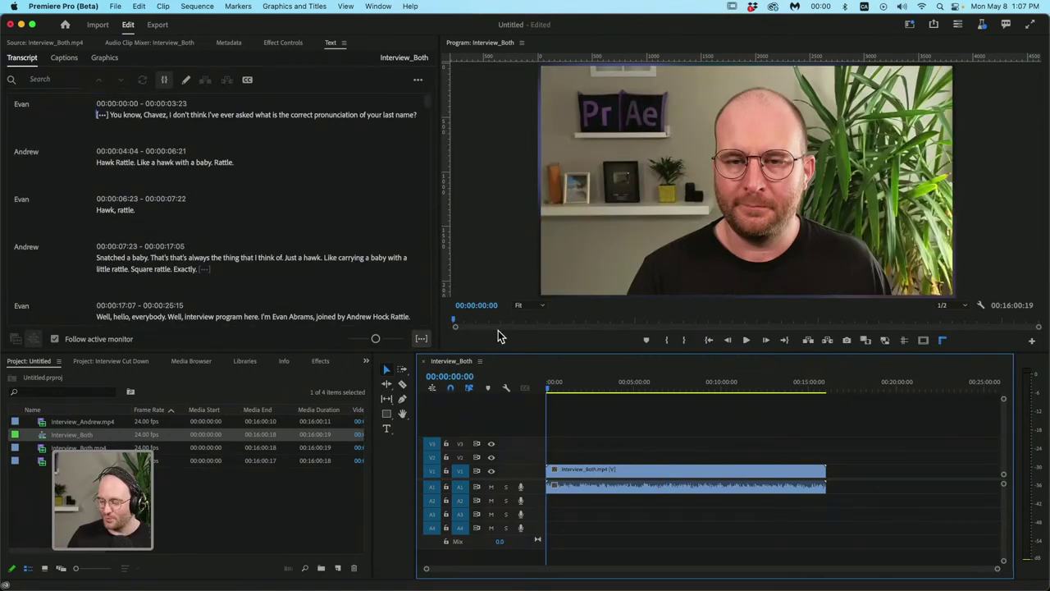
{"action": "key", "text": "space"}
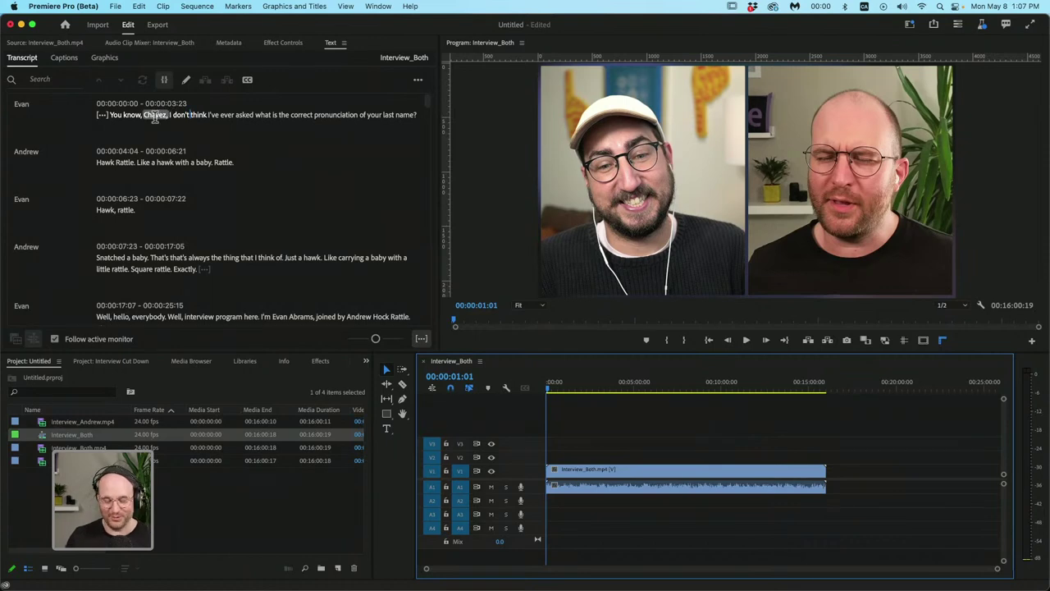
Delete the interview clip from the Interview_Both sequence
{"action": "mouse_move", "coordinate": [577, 394]}
{"action": "left_mouse_down"}
{"action": "mouse_move", "coordinate": [591, 393]}
{"action": "mouse_move", "coordinate": [568, 398]}
{"action": "left_mouse_up"}
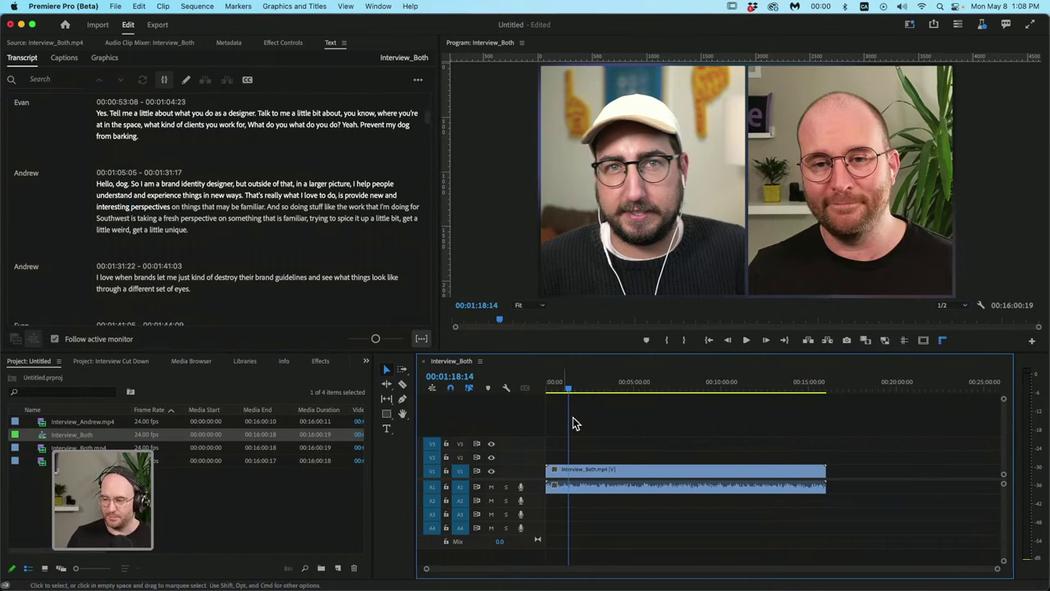
{"action": "left_click", "coordinate": [598, 471]}
{"action": "key", "text": "Delete"}
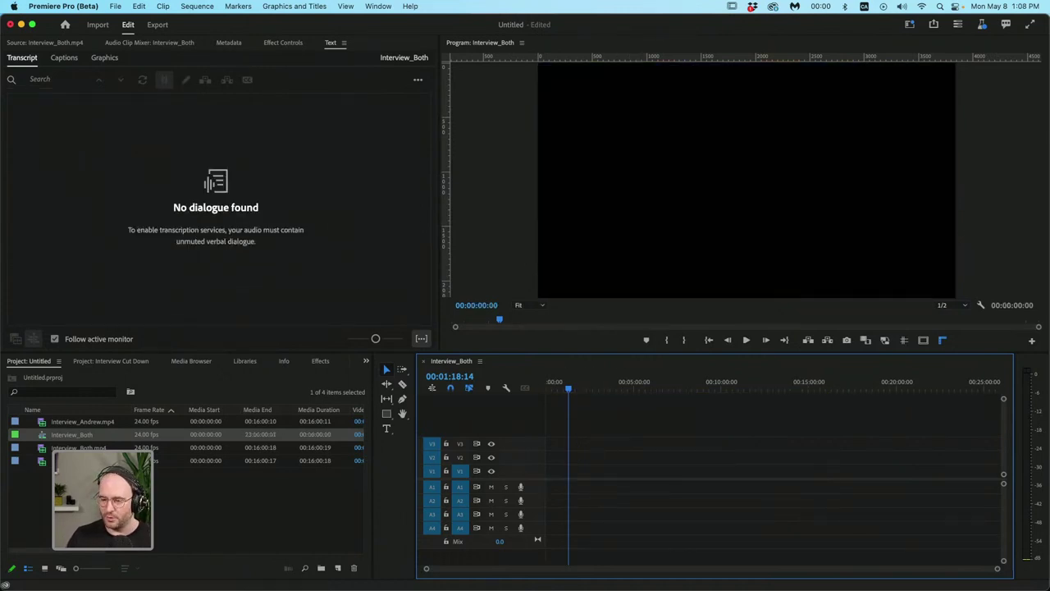
{"action": "left_click", "coordinate": [123, 500]}
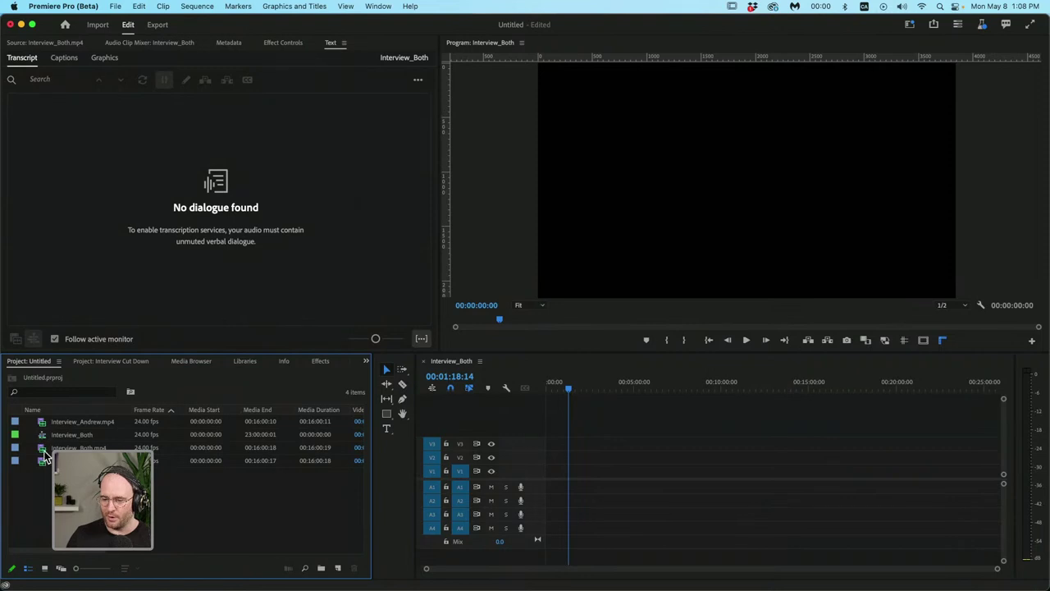
{"action": "double_click", "coordinate": [44, 449]}
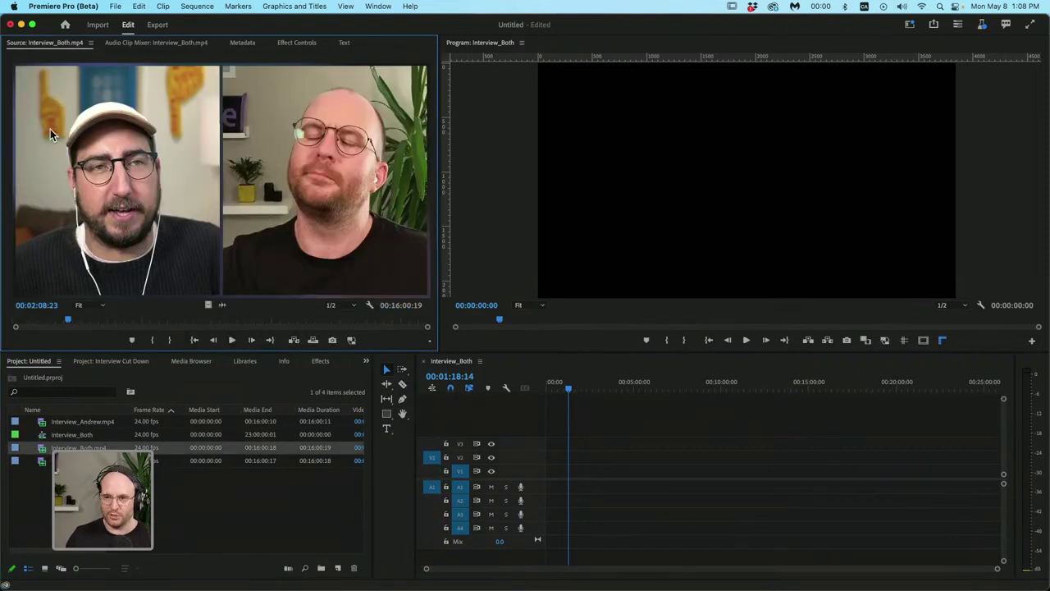
{"action": "left_click", "coordinate": [345, 42]}
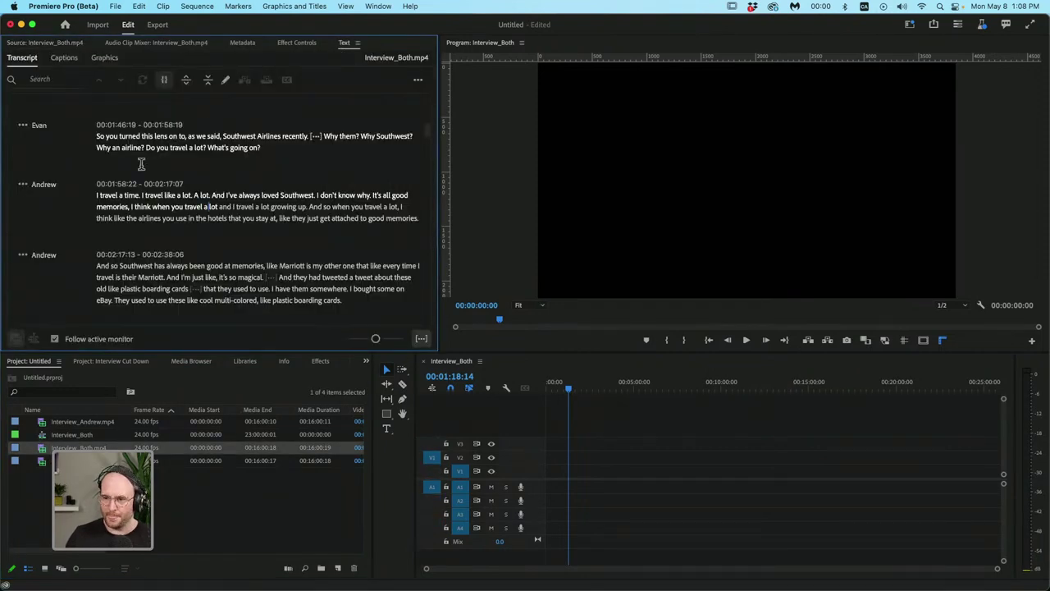
{"action": "scroll", "coordinate": [115, 200], "scroll_direction": "up", "scroll_amount": 3}
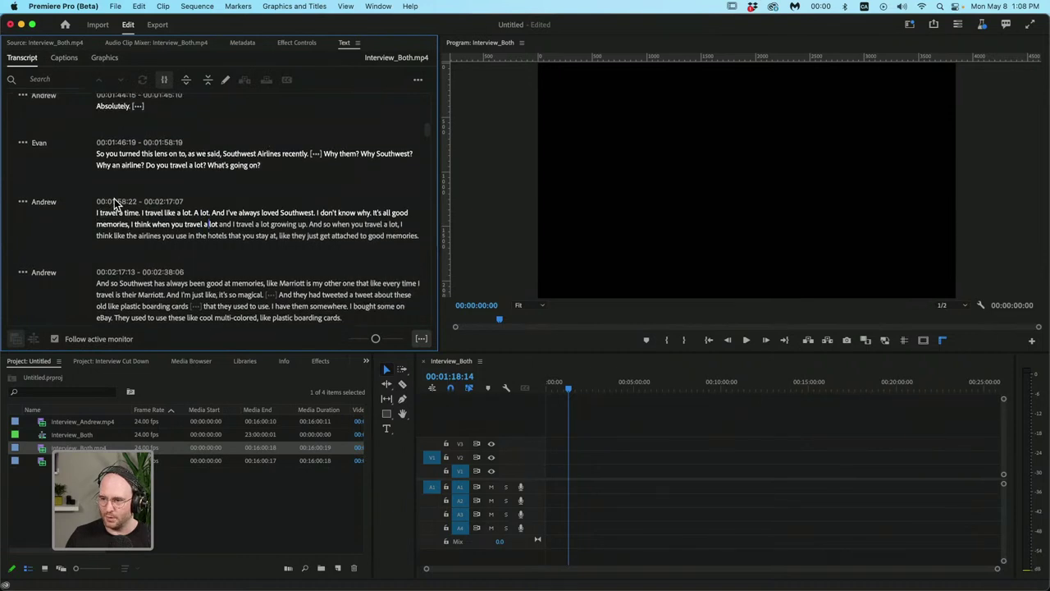
{"action": "scroll", "coordinate": [103, 189], "scroll_direction": "up", "scroll_amount": 3}
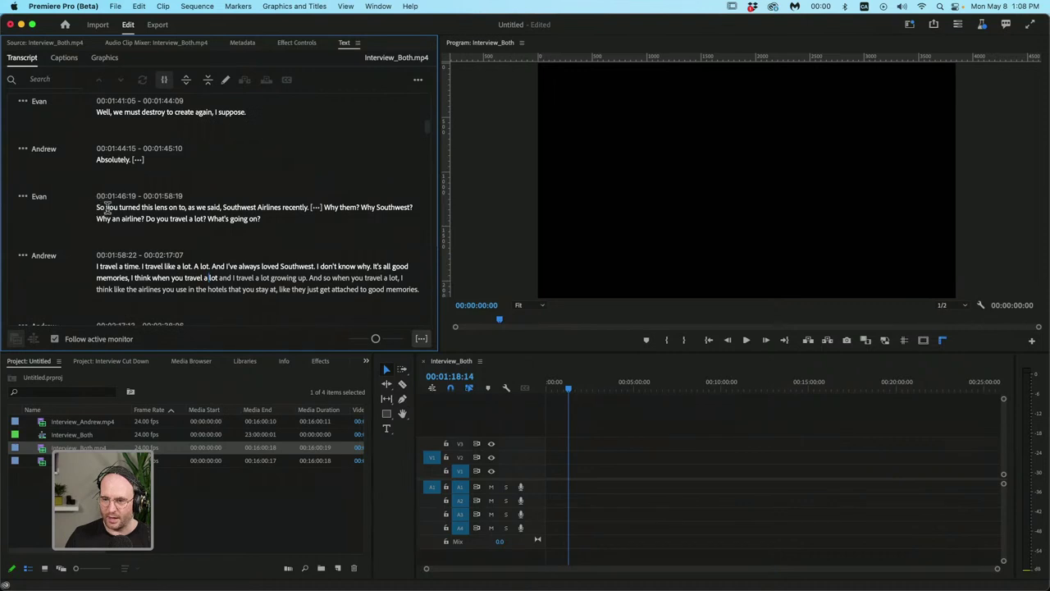
{"action": "left_click_drag", "start_coordinate": [108, 208], "coordinate": [231, 215]}
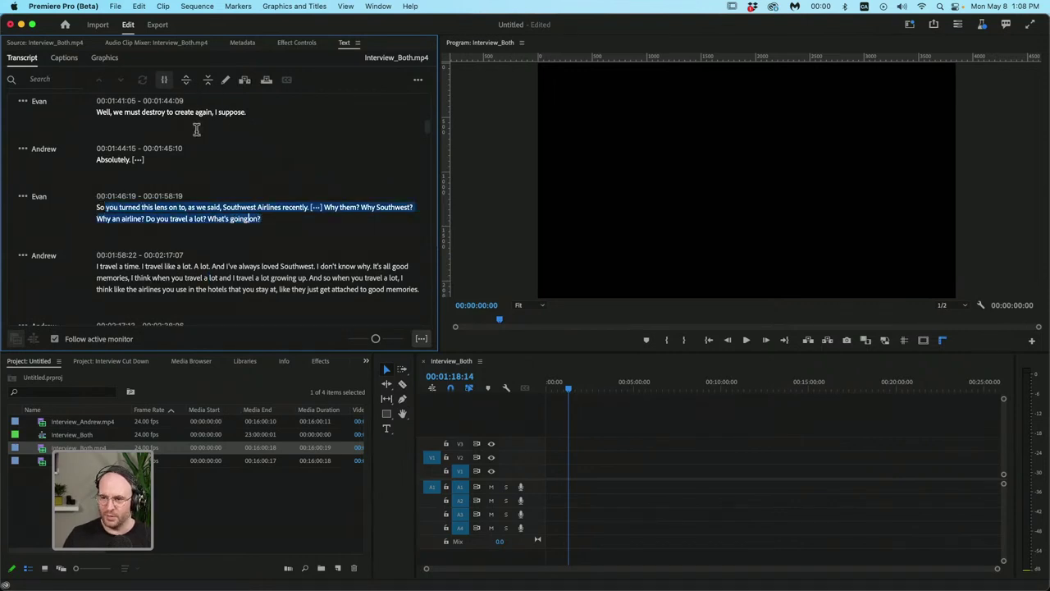
{"action": "left_click", "coordinate": [242, 84]}
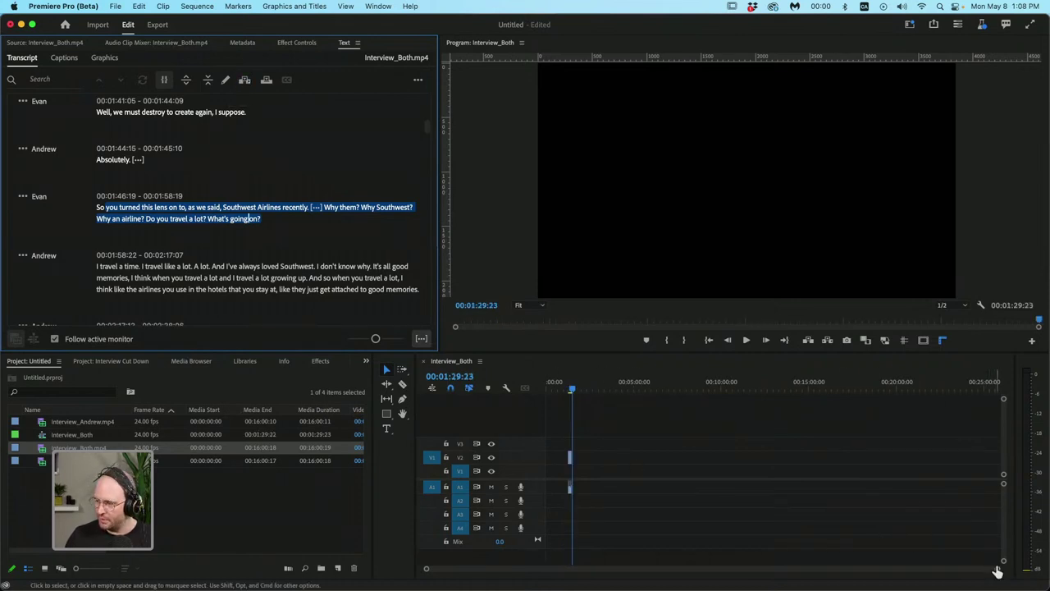
{"action": "left_click_drag", "start_coordinate": [998, 572], "coordinate": [633, 568]}
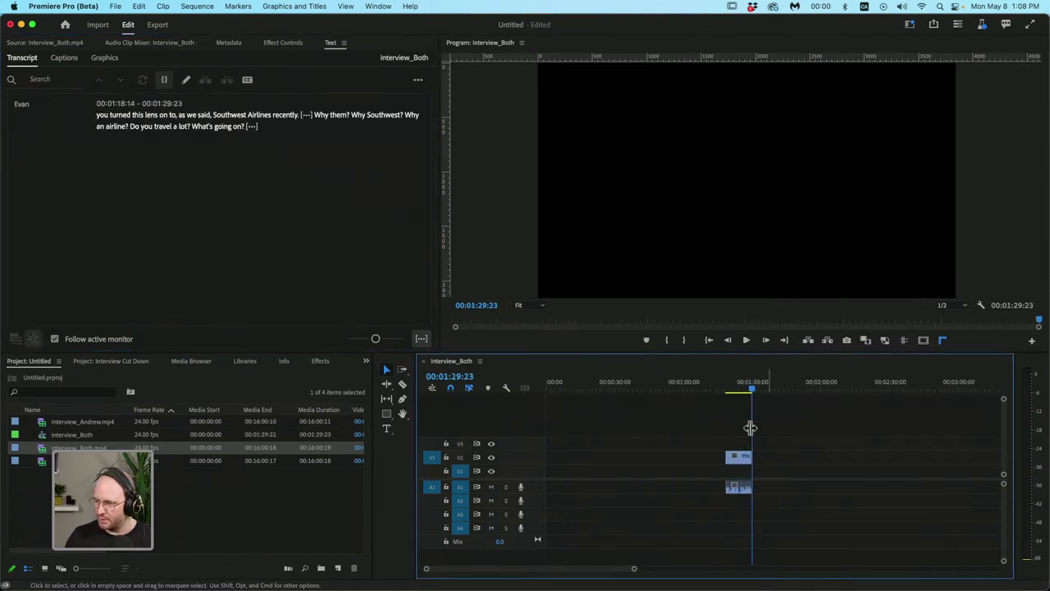
{"action": "left_click", "coordinate": [724, 392]}
{"action": "key", "text": "space"}
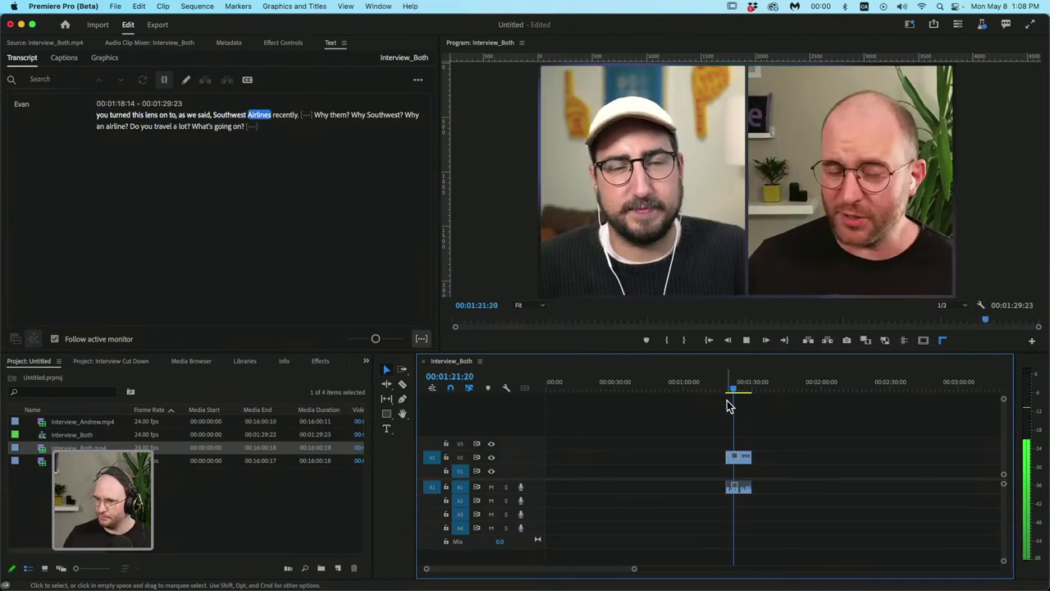
{"action": "key", "text": "space"}
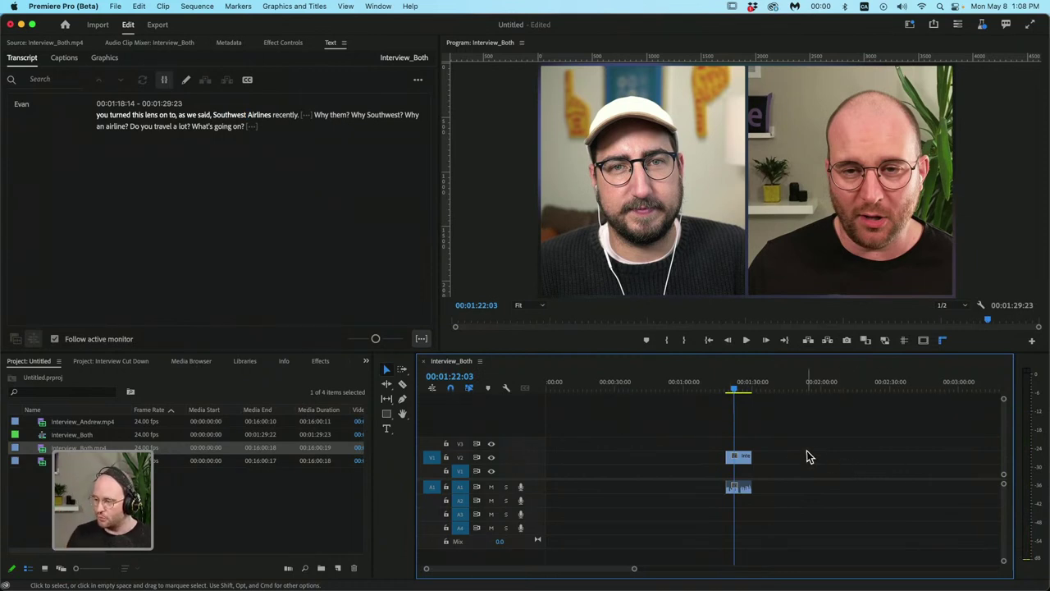
{"action": "key", "text": "Delete"}
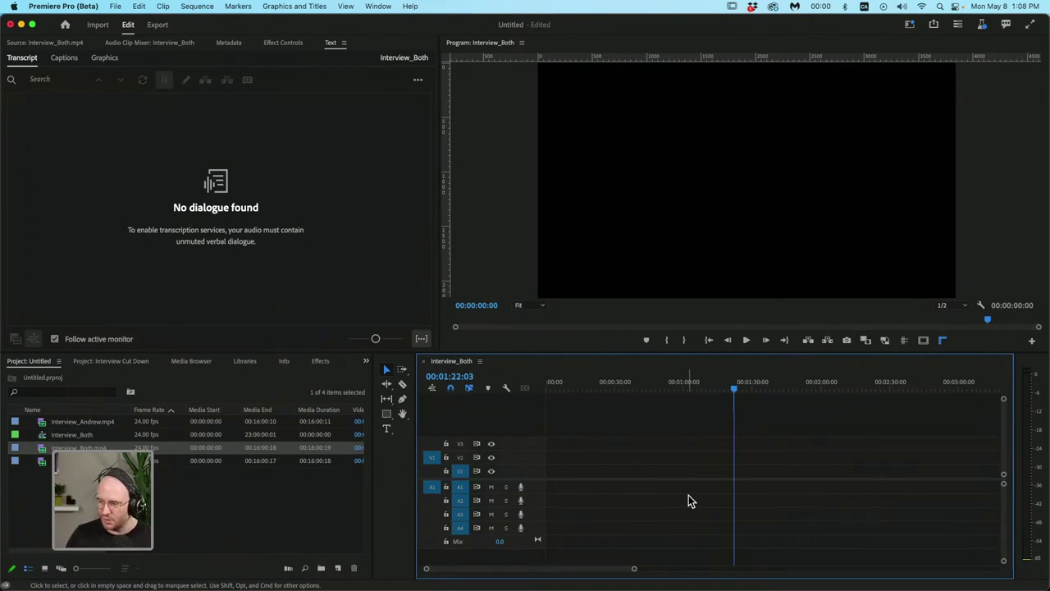
Restore the clip with Cmd+Z and cut the 'Hello, dog' opening lines via the transcript
{"action": "key", "text": "super+z"}
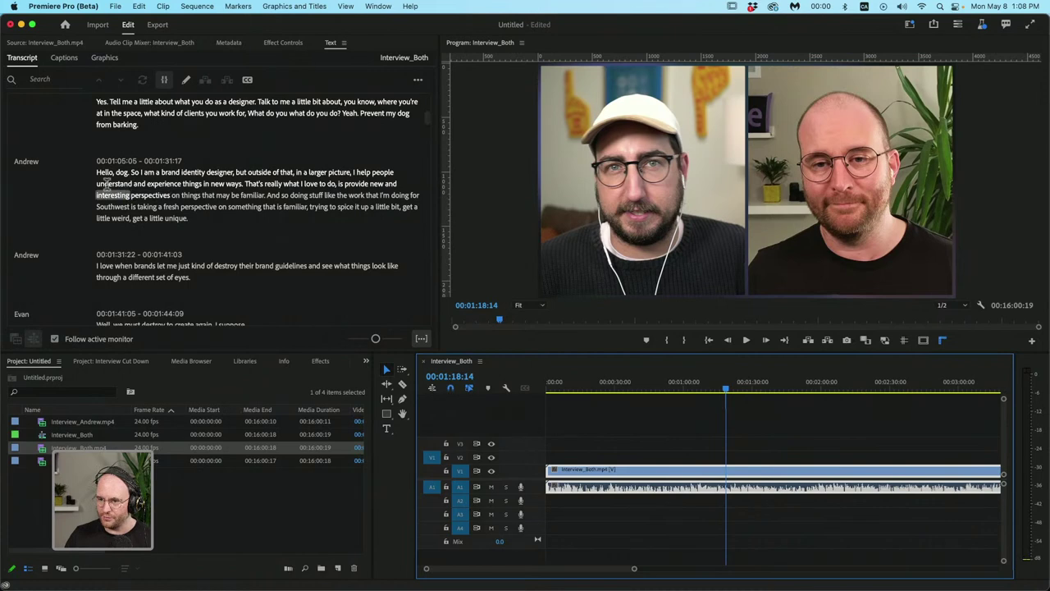
{"action": "left_click_drag", "start_coordinate": [95, 171], "coordinate": [243, 183]}
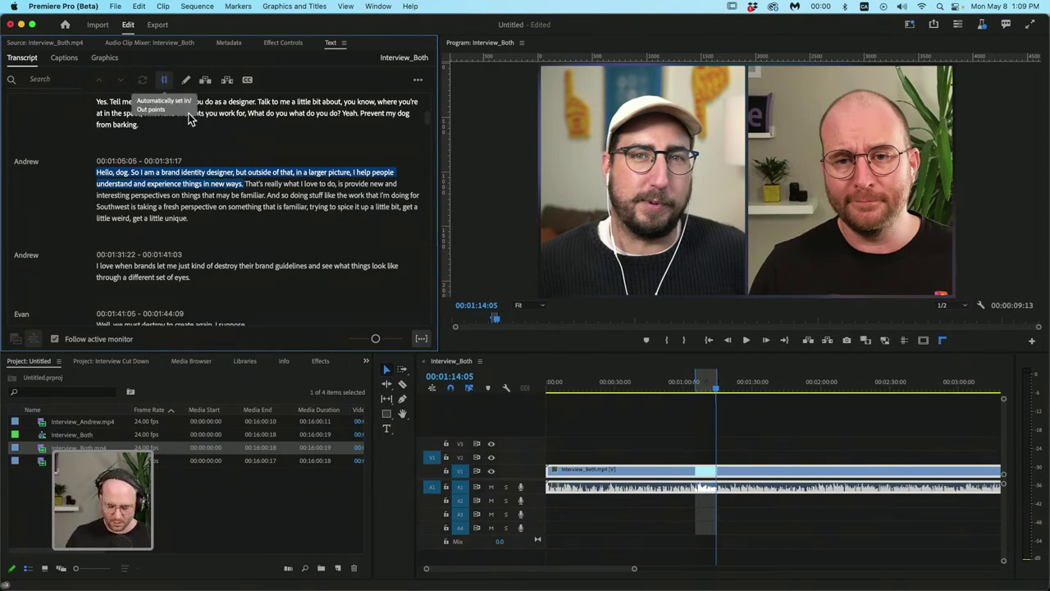
{"action": "key", "text": "Delete"}
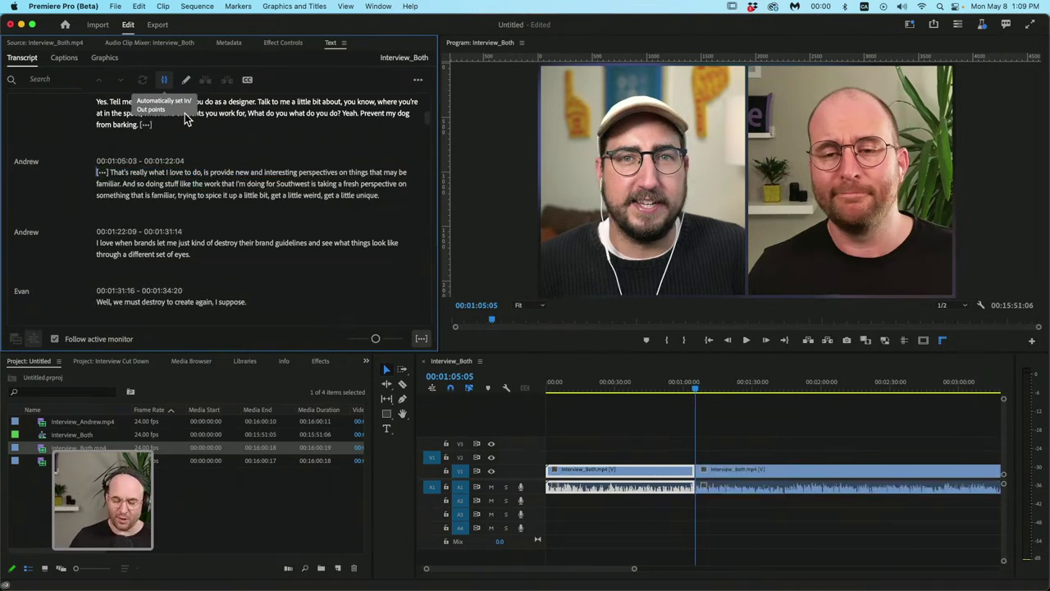
{"action": "left_click", "coordinate": [689, 389]}
{"action": "key", "text": "space"}
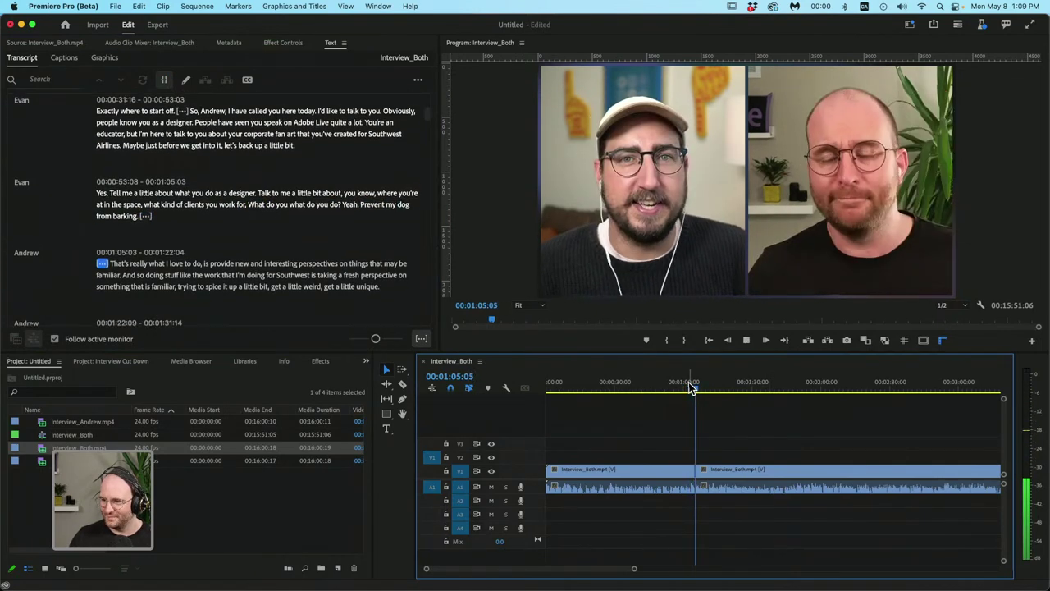
{"action": "key", "text": "space"}
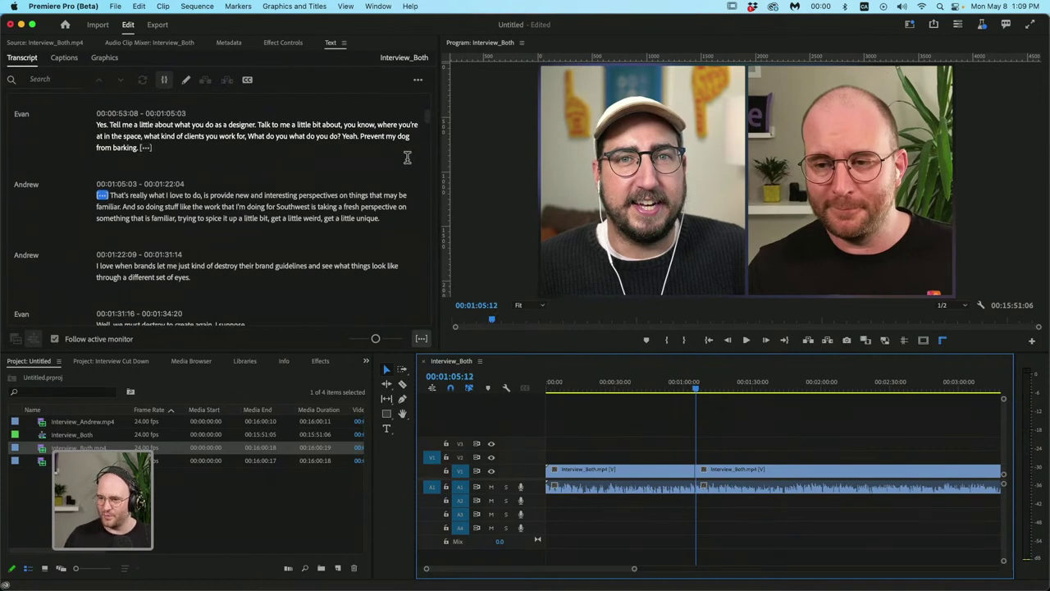
Delete 'Yeah. Prevent my dog from barking.' from the transcript and review the edit
{"action": "left_click", "coordinate": [340, 138]}
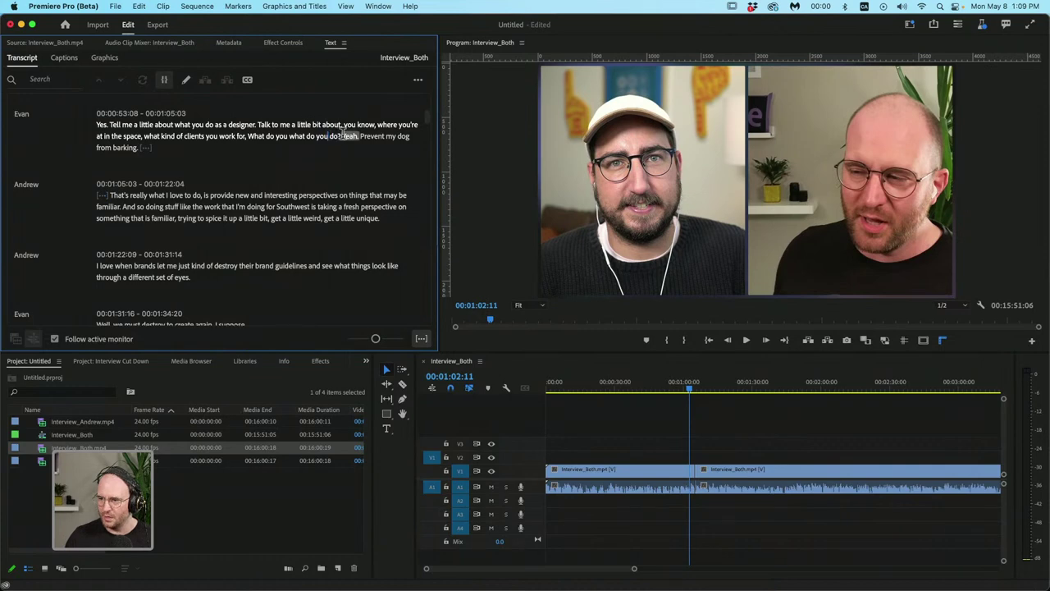
{"action": "left_click_drag", "start_coordinate": [343, 131], "coordinate": [348, 145]}
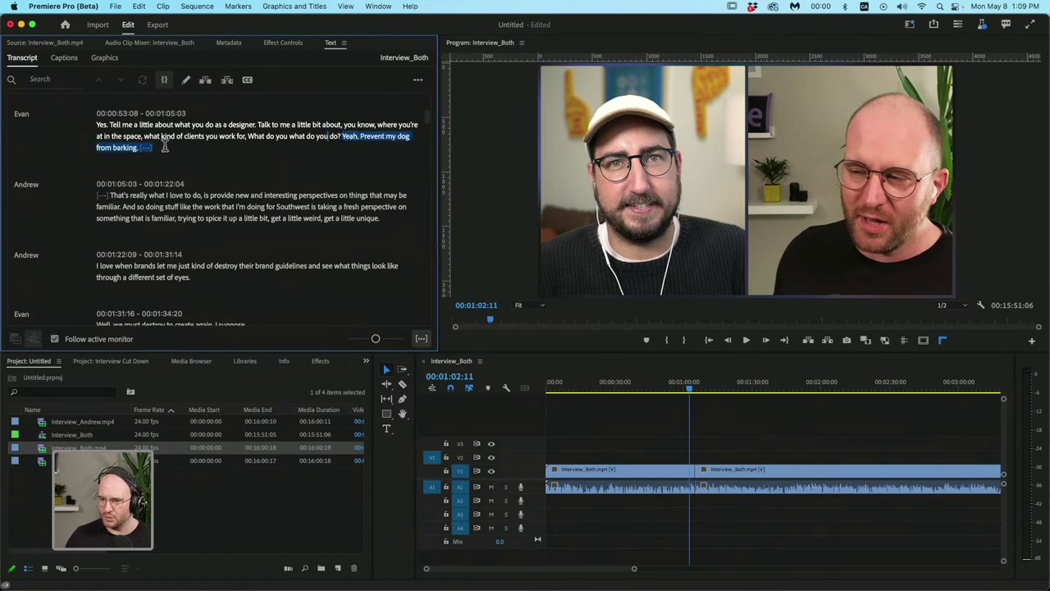
{"action": "key", "text": "BackSpace"}
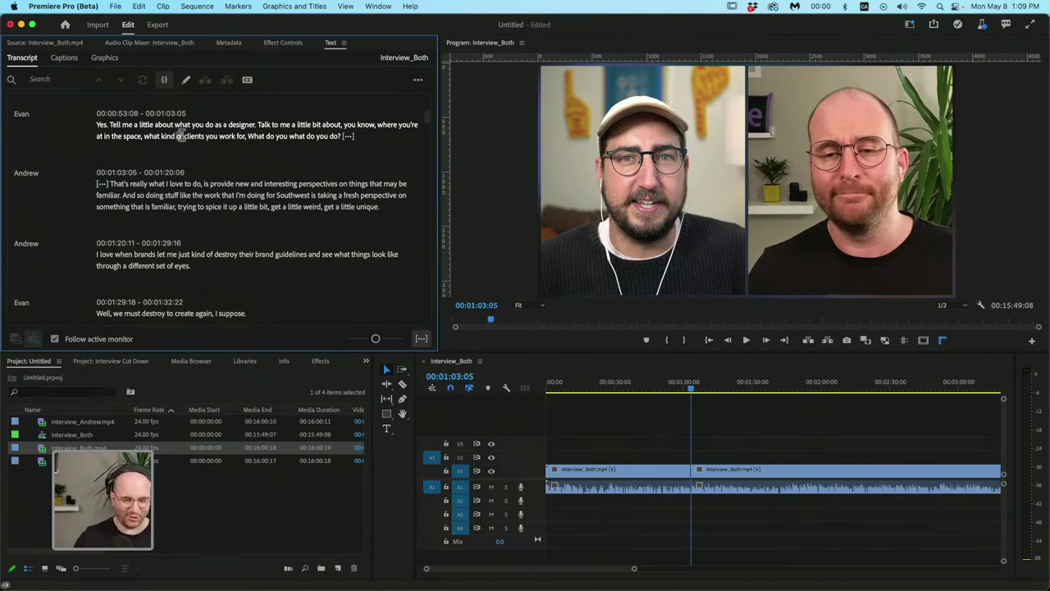
{"action": "left_click", "coordinate": [686, 387]}
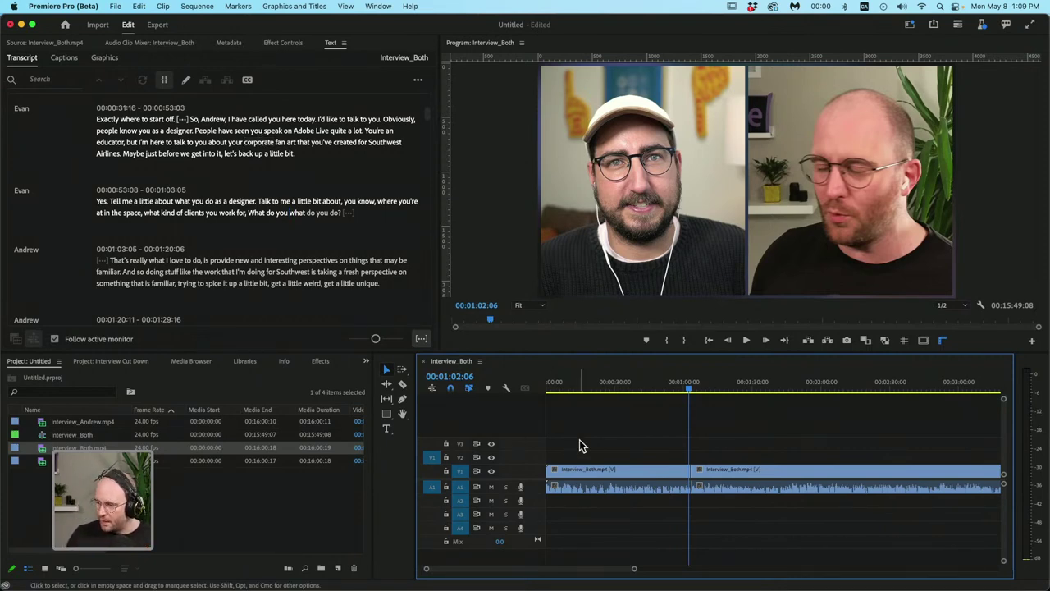
Start an English, separate-speaker transcription of Interview_Evan.mp4
{"action": "left_click", "coordinate": [98, 508]}
{"action": "double_click", "coordinate": [49, 461]}
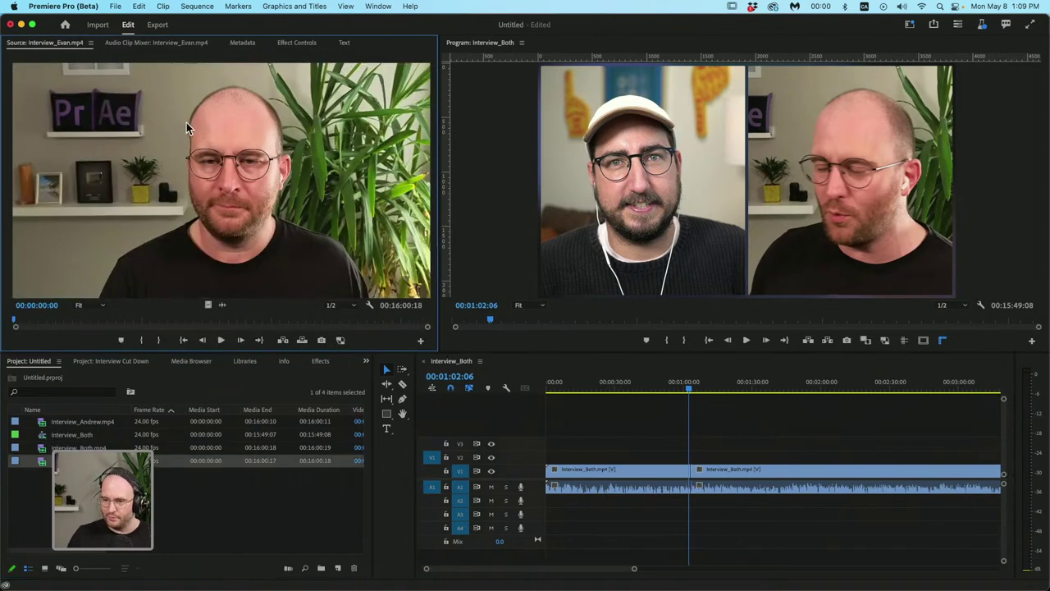
{"action": "left_click", "coordinate": [343, 42]}
{"action": "left_click", "coordinate": [216, 254]}
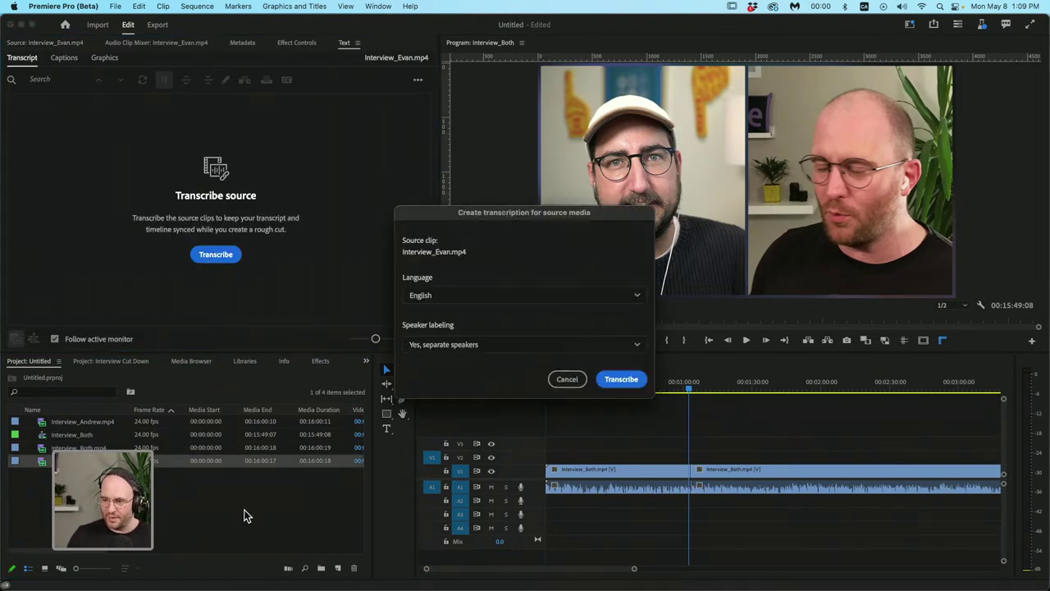
{"action": "left_click", "coordinate": [622, 379]}
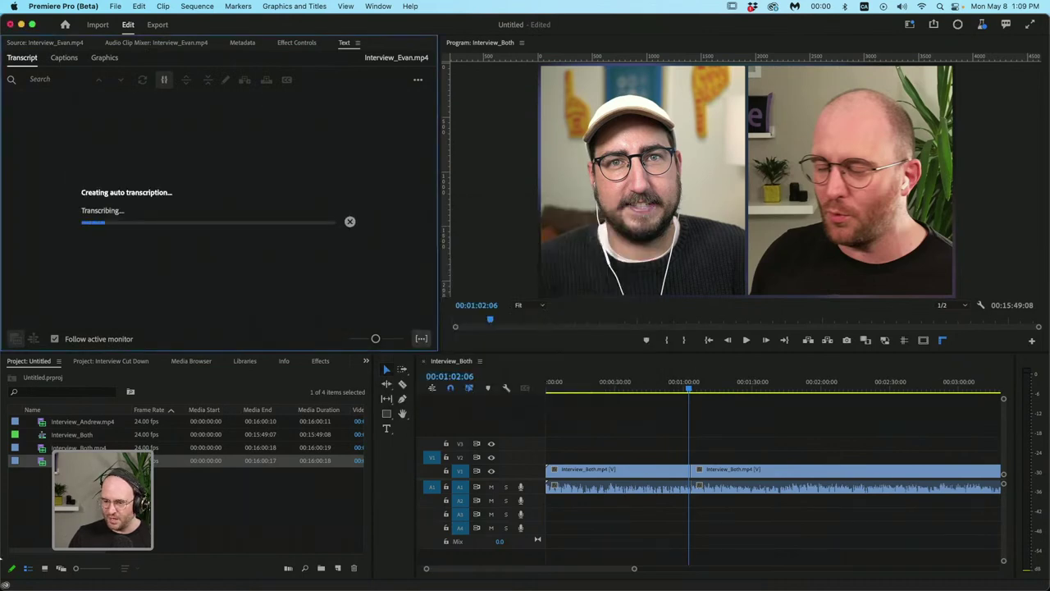
Start the same English, separate-speaker transcription for Interview_Andrew.mp4
{"action": "double_click", "coordinate": [88, 423]}
{"action": "left_click", "coordinate": [360, 43]}
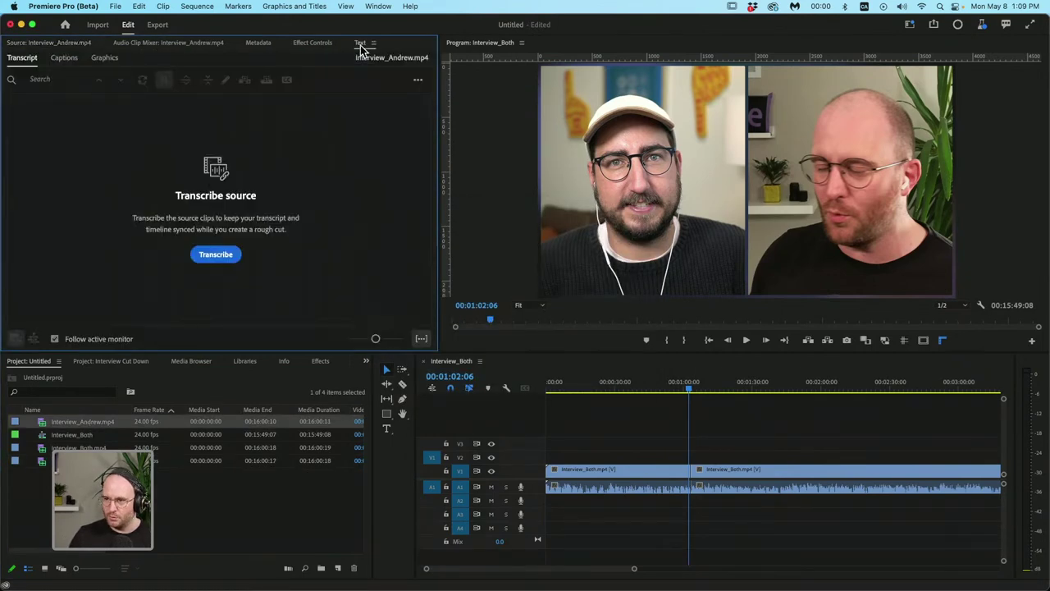
{"action": "left_click", "coordinate": [218, 256]}
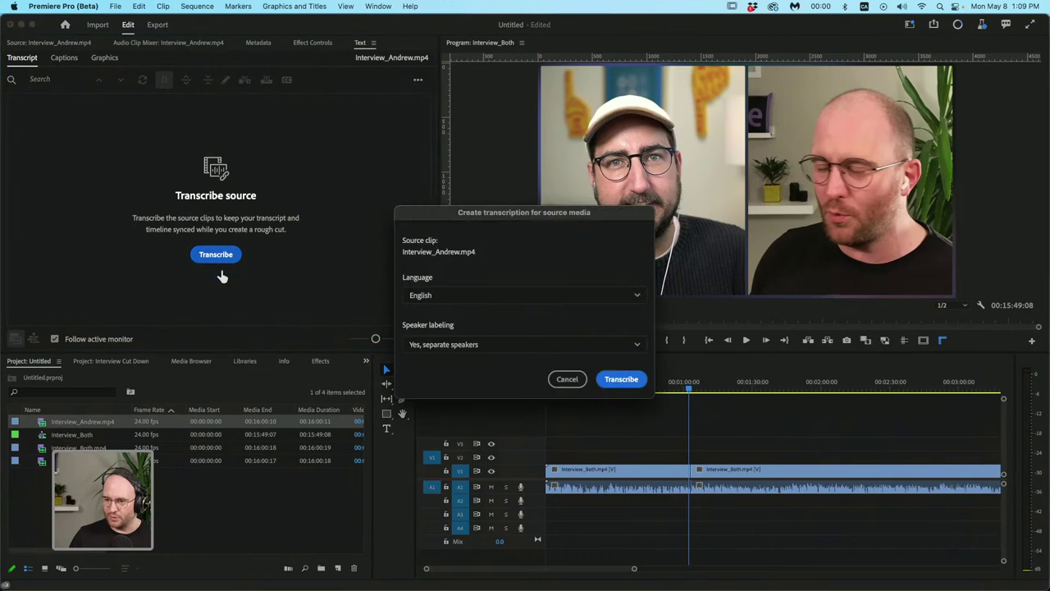
{"action": "left_click", "coordinate": [625, 377]}
{"action": "left_click", "coordinate": [269, 495]}
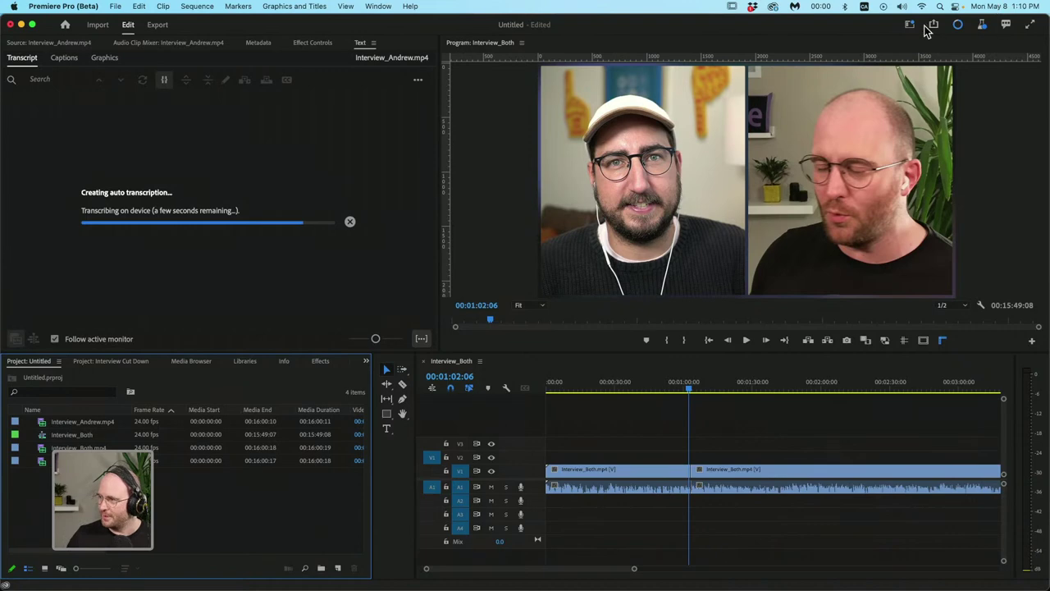
After transcription finishes, select the Interview_Both sequence in the Project panel
{"action": "mouse_move", "coordinate": [958, 28]}
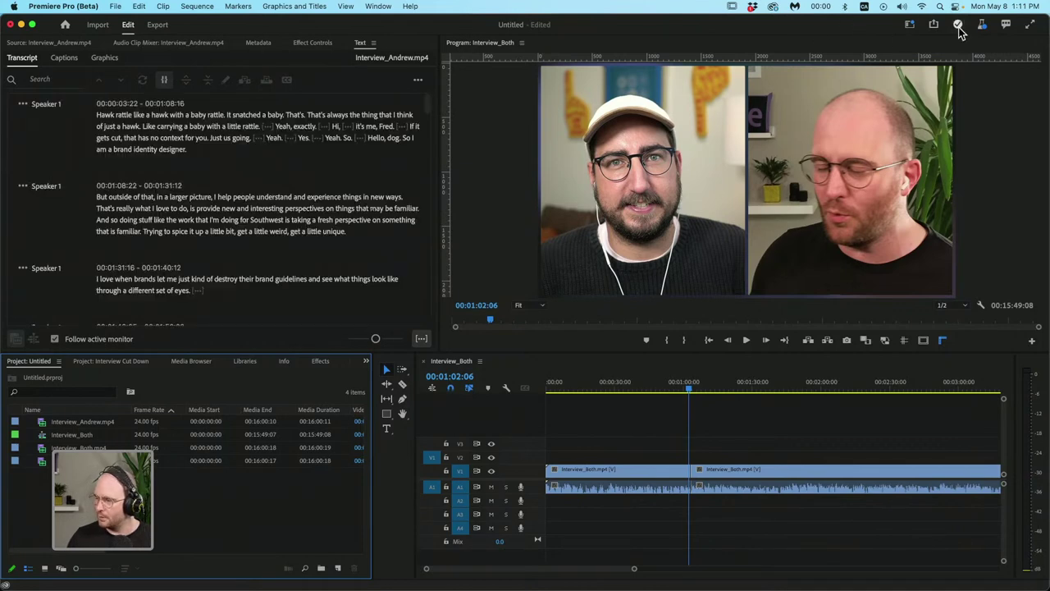
{"action": "left_click", "coordinate": [724, 421]}
{"action": "left_click", "coordinate": [479, 361]}
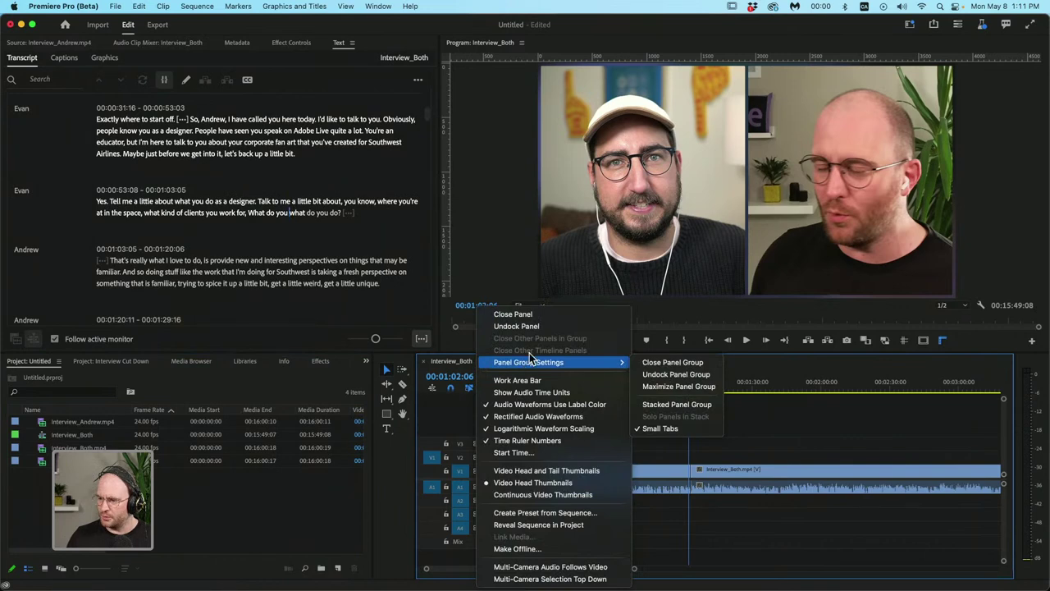
{"action": "left_click", "coordinate": [300, 518]}
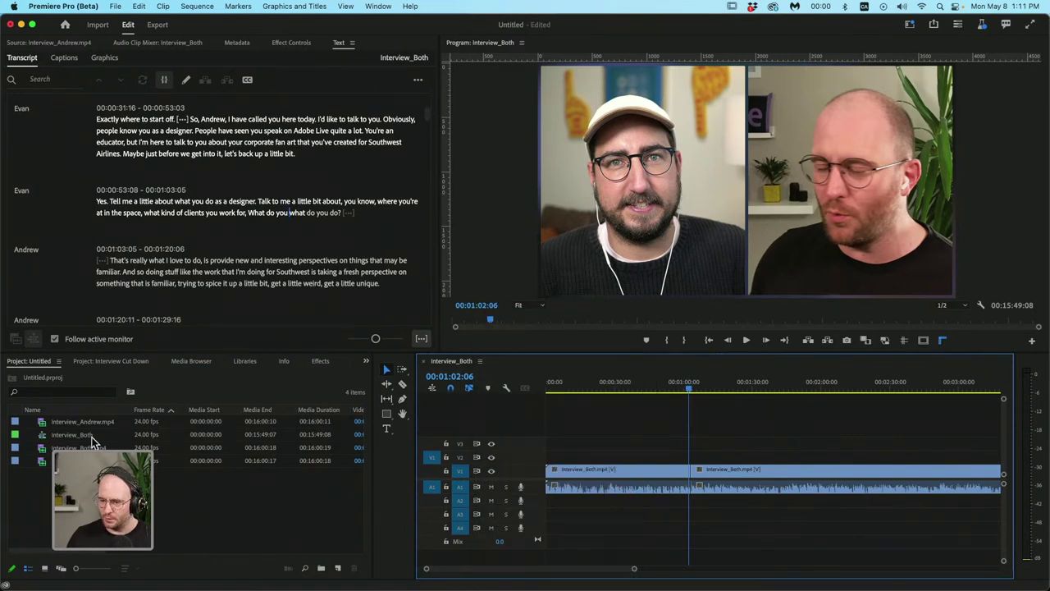
{"action": "left_click", "coordinate": [65, 434]}
Delete the Interview_Both sequence and build an Interview_Evan sequence with Interview_Andrew.mp4 stacked above
{"action": "left_click", "coordinate": [356, 569]}
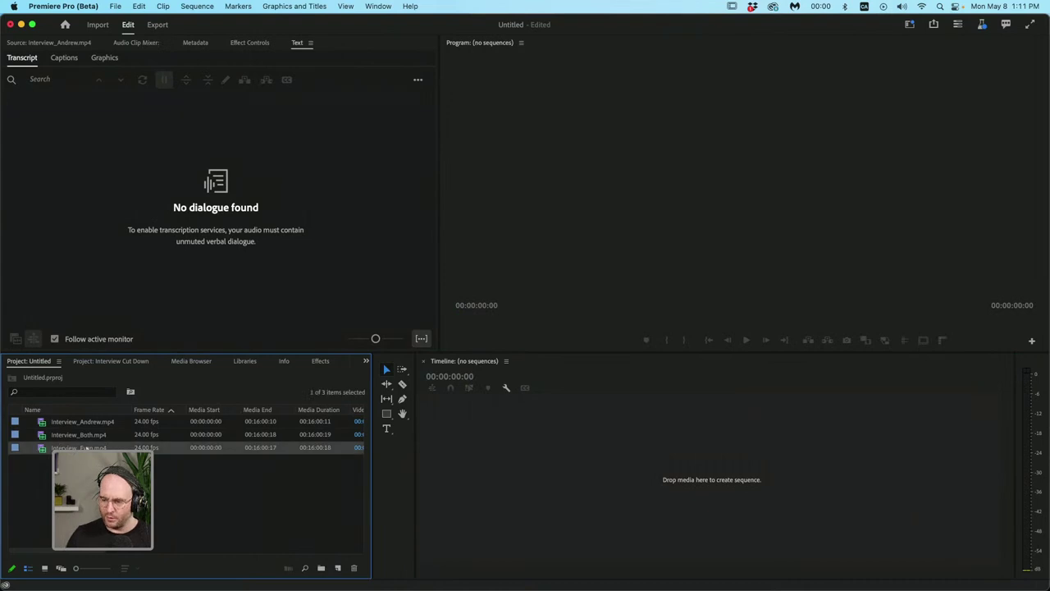
{"action": "left_click_drag", "start_coordinate": [345, 568], "coordinate": [342, 568]}
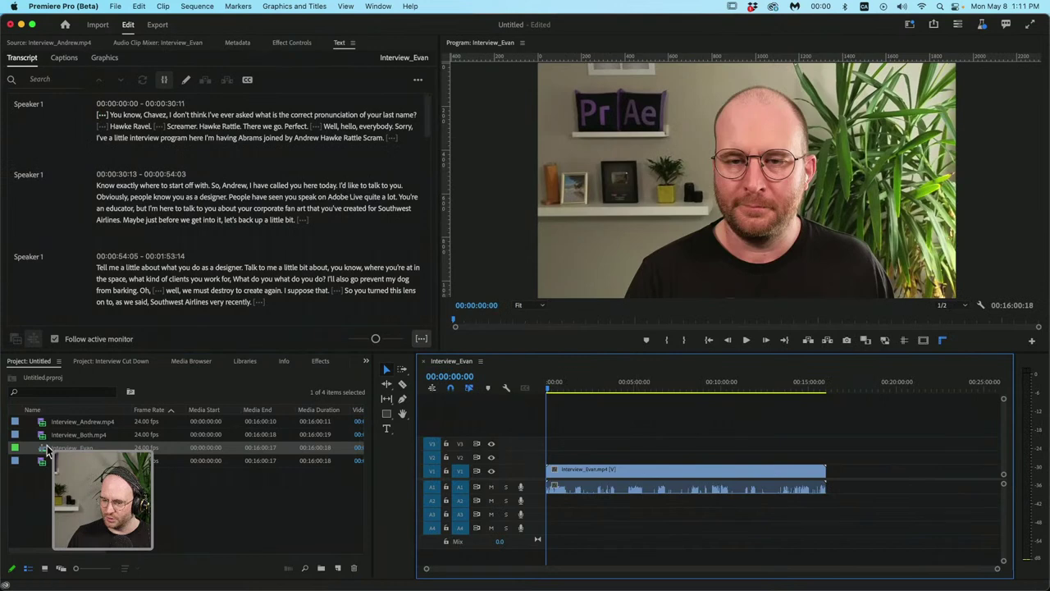
{"action": "left_click_drag", "start_coordinate": [91, 422], "coordinate": [545, 456]}
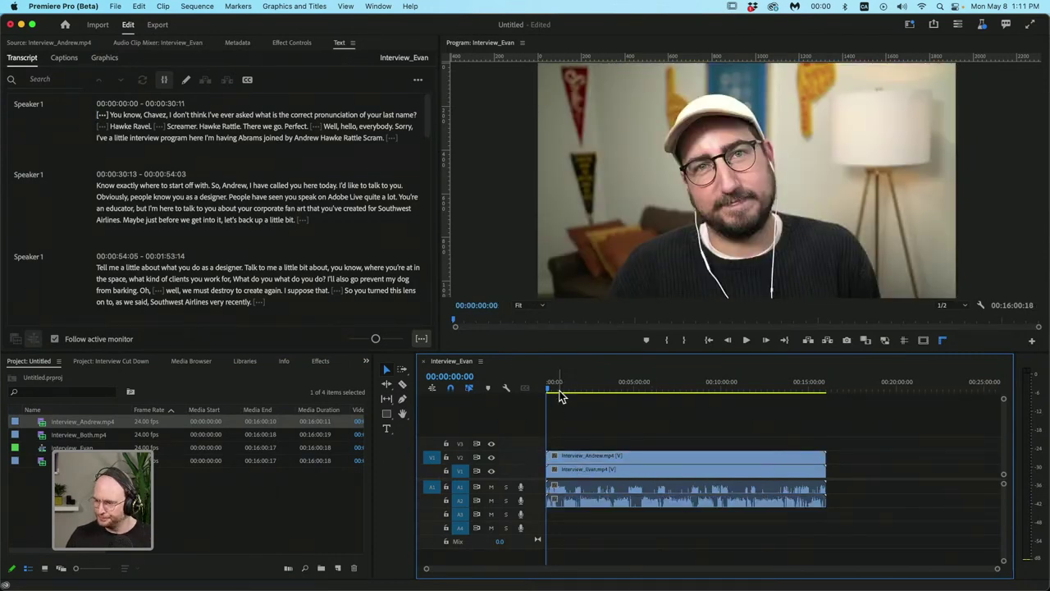
{"action": "left_click_drag", "start_coordinate": [997, 568], "coordinate": [881, 568]}
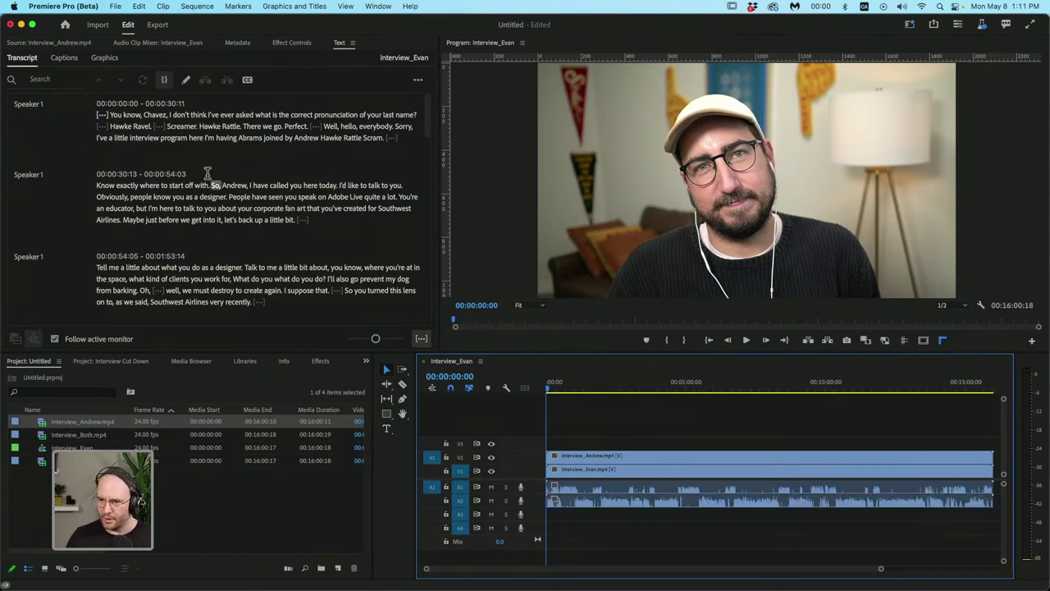
Select every clip in the Interview_Evan timeline and delete them
{"action": "left_click_drag", "start_coordinate": [553, 395], "coordinate": [589, 404]}
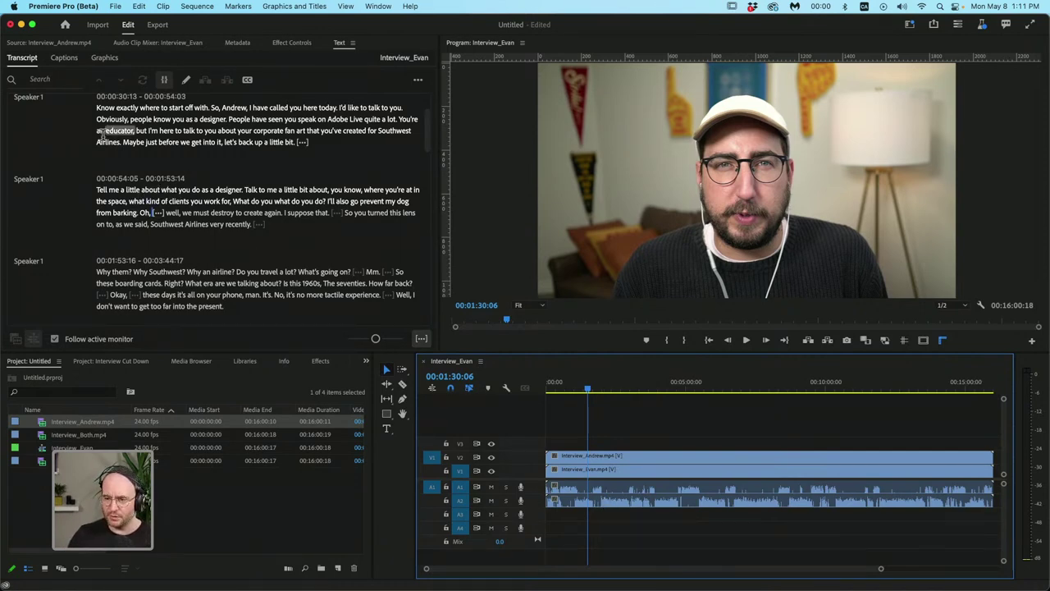
{"action": "scroll", "coordinate": [154, 172], "scroll_direction": "up", "scroll_amount": 1}
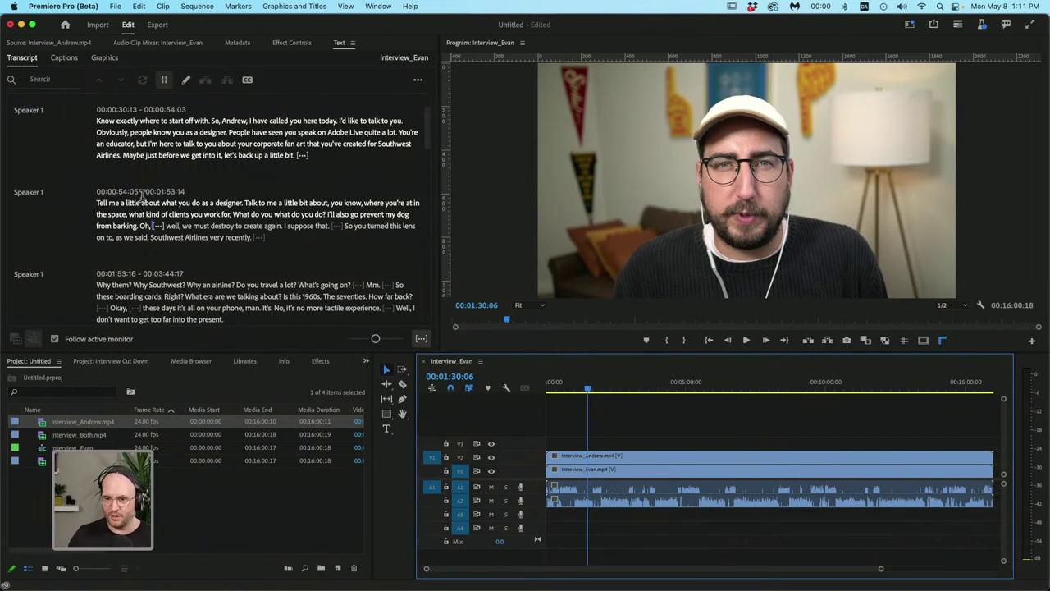
{"action": "scroll", "coordinate": [144, 199], "scroll_direction": "down", "scroll_amount": 3}
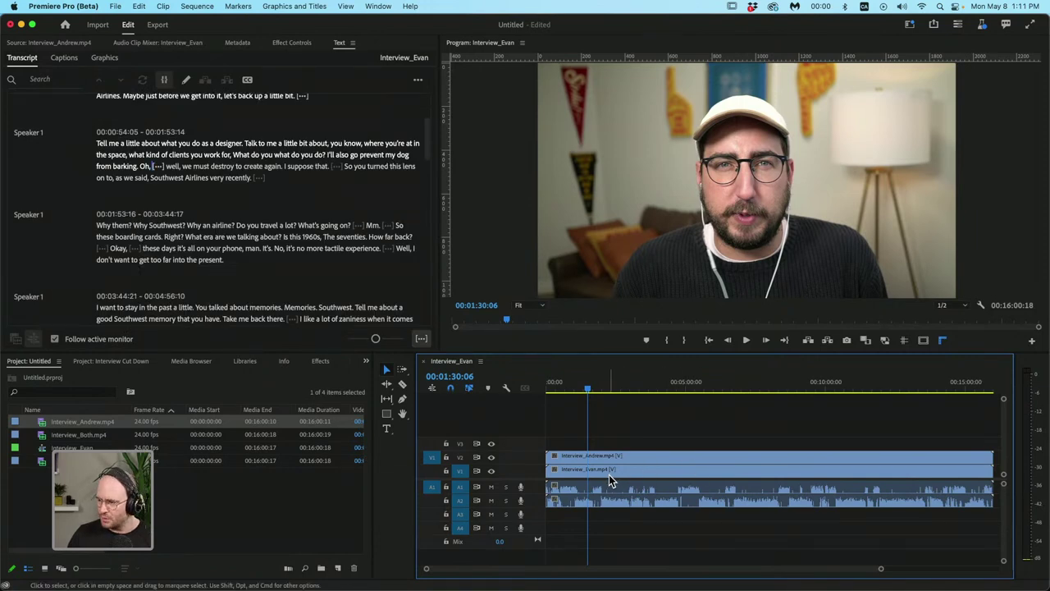
{"action": "left_click_drag", "start_coordinate": [605, 445], "coordinate": [609, 535]}
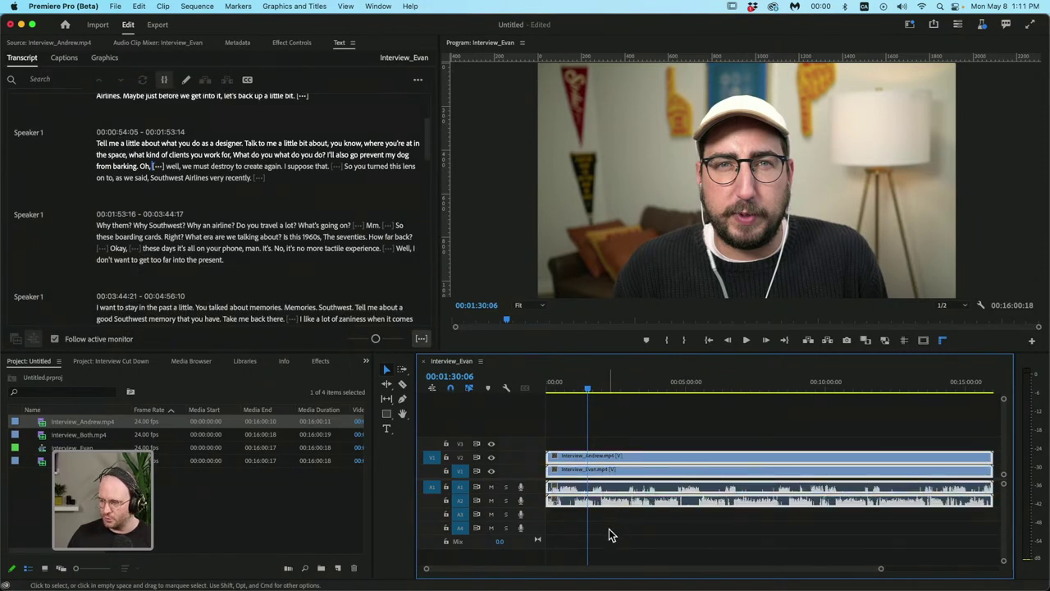
{"action": "key", "text": "Delete"}
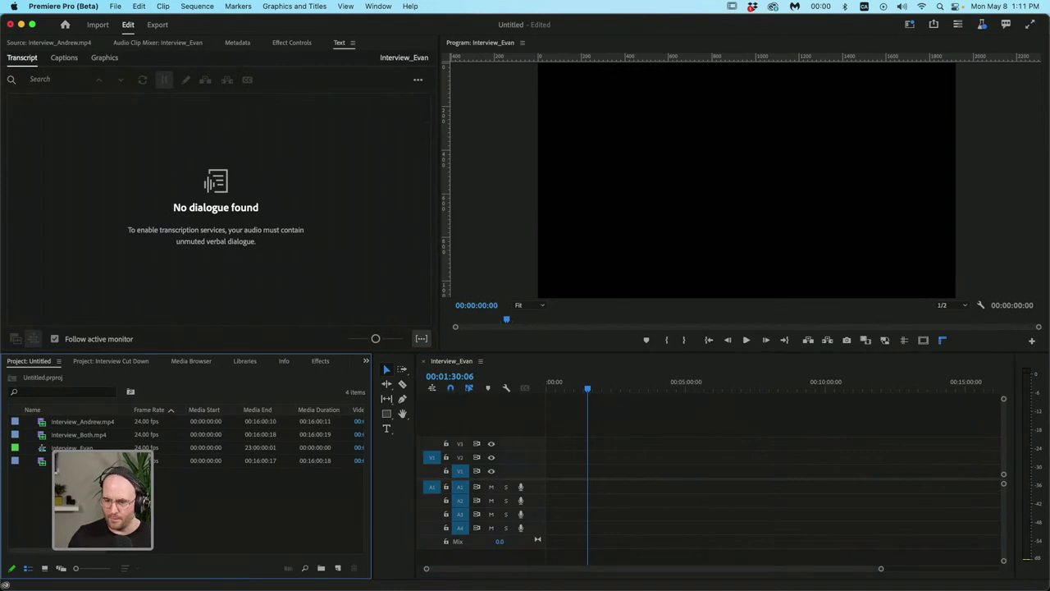
Place the full Interview_Both.mp4 on V1/A1, keeping sequence settings and clearing its in/out points
{"action": "left_click_drag", "start_coordinate": [92, 435], "coordinate": [530, 476]}
{"action": "left_click", "coordinate": [543, 328]}
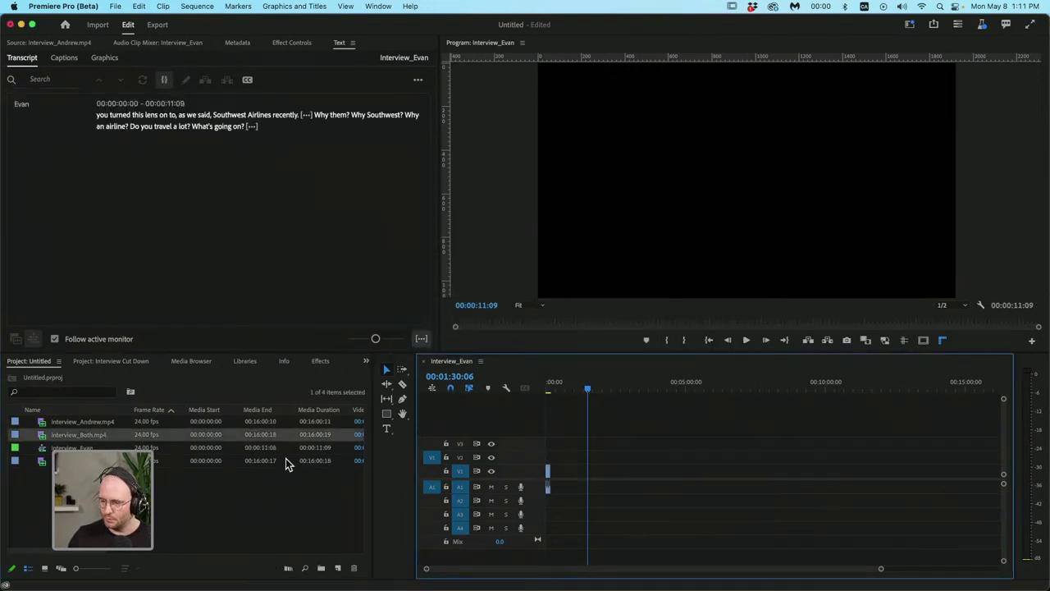
{"action": "right_click", "coordinate": [309, 436]}
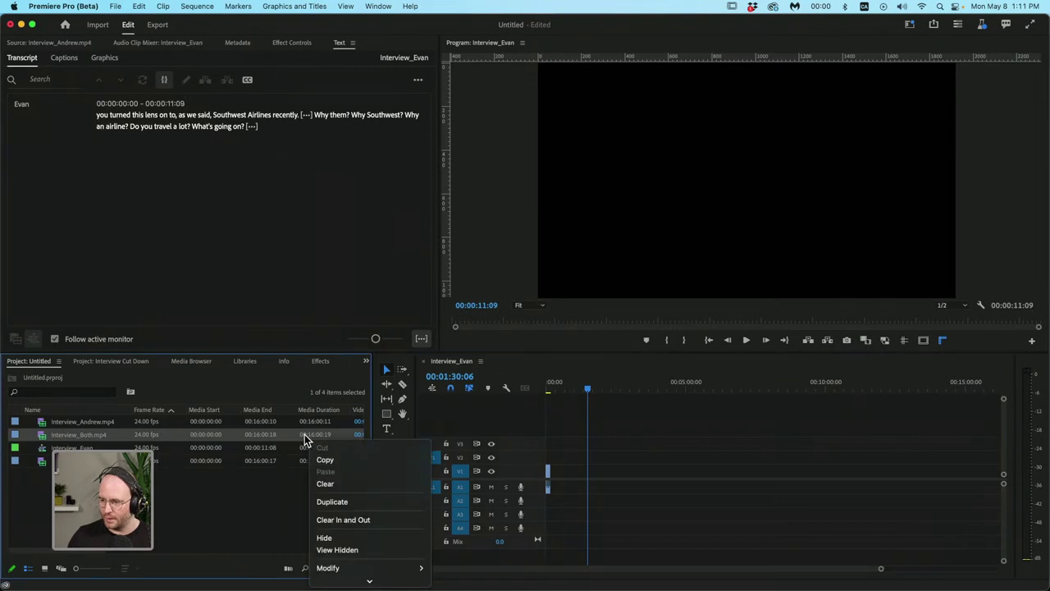
{"action": "left_click", "coordinate": [353, 515]}
{"action": "left_click_drag", "start_coordinate": [57, 436], "coordinate": [522, 469]}
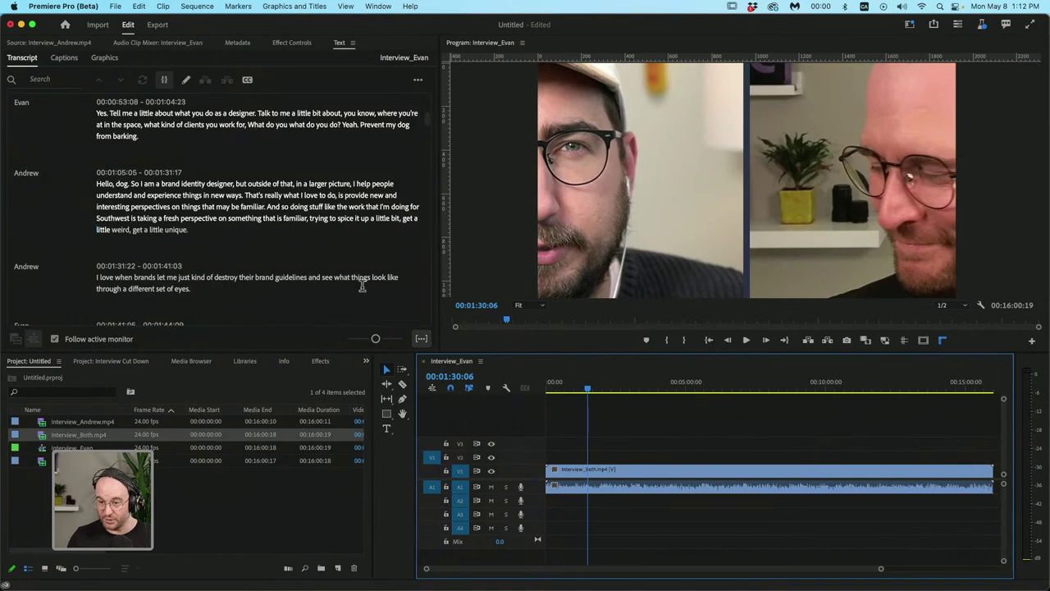
Scale the Interview_Both timeline clip to the sequence frame size
{"action": "right_click", "coordinate": [677, 261]}
{"action": "left_click", "coordinate": [641, 259]}
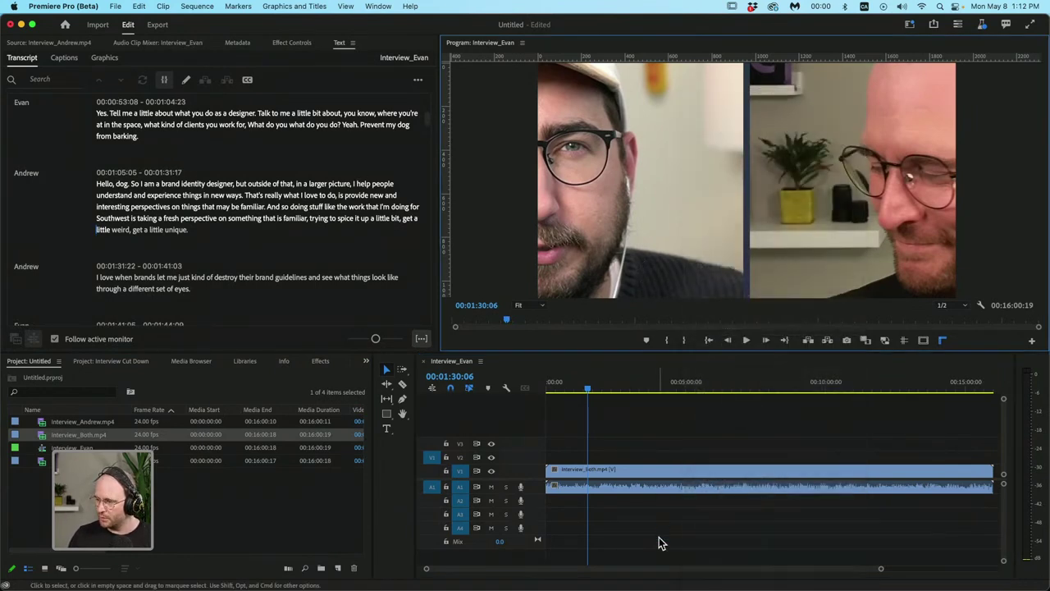
{"action": "right_click", "coordinate": [655, 471]}
{"action": "scroll", "coordinate": [673, 492], "scroll_direction": "down", "scroll_amount": 5}
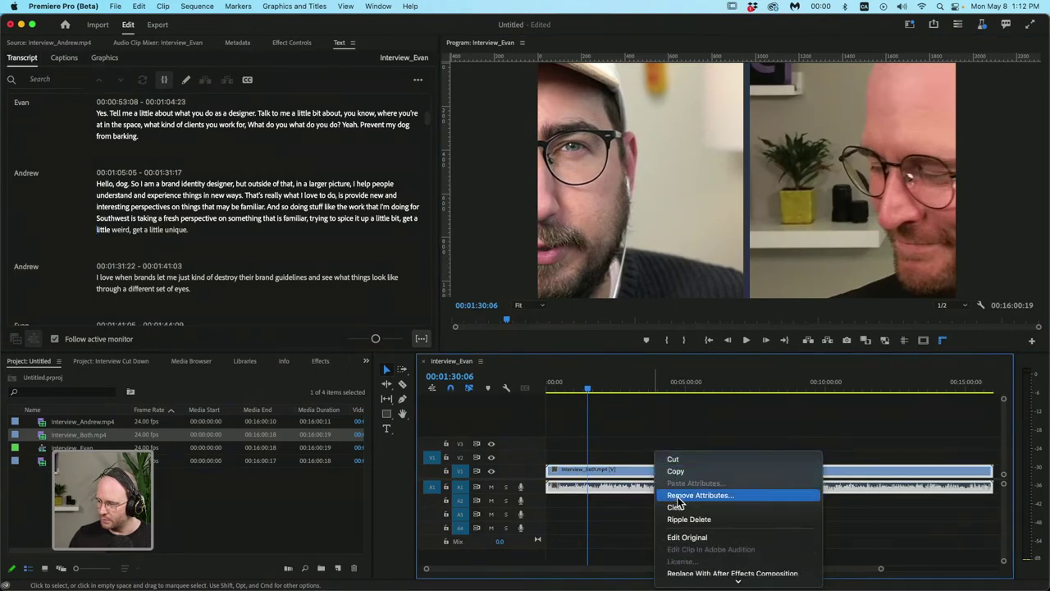
{"action": "scroll", "coordinate": [689, 505], "scroll_direction": "down", "scroll_amount": 10}
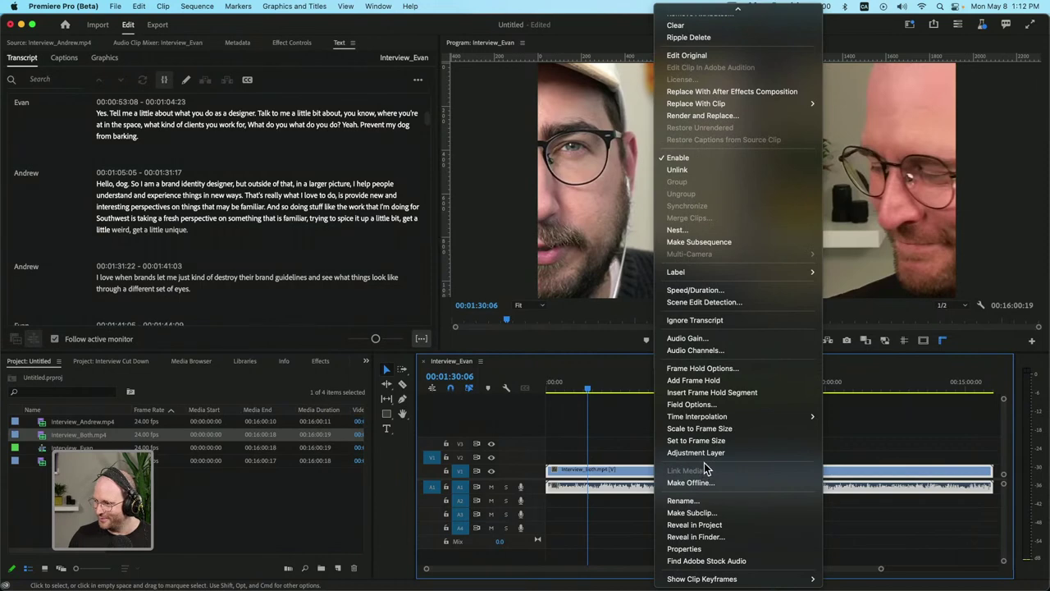
{"action": "left_click", "coordinate": [732, 429]}
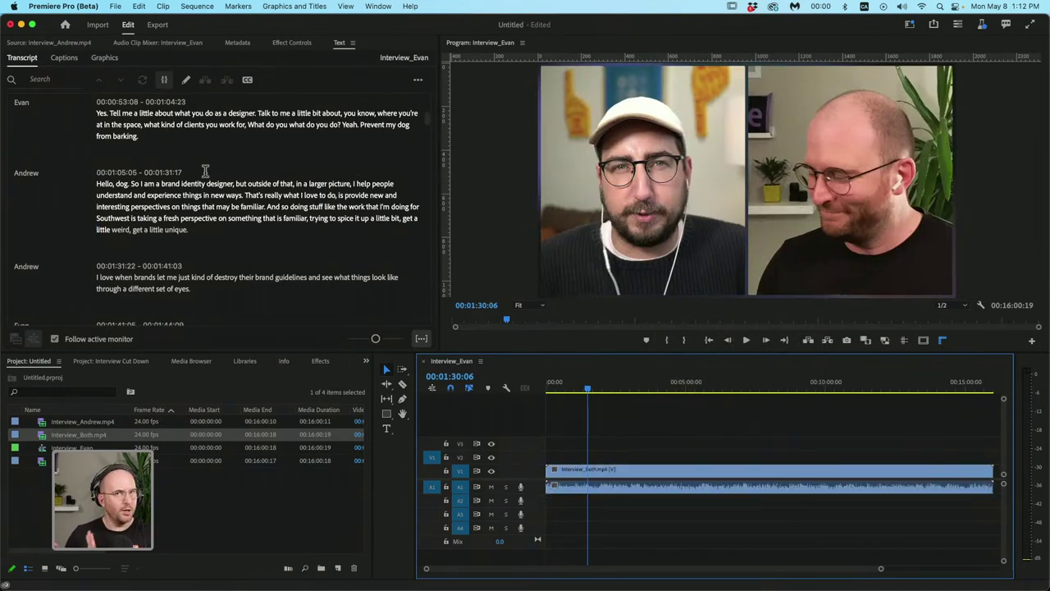
Stack Interview_Andrew.mp4 on V3 and Interview_Evan.mp4 on V2 above Interview_Both
{"action": "left_click_drag", "start_coordinate": [90, 460], "coordinate": [553, 512]}
{"action": "left_click_drag", "start_coordinate": [91, 422], "coordinate": [556, 527]}
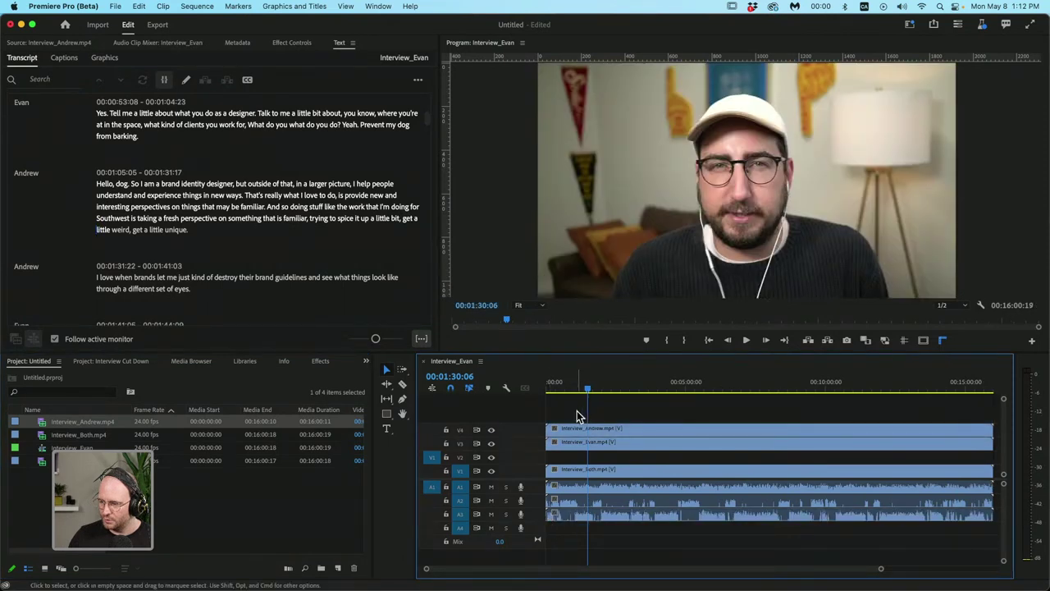
{"action": "left_click_drag", "start_coordinate": [580, 449], "coordinate": [586, 461]}
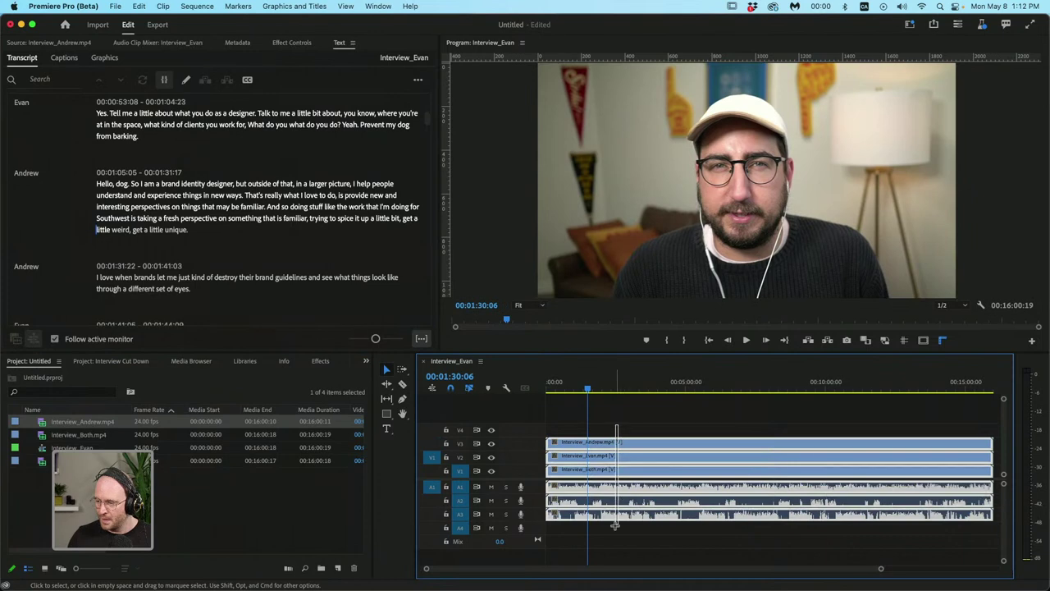
Unlink, then relink all three stacked interview clips so they stay synchronized
{"action": "right_click", "coordinate": [620, 490]}
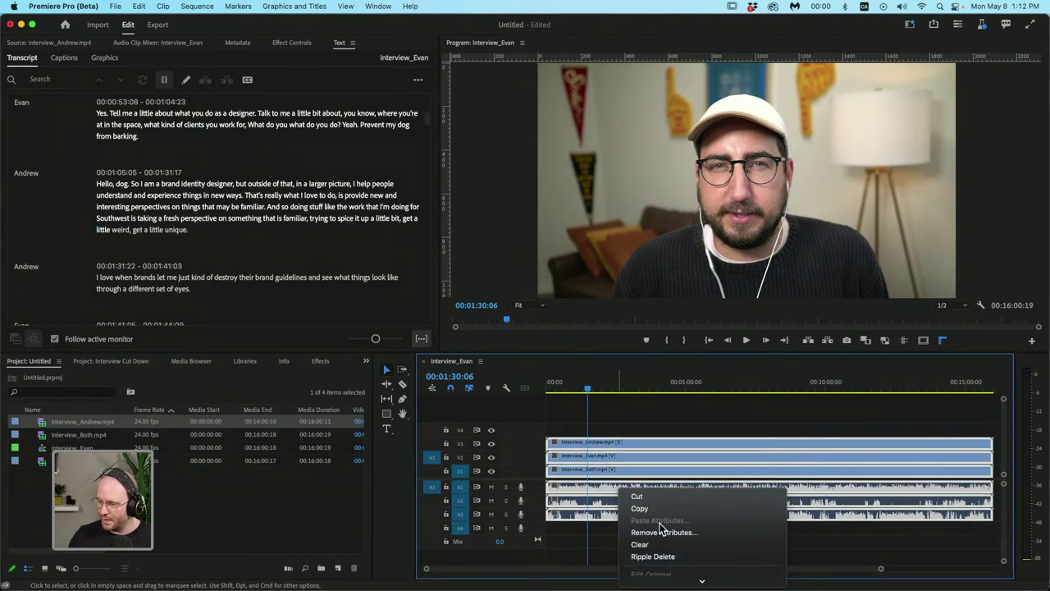
{"action": "scroll", "coordinate": [667, 523], "scroll_direction": "down", "scroll_amount": 5}
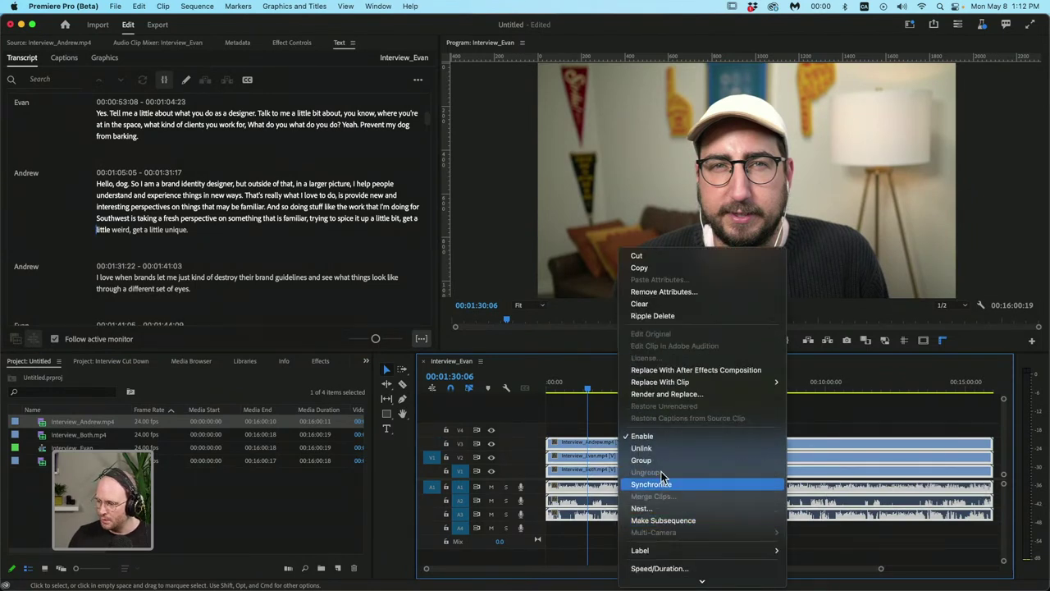
{"action": "left_click", "coordinate": [656, 449]}
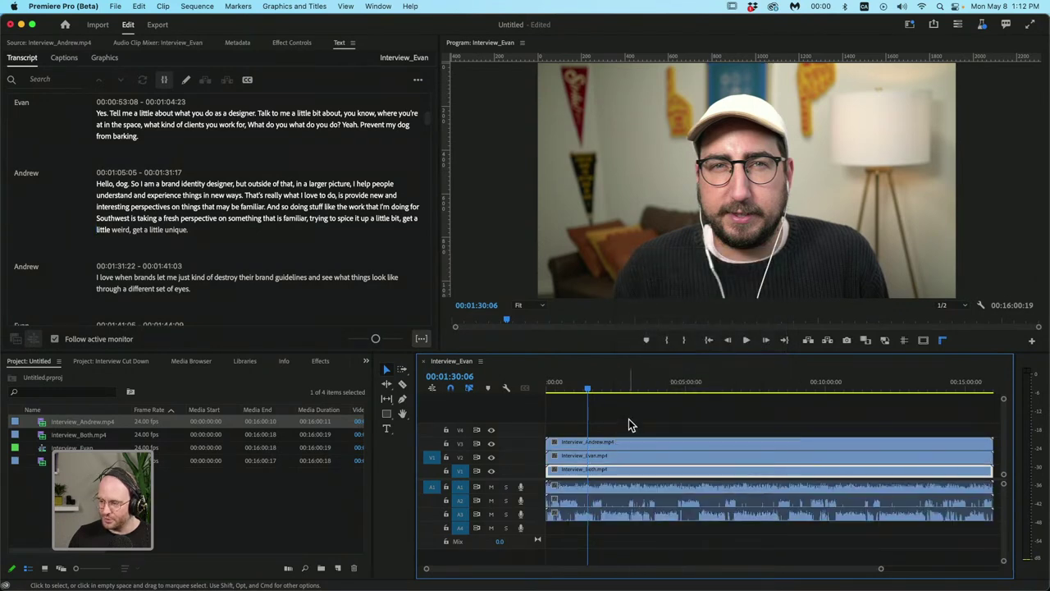
{"action": "right_click", "coordinate": [655, 485]}
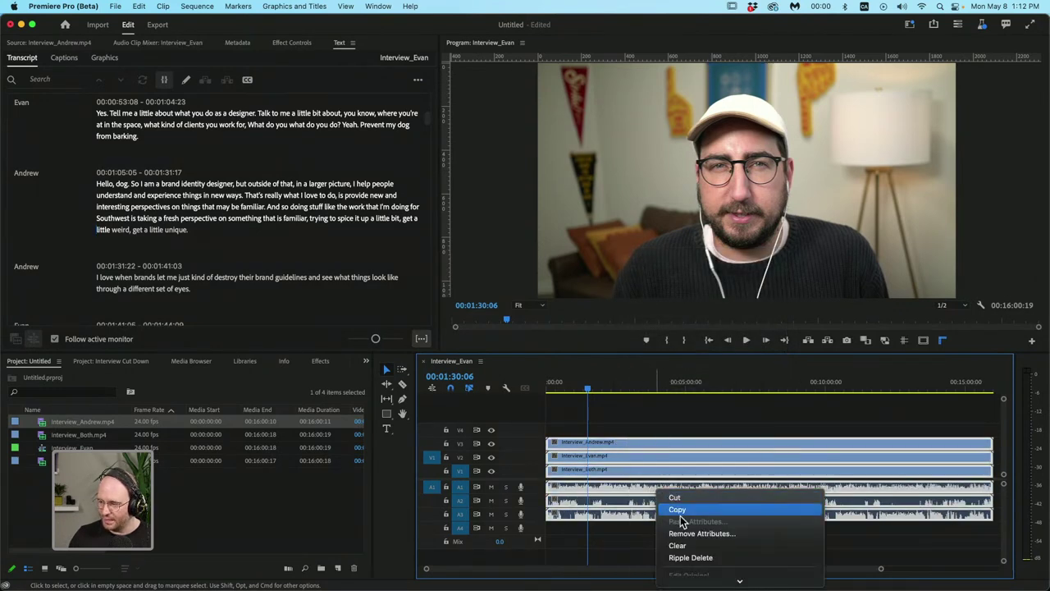
{"action": "scroll", "coordinate": [696, 537], "scroll_direction": "down", "scroll_amount": 3}
{"action": "scroll", "coordinate": [696, 538], "scroll_direction": "down", "scroll_amount": 5}
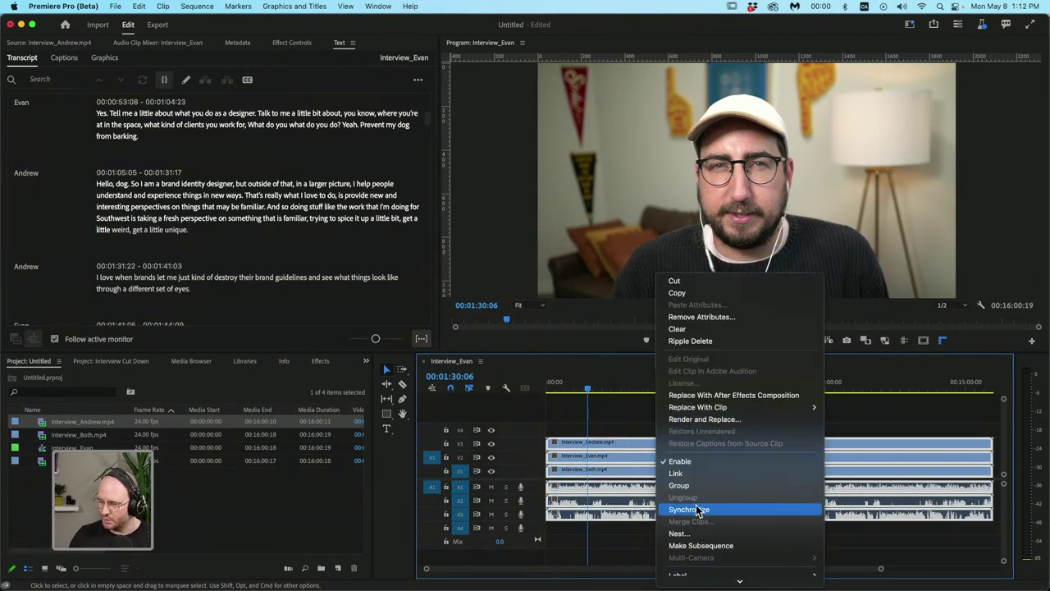
{"action": "left_click", "coordinate": [691, 475]}
{"action": "left_click", "coordinate": [626, 424]}
{"action": "left_click", "coordinate": [628, 443]}
{"action": "left_click", "coordinate": [621, 430]}
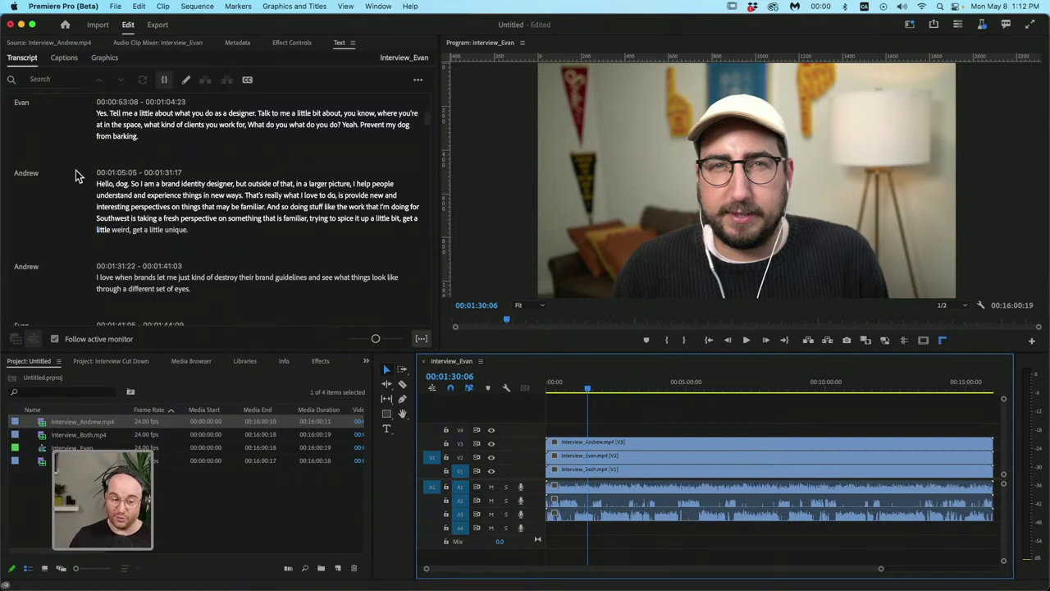
Search the transcript for 'brand' to reach Andrew's 'brand identity designer' line
{"action": "scroll", "coordinate": [166, 145], "scroll_direction": "up", "scroll_amount": 1}
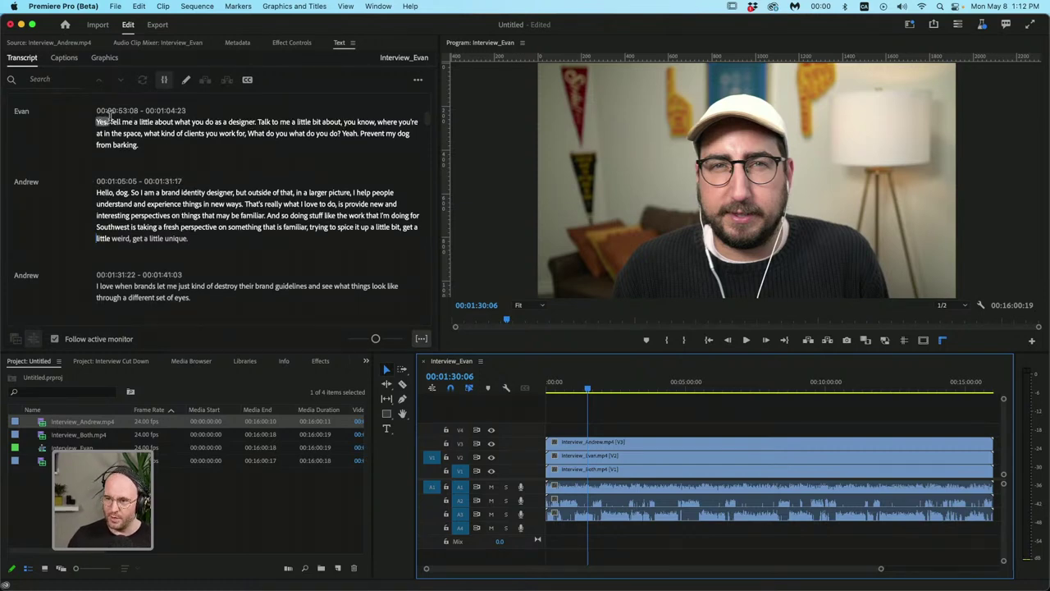
{"action": "scroll", "coordinate": [182, 123], "scroll_direction": "up", "scroll_amount": 3}
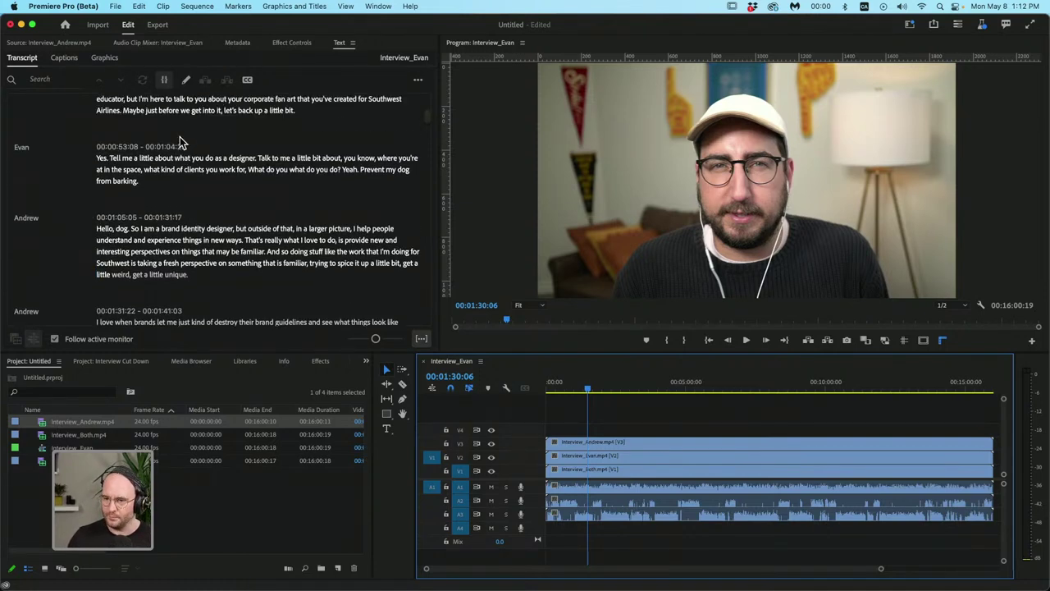
{"action": "scroll", "coordinate": [119, 160], "scroll_direction": "up", "scroll_amount": 1}
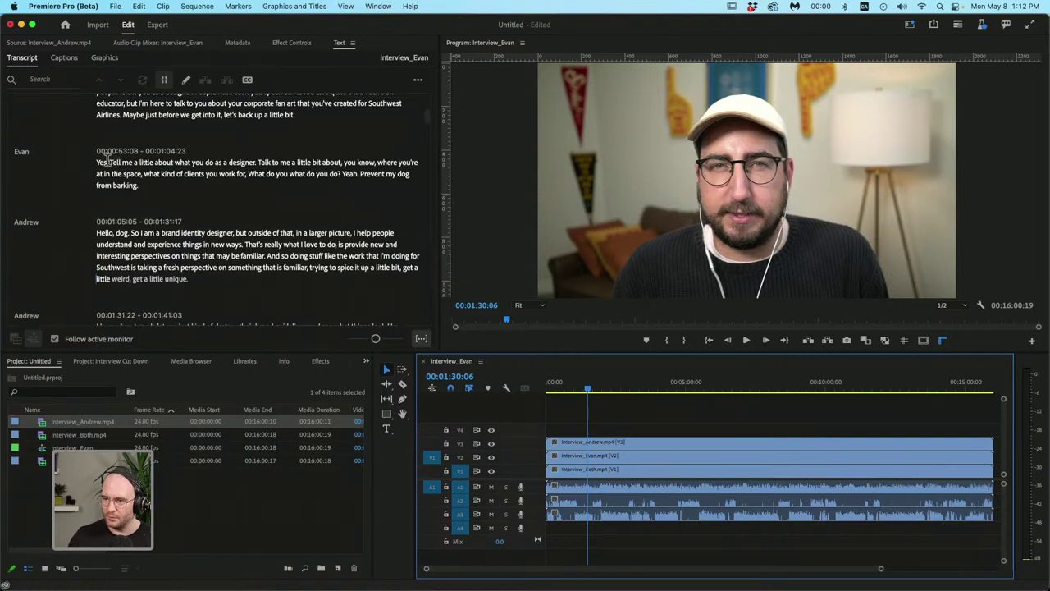
{"action": "scroll", "coordinate": [286, 164], "scroll_direction": "up", "scroll_amount": 10}
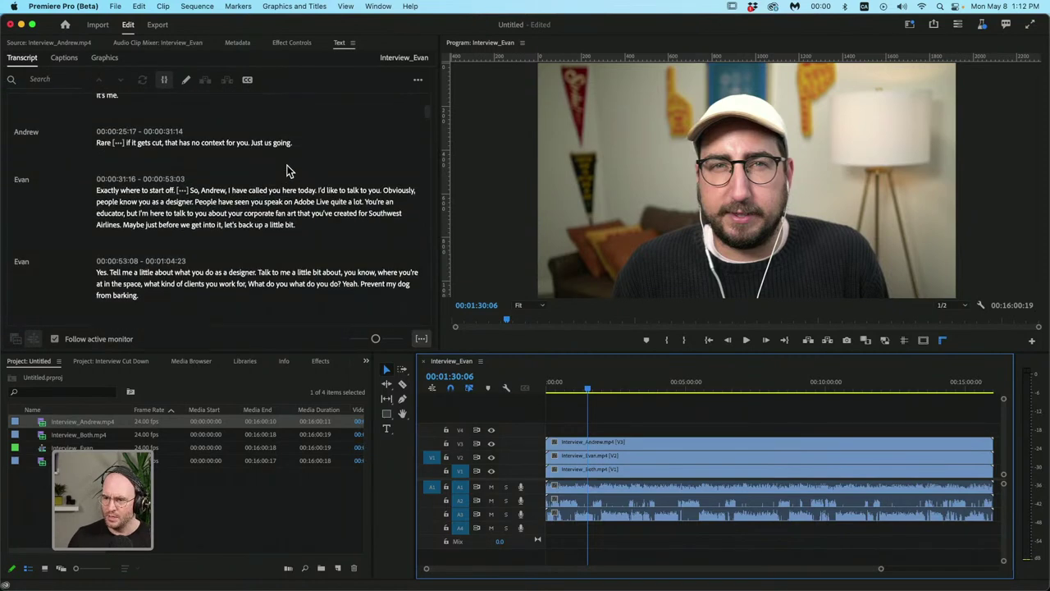
{"action": "scroll", "coordinate": [286, 171], "scroll_direction": "up", "scroll_amount": 1}
{"action": "scroll", "coordinate": [189, 156], "scroll_direction": "down", "scroll_amount": 1}
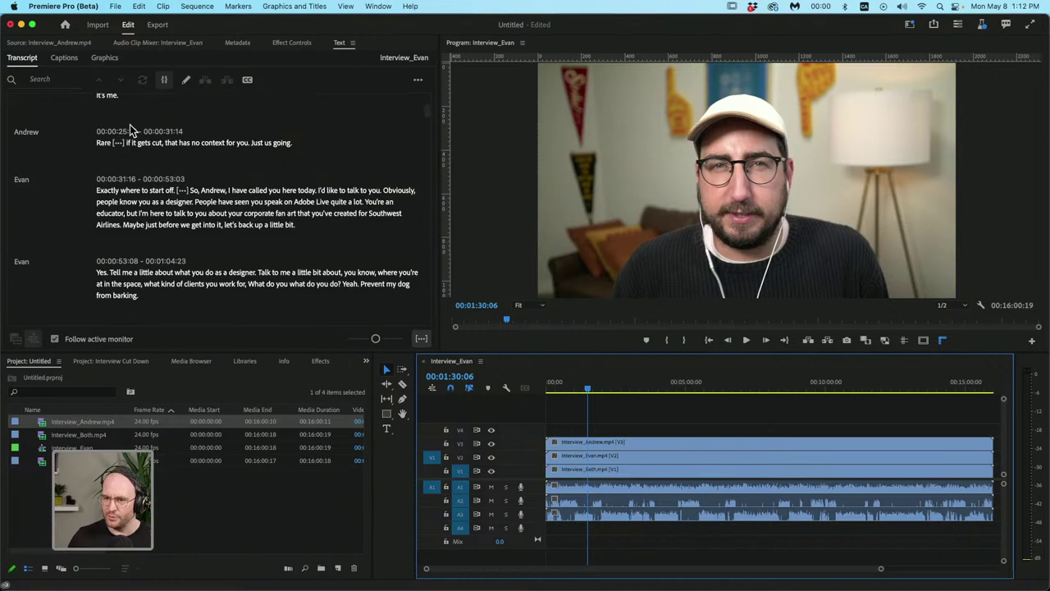
{"action": "left_click", "coordinate": [57, 78]}
{"action": "type", "text": "l"}
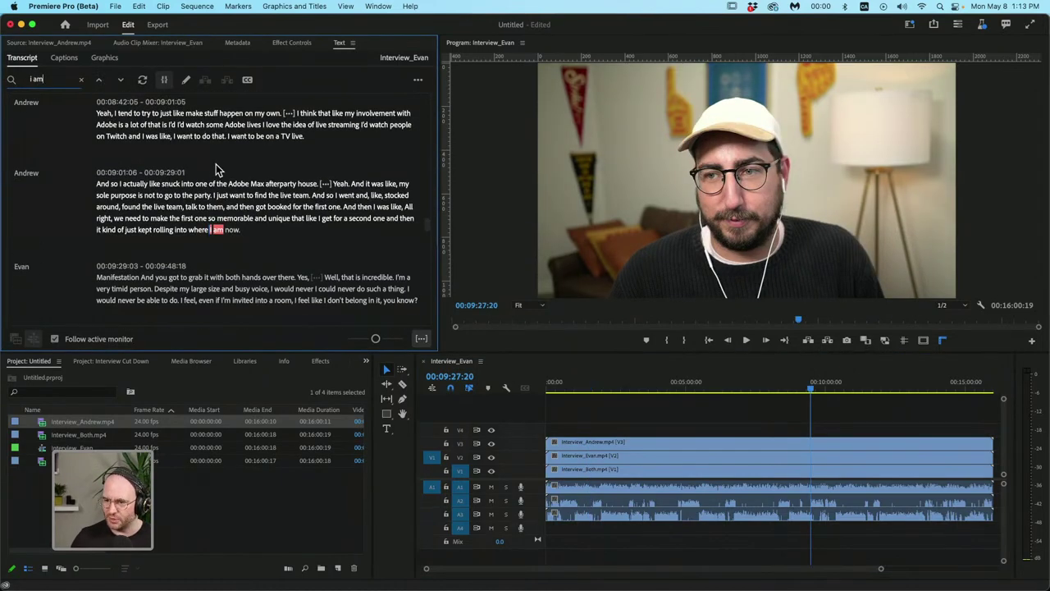
{"action": "scroll", "coordinate": [194, 179], "scroll_direction": "up", "scroll_amount": 20}
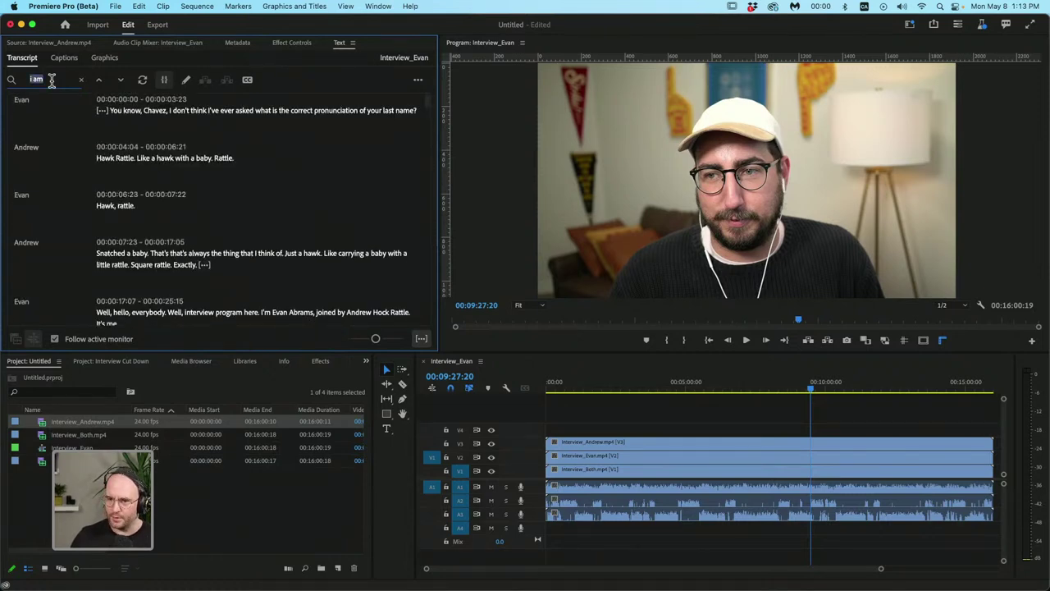
{"action": "type", "text": "b"}
{"action": "type", "text": "rand designer"}
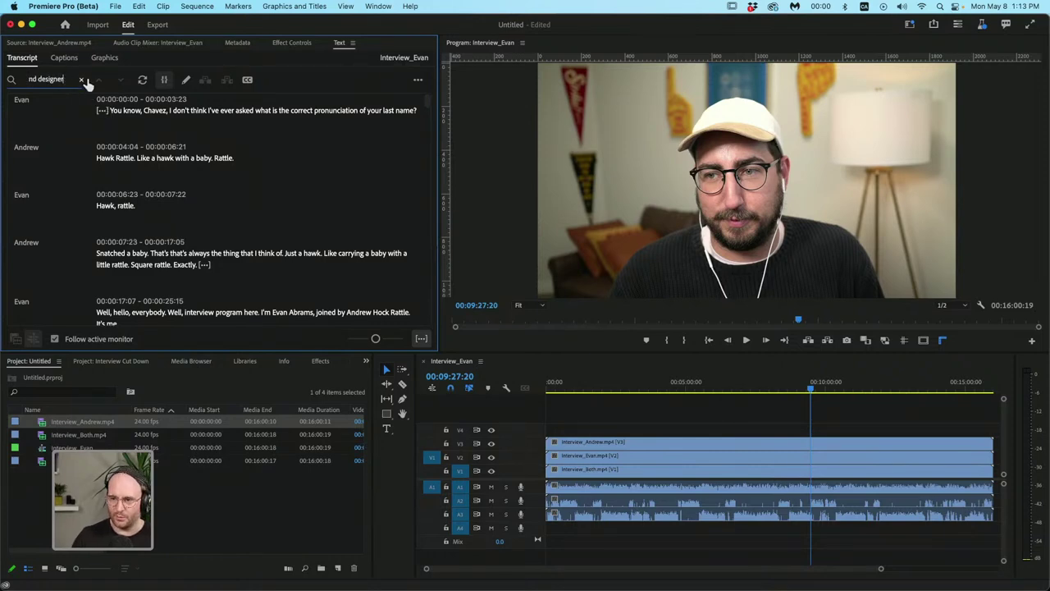
{"action": "scroll", "coordinate": [323, 201], "scroll_direction": "down", "scroll_amount": 3}
{"action": "scroll", "coordinate": [85, 102], "scroll_direction": "up", "scroll_amount": 3}
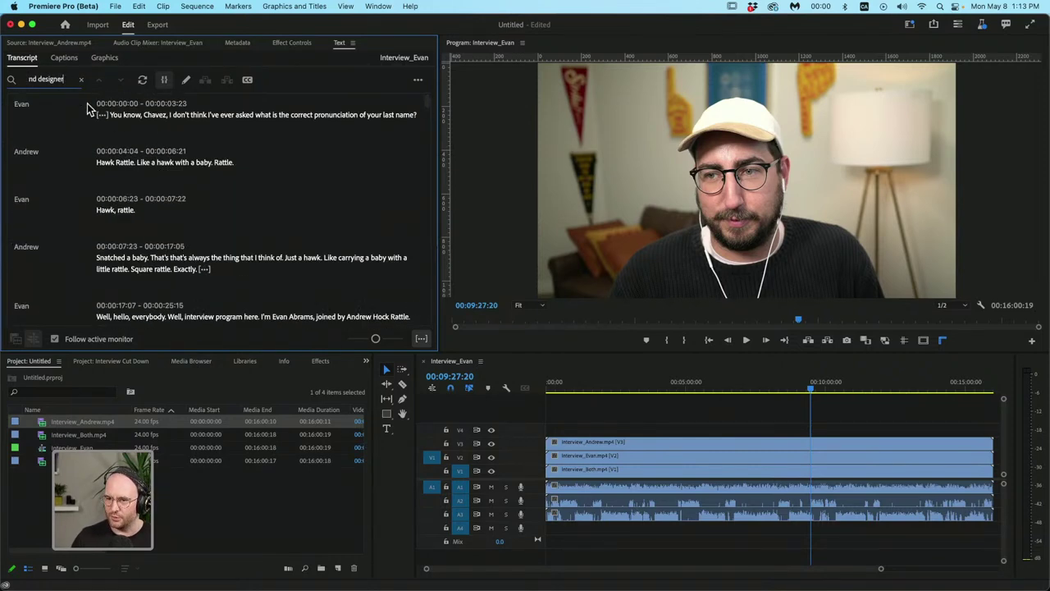
{"action": "left_click", "coordinate": [47, 82]}
{"action": "type", "text": "b"}
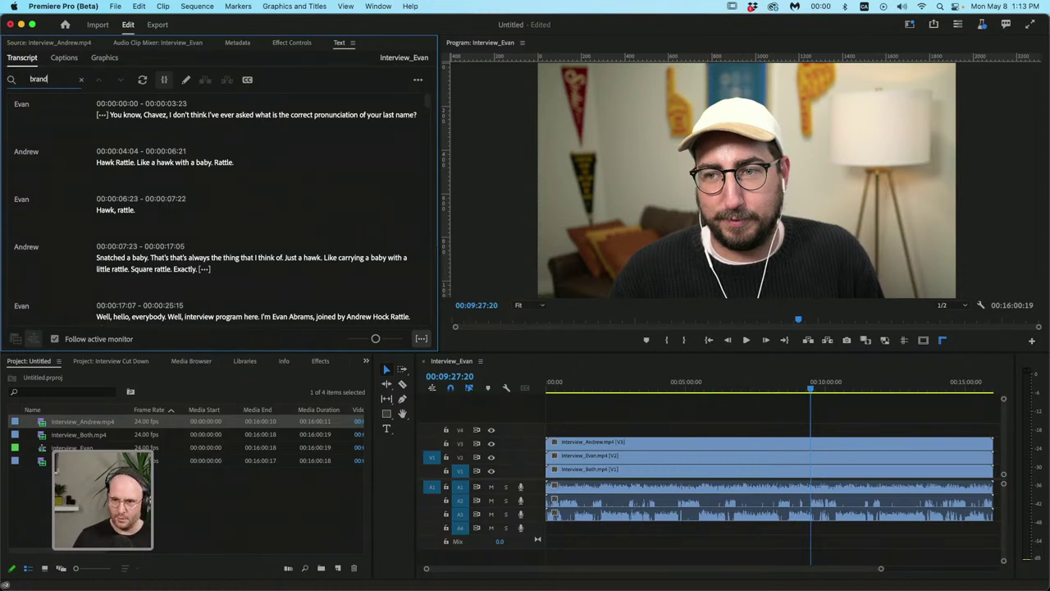
{"action": "type", "text": "rand"}
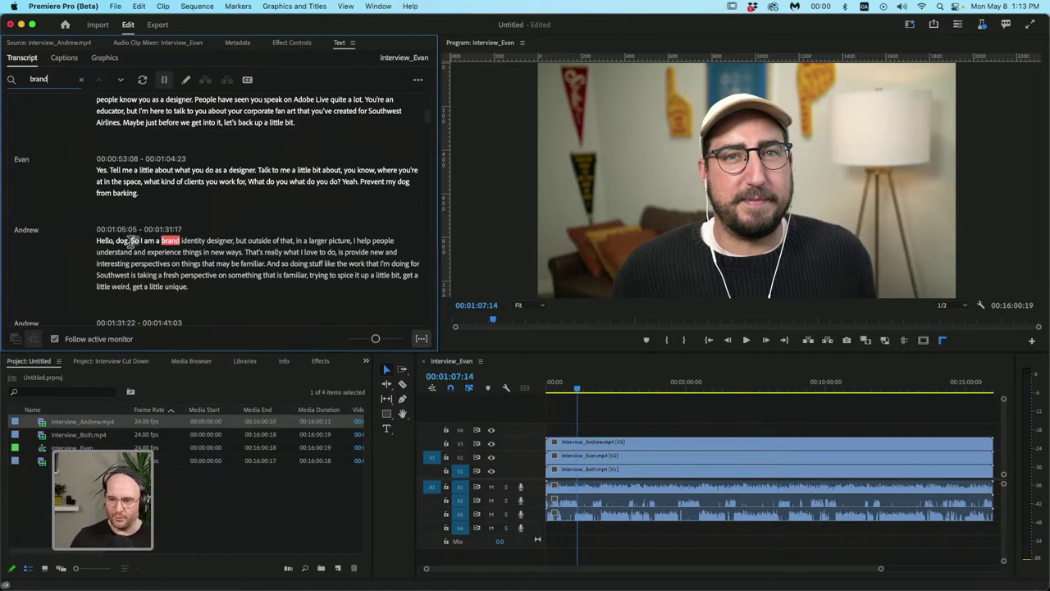
Delete the opening chatter before Andrew's answer from the transcript
{"action": "left_click_drag", "start_coordinate": [129, 241], "coordinate": [85, 201]}
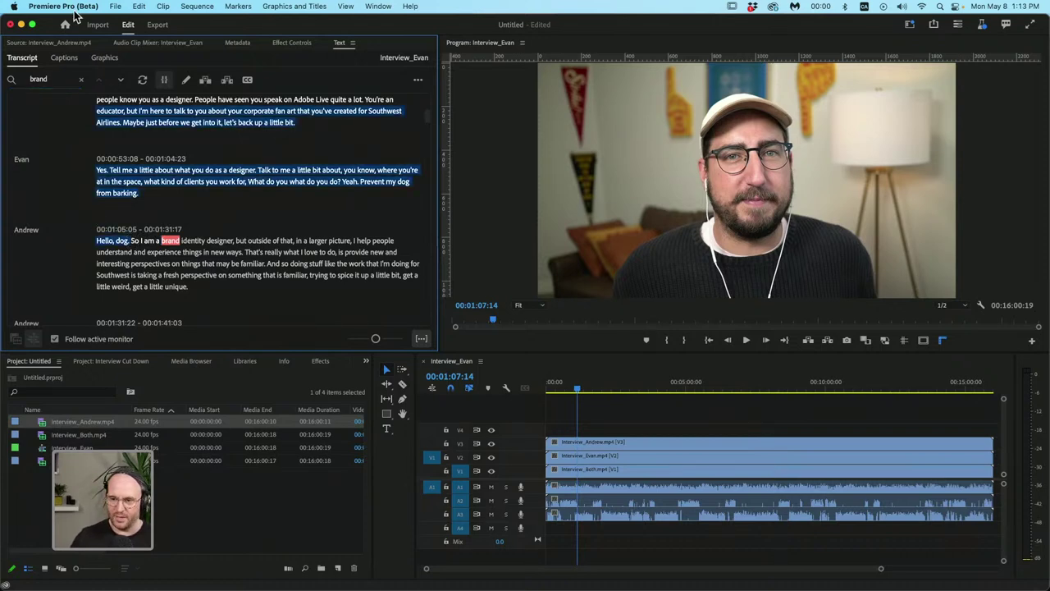
{"action": "left_click_drag", "start_coordinate": [73, 15], "coordinate": [93, 124]}
{"action": "key", "text": "Delete"}
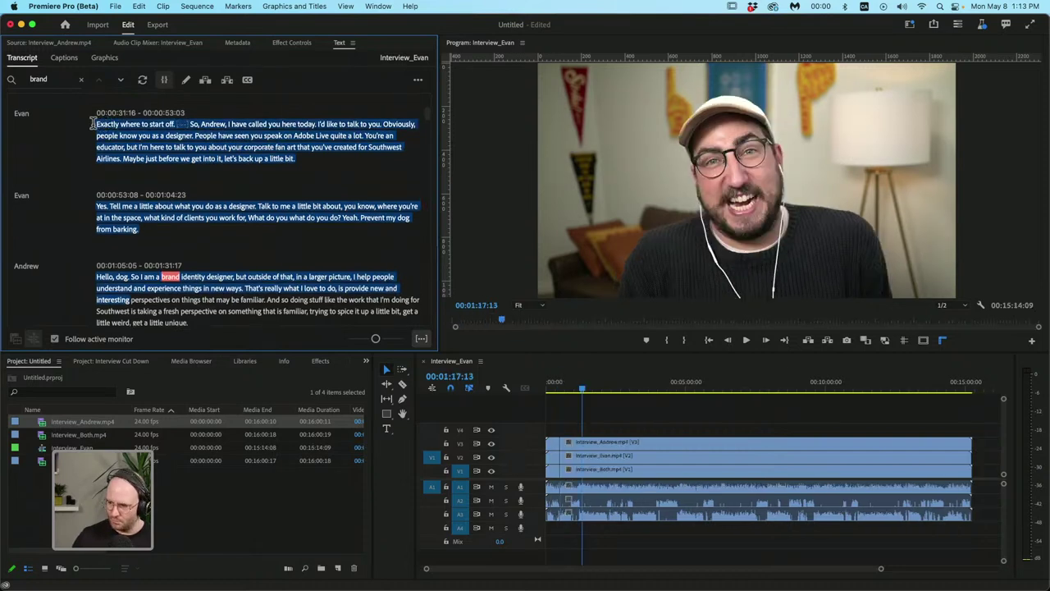
Trim the leftover start off all stacked clips and preview the new opening
{"action": "left_click", "coordinate": [550, 439]}
{"action": "left_click_drag", "start_coordinate": [551, 439], "coordinate": [561, 440]}
{"action": "left_click", "coordinate": [561, 392]}
{"action": "key", "text": "space"}
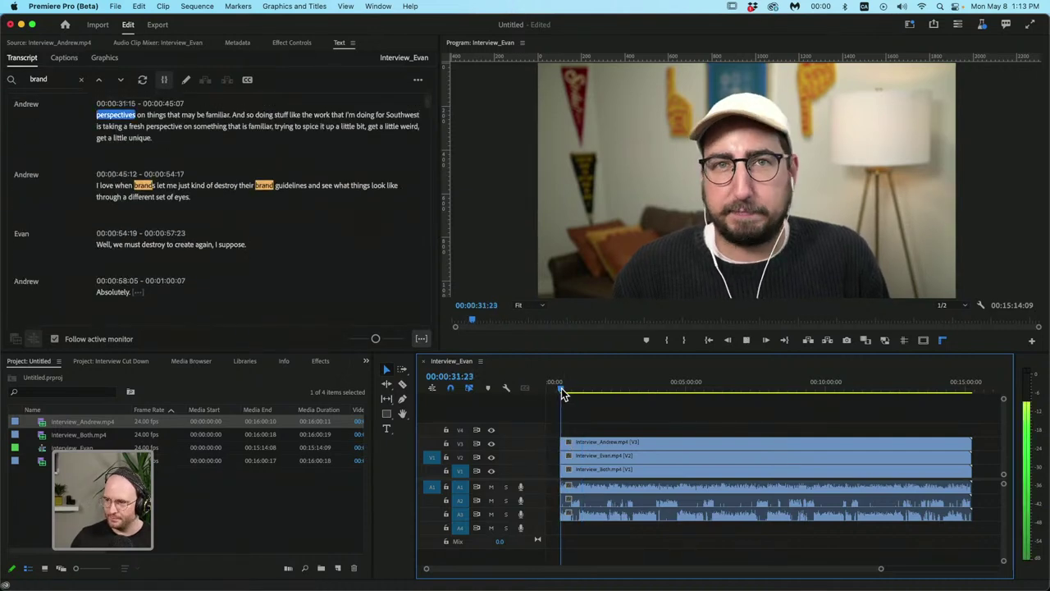
{"action": "key", "text": "space"}
{"action": "key", "text": "backslash"}
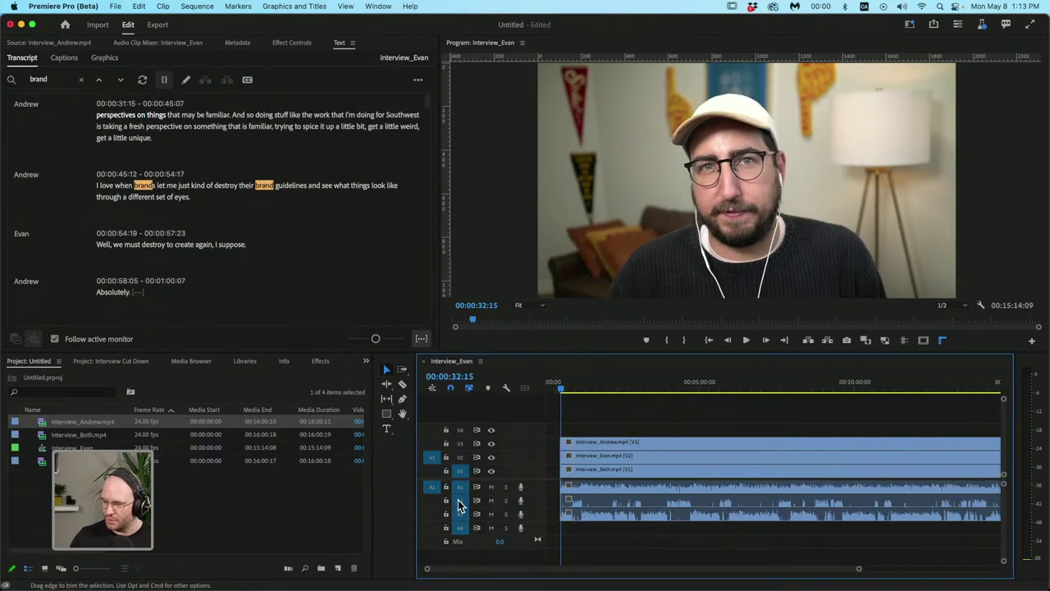
{"action": "left_click", "coordinate": [561, 390]}
{"action": "key", "text": "space"}
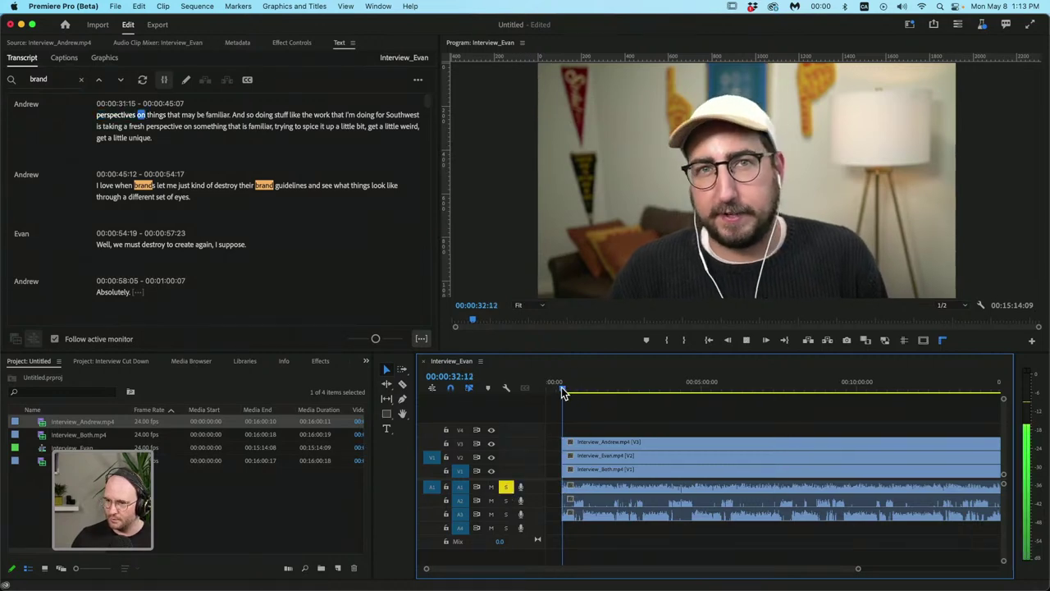
{"action": "key", "text": "space"}
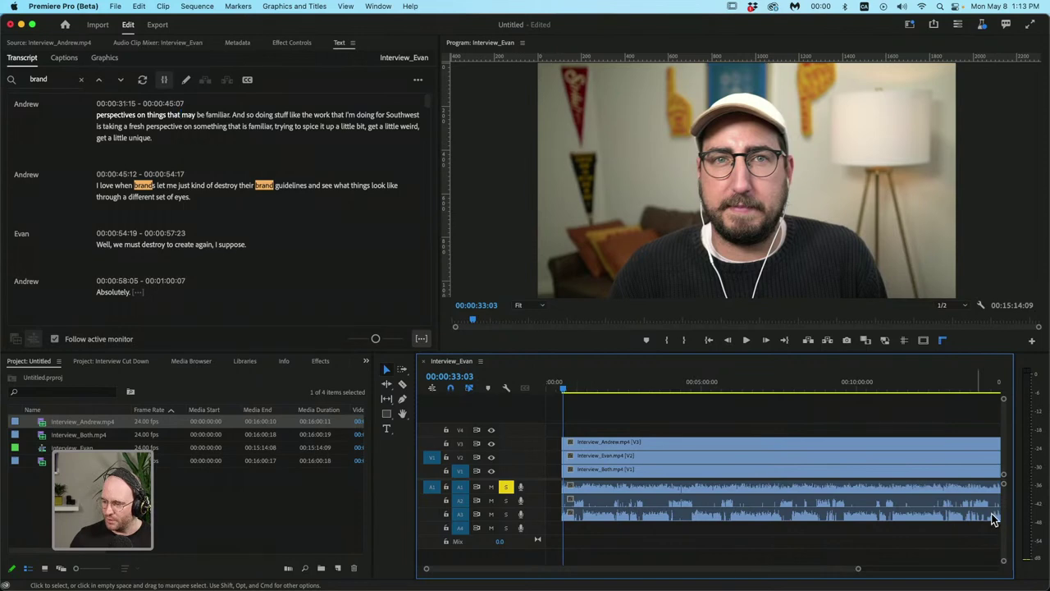
Slide all the clips left toward the sequence start
{"action": "left_click_drag", "start_coordinate": [858, 569], "coordinate": [661, 569]}
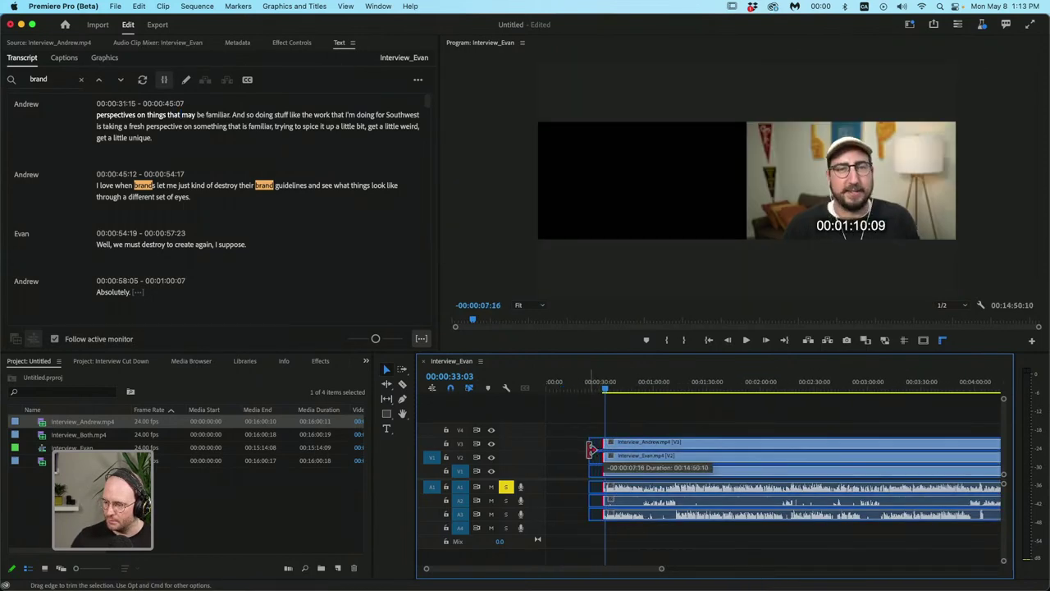
{"action": "left_click_drag", "start_coordinate": [617, 456], "coordinate": [602, 456]}
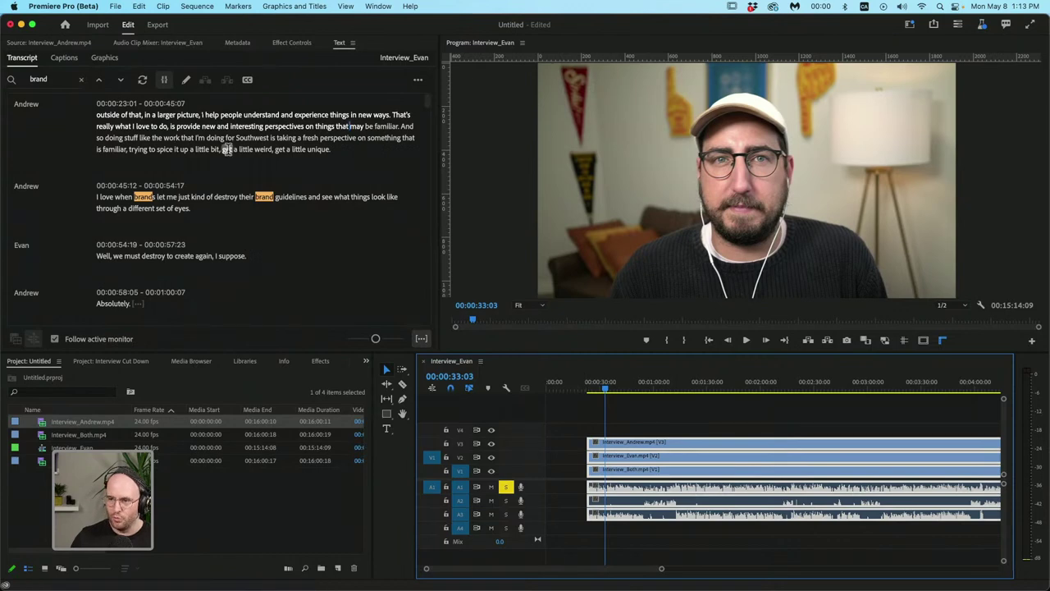
{"action": "left_click_drag", "start_coordinate": [601, 456], "coordinate": [583, 455]}
Remove 'Hello, dog.' from Andrew's paragraph in the transcript
{"action": "key", "text": "Return"}
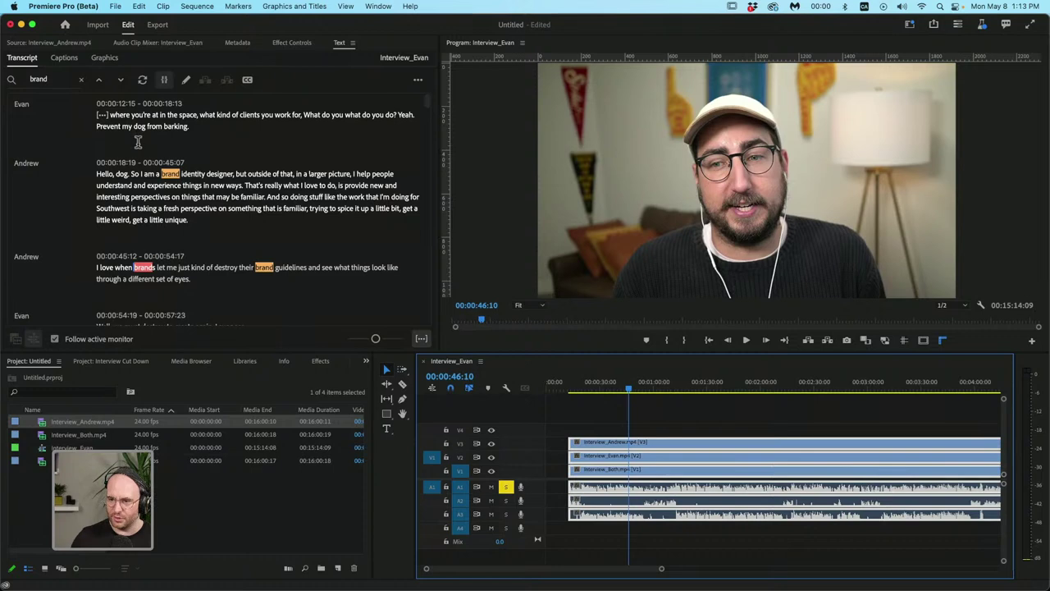
{"action": "left_click", "coordinate": [121, 174]}
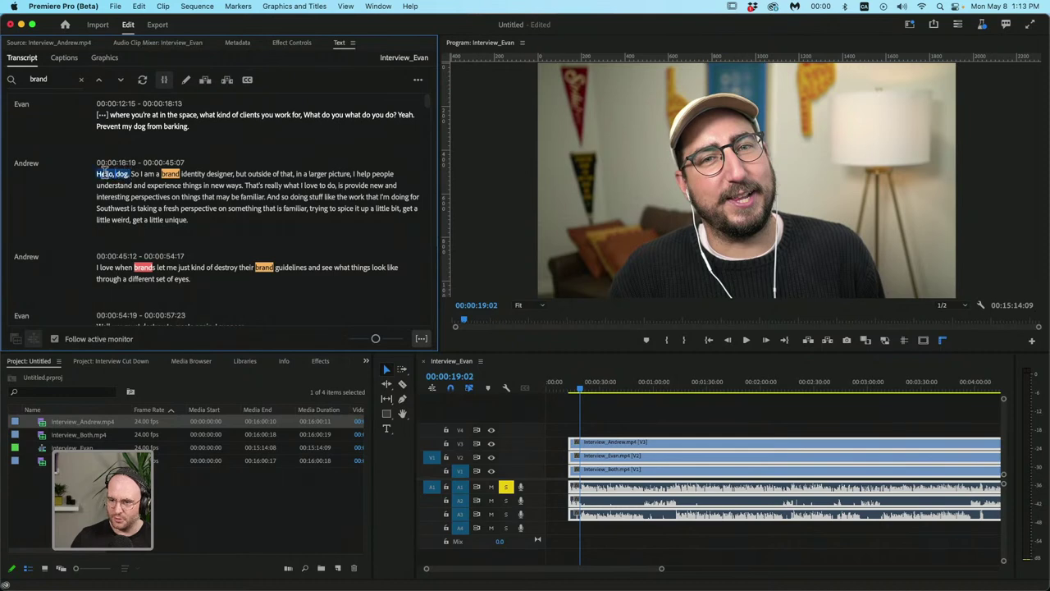
{"action": "left_click", "coordinate": [104, 172]}
{"action": "key", "text": "BackSpace"}
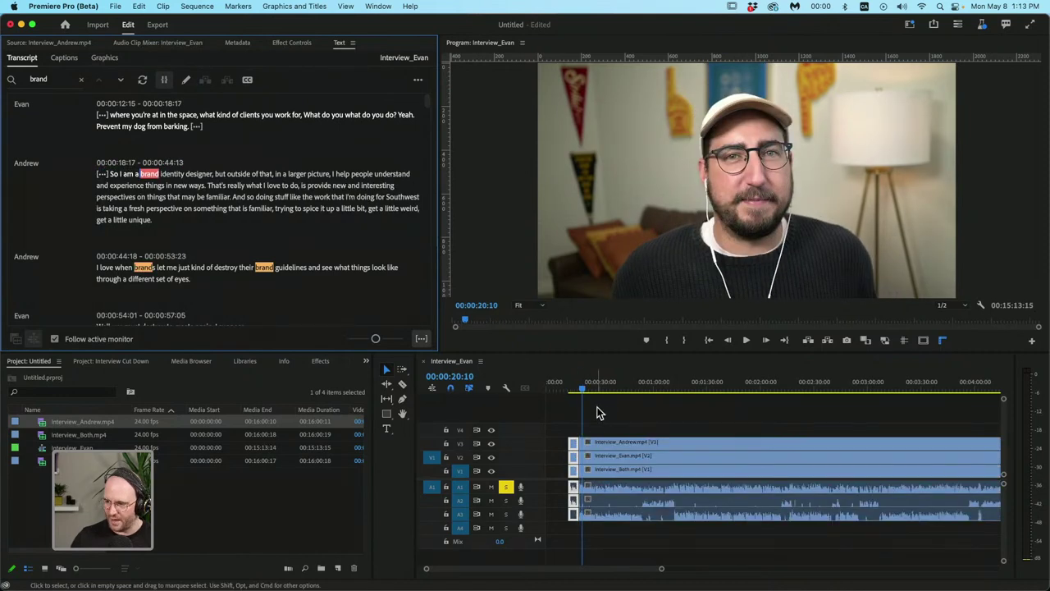
Delete the clip pieces before the cut and close the start gap so clips begin at zero
{"action": "left_click_drag", "start_coordinate": [661, 572], "coordinate": [520, 568]}
{"action": "left_click", "coordinate": [755, 393]}
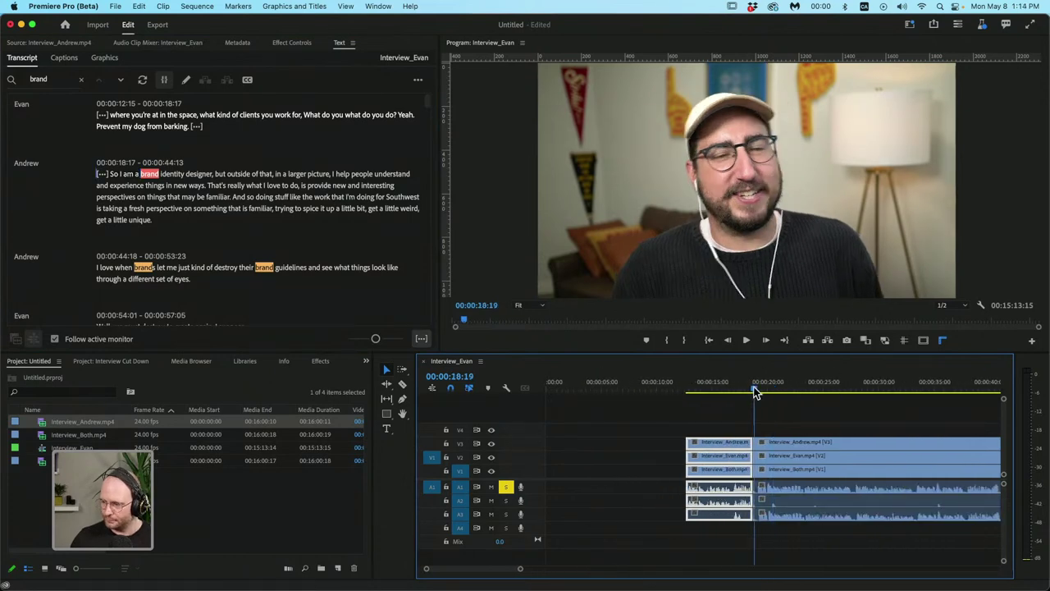
{"action": "key", "text": "space"}
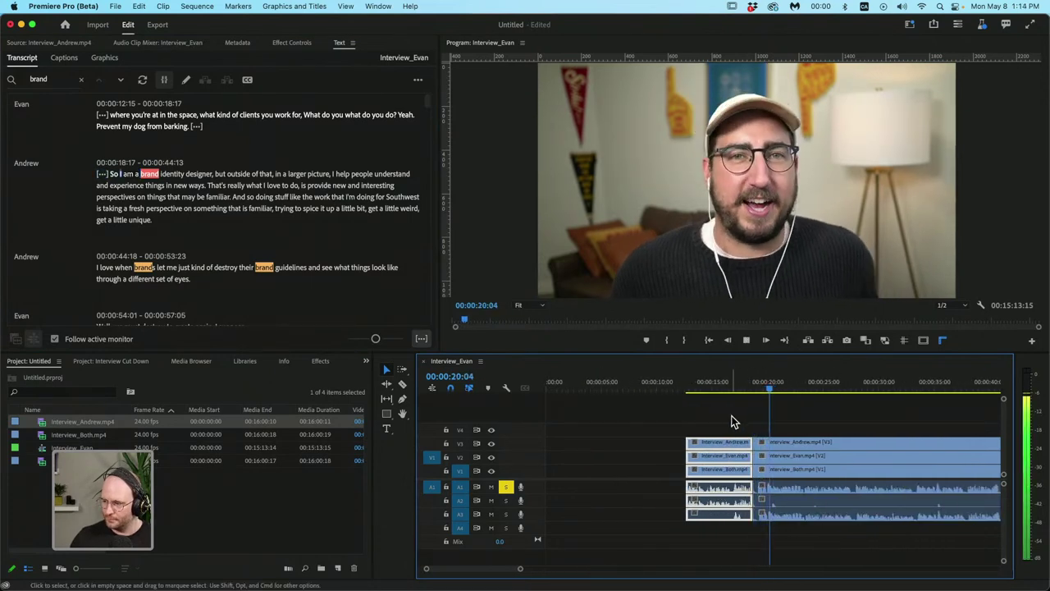
{"action": "left_click_drag", "start_coordinate": [734, 422], "coordinate": [721, 466]}
{"action": "key", "text": "Delete"}
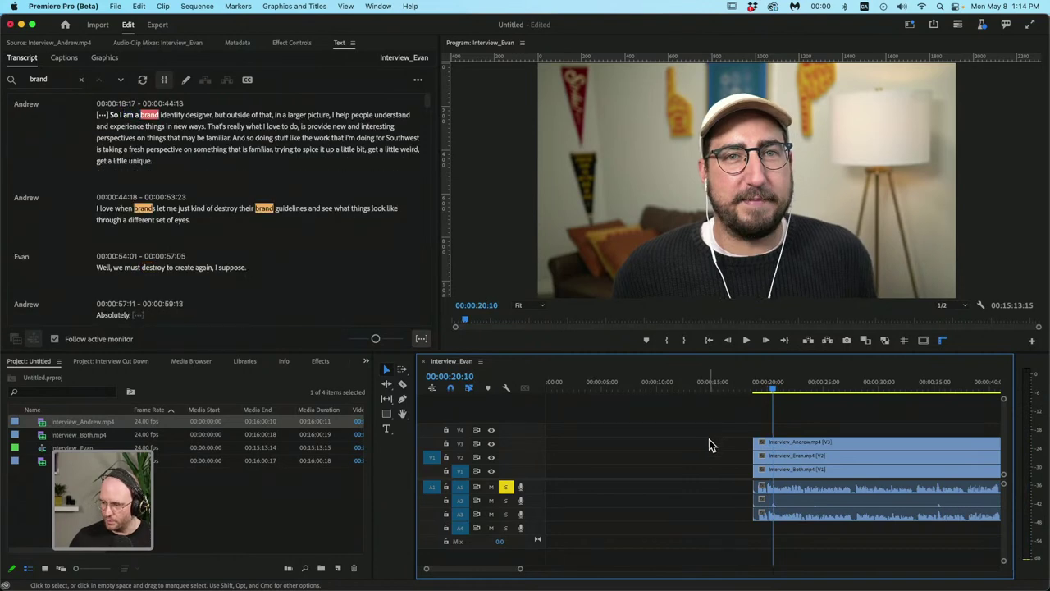
{"action": "left_click", "coordinate": [710, 441]}
{"action": "key", "text": "Delete"}
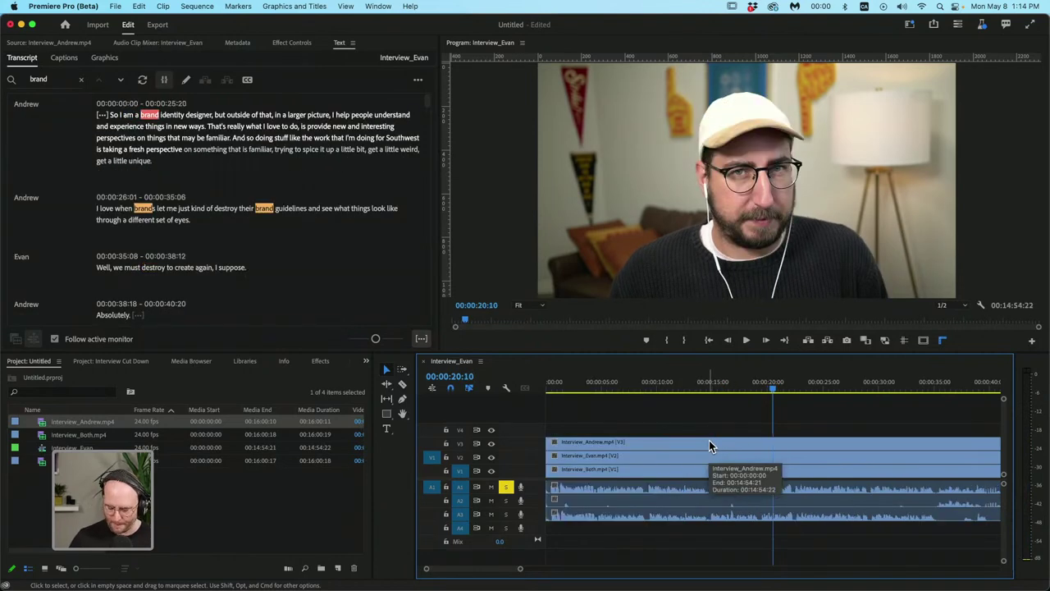
Preview the start, then delete 'but outside of that, in a larger picture,' in the transcript
{"action": "key", "text": "space"}
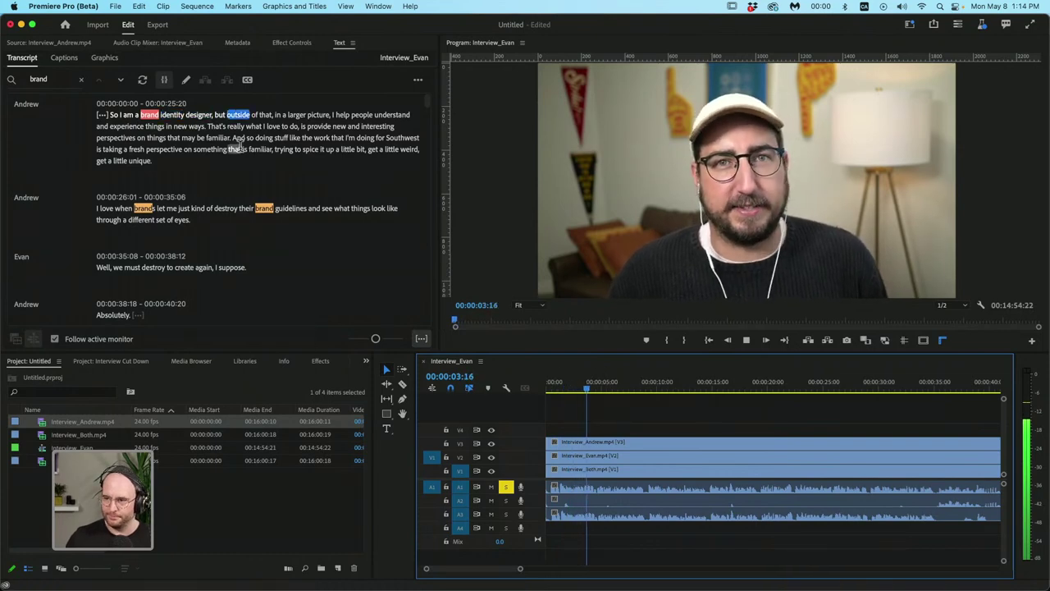
{"action": "key", "text": "space"}
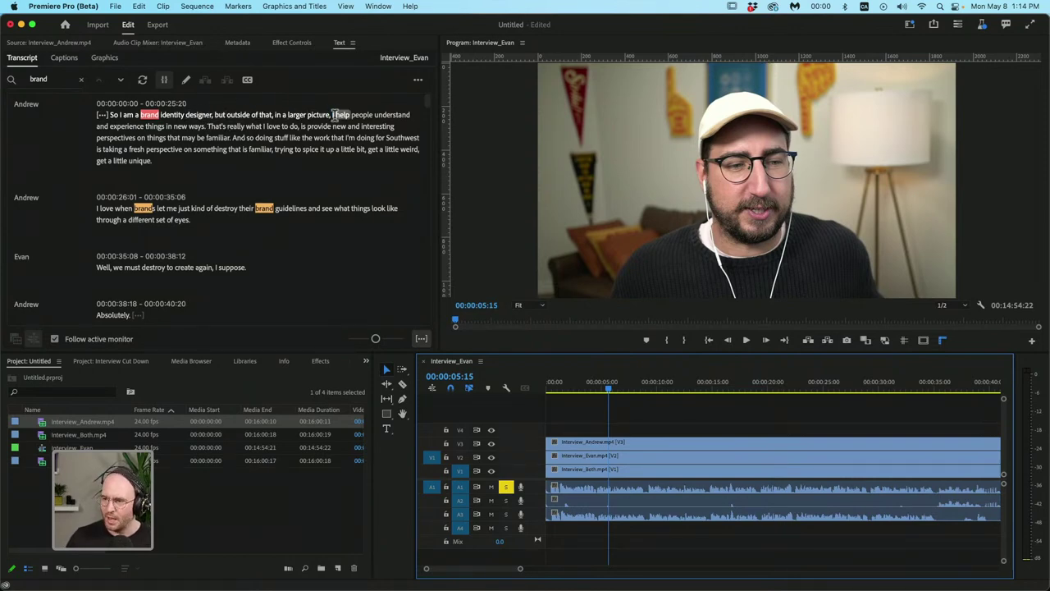
{"action": "left_click_drag", "start_coordinate": [331, 113], "coordinate": [293, 113]}
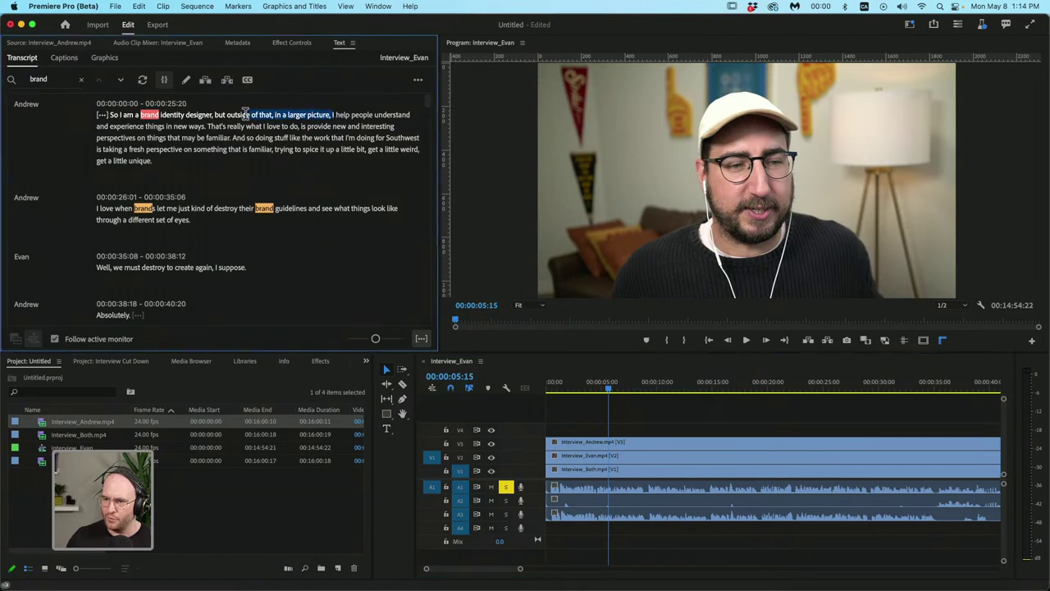
{"action": "left_click_drag", "start_coordinate": [219, 116], "coordinate": [220, 113]}
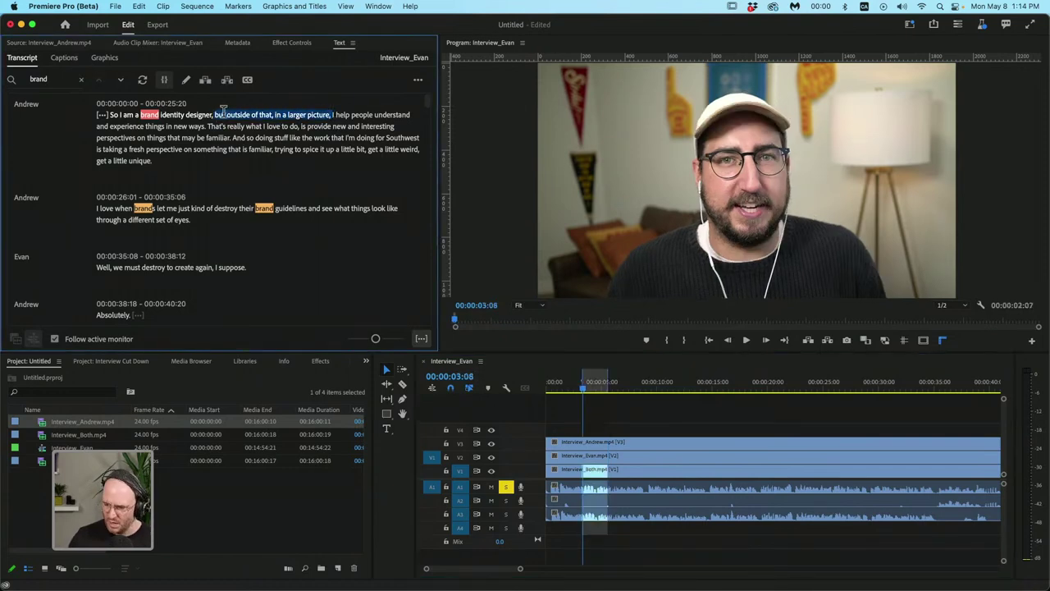
{"action": "key", "text": "BackSpace"}
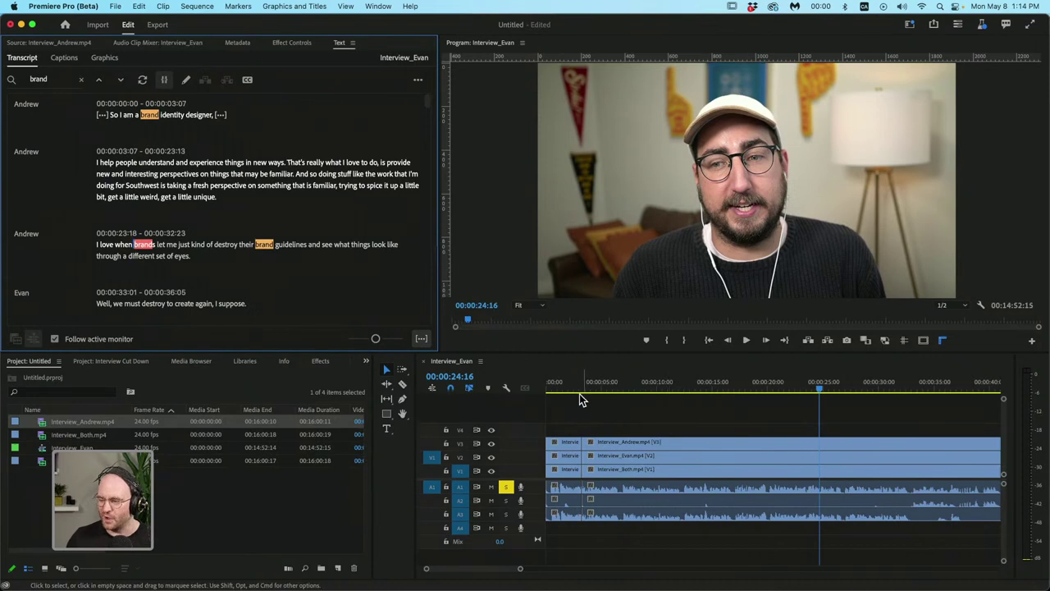
{"action": "left_click", "coordinate": [578, 394]}
{"action": "key", "text": "space"}
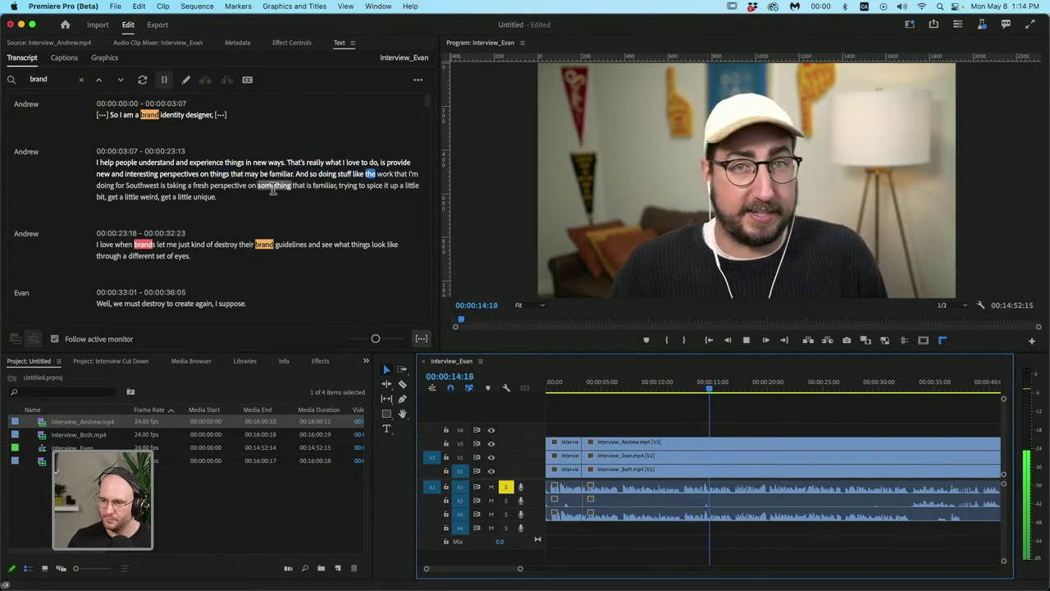
{"action": "key", "text": "space"}
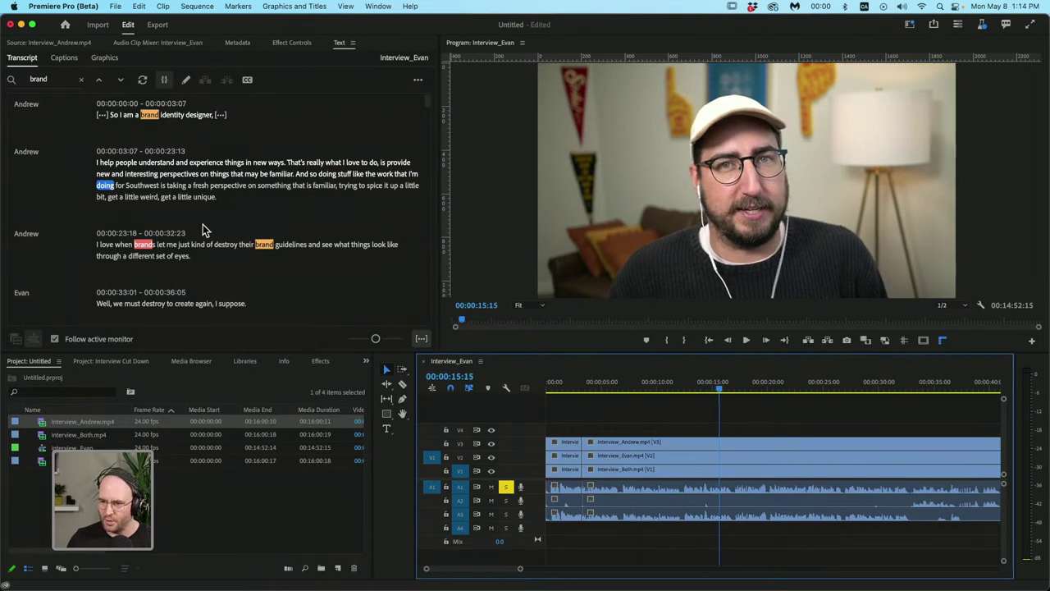
{"action": "scroll", "coordinate": [203, 217], "scroll_direction": "down", "scroll_amount": 1}
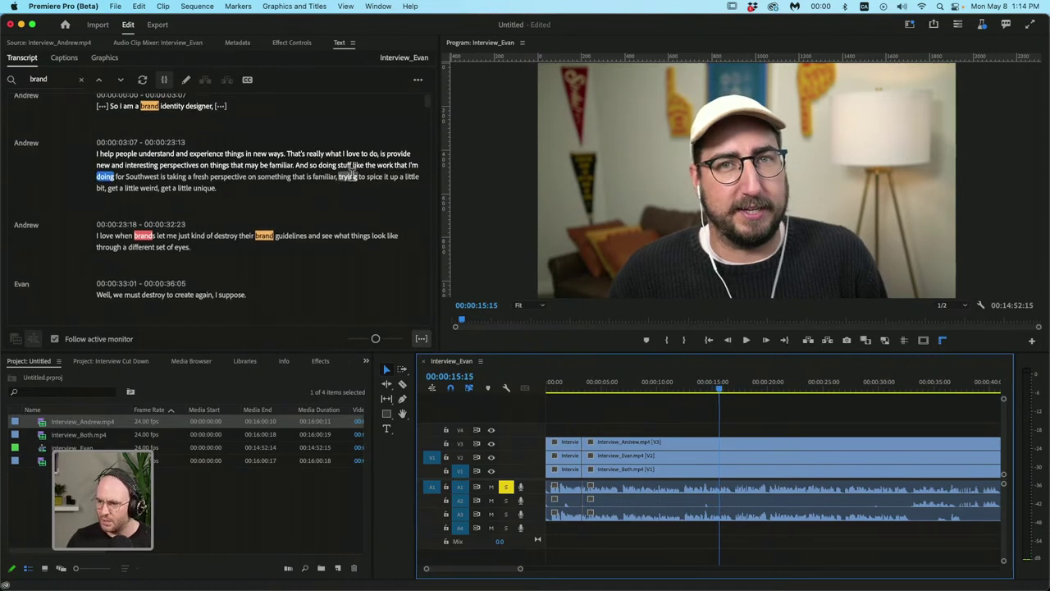
{"action": "scroll", "coordinate": [172, 185], "scroll_direction": "down", "scroll_amount": 3}
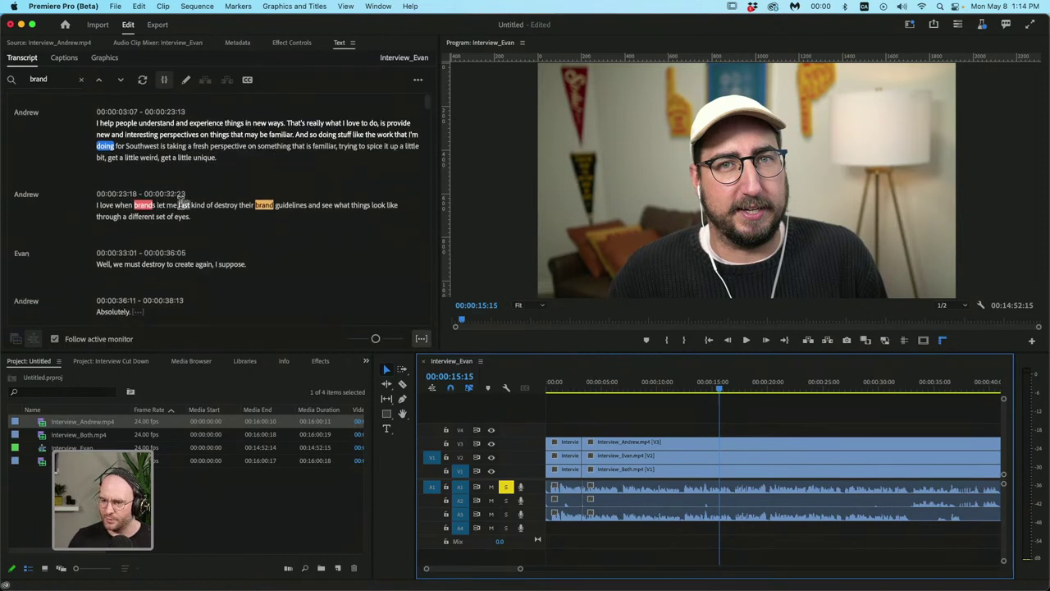
{"action": "left_click", "coordinate": [151, 264]}
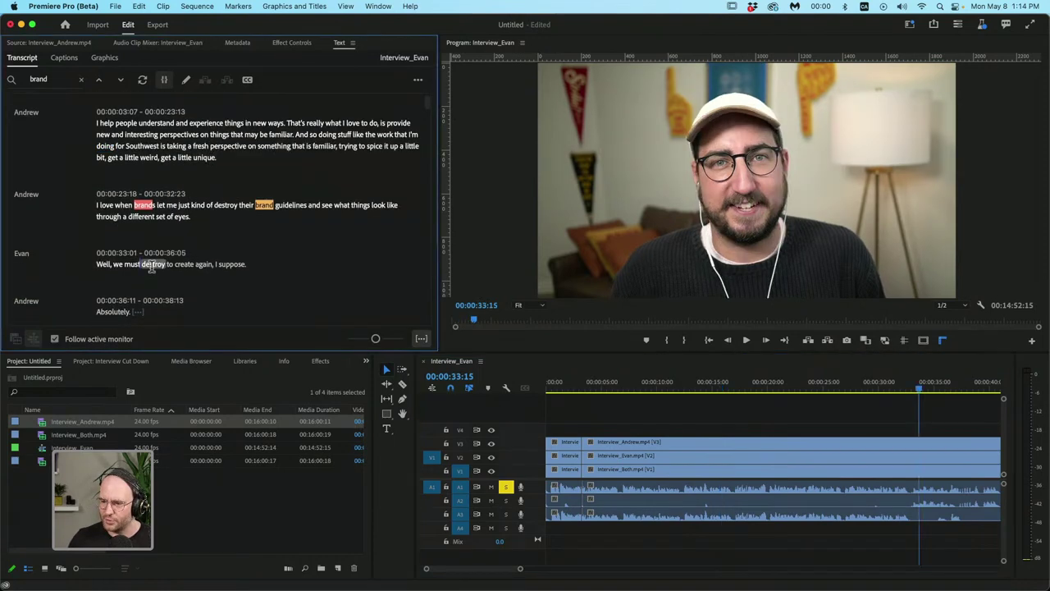
{"action": "scroll", "coordinate": [241, 234], "scroll_direction": "down", "scroll_amount": 5}
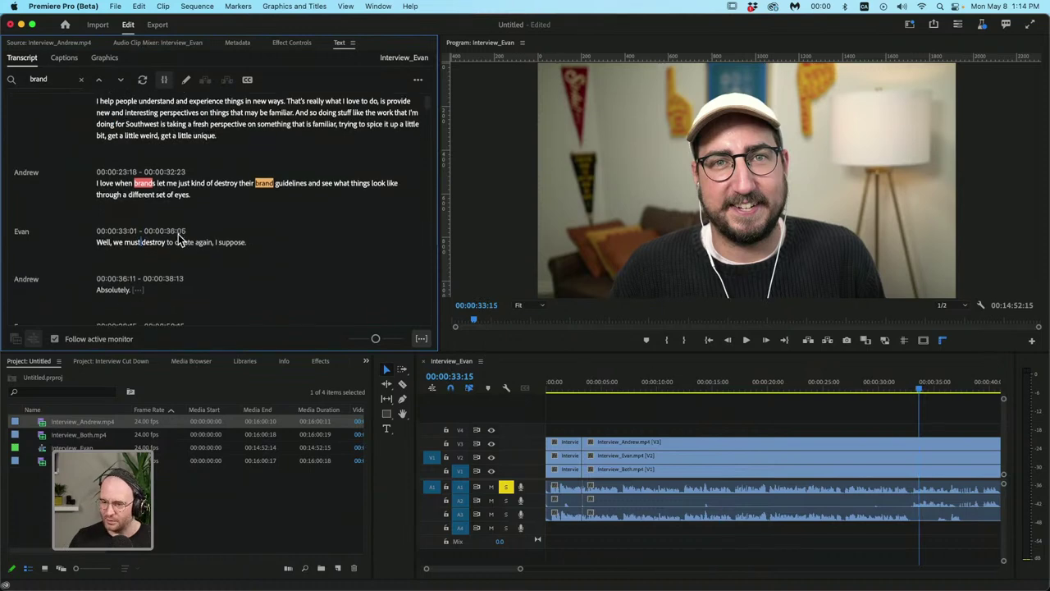
{"action": "scroll", "coordinate": [130, 248], "scroll_direction": "down", "scroll_amount": 3}
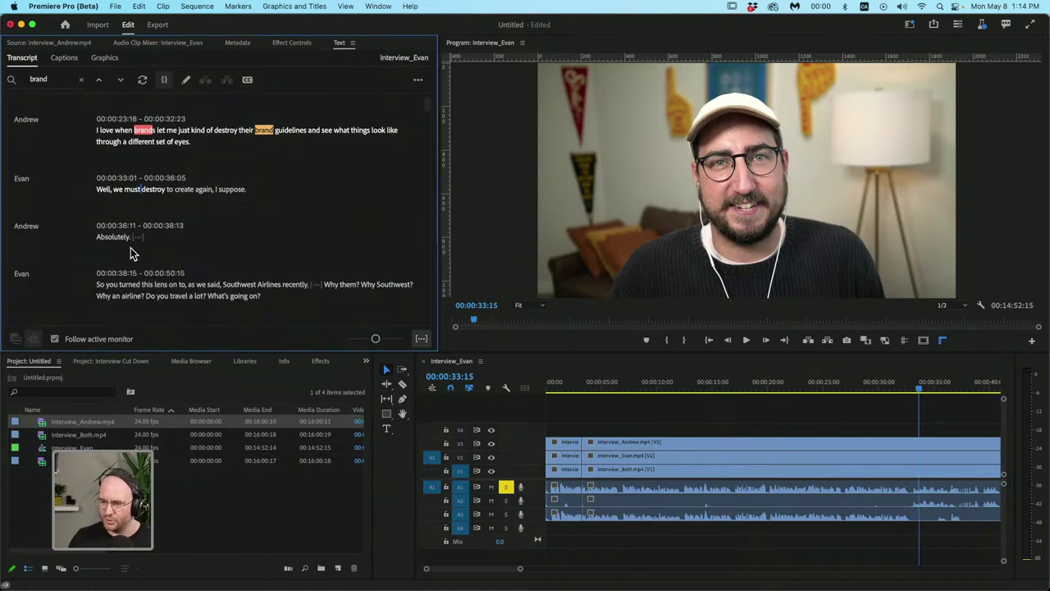
{"action": "scroll", "coordinate": [134, 265], "scroll_direction": "down", "scroll_amount": 1}
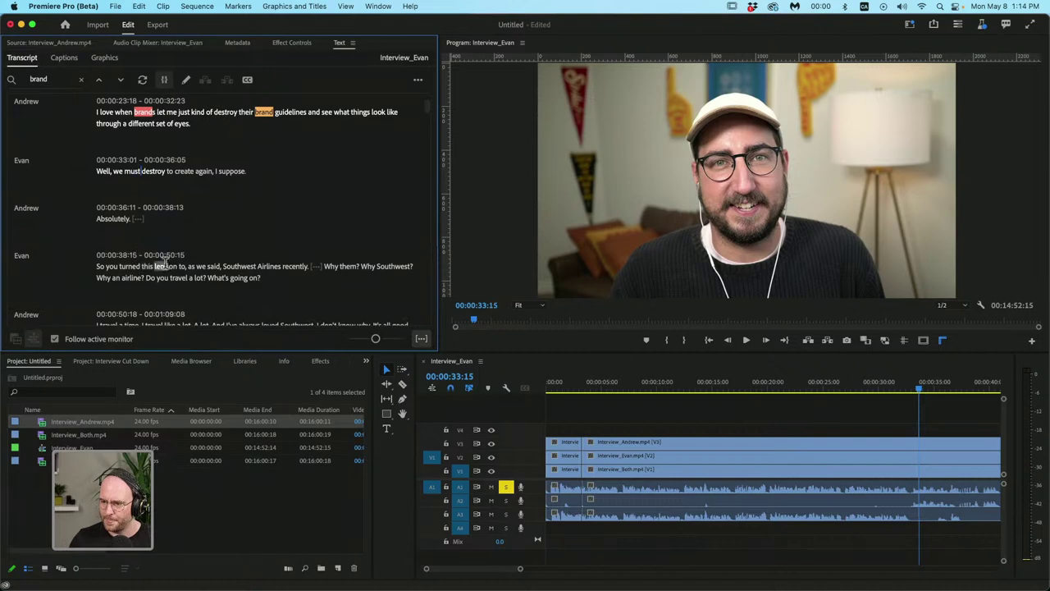
{"action": "scroll", "coordinate": [164, 263], "scroll_direction": "down", "scroll_amount": 2}
{"action": "scroll", "coordinate": [254, 263], "scroll_direction": "down", "scroll_amount": 2}
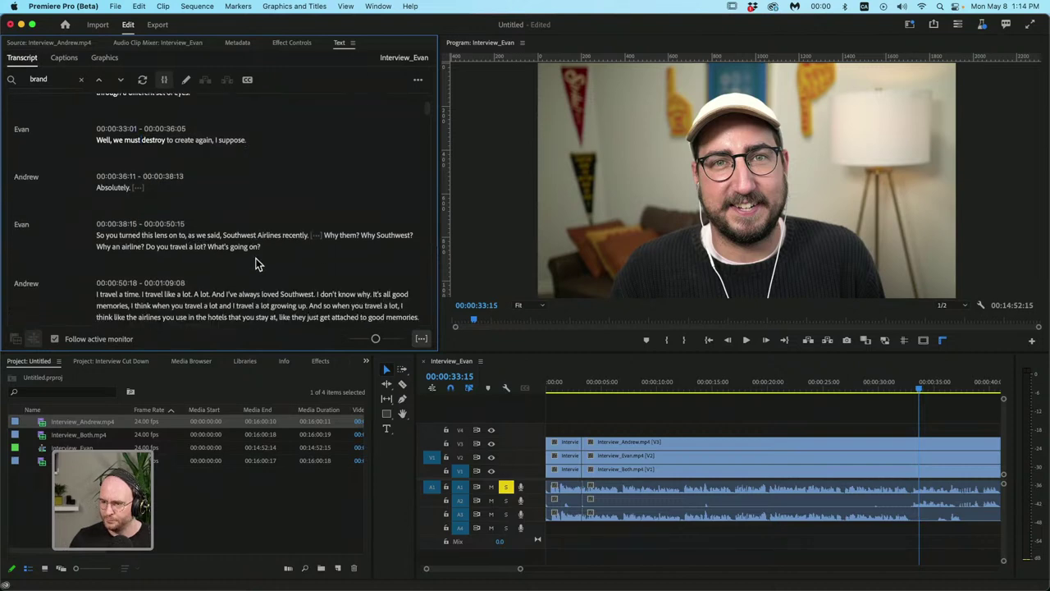
Play back Evan's Southwest Airlines question and Andrew's travel answer
{"action": "triple_click", "coordinate": [196, 236]}
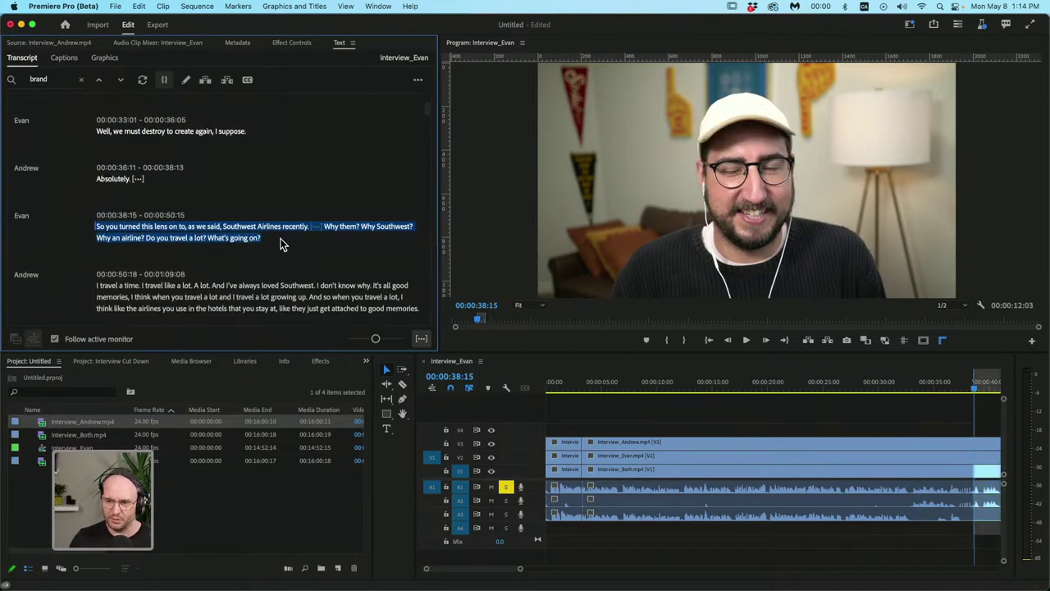
{"action": "key", "text": "space"}
{"action": "key", "text": "equal"}
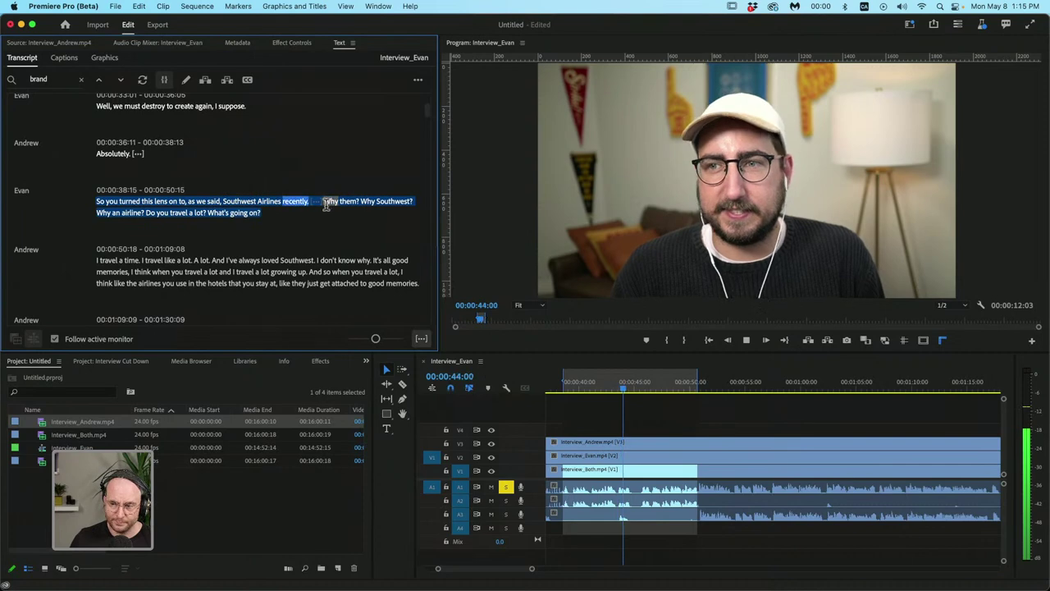
{"action": "key", "text": "space"}
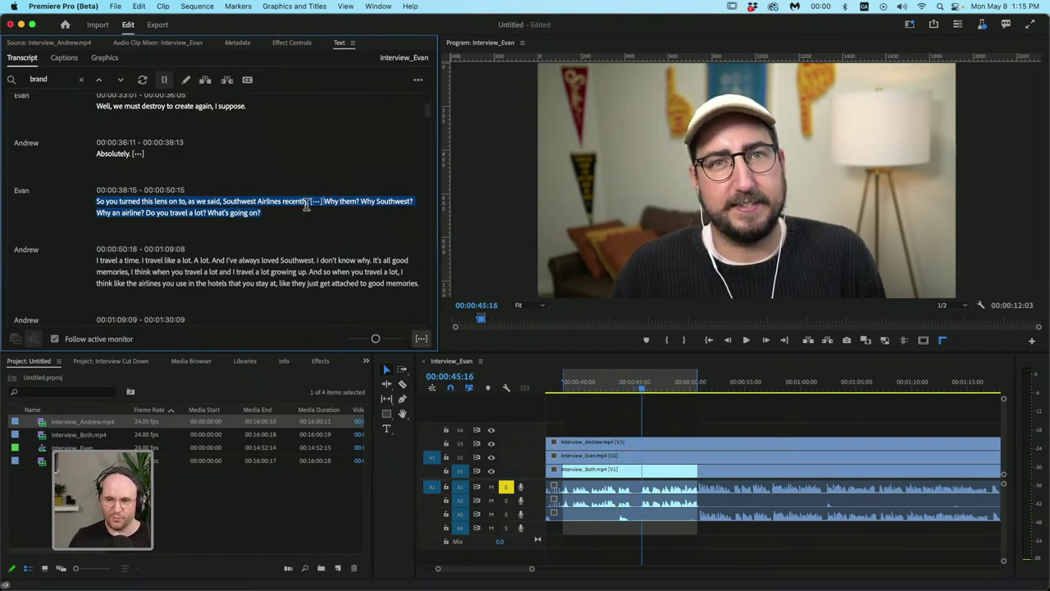
{"action": "scroll", "coordinate": [245, 229], "scroll_direction": "down", "scroll_amount": 2}
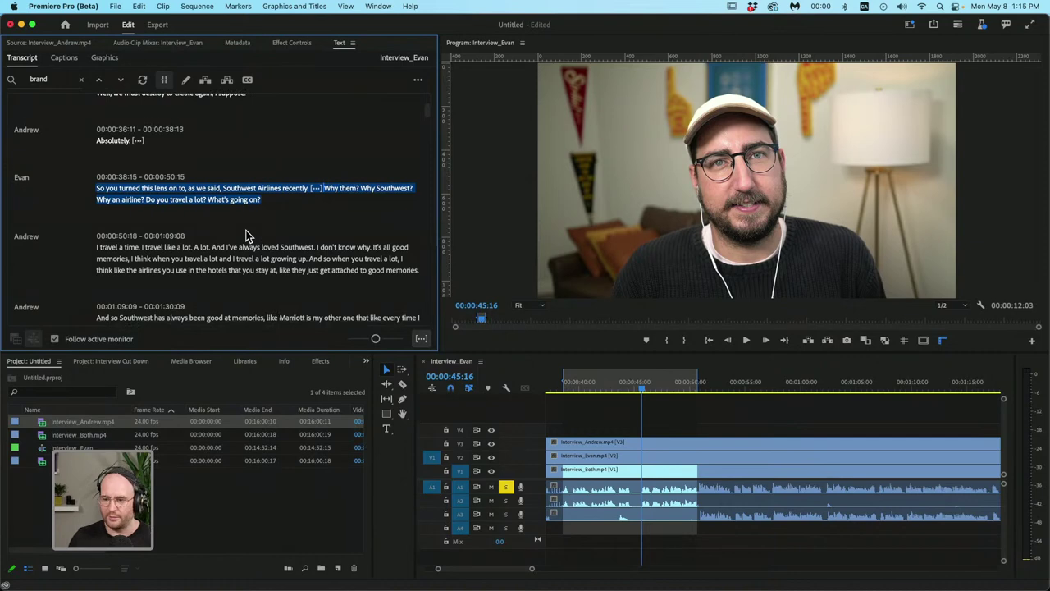
{"action": "left_click", "coordinate": [103, 233]}
{"action": "key", "text": "space"}
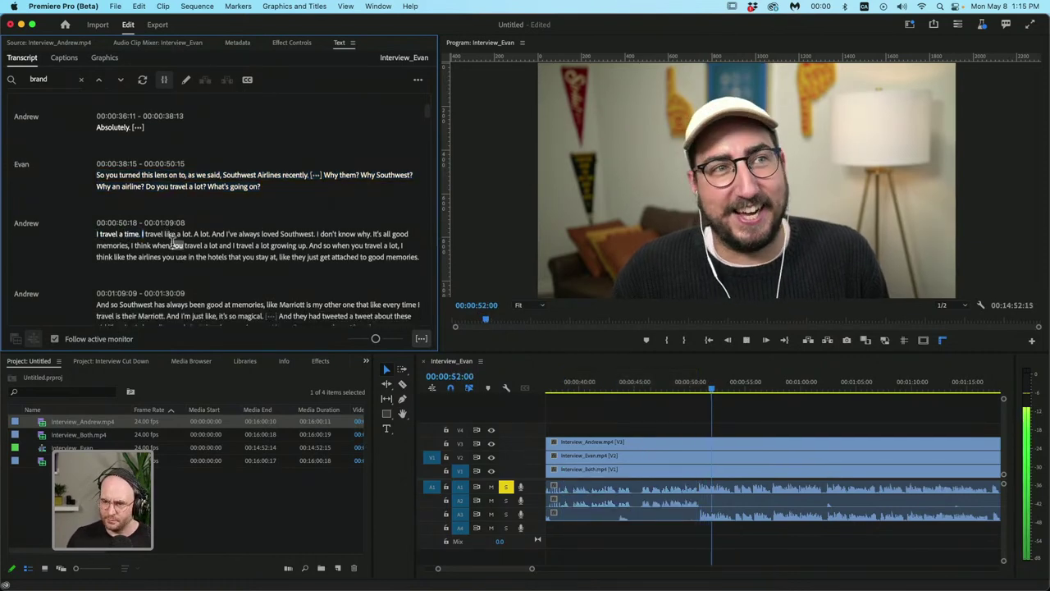
{"action": "scroll", "coordinate": [197, 225], "scroll_direction": "down", "scroll_amount": 3}
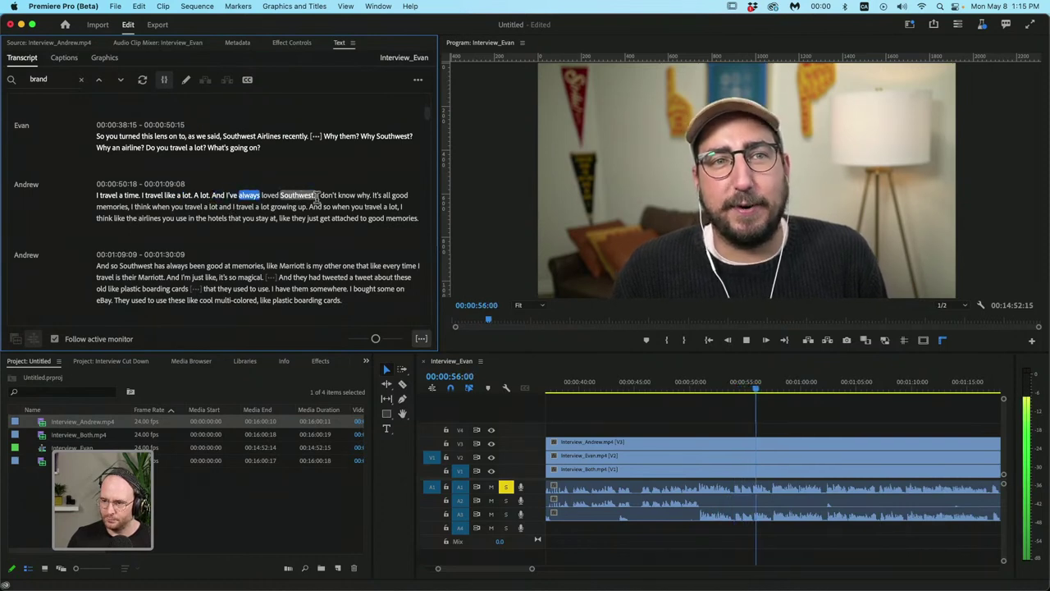
{"action": "key", "text": "space"}
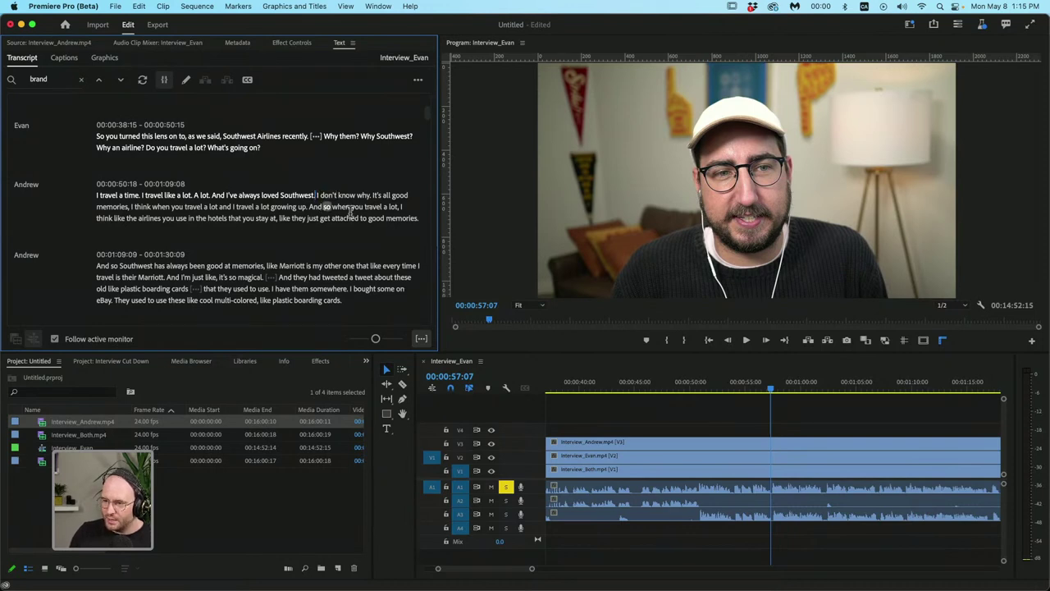
Delete the passage from 'I don't know why' to 'good memories.' in the transcript
{"action": "left_click", "coordinate": [420, 218]}
{"action": "left_click_drag", "start_coordinate": [420, 218], "coordinate": [324, 195]}
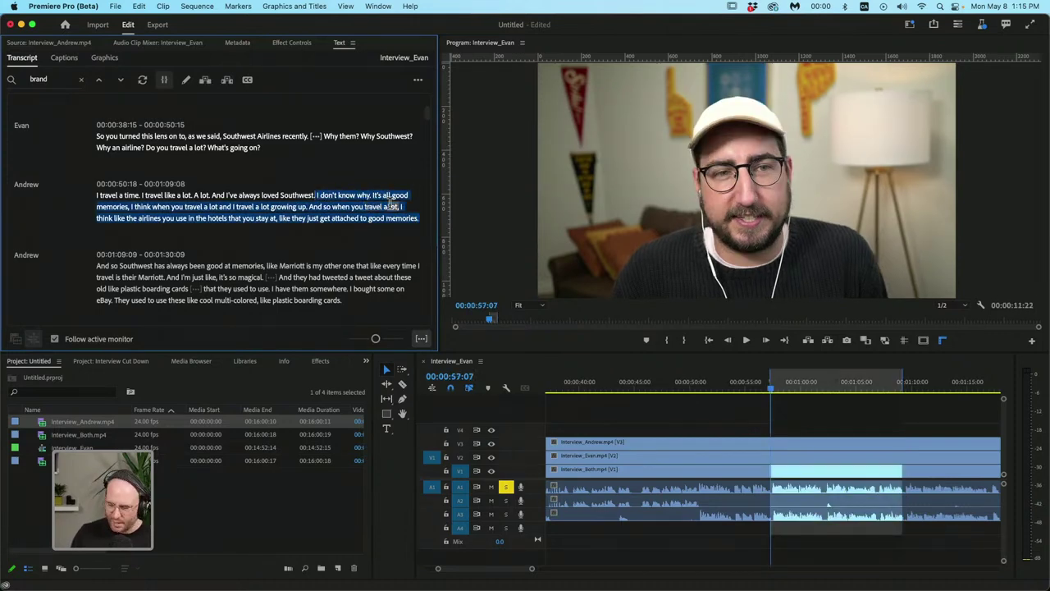
{"action": "key", "text": "BackSpace"}
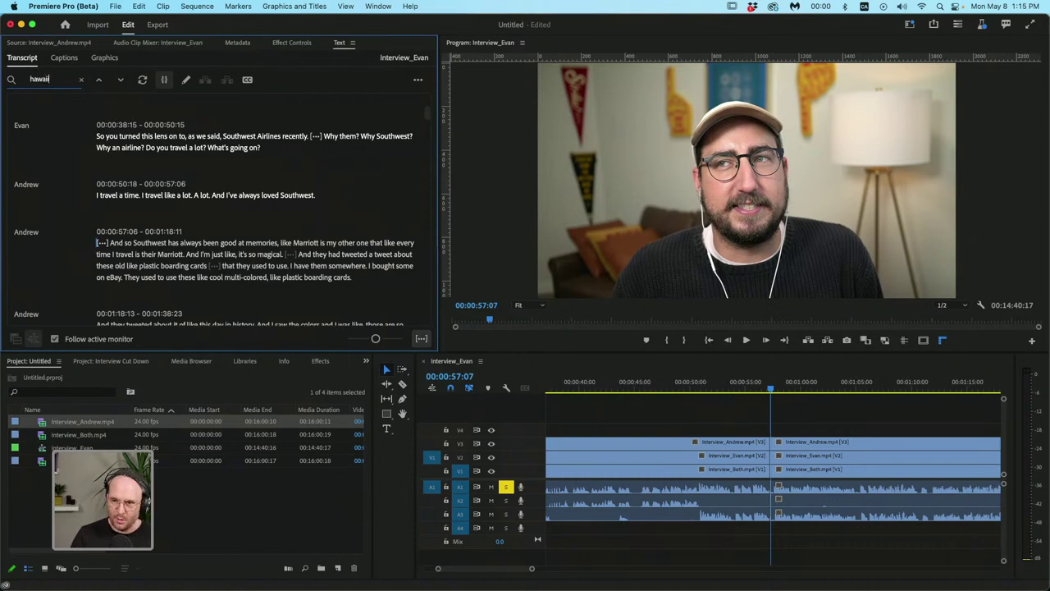
Delete Evan's 'Well, I don't wanna get too far into the present' paragraph before the Hawaii story
{"action": "key", "text": "Return"}
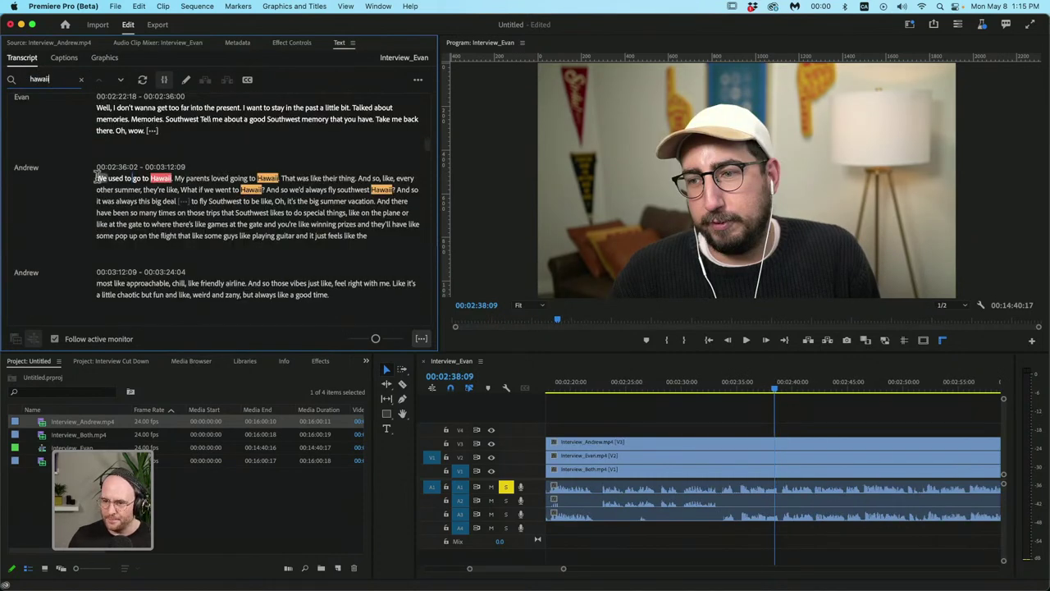
{"action": "scroll", "coordinate": [131, 181], "scroll_direction": "up", "scroll_amount": 1}
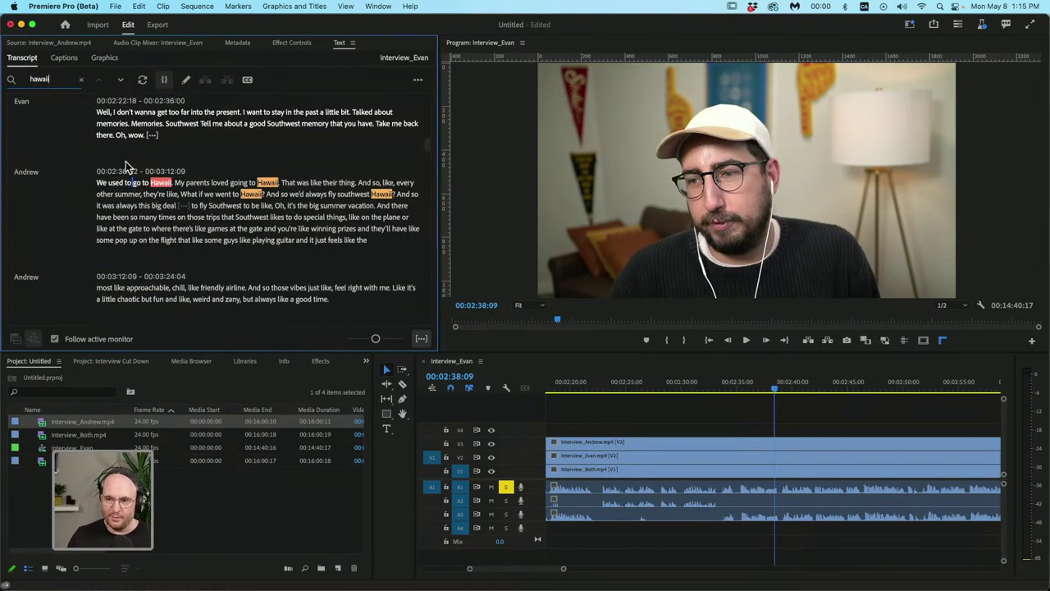
{"action": "scroll", "coordinate": [125, 172], "scroll_direction": "up", "scroll_amount": 1}
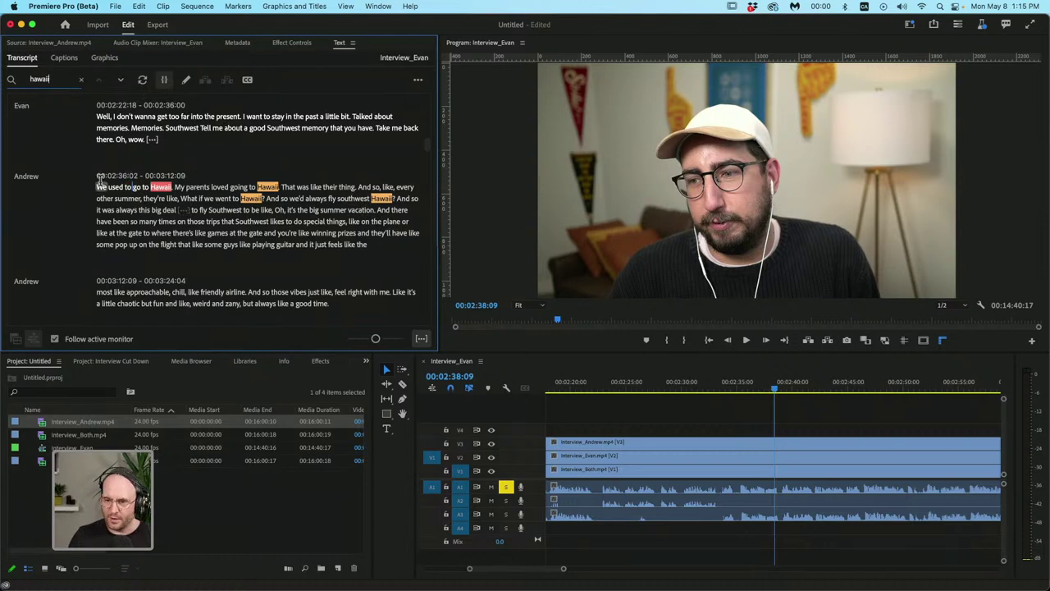
{"action": "left_click_drag", "start_coordinate": [164, 141], "coordinate": [100, 115]}
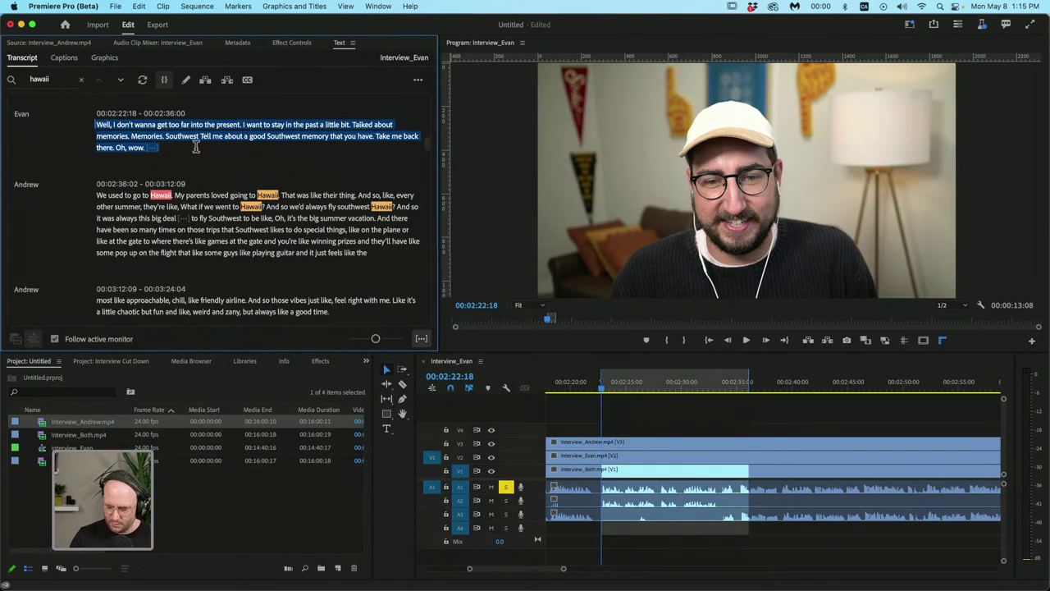
{"action": "key", "text": "BackSpace"}
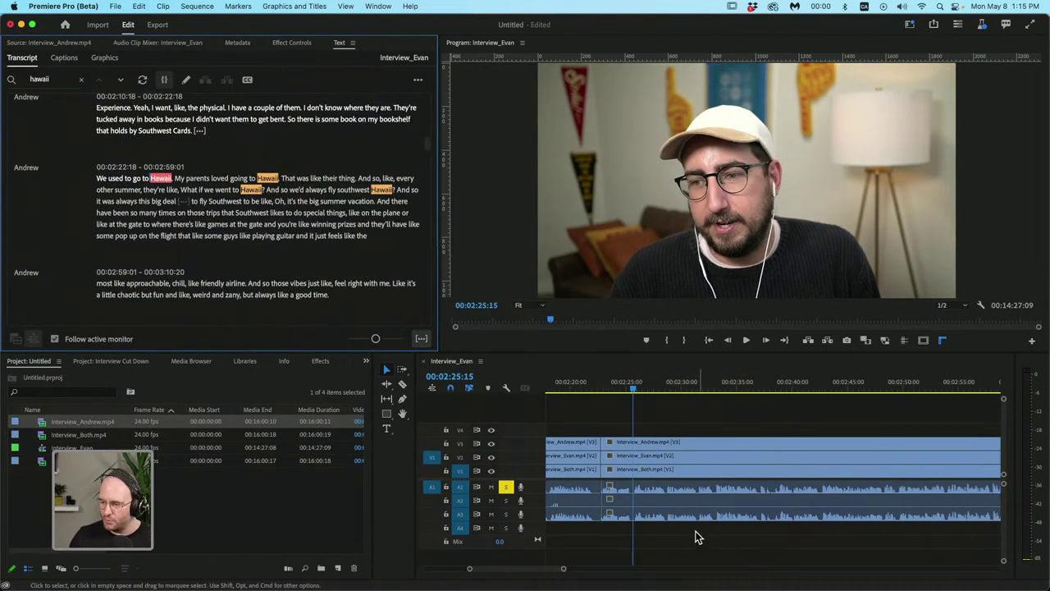
Zoom the timeline out and play from about 0:55
{"action": "left_click_drag", "start_coordinate": [563, 569], "coordinate": [614, 569]}
{"action": "scroll", "coordinate": [563, 575], "scroll_direction": "left", "scroll_amount": 5}
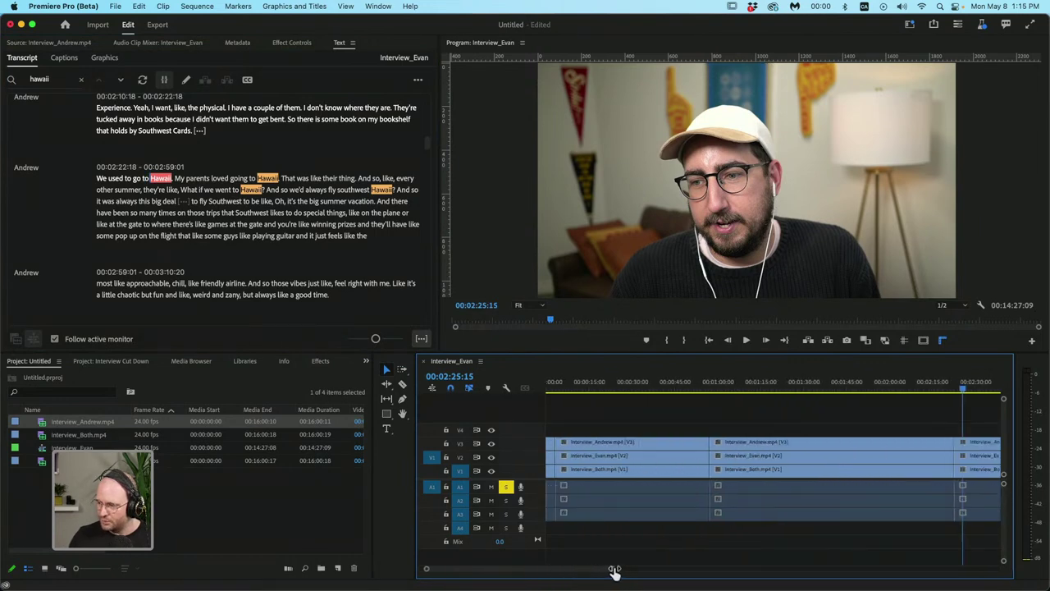
{"action": "left_click", "coordinate": [689, 388]}
{"action": "key", "text": "space"}
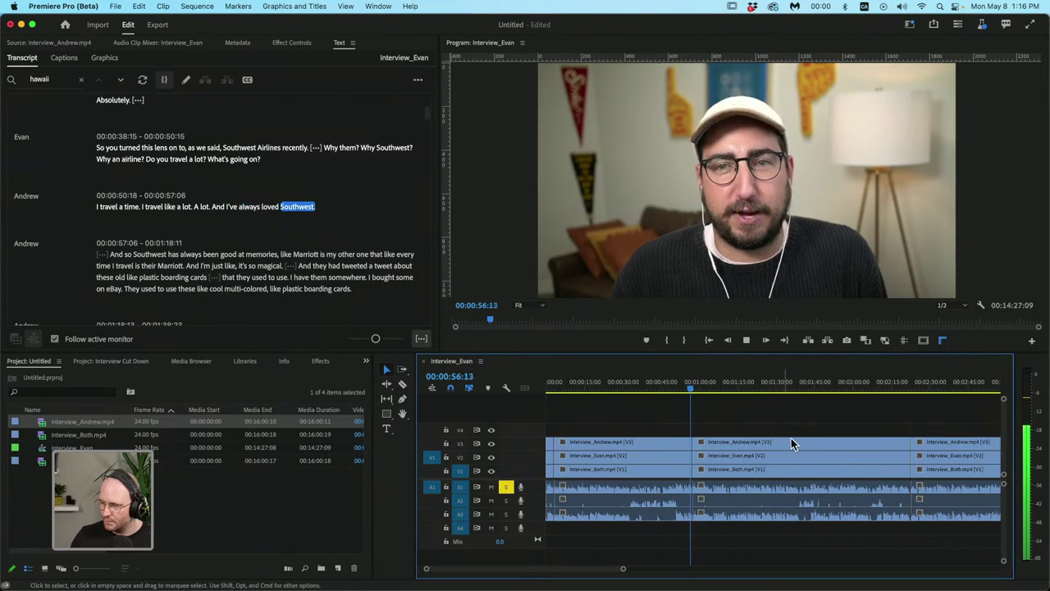
Ripple-delete the middle clip section and play across the new Southwest-to-Hawaii edit
{"action": "left_click", "coordinate": [798, 441]}
{"action": "key", "text": "alt+BackSpace"}
{"action": "left_click", "coordinate": [692, 388]}
{"action": "key", "text": "space"}
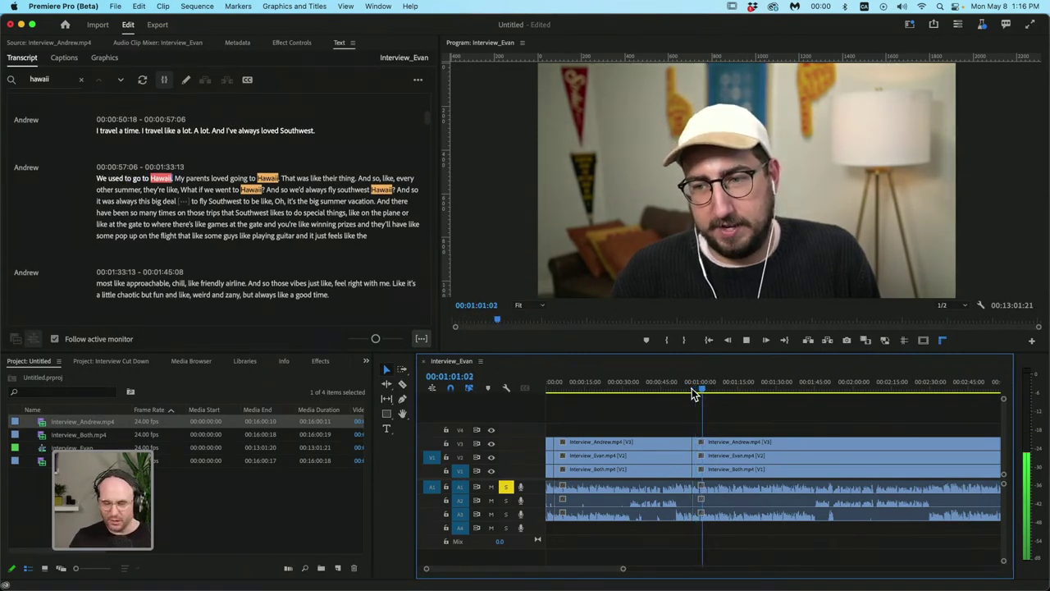
{"action": "key", "text": "space"}
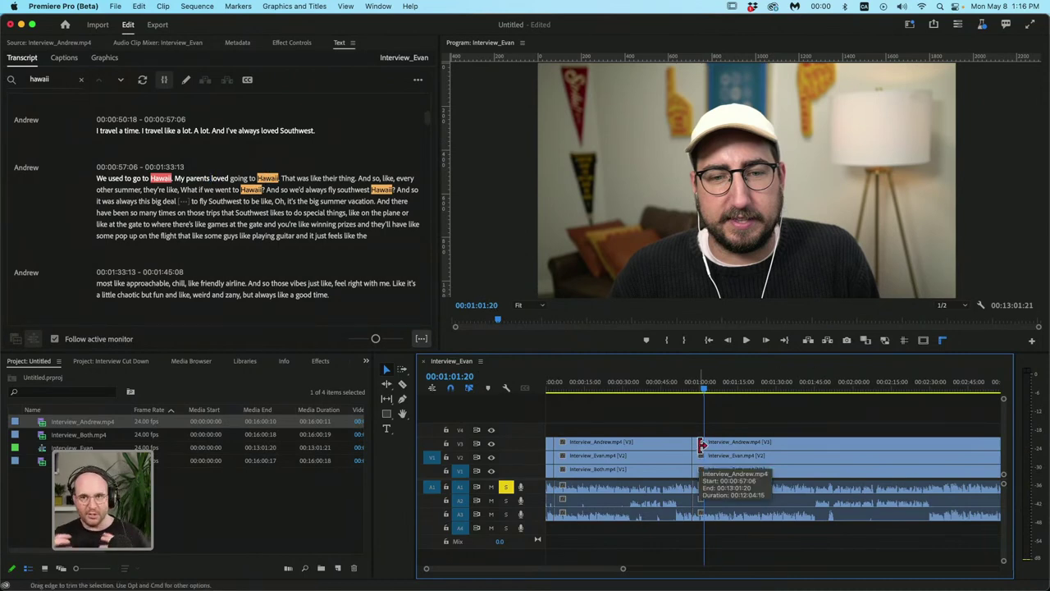
{"action": "key", "text": "space"}
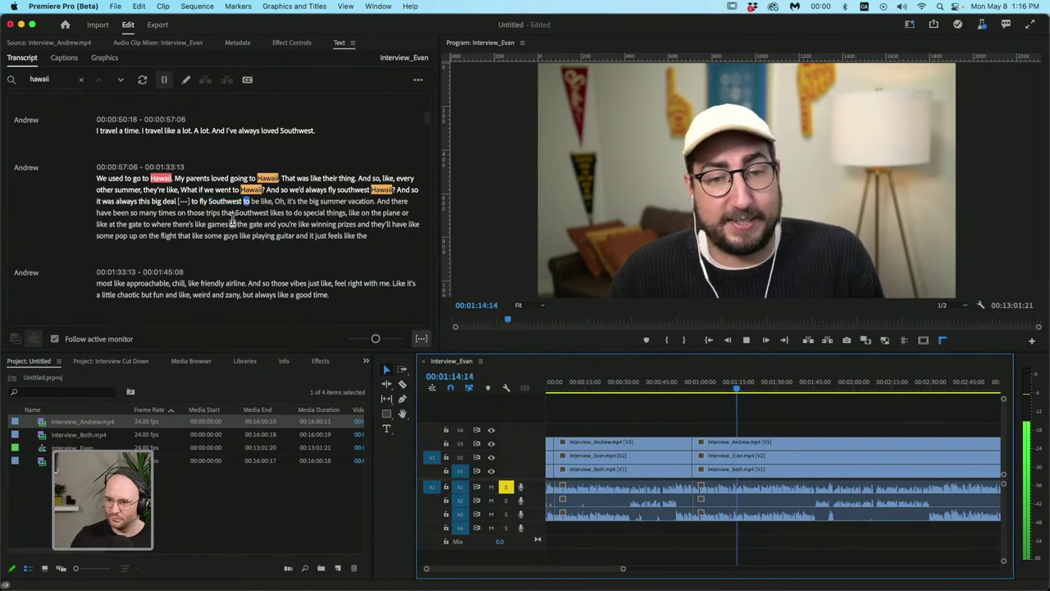
{"action": "key", "text": "space"}
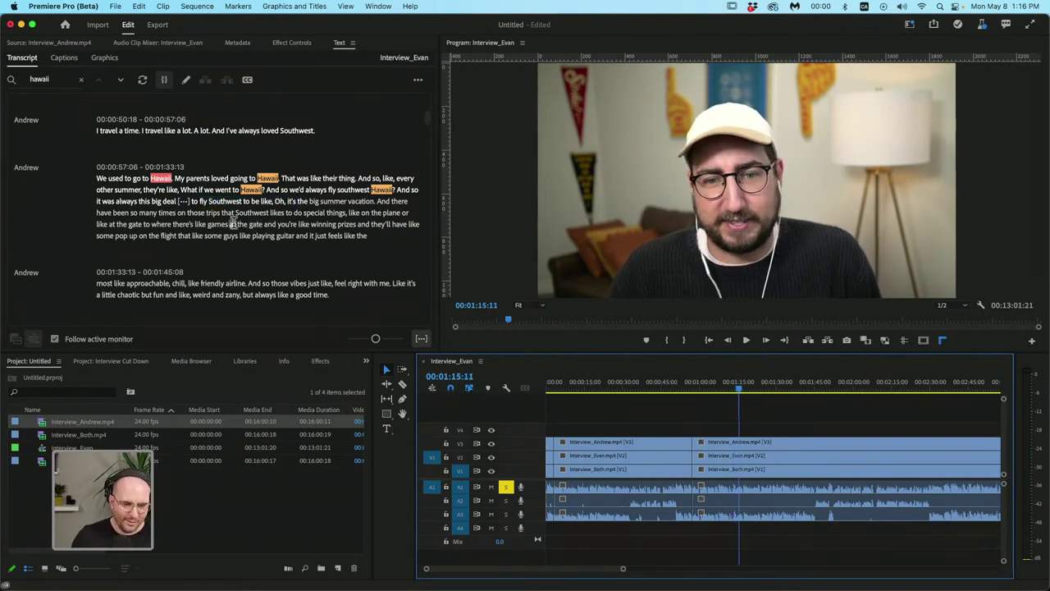
{"action": "scroll", "coordinate": [244, 232], "scroll_direction": "down", "scroll_amount": 2}
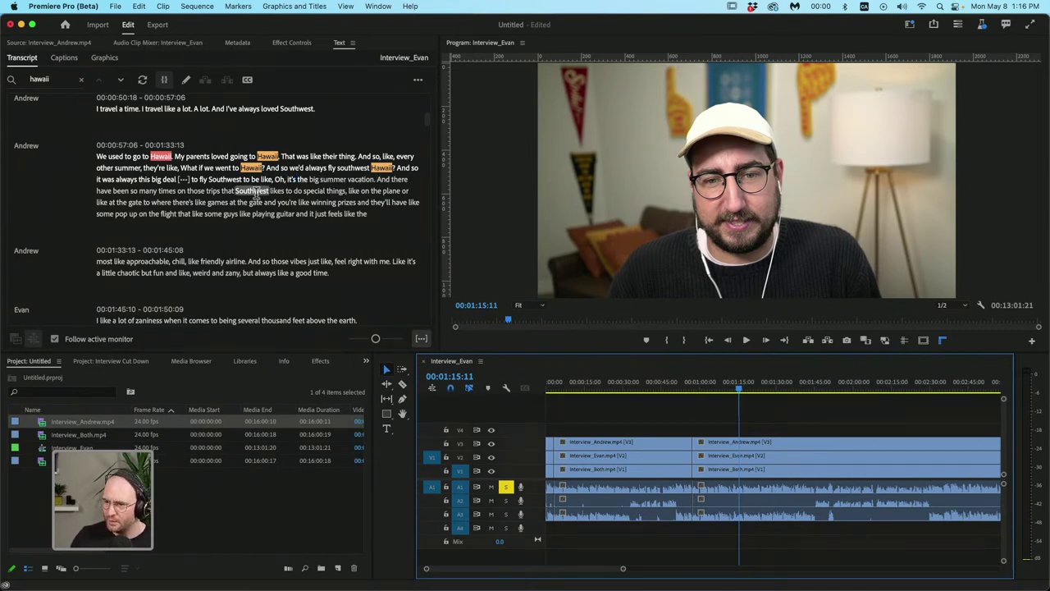
{"action": "scroll", "coordinate": [256, 195], "scroll_direction": "down", "scroll_amount": 4}
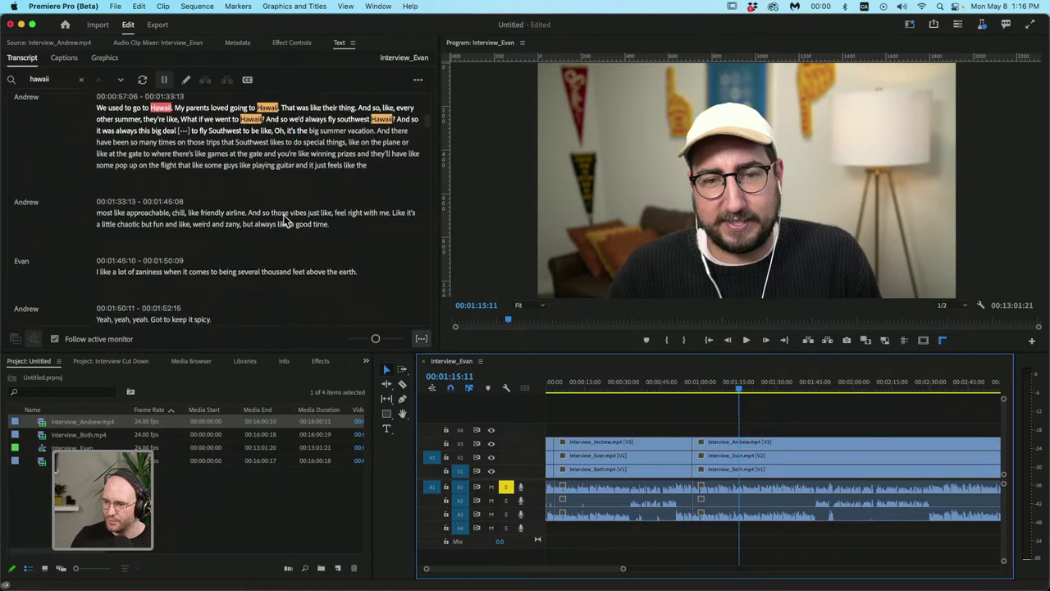
{"action": "scroll", "coordinate": [285, 222], "scroll_direction": "down", "scroll_amount": 2}
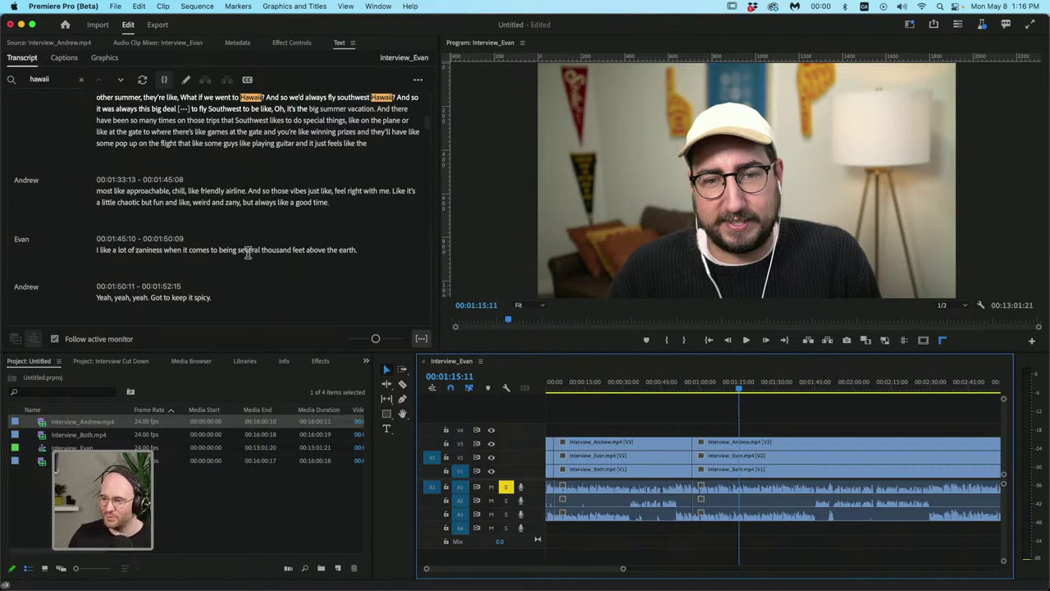
{"action": "scroll", "coordinate": [248, 253], "scroll_direction": "down", "scroll_amount": 3}
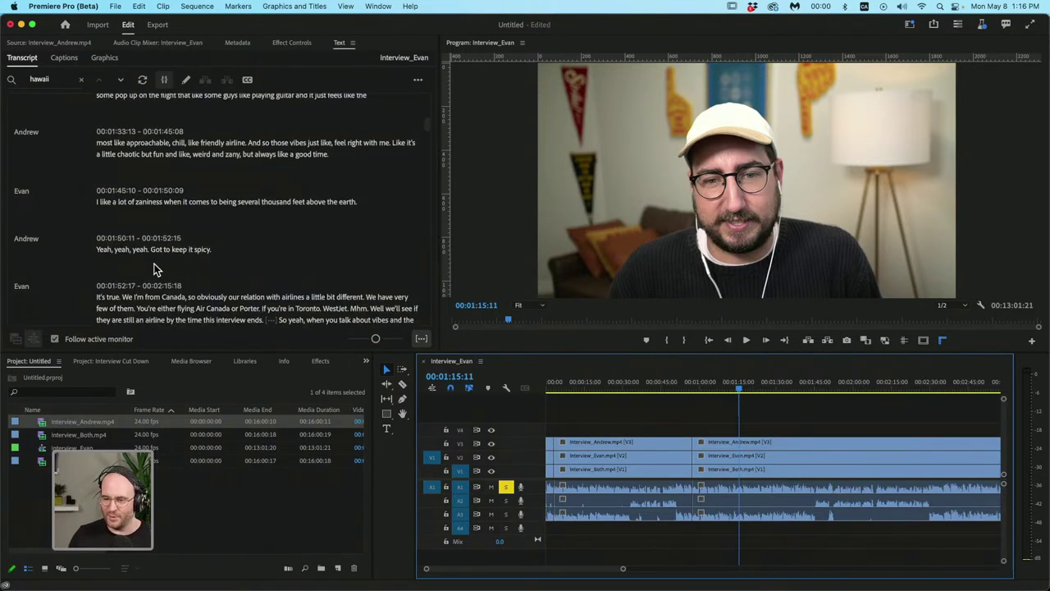
{"action": "double_click", "coordinate": [114, 296]}
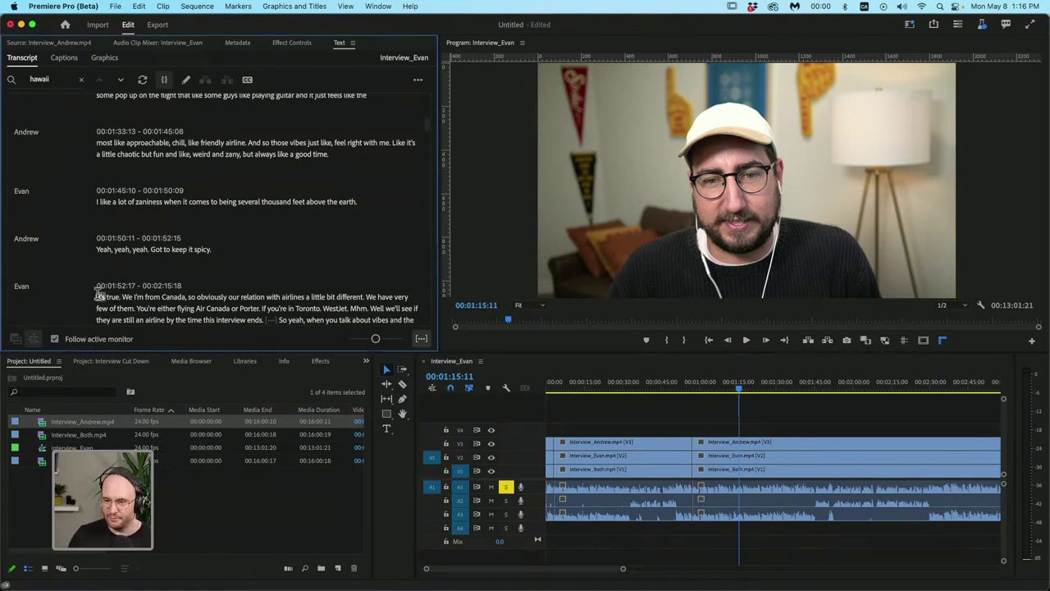
Delete the transcript from Evan's Canada remarks onward, ending the sequence at 00:01:52:16
{"action": "left_click_drag", "start_coordinate": [97, 292], "coordinate": [314, 268]}
{"action": "key", "text": "Delete"}
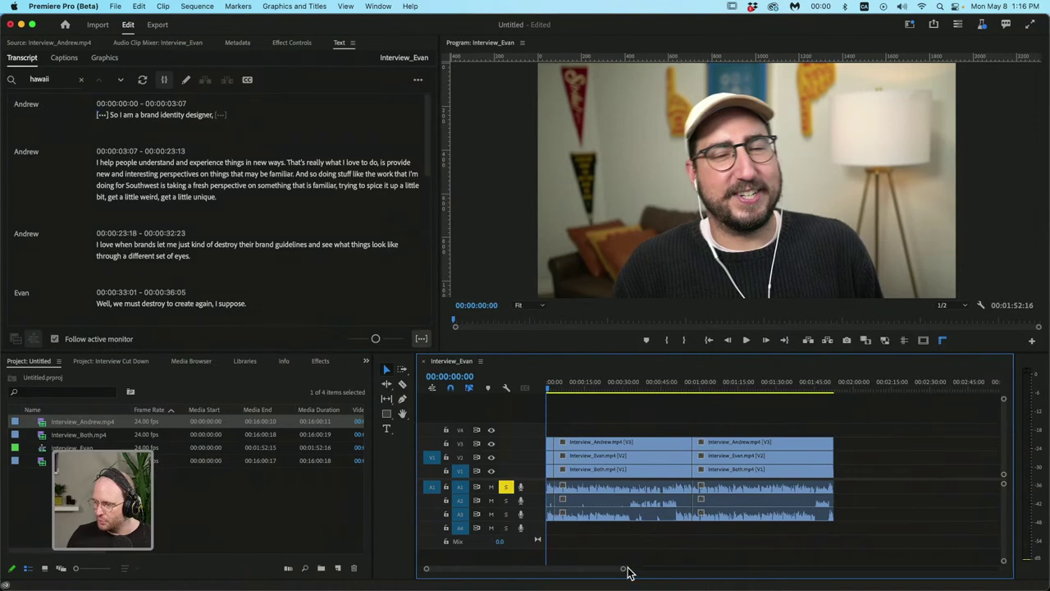
{"action": "key", "text": "minus"}
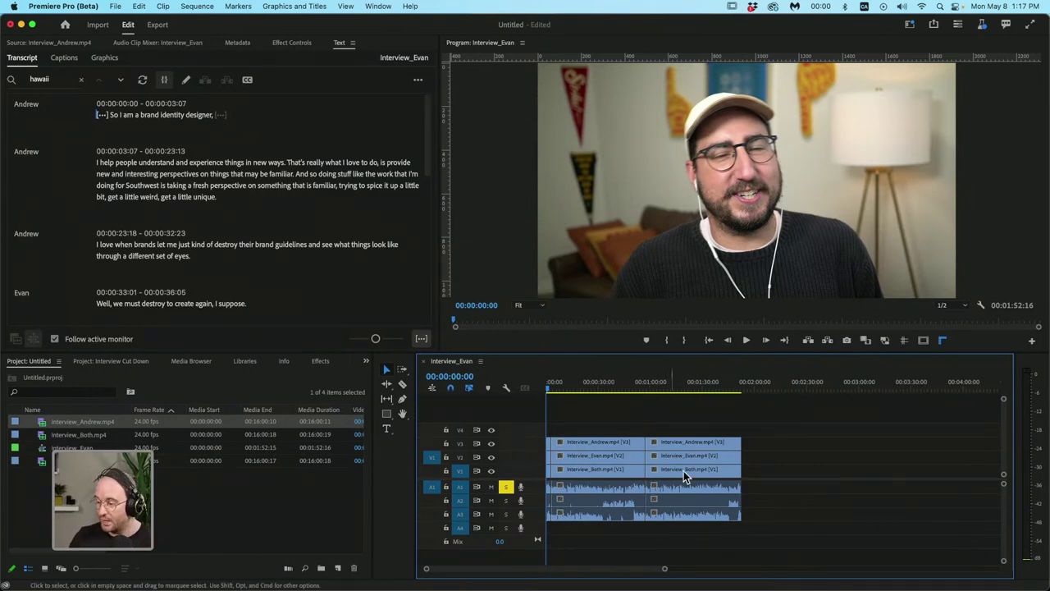
Zoom the timeline to the clips and test-select clips around the 00:00:21:02 edit
{"action": "left_click_drag", "start_coordinate": [666, 570], "coordinate": [612, 560]}
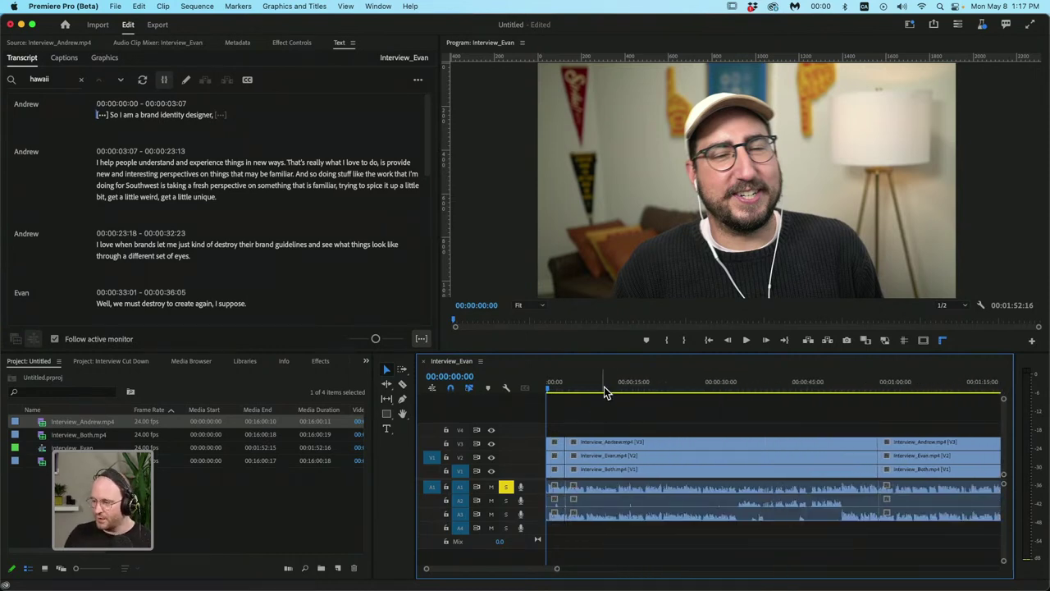
{"action": "left_click_drag", "start_coordinate": [607, 386], "coordinate": [668, 386]}
{"action": "left_click_drag", "start_coordinate": [556, 568], "coordinate": [602, 569]}
{"action": "left_click", "coordinate": [715, 470]}
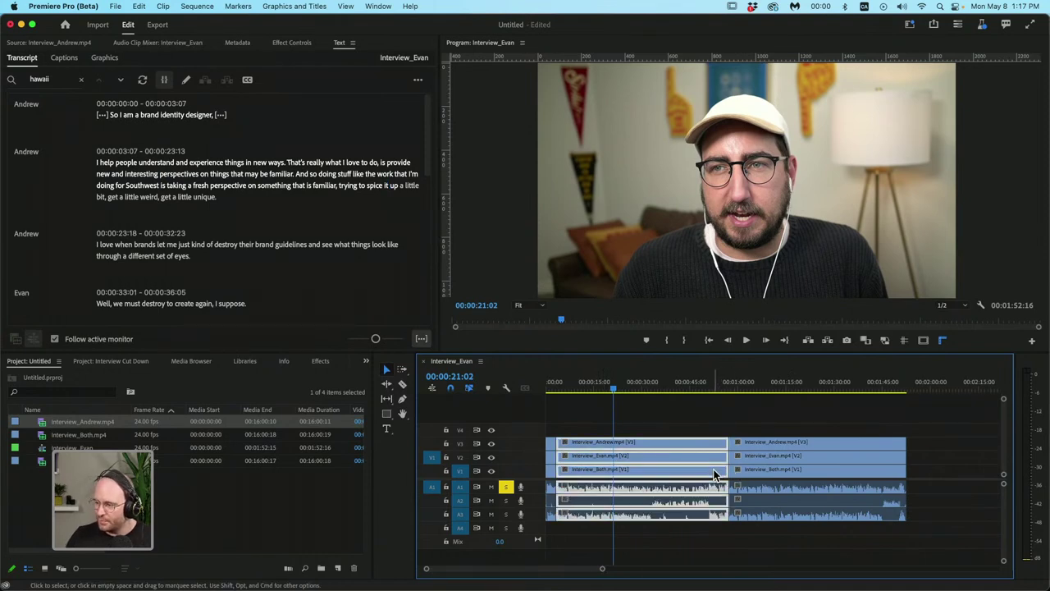
{"action": "left_click", "coordinate": [808, 461]}
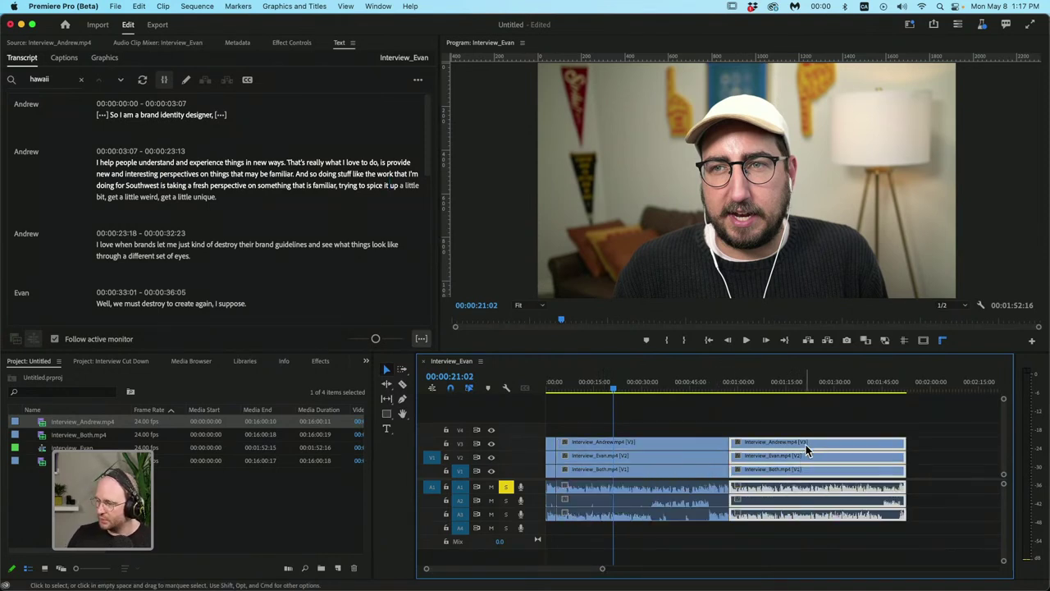
{"action": "left_click", "coordinate": [829, 536]}
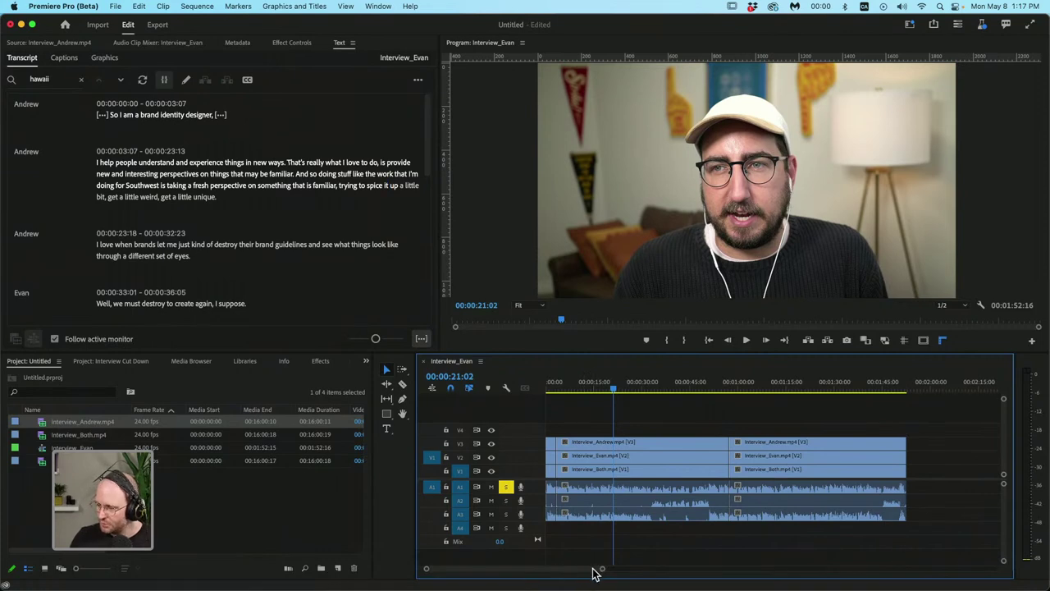
{"action": "left_click_drag", "start_coordinate": [595, 572], "coordinate": [614, 569]}
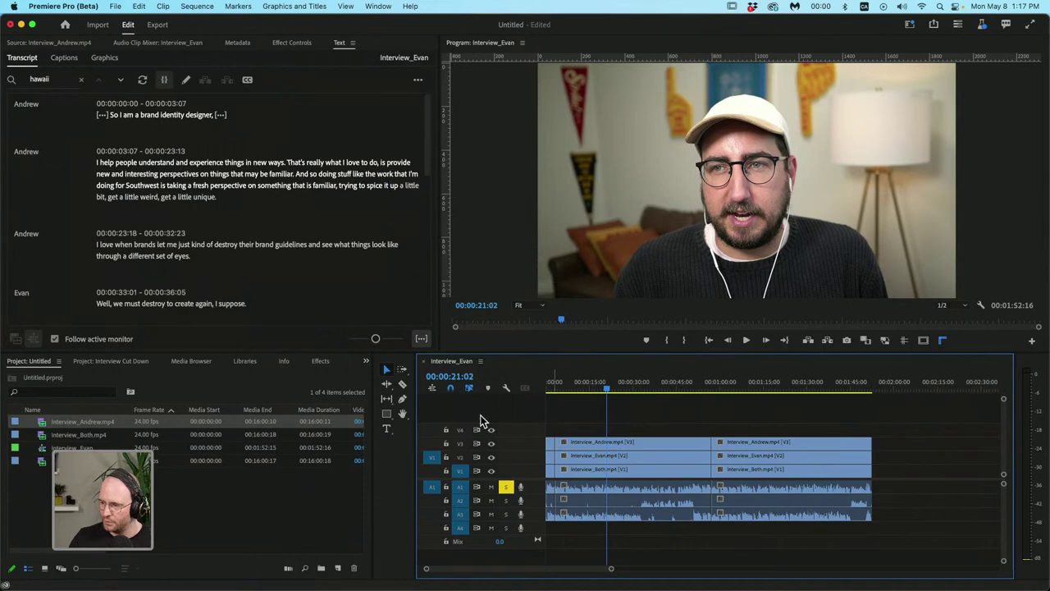
Turn off Linked Selection and marquee-select the Interview_Both clips on V1 with their A1 audio
{"action": "left_click", "coordinate": [470, 391]}
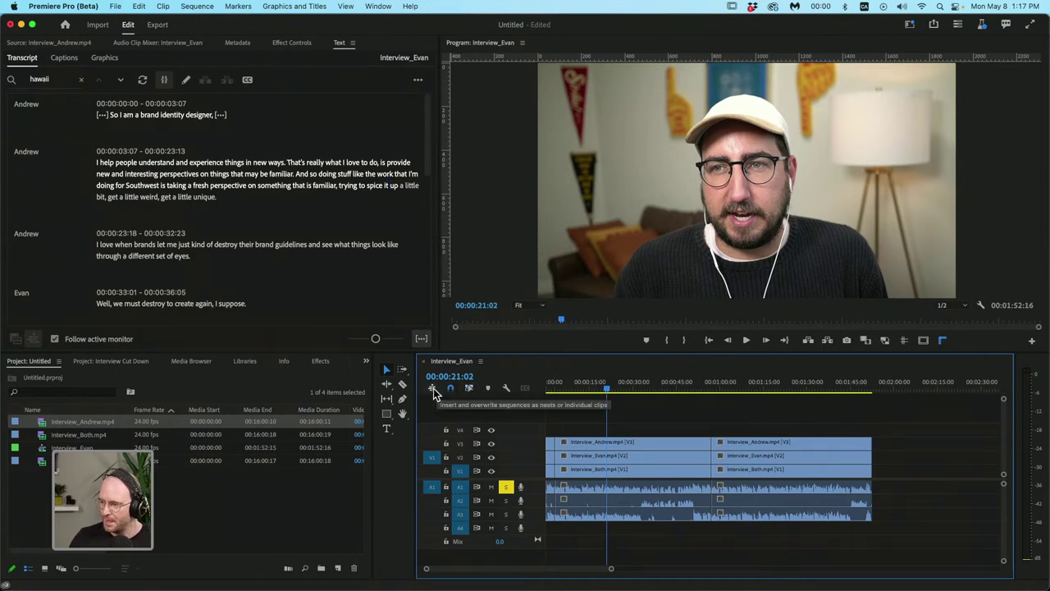
{"action": "left_click", "coordinate": [432, 388]}
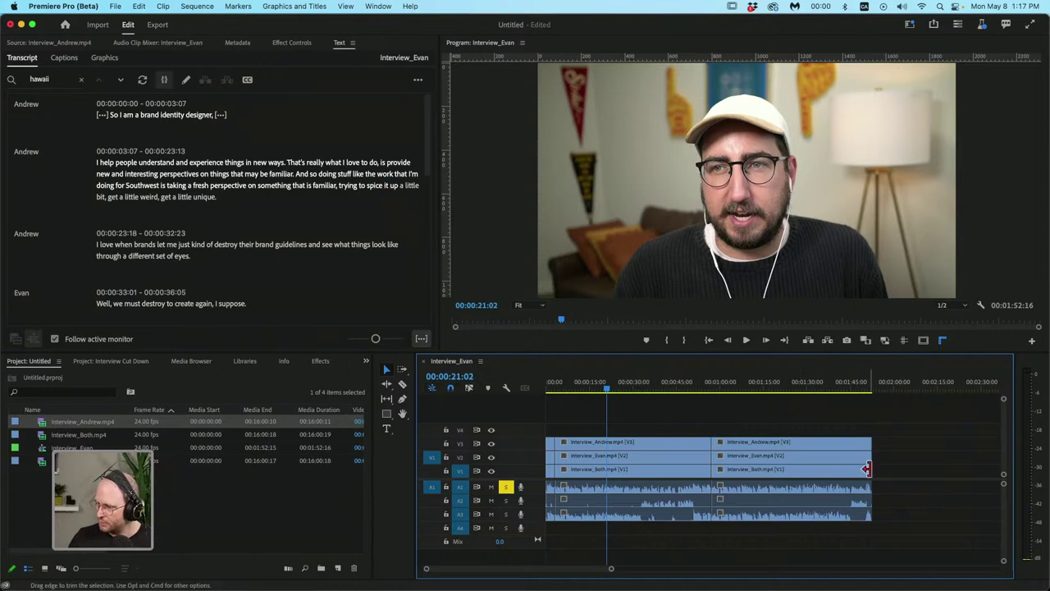
{"action": "left_click_drag", "start_coordinate": [886, 473], "coordinate": [480, 492]}
Delete the leftover V1/A1 clips and cut away the A2 audio before about 00:00:33
{"action": "key", "text": "Delete"}
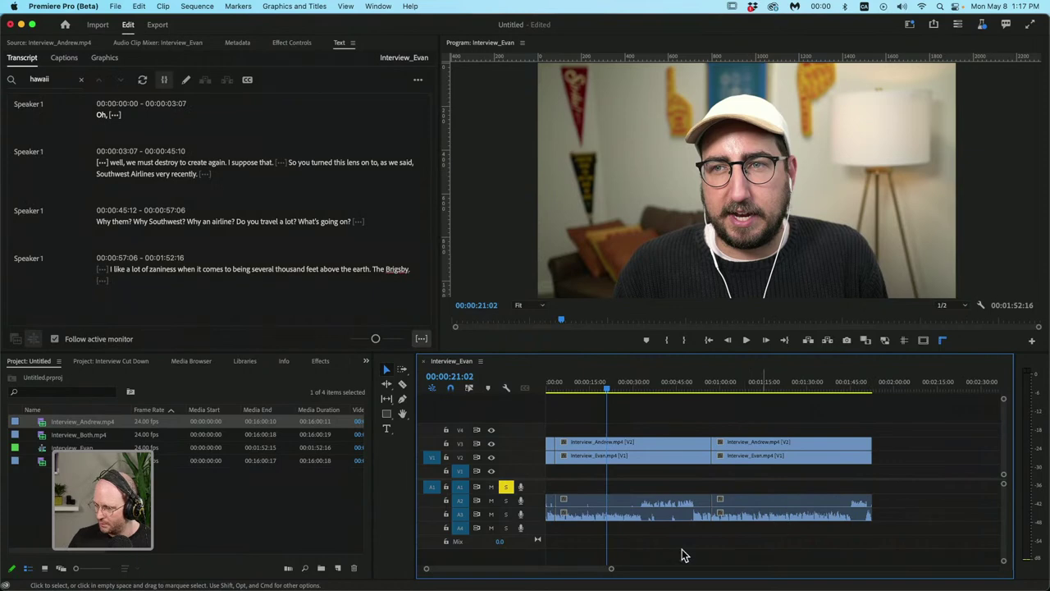
{"action": "left_click_drag", "start_coordinate": [616, 568], "coordinate": [495, 571]}
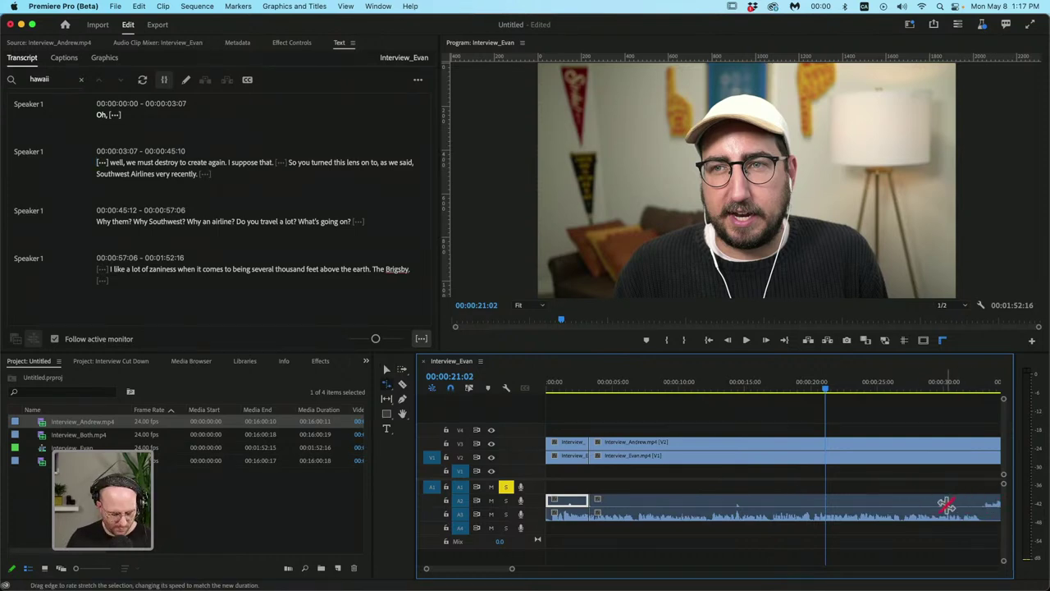
{"action": "key", "text": "v"}
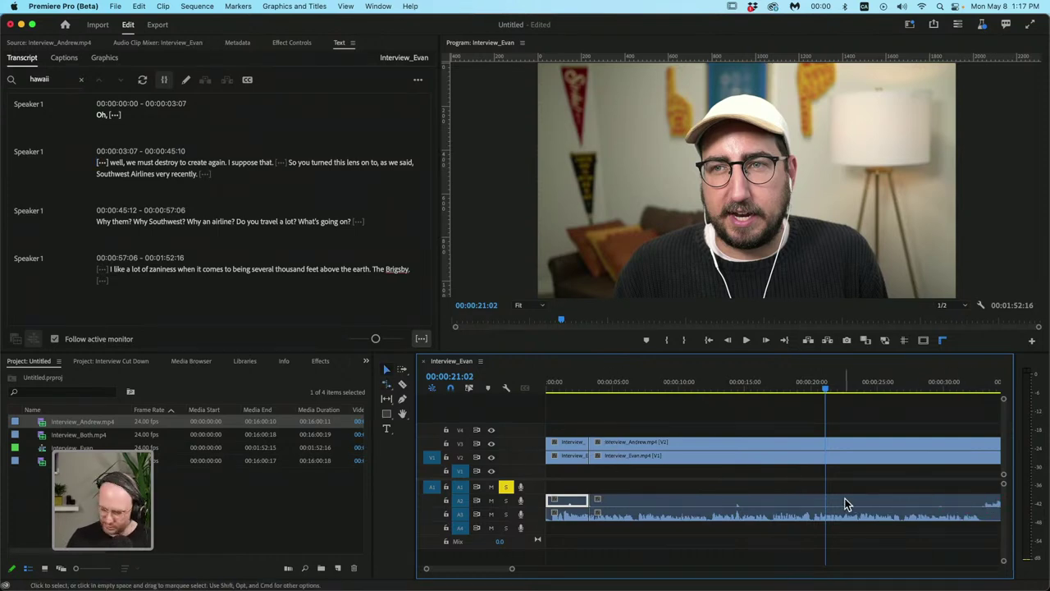
{"action": "key", "text": "c"}
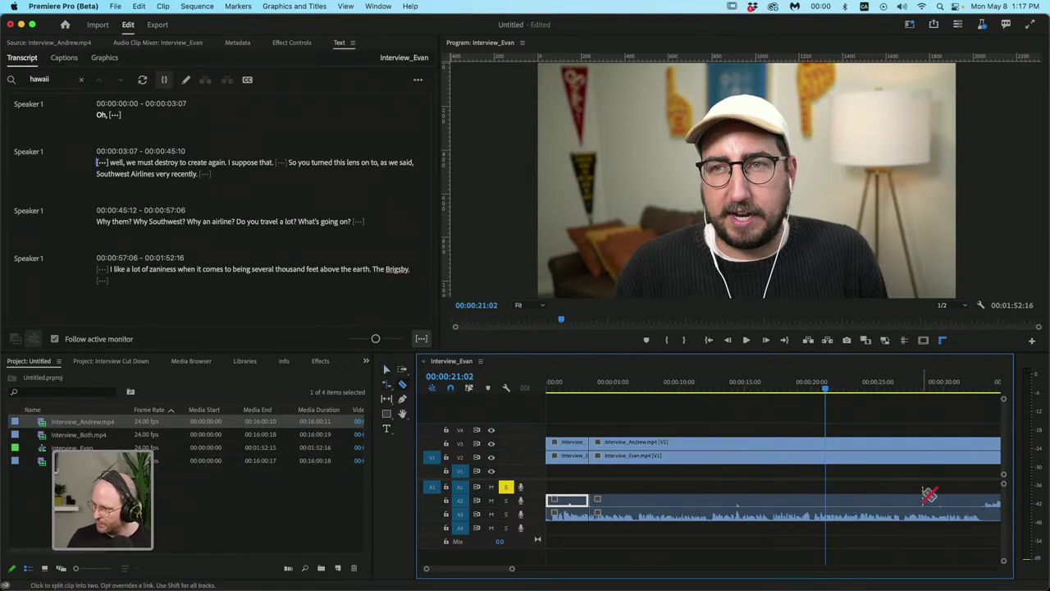
{"action": "left_click", "coordinate": [983, 502]}
{"action": "key", "text": "v"}
{"action": "left_click", "coordinate": [963, 497]}
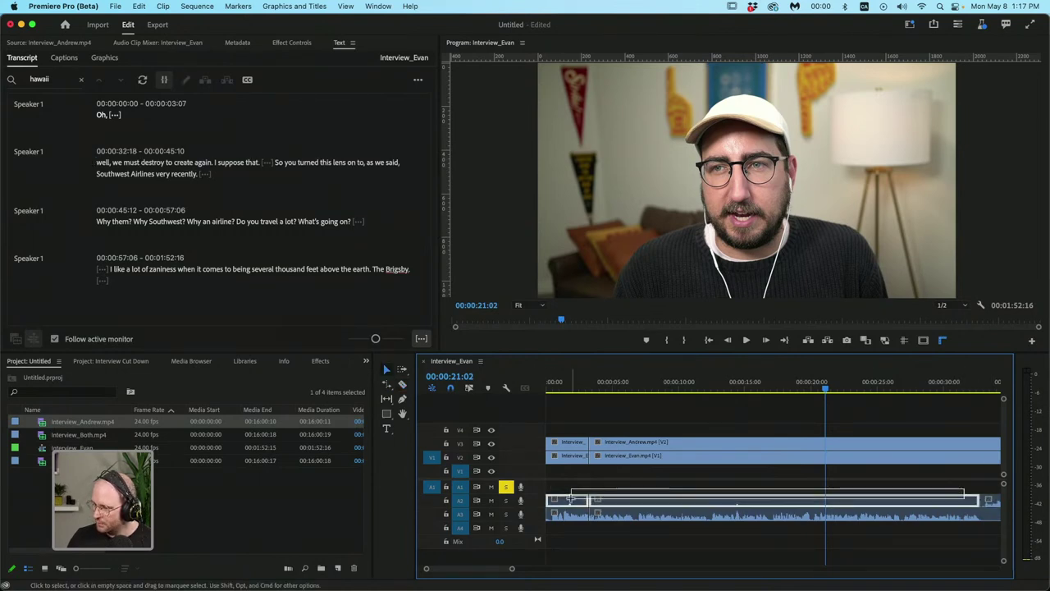
{"action": "key", "text": "Delete"}
{"action": "left_click_drag", "start_coordinate": [484, 572], "coordinate": [493, 570]}
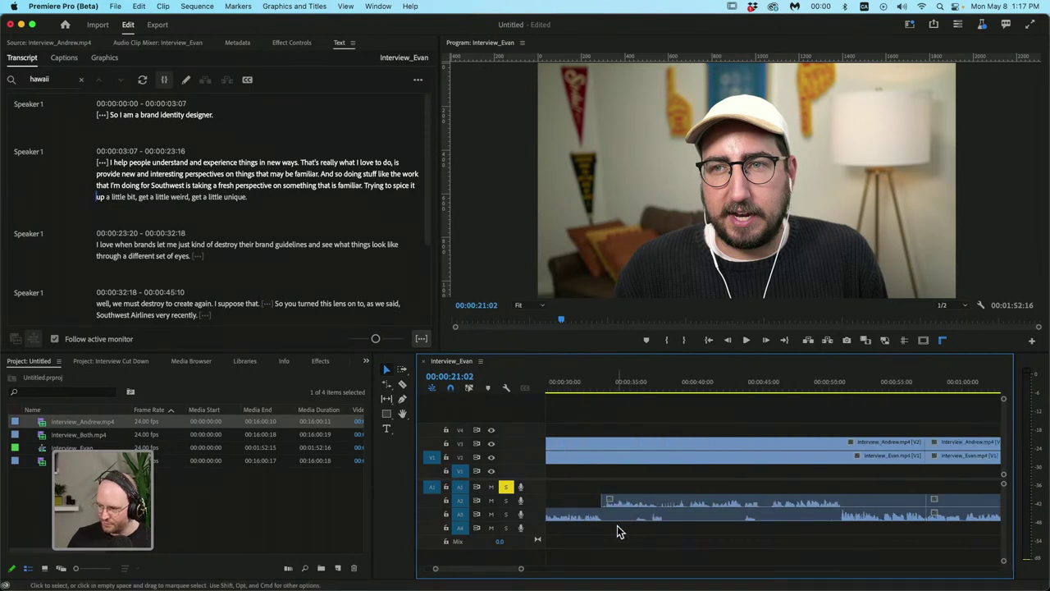
Play back from about 00:00:31 to check A2 now starts at 'well, we must destroy'
{"action": "left_click", "coordinate": [589, 384]}
{"action": "key", "text": "space"}
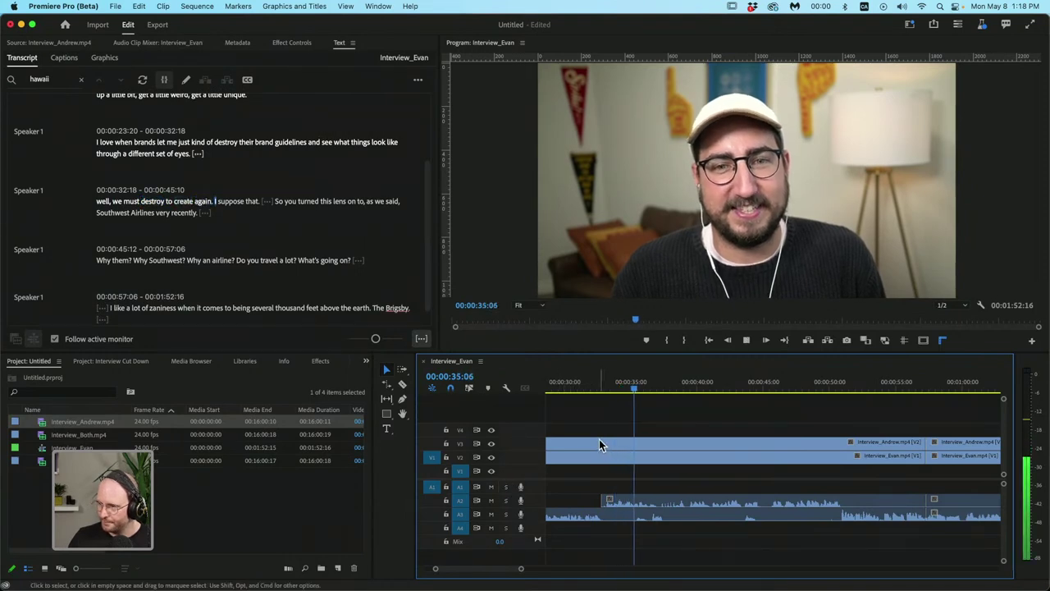
{"action": "left_click", "coordinate": [594, 398]}
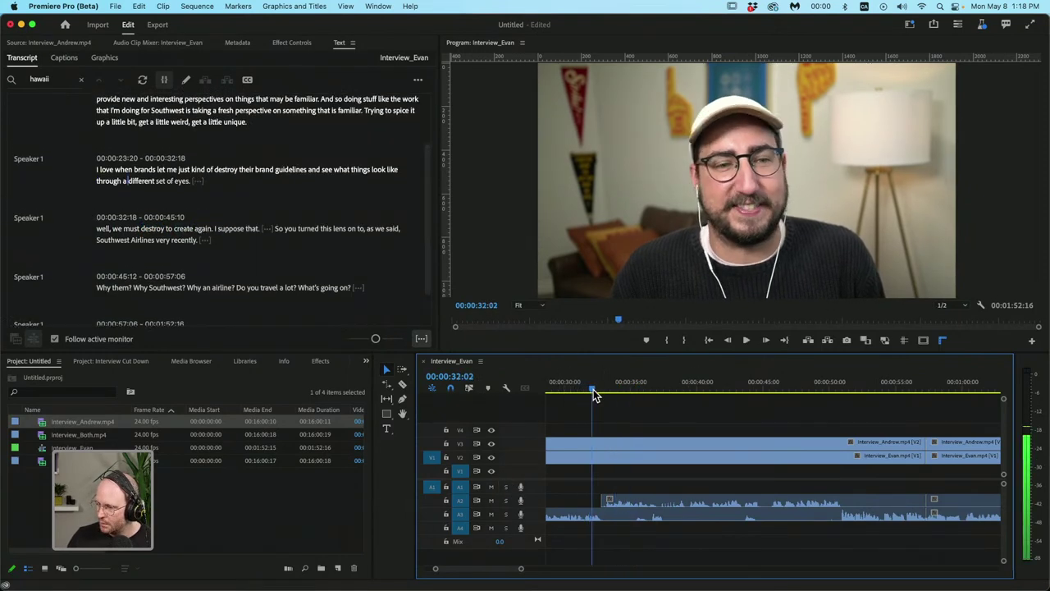
{"action": "key", "text": "space"}
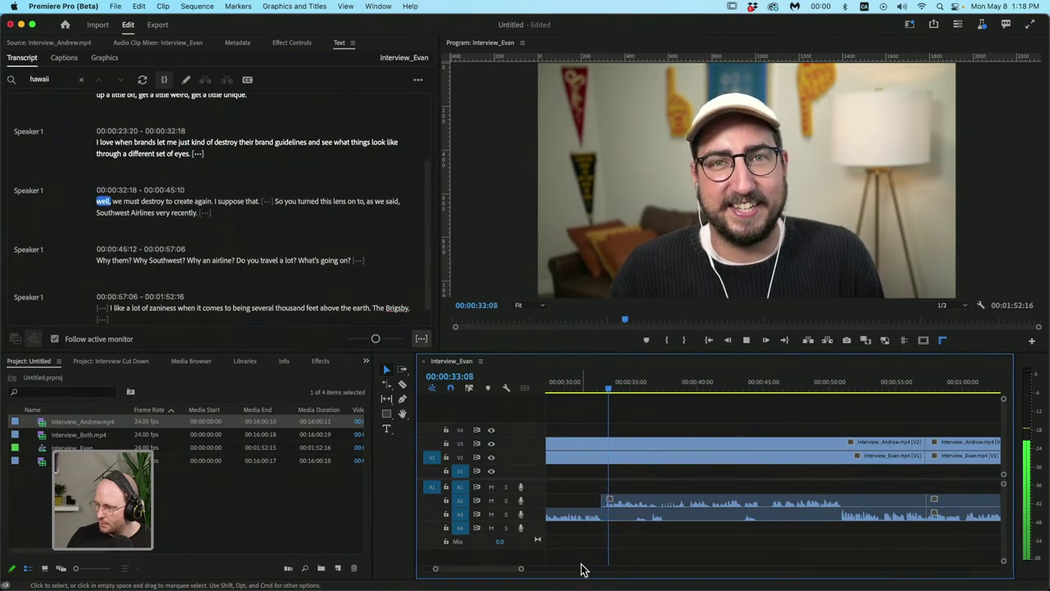
{"action": "left_click_drag", "start_coordinate": [520, 567], "coordinate": [529, 572]}
{"action": "key", "text": "space"}
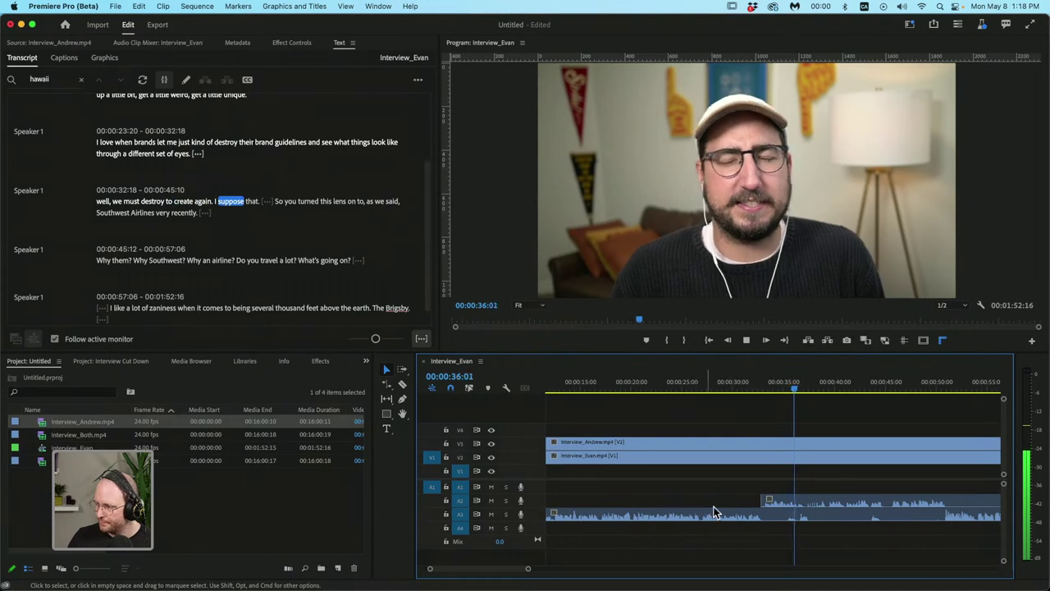
{"action": "key", "text": "space"}
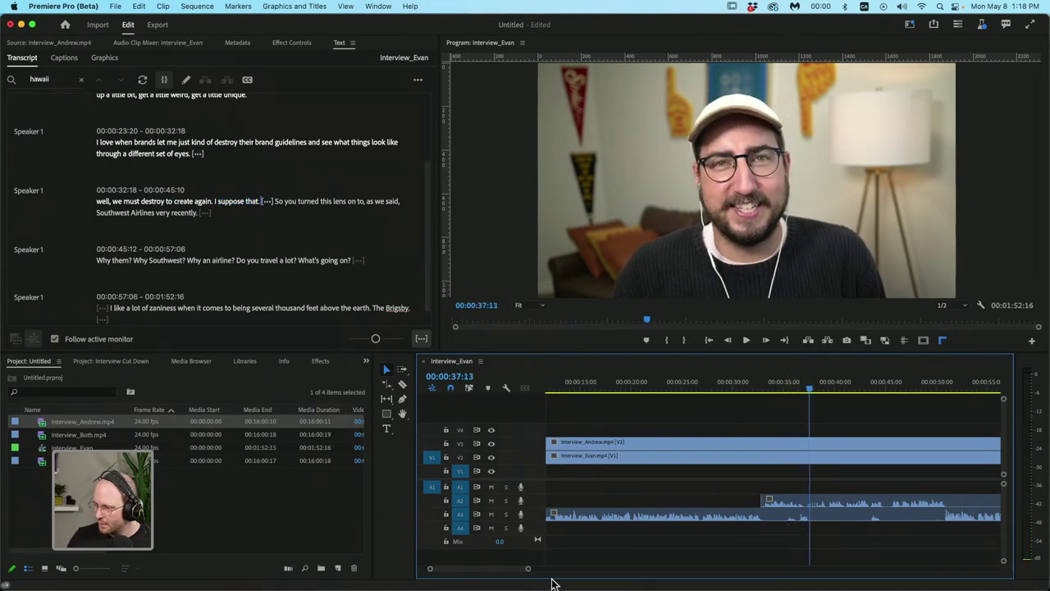
{"action": "left_click_drag", "start_coordinate": [529, 569], "coordinate": [561, 569]}
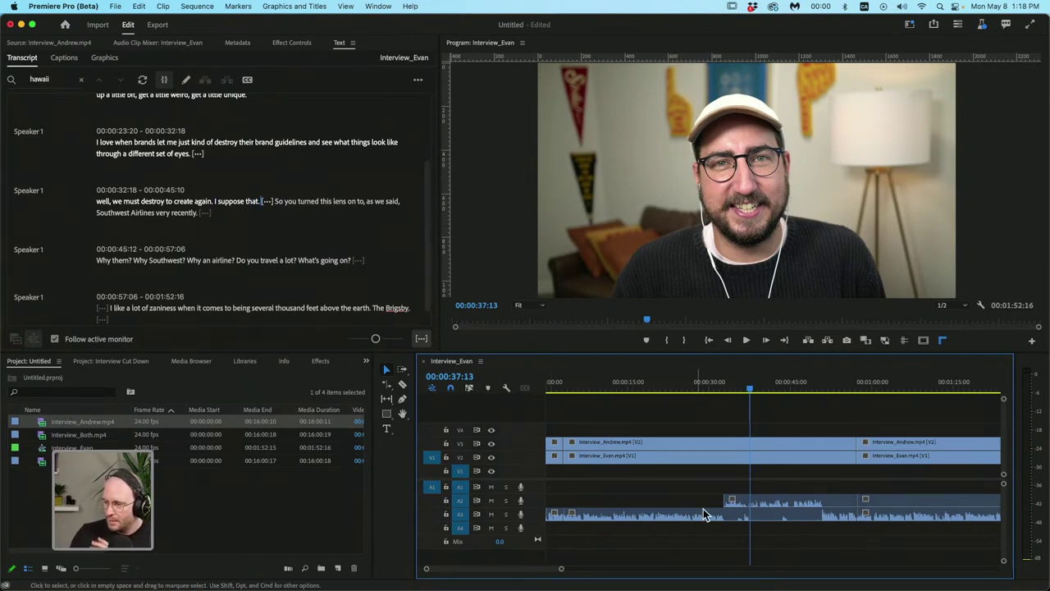
Trim the A3 clip's start about 3 seconds later and play the edit back
{"action": "left_click_drag", "start_coordinate": [729, 491], "coordinate": [735, 533]}
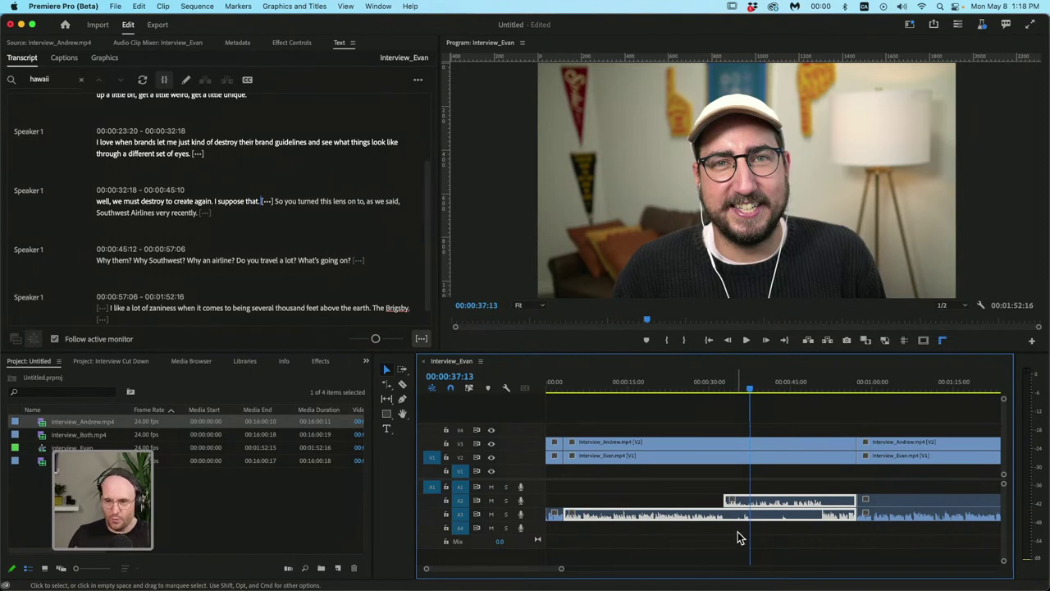
{"action": "left_click", "coordinate": [808, 550]}
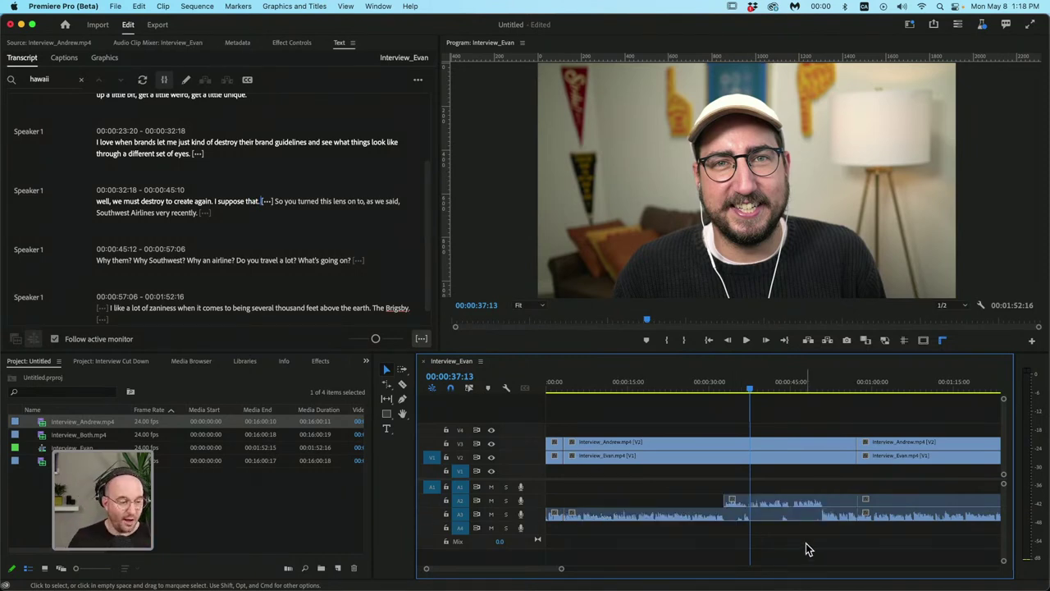
{"action": "left_click", "coordinate": [763, 523]}
{"action": "left_click_drag", "start_coordinate": [748, 387], "coordinate": [737, 388]}
{"action": "left_click", "coordinate": [703, 549]}
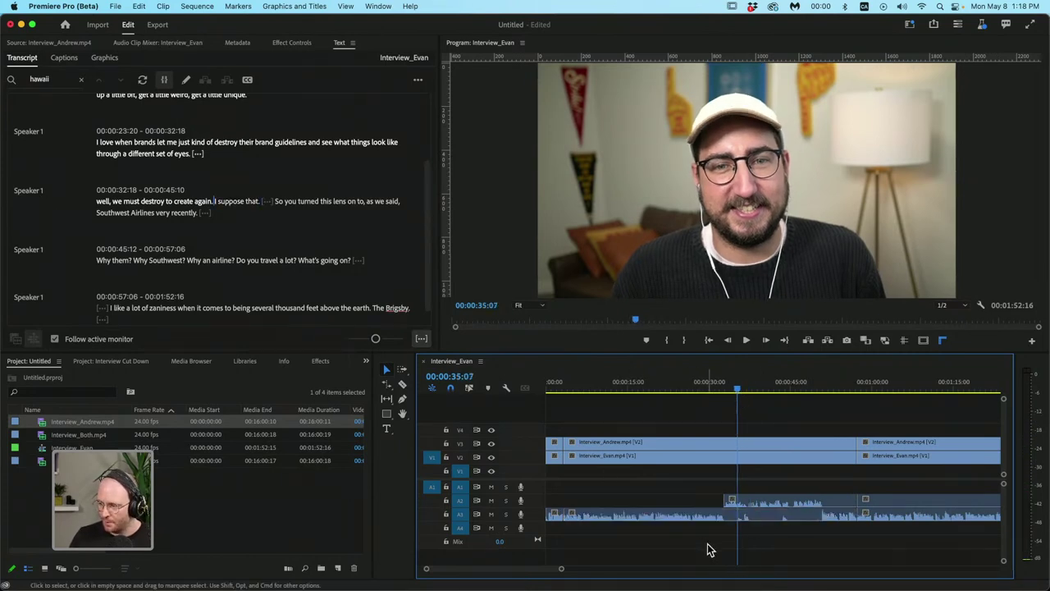
{"action": "left_click_drag", "start_coordinate": [561, 568], "coordinate": [503, 571]}
{"action": "key", "text": "c"}
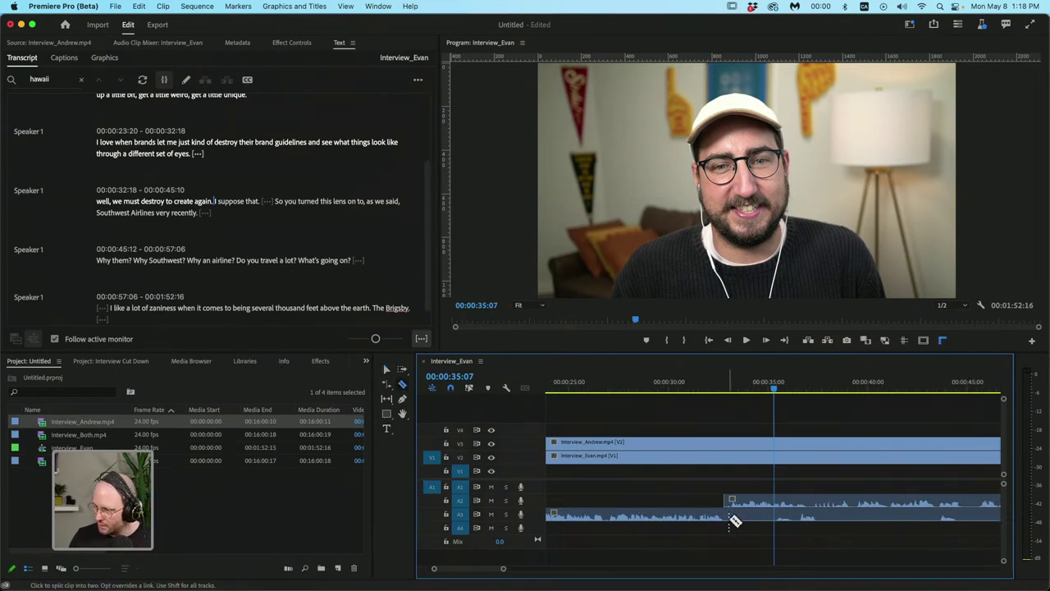
{"action": "key", "text": "v"}
{"action": "left_click_drag", "start_coordinate": [732, 516], "coordinate": [801, 522]}
{"action": "left_click", "coordinate": [792, 388]}
{"action": "key", "text": "space"}
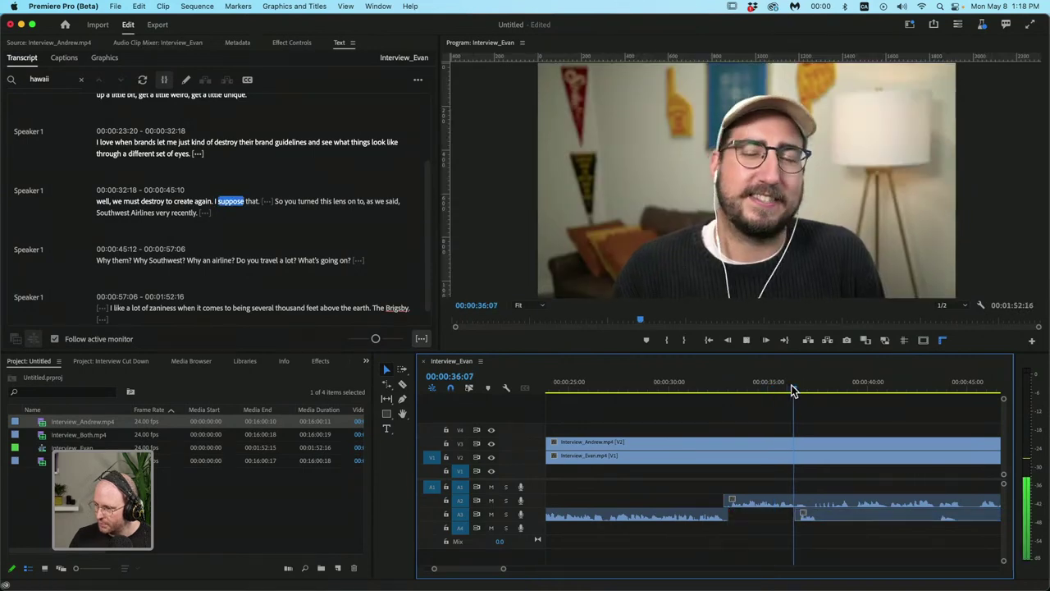
{"action": "key", "text": "space"}
Split A2 where 'I suppose' ends and trim out 'that.' and the following pause
{"action": "key", "text": "c"}
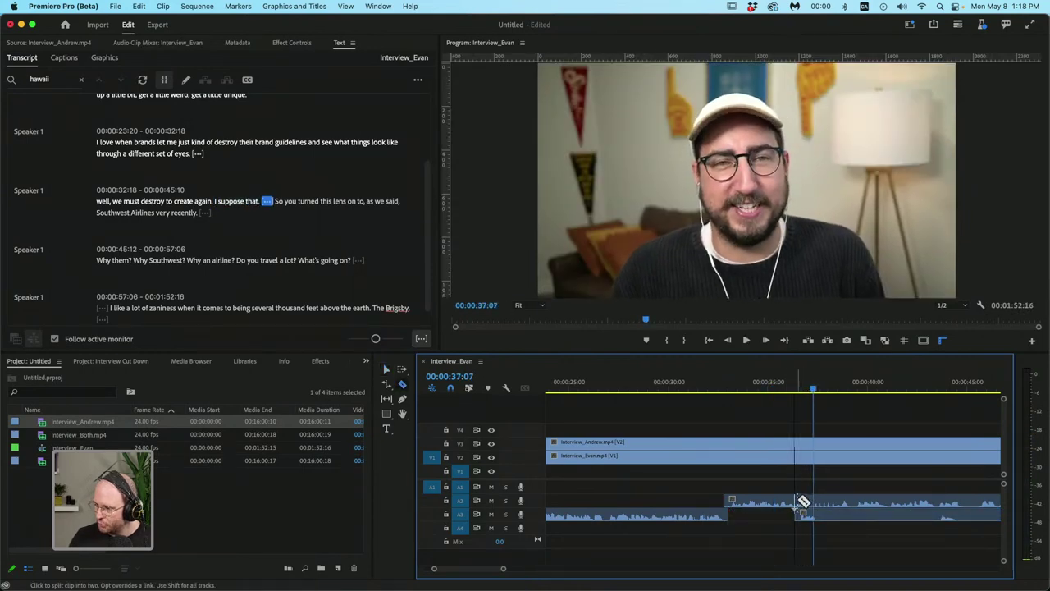
{"action": "left_click", "coordinate": [803, 502]}
{"action": "key", "text": "v"}
{"action": "left_click_drag", "start_coordinate": [801, 501], "coordinate": [933, 515]}
{"action": "key", "text": "c"}
{"action": "key", "text": "v"}
Play the new edits back from about 35 seconds and select 'absolutely.' in the transcript
{"action": "left_click", "coordinate": [785, 404]}
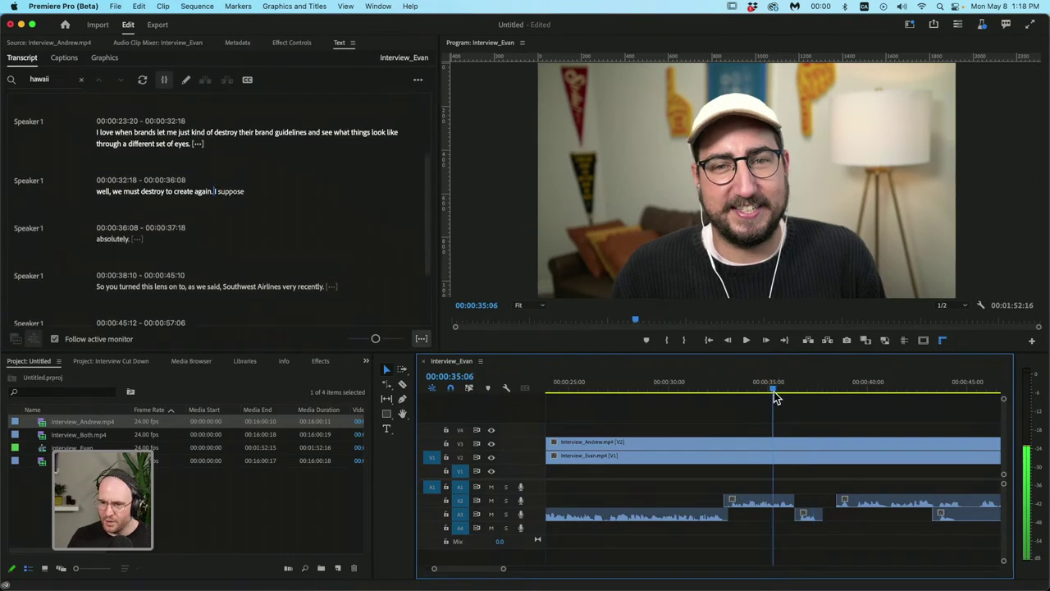
{"action": "key", "text": "space"}
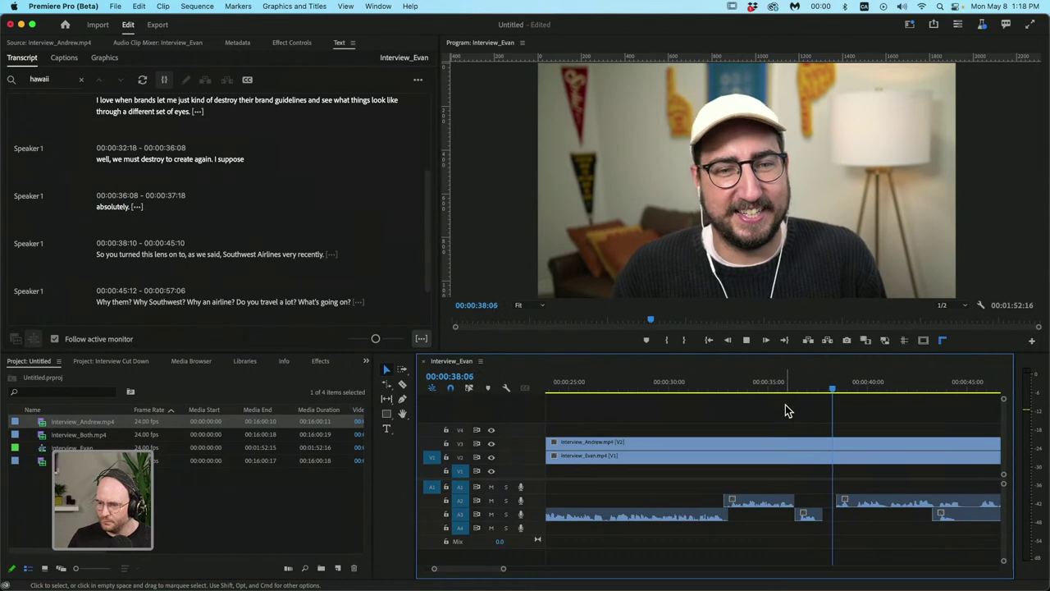
{"action": "key", "text": "space"}
{"action": "mouse_move", "coordinate": [136, 160]}
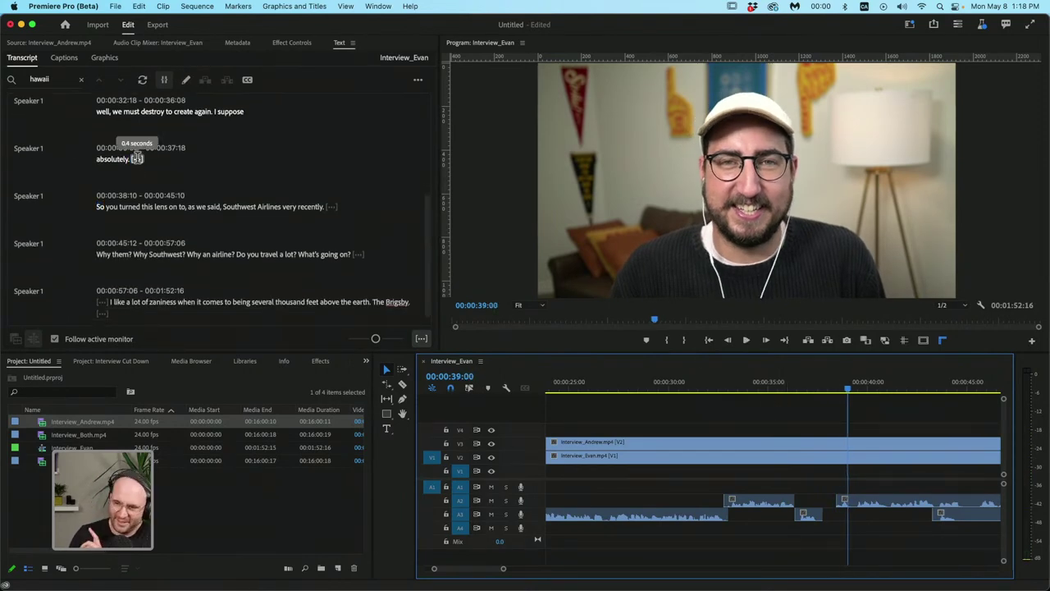
{"action": "left_click", "coordinate": [126, 158]}
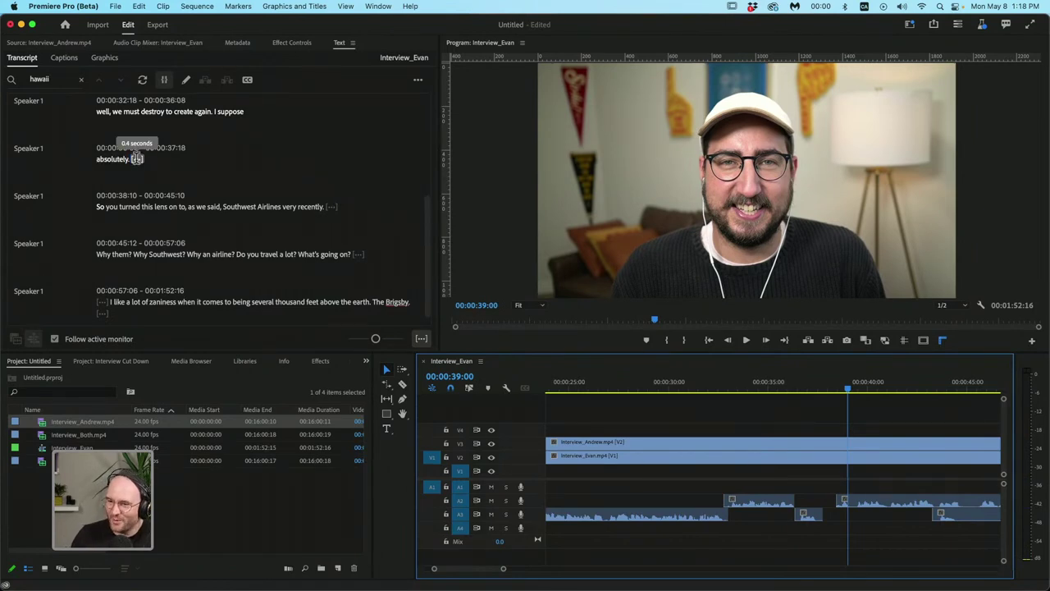
Delete the transcript pauses after 'absolutely.' and 'set of eyes.', playing back each cut
{"action": "left_click", "coordinate": [136, 159]}
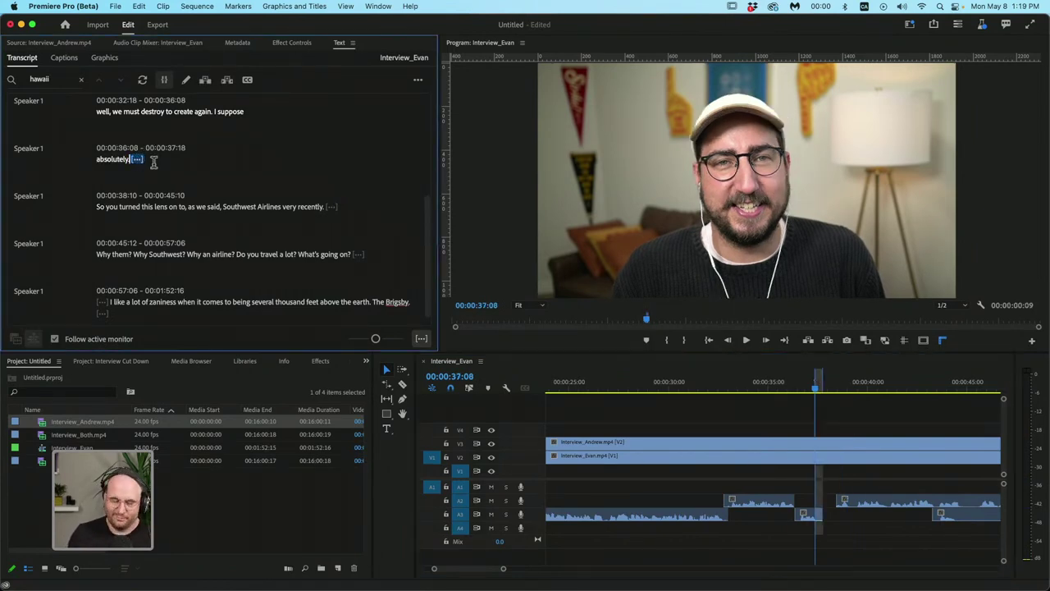
{"action": "key", "text": "BackSpace"}
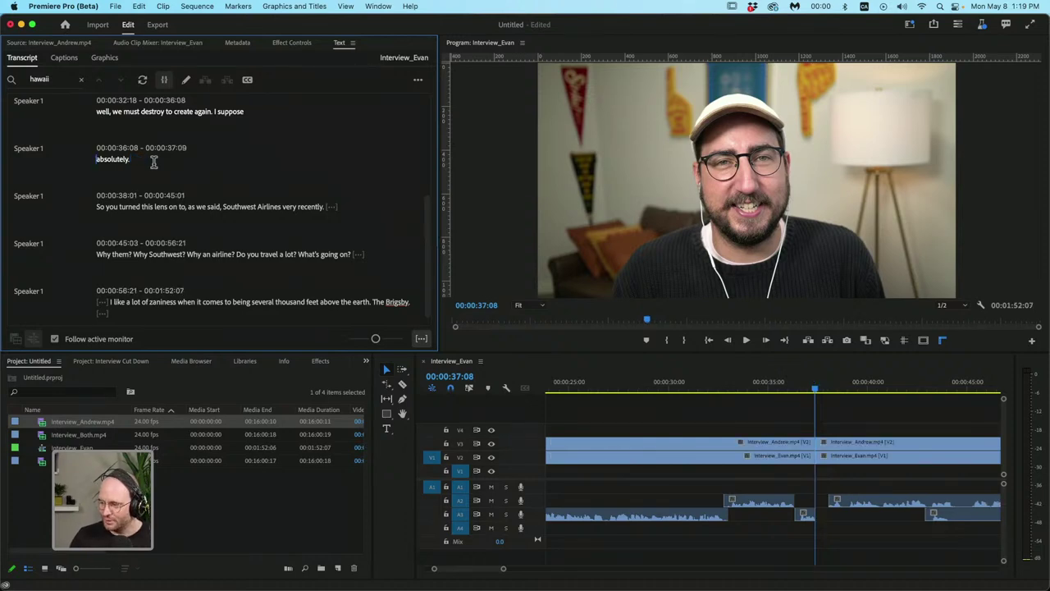
{"action": "key", "text": "space"}
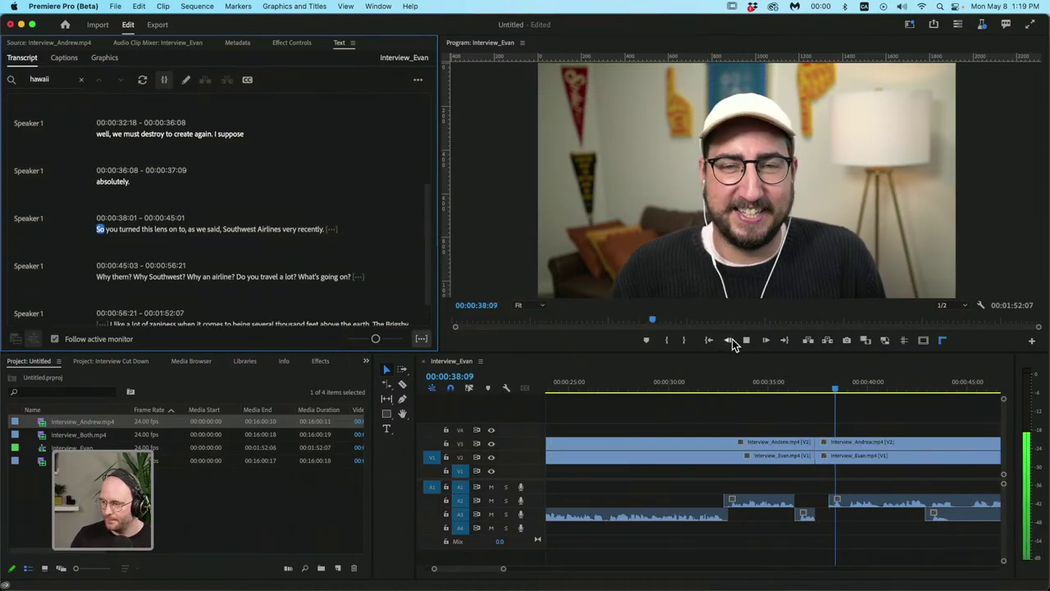
{"action": "key", "text": "space"}
{"action": "left_click", "coordinate": [816, 389]}
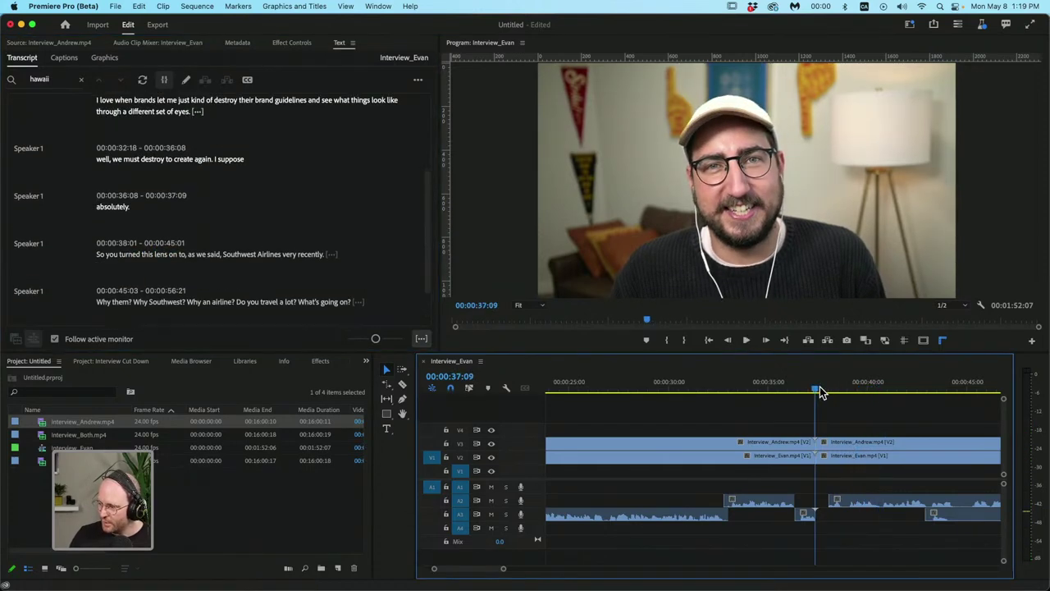
{"action": "left_click", "coordinate": [198, 110]}
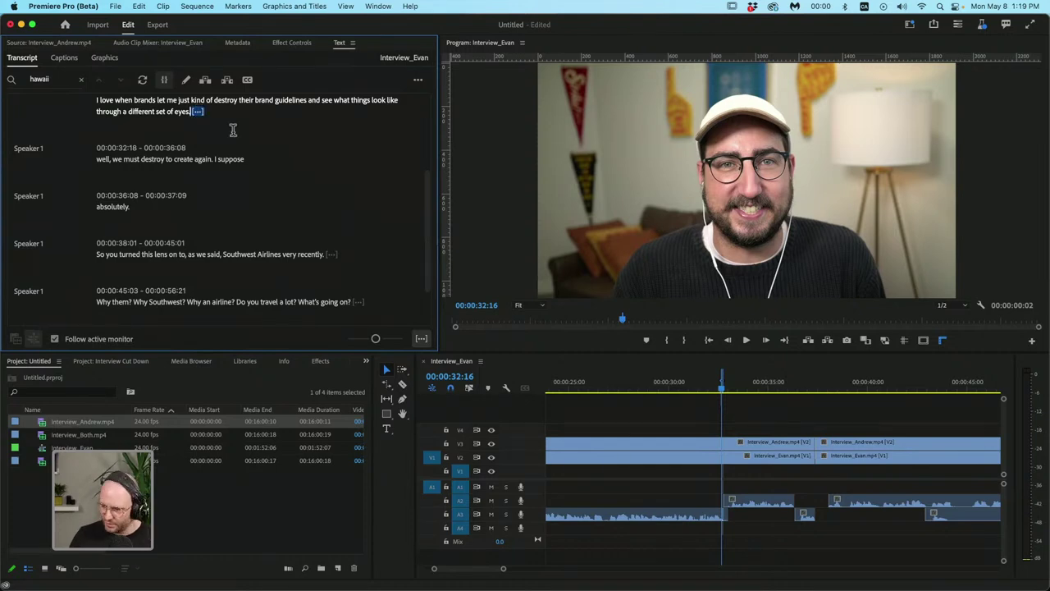
{"action": "key", "text": "BackSpace"}
{"action": "key", "text": "space"}
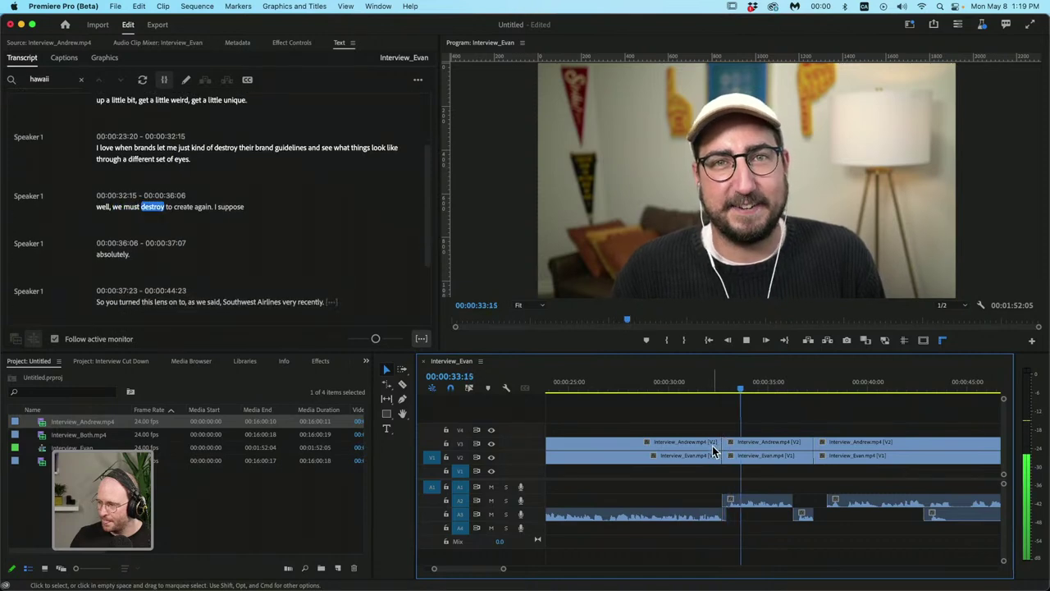
{"action": "key", "text": "space"}
{"action": "left_click", "coordinate": [704, 459]}
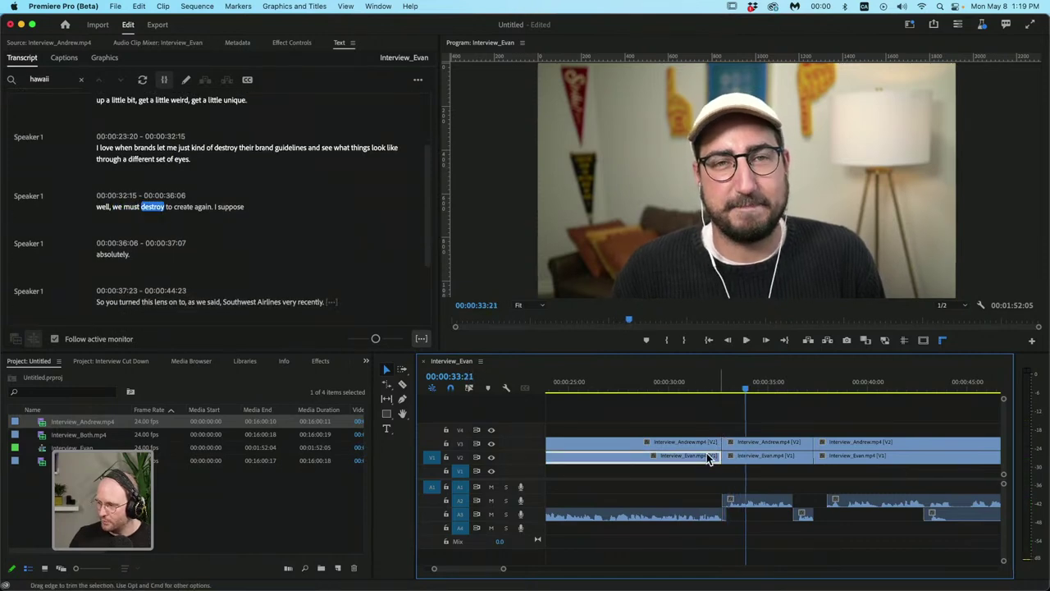
Try deleting the Interview_Andrew piece on V2, review from about 32 seconds, then undo it
{"action": "left_click", "coordinate": [752, 446]}
{"action": "key", "text": "Delete"}
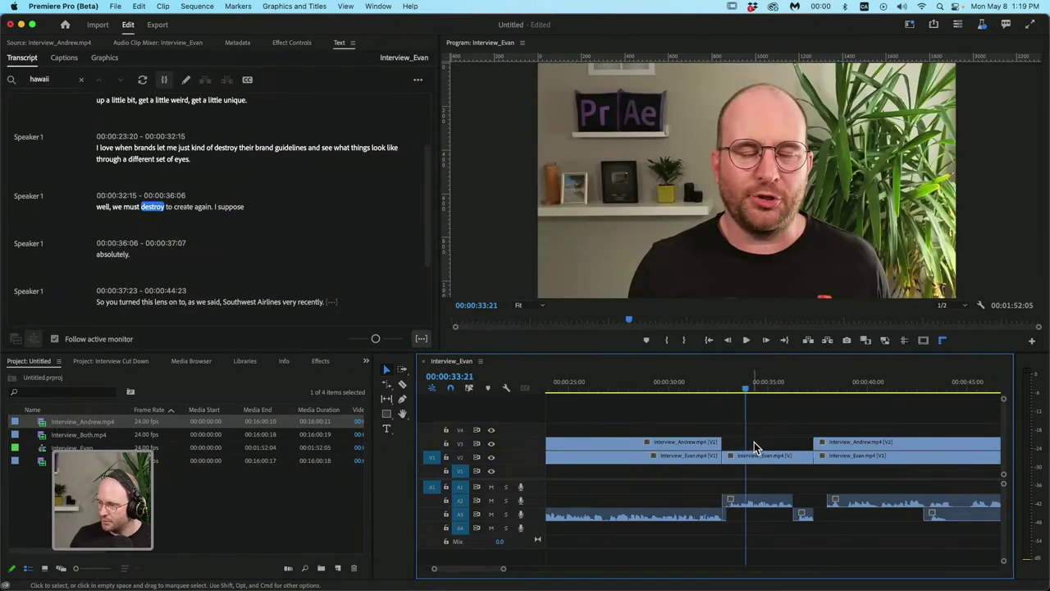
{"action": "left_click", "coordinate": [719, 389]}
{"action": "key", "text": "space"}
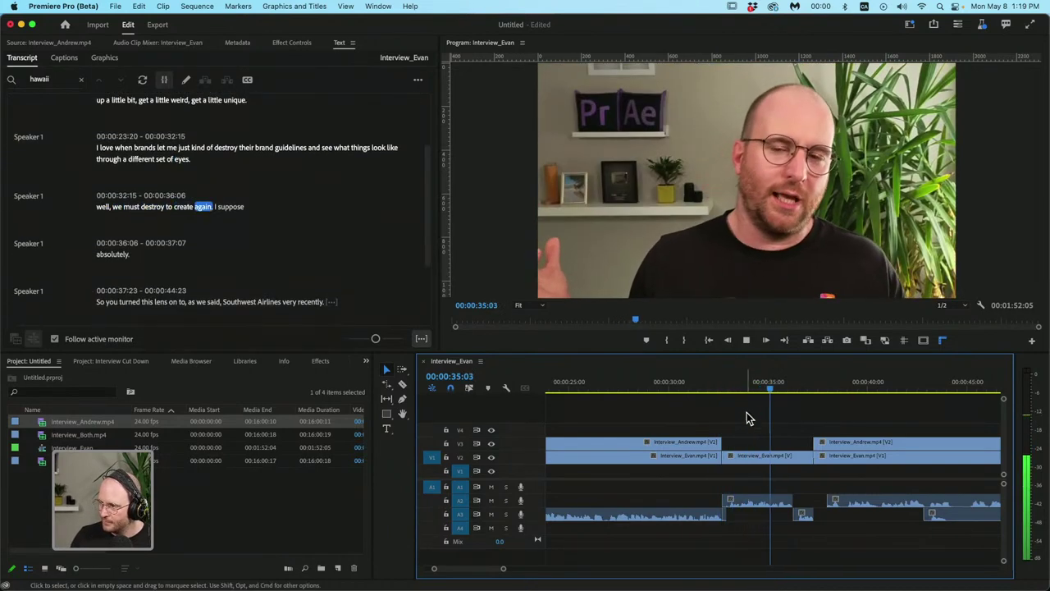
{"action": "key", "text": "space"}
{"action": "key", "text": "super+z"}
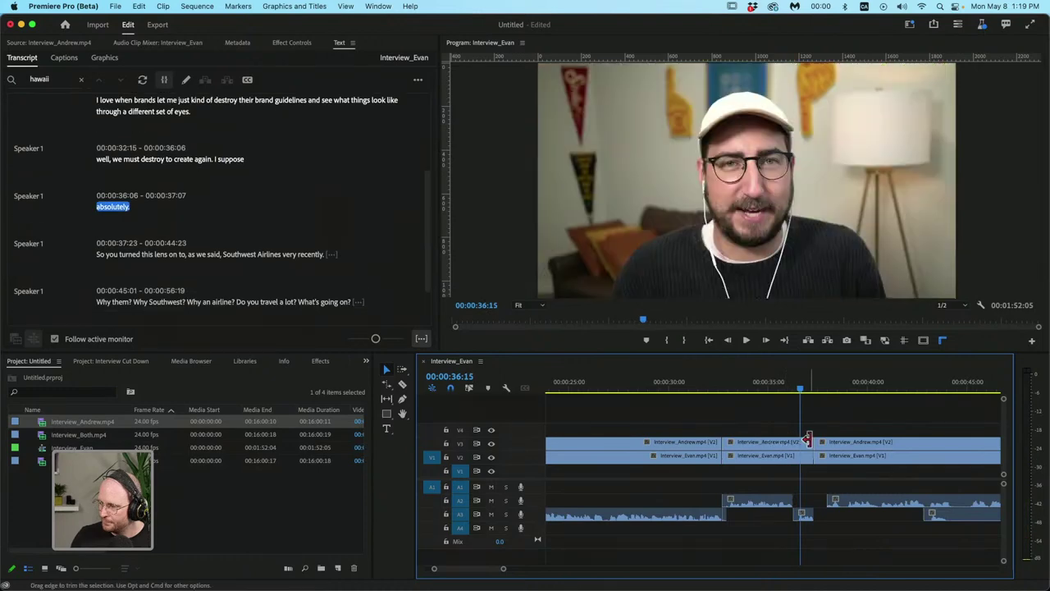
Razor the upper camera clip at the cut point and delete the unwanted piece
{"action": "key", "text": "c"}
{"action": "left_click", "coordinate": [793, 446]}
{"action": "key", "text": "v"}
{"action": "left_click", "coordinate": [779, 443]}
{"action": "key", "text": "Delete"}
{"action": "key", "text": "space"}
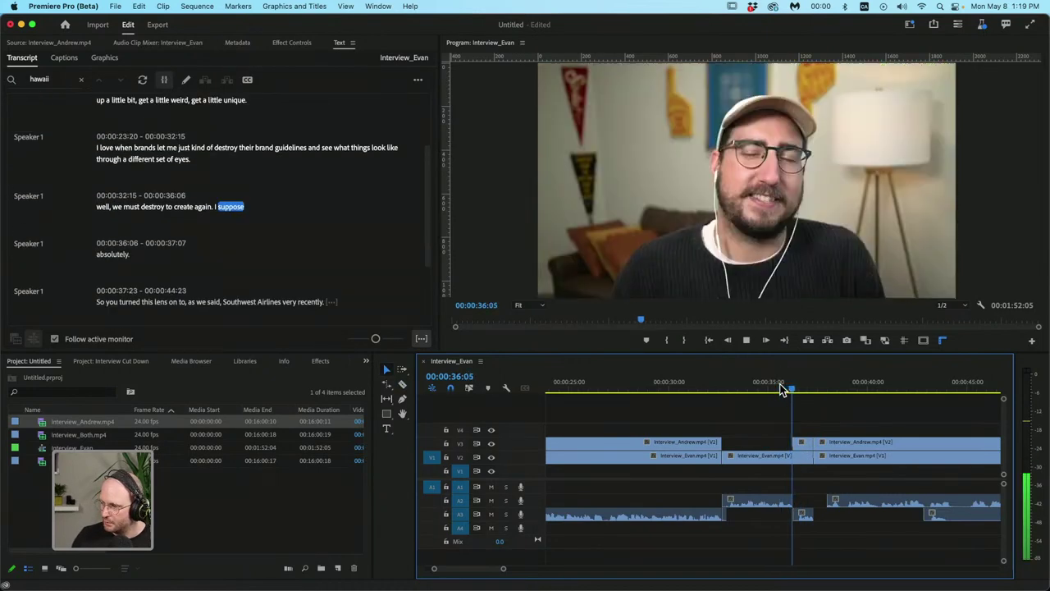
{"action": "key", "text": "space"}
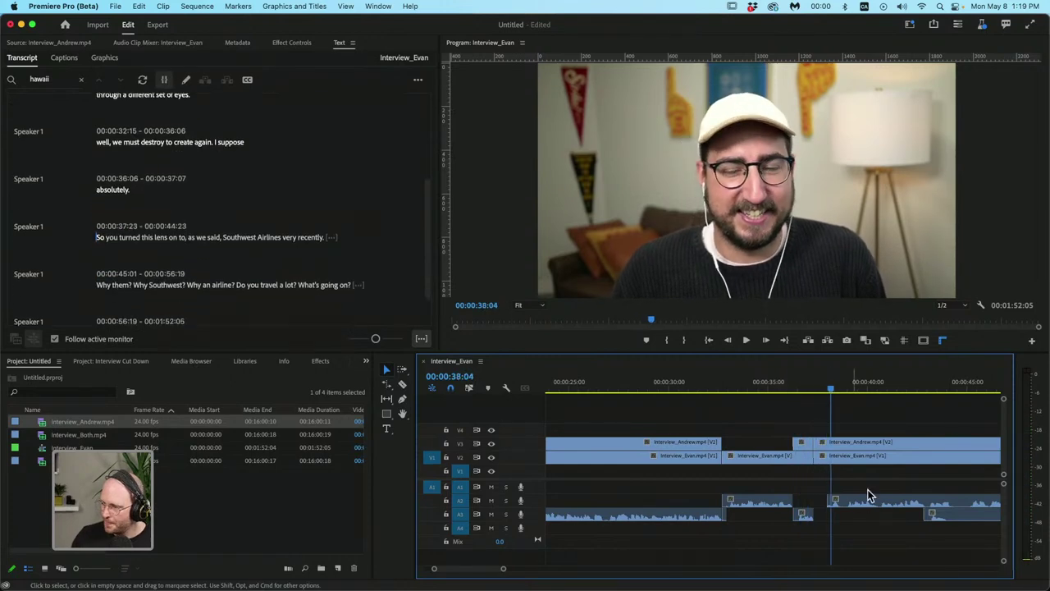
Trim the lower audio clip's start later and review from about 37 seconds
{"action": "scroll", "coordinate": [489, 573], "scroll_direction": "right", "scroll_amount": 5}
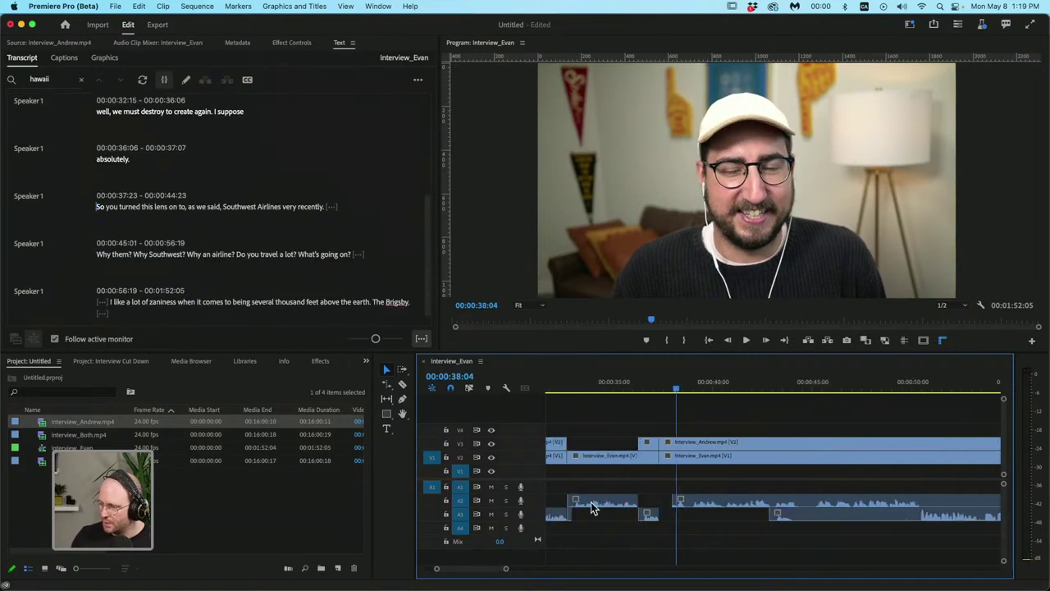
{"action": "key", "text": "space"}
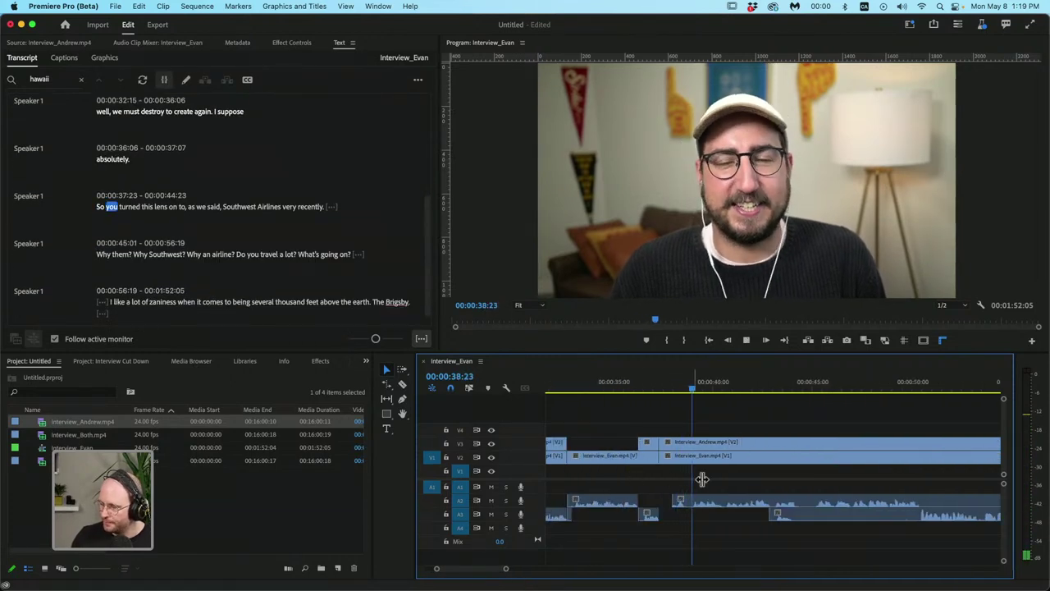
{"action": "left_click", "coordinate": [768, 396]}
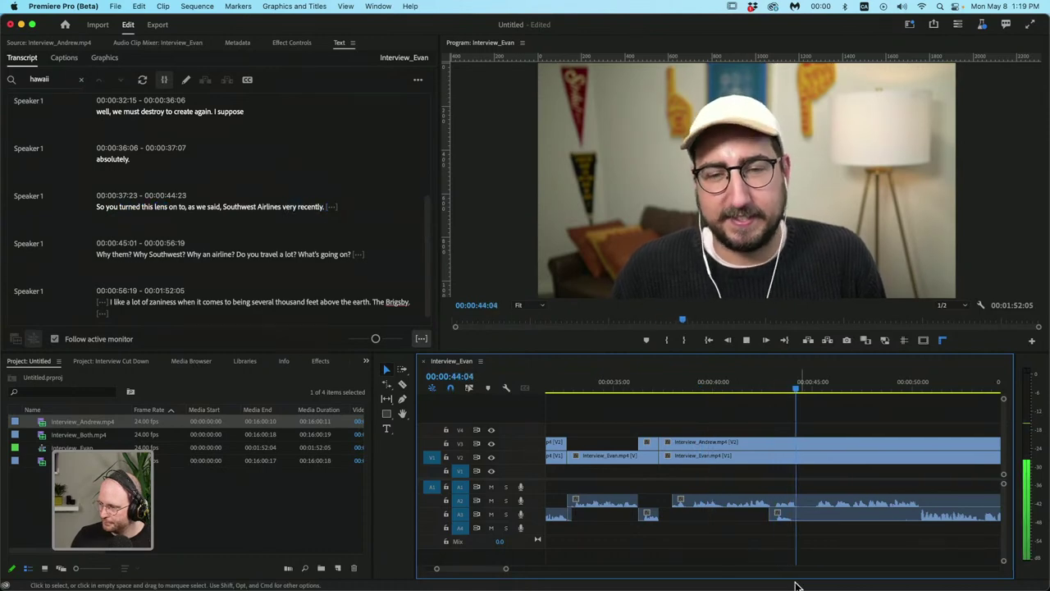
{"action": "key", "text": "space"}
{"action": "left_click_drag", "start_coordinate": [774, 517], "coordinate": [919, 522]}
{"action": "key", "text": "space"}
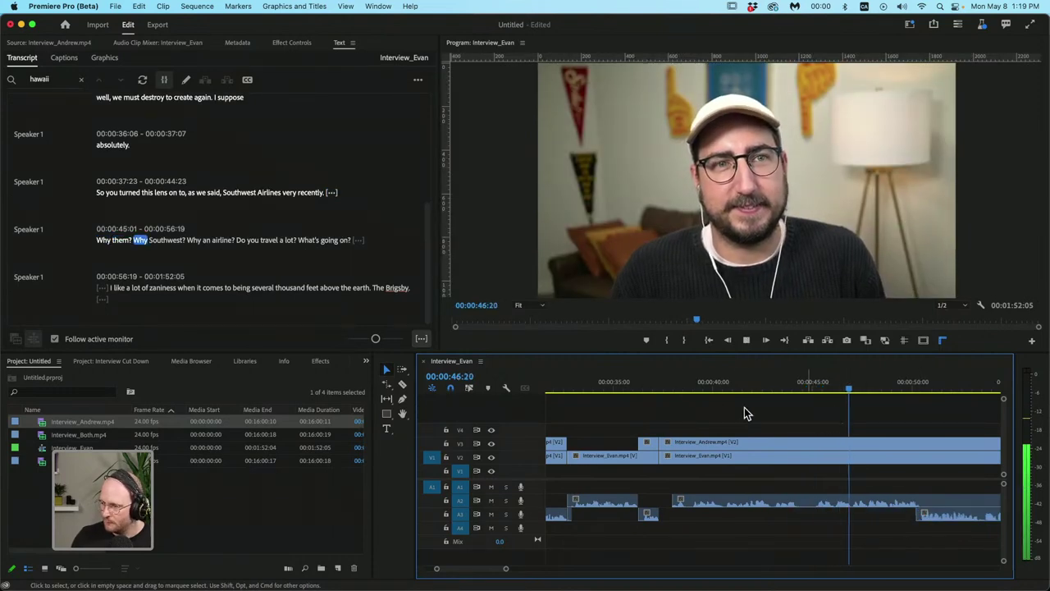
{"action": "left_click", "coordinate": [671, 387]}
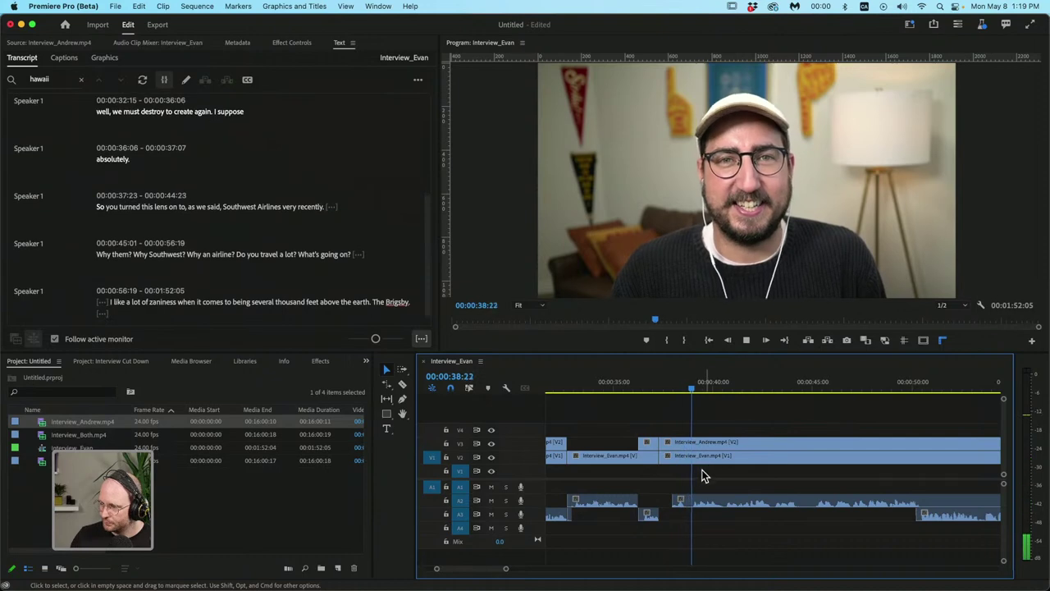
Split only the upper camera clip at about 00:00:50 and delete its middle piece
{"action": "key", "text": "c"}
{"action": "key", "text": "space"}
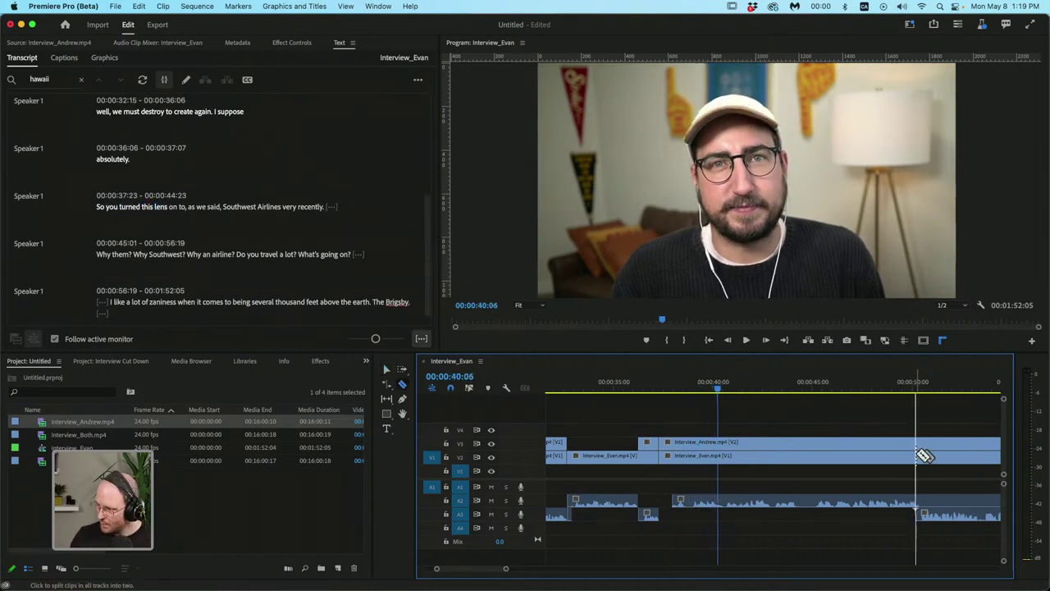
{"action": "left_click", "coordinate": [917, 456]}
{"action": "key", "text": "v"}
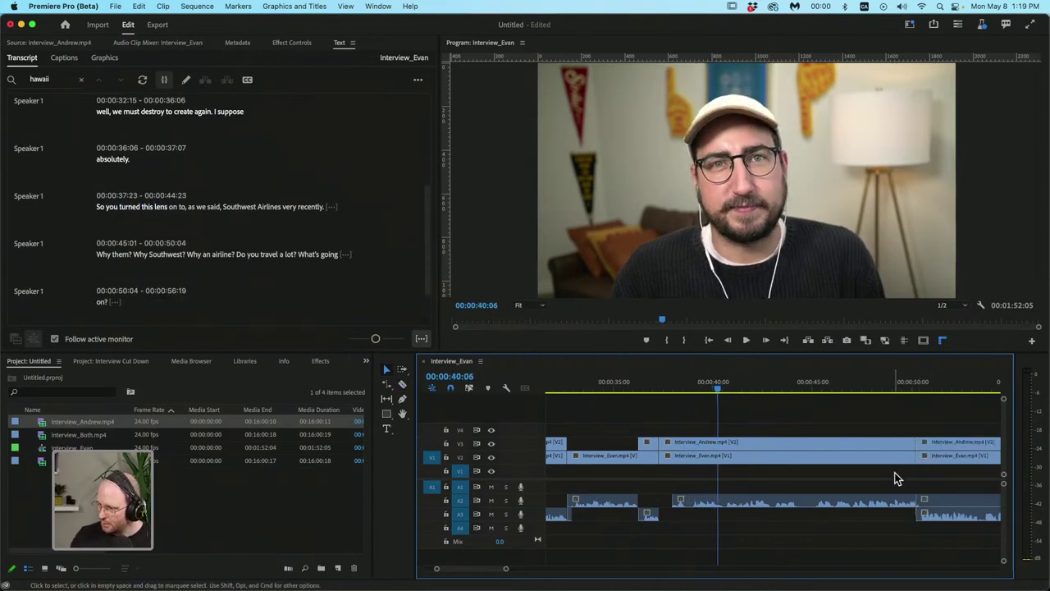
{"action": "key", "text": "super+z"}
{"action": "key", "text": "c"}
{"action": "left_click", "coordinate": [919, 443]}
{"action": "key", "text": "v"}
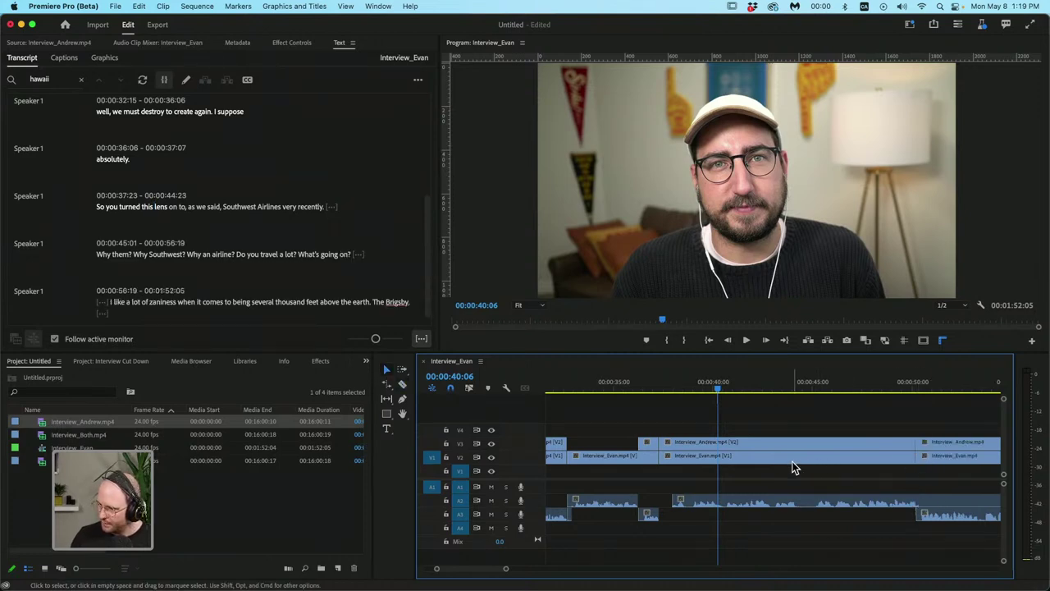
{"action": "left_click", "coordinate": [792, 444]}
{"action": "key", "text": "Delete"}
{"action": "key", "text": "space"}
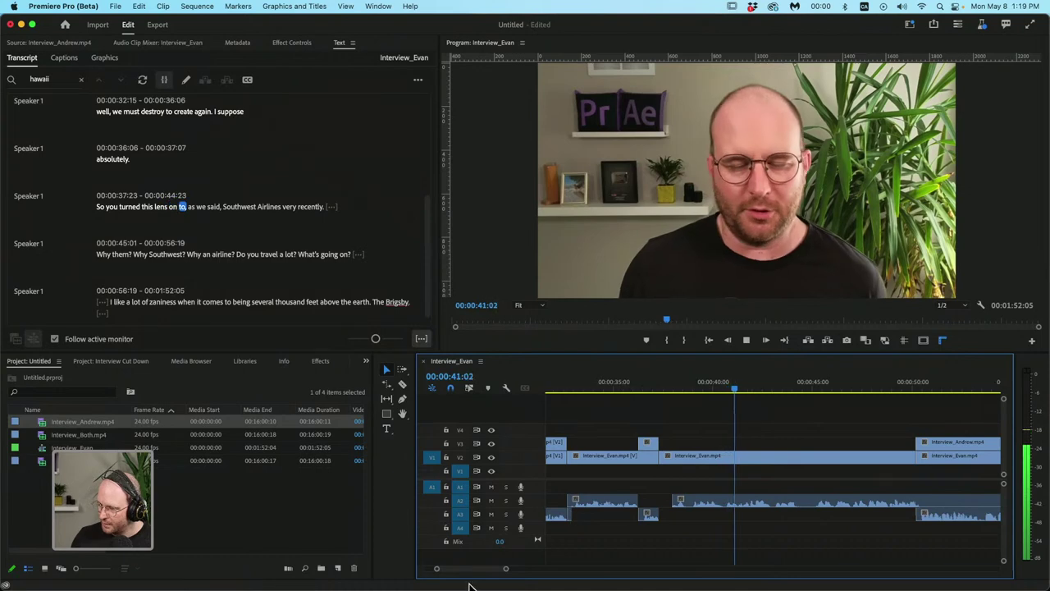
{"action": "left_click_drag", "start_coordinate": [505, 568], "coordinate": [532, 569]}
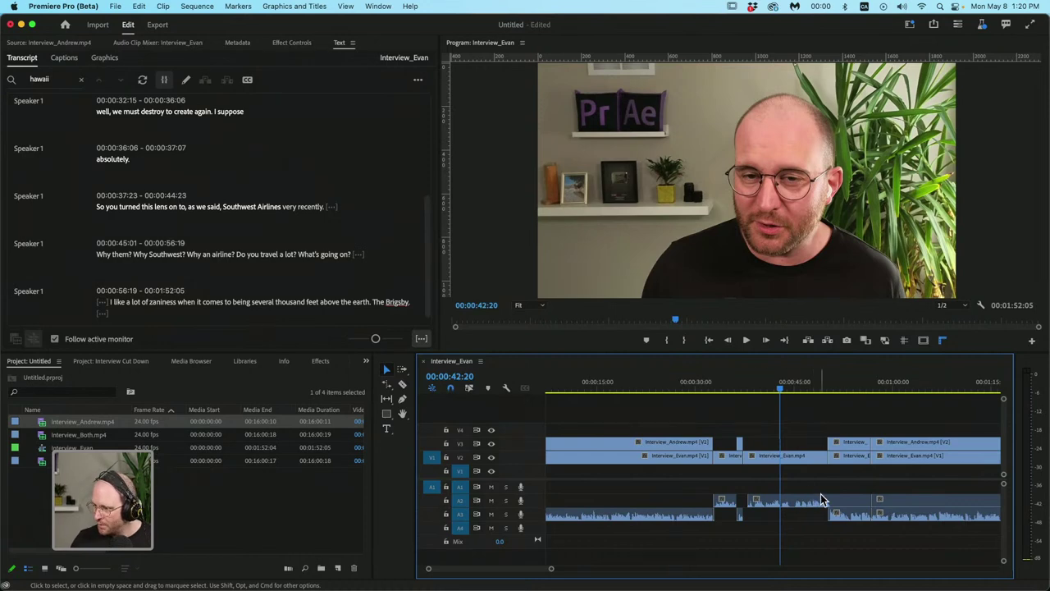
Trim the A2 clip's end earlier and play back from about 38 seconds
{"action": "left_click_drag", "start_coordinate": [869, 501], "coordinate": [832, 503]}
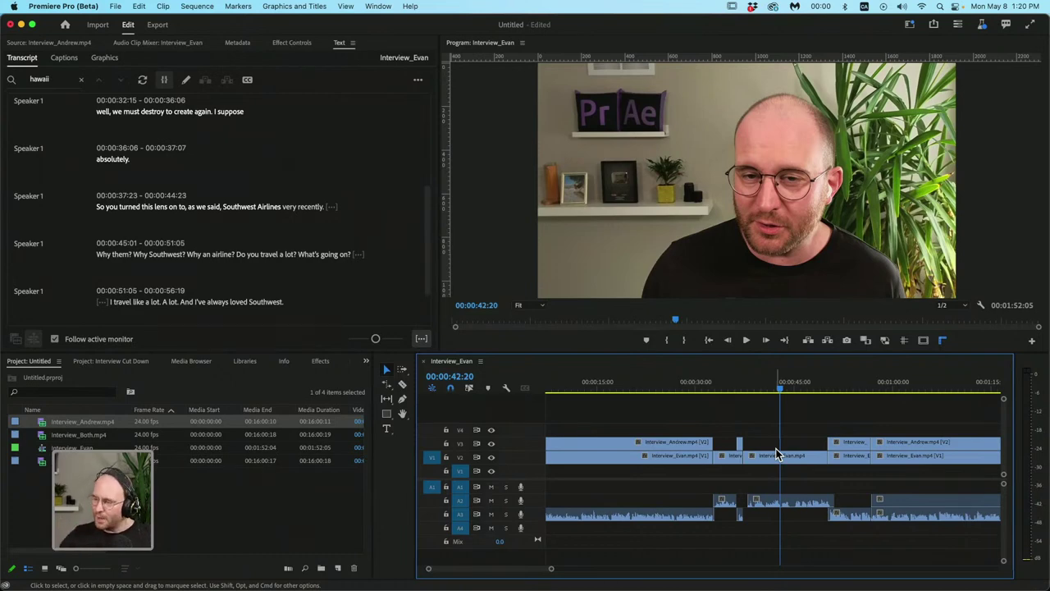
{"action": "left_click", "coordinate": [751, 391]}
{"action": "key", "text": "space"}
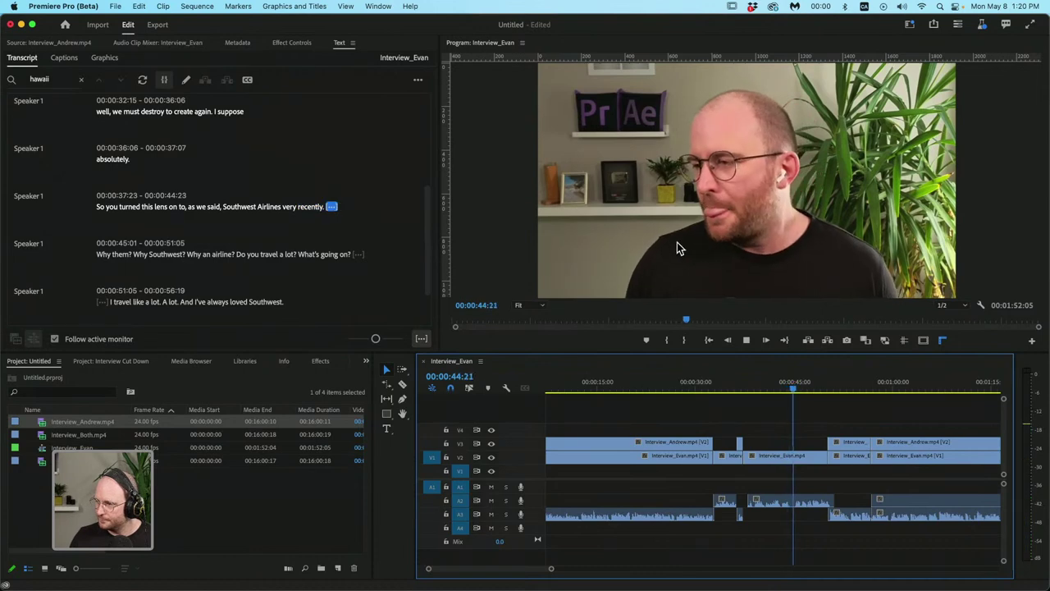
{"action": "key", "text": "space"}
Ripple delete the pause after 'very recently.' in the transcript and play across the cut
{"action": "left_click", "coordinate": [332, 159]}
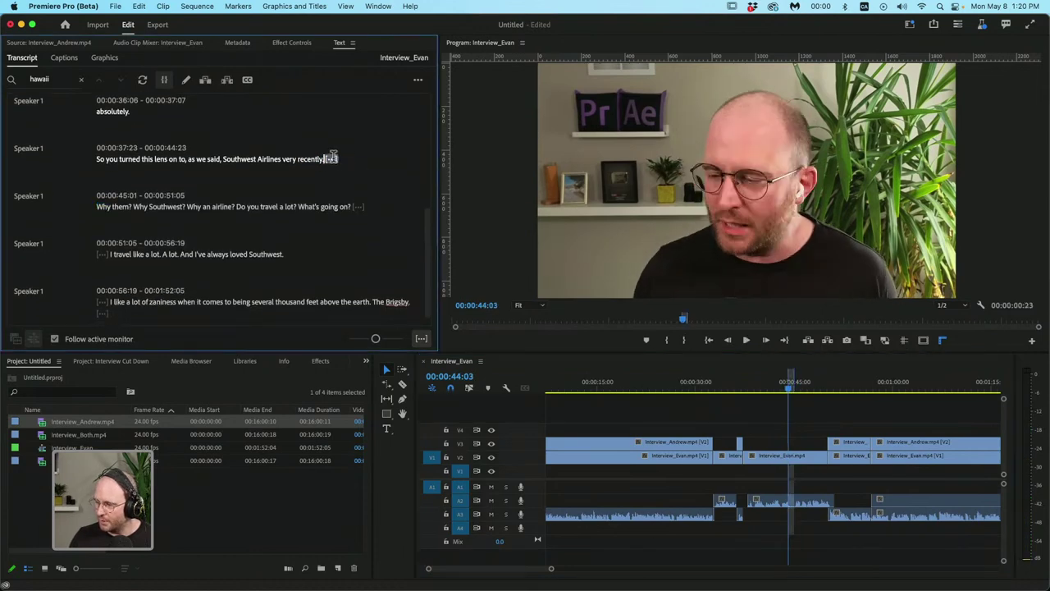
{"action": "key", "text": "BackSpace"}
{"action": "key", "text": "space"}
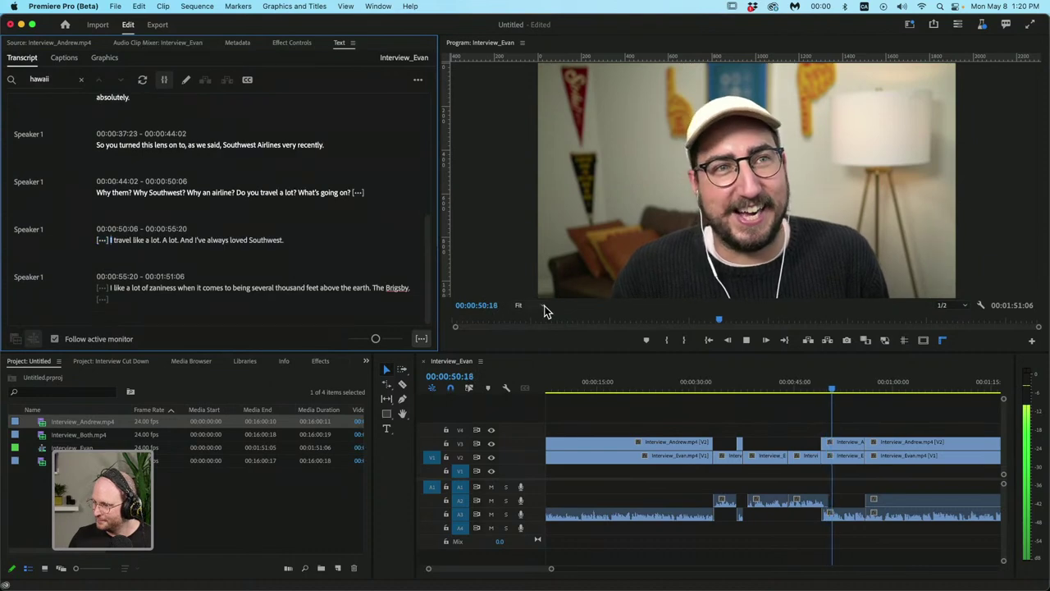
{"action": "left_click_drag", "start_coordinate": [551, 569], "coordinate": [596, 574]}
{"action": "key", "text": "space"}
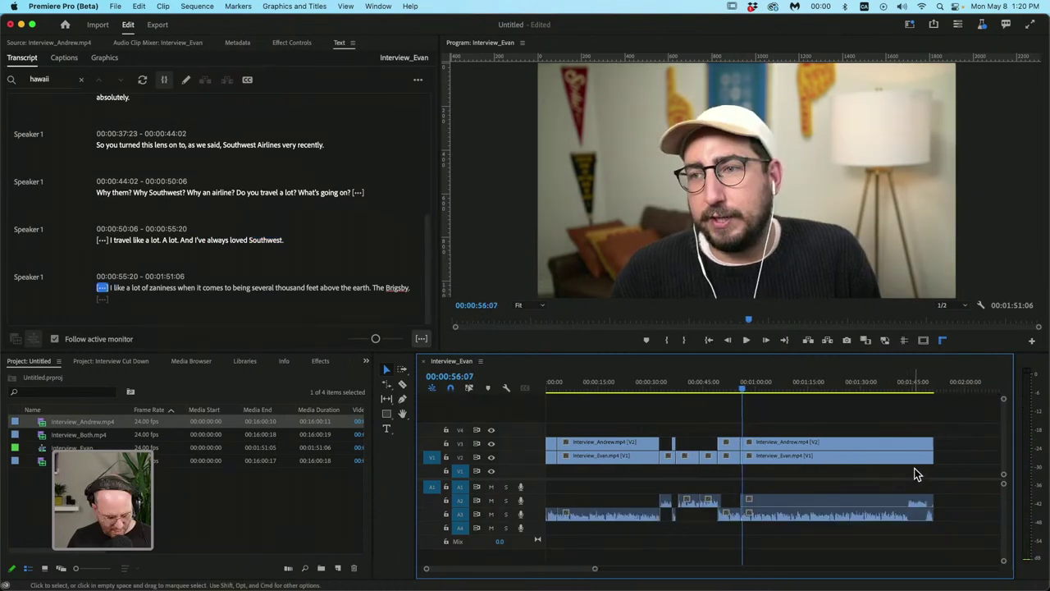
Split all tracks at about 1:43 and delete the trailing audio piece at the sequence end
{"action": "key", "text": "z"}
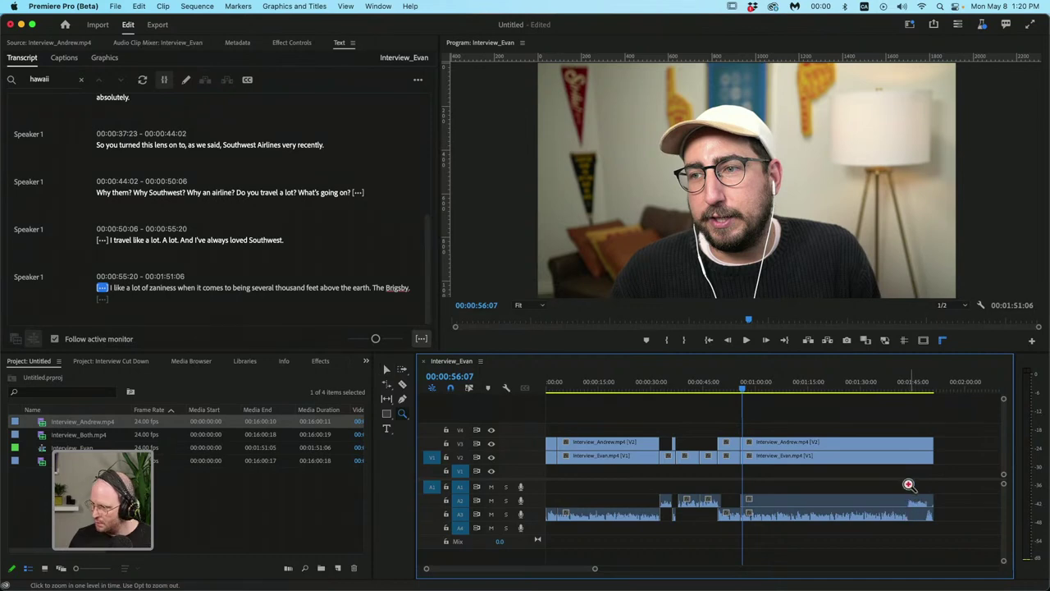
{"action": "left_click", "coordinate": [930, 523]}
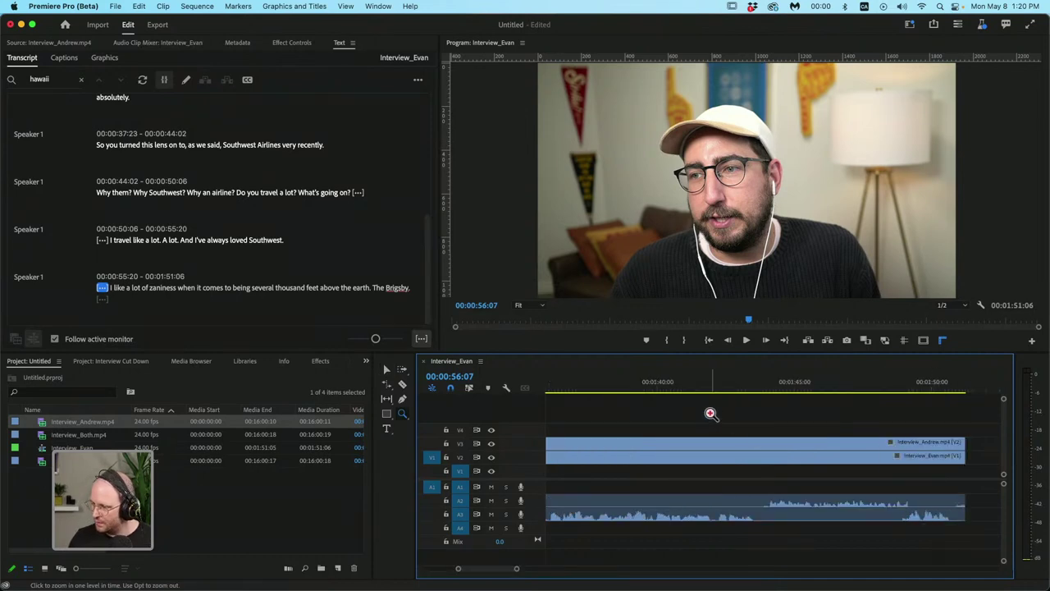
{"action": "key", "text": "c"}
{"action": "left_click", "coordinate": [762, 500]}
{"action": "key", "text": "v"}
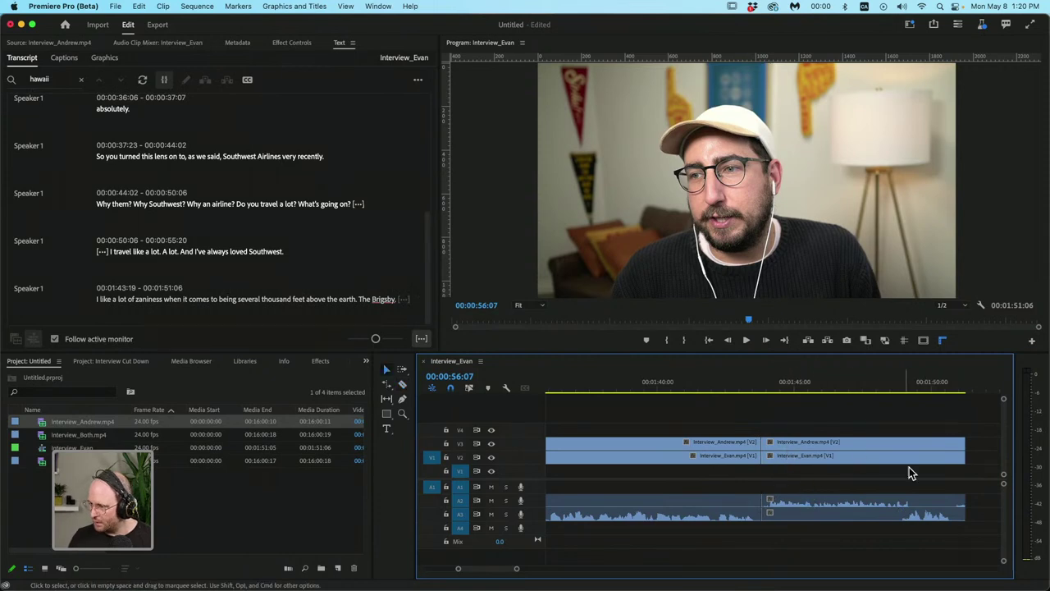
{"action": "key", "text": "c"}
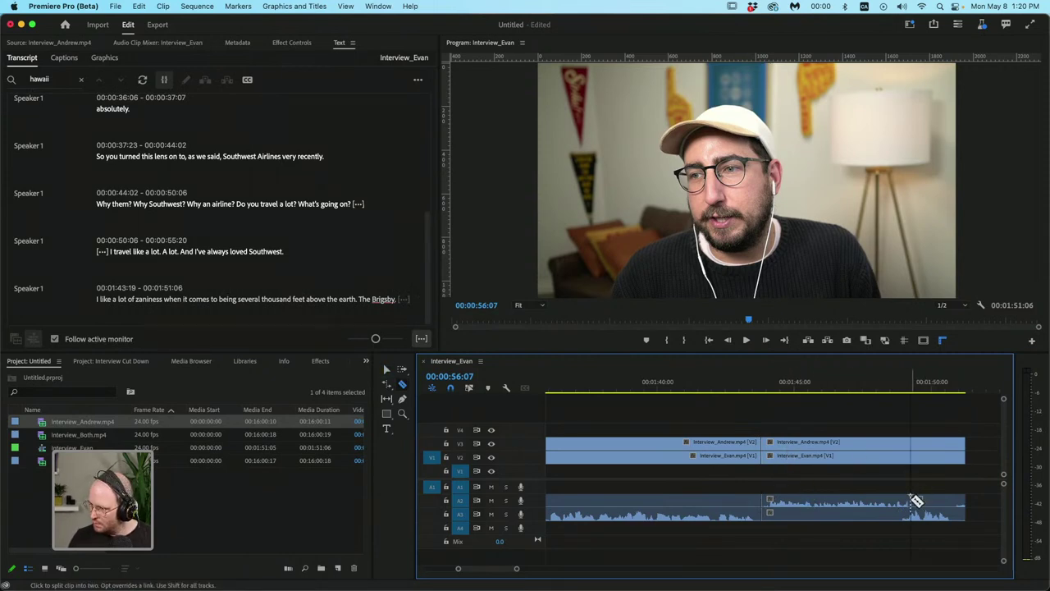
{"action": "left_click", "coordinate": [903, 516]}
{"action": "key", "text": "v"}
{"action": "left_click", "coordinate": [881, 516]}
{"action": "left_click", "coordinate": [940, 500]}
{"action": "key", "text": "Delete"}
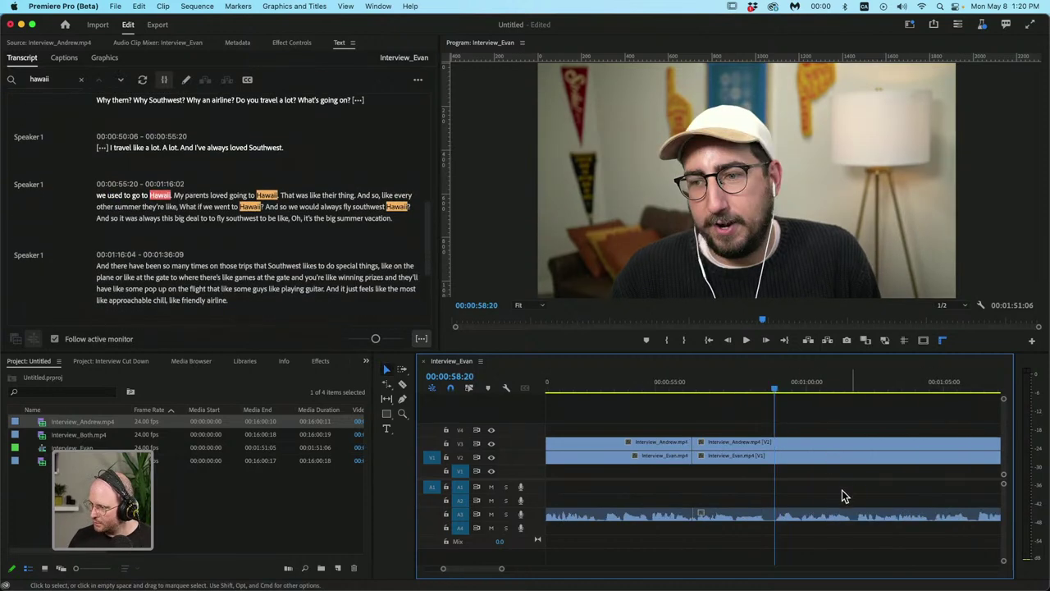
Delete the unwanted pieces of the lower camera clip near the sequence end
{"action": "scroll", "coordinate": [816, 517], "scroll_direction": "right", "scroll_amount": 5}
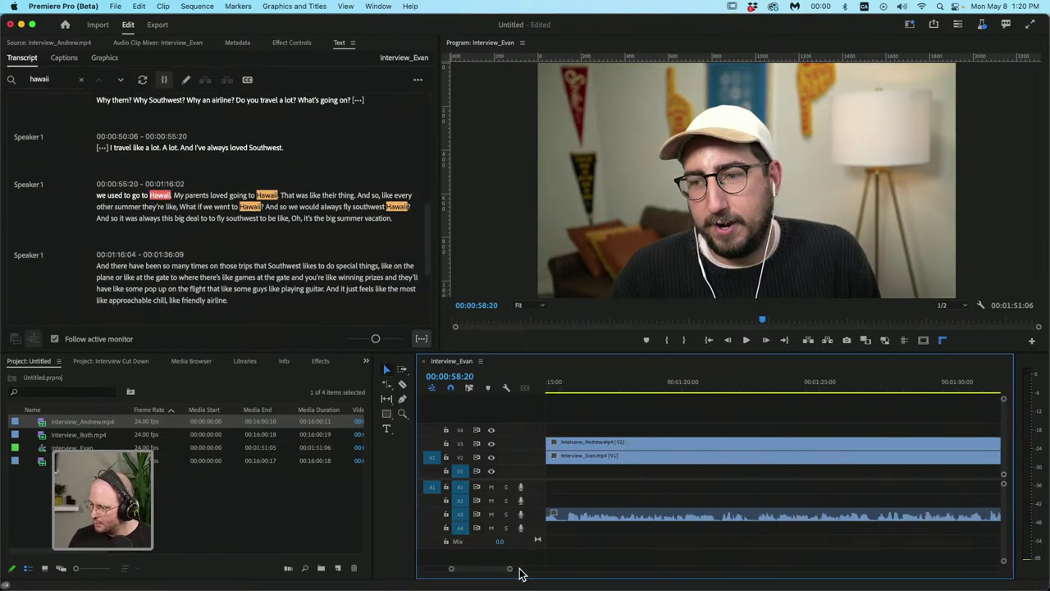
{"action": "left_click_drag", "start_coordinate": [510, 572], "coordinate": [623, 569]}
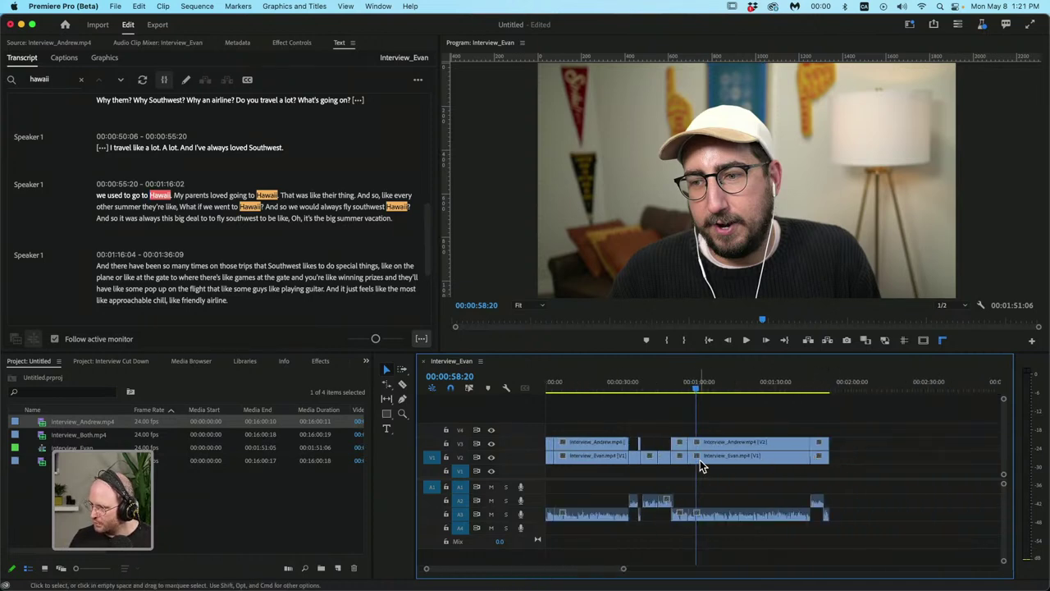
{"action": "left_click", "coordinate": [746, 458]}
{"action": "key", "text": "Delete"}
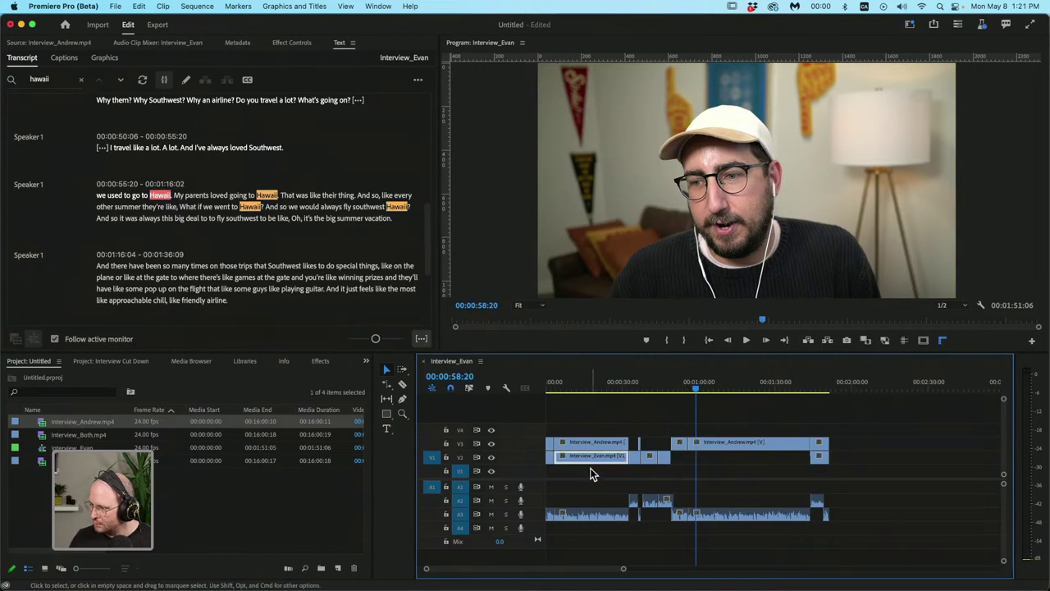
{"action": "key", "text": "Delete"}
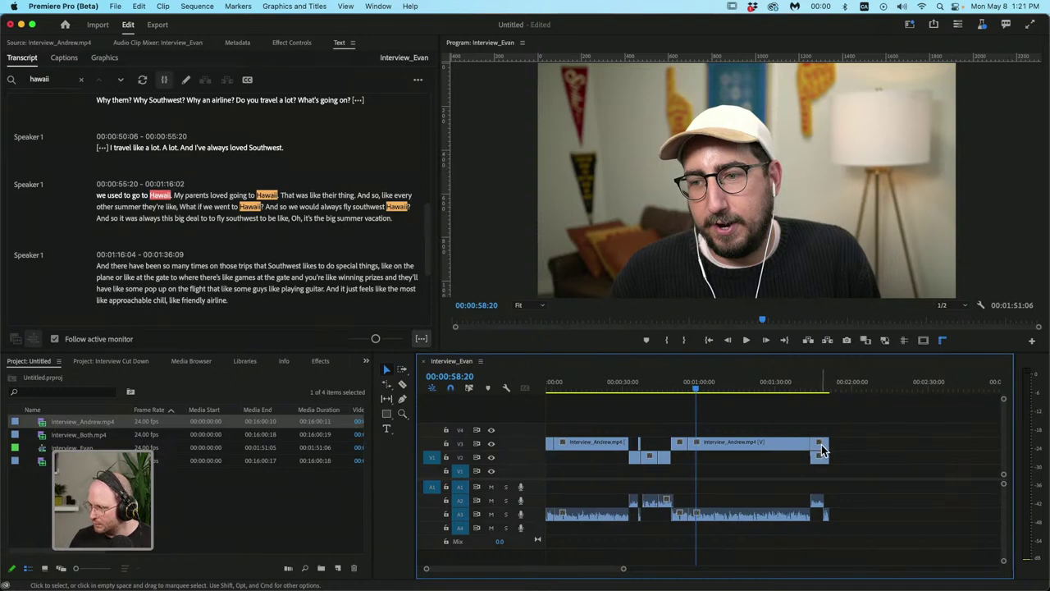
{"action": "left_click", "coordinate": [823, 450]}
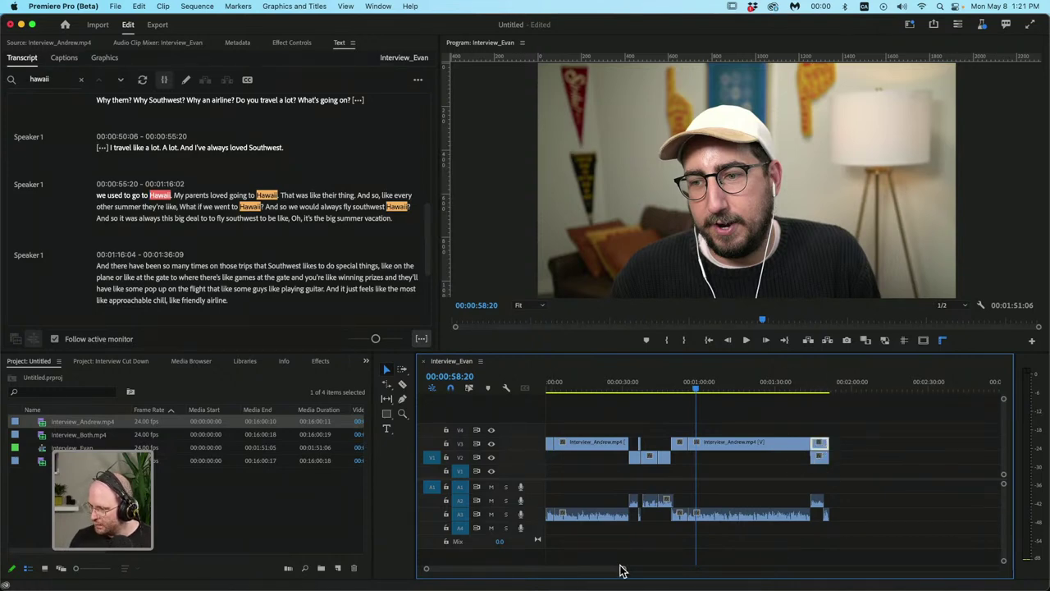
Split the upper clip near 1:44, delete the piece before it, and shorten the lower video's end
{"action": "left_click_drag", "start_coordinate": [621, 570], "coordinate": [605, 571]}
{"action": "key", "text": "z"}
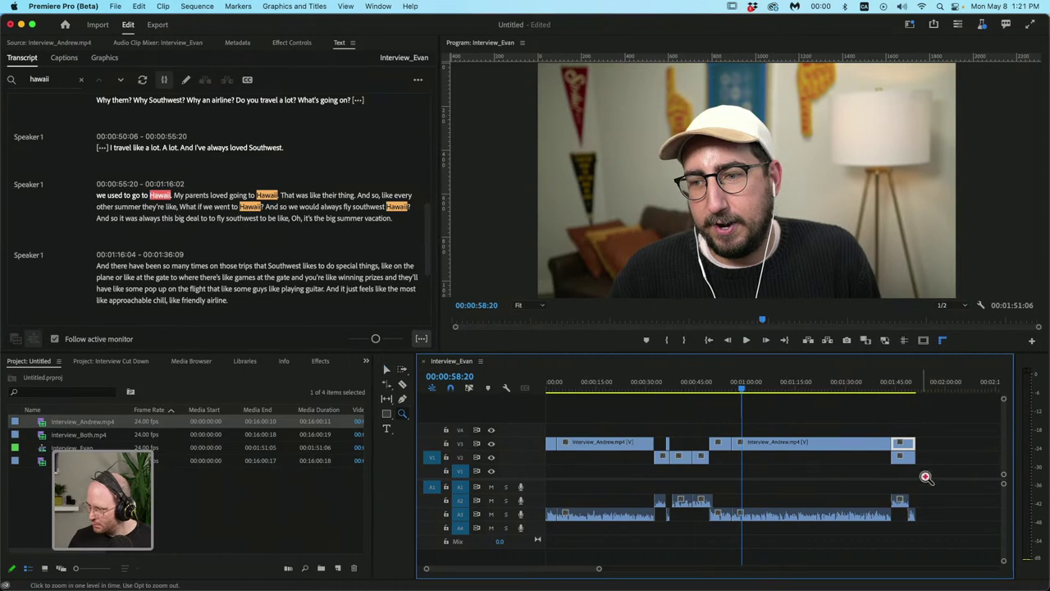
{"action": "left_click", "coordinate": [924, 474]}
{"action": "left_click", "coordinate": [726, 387]}
{"action": "key", "text": "space"}
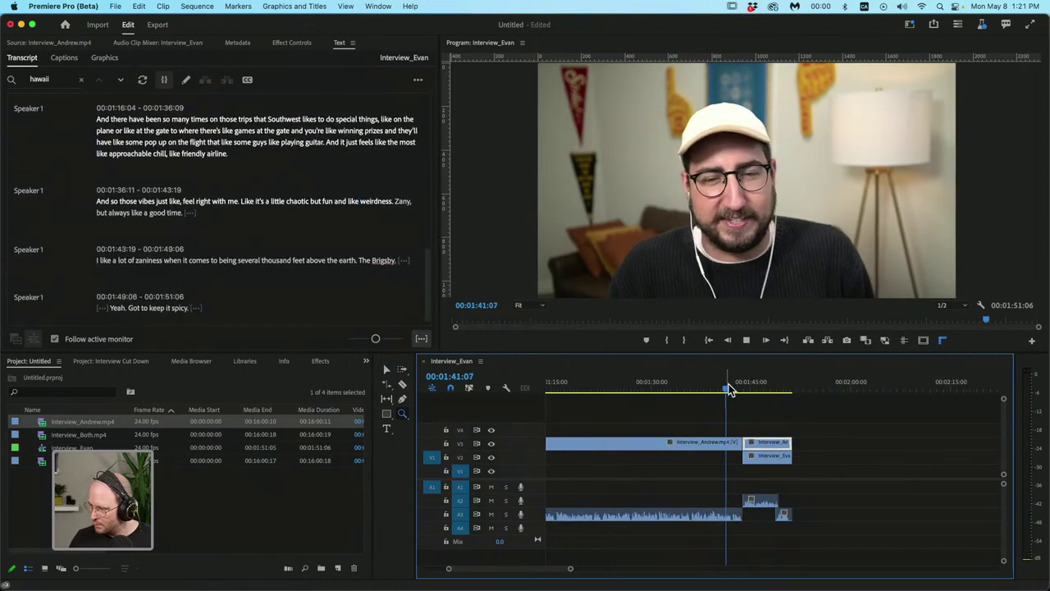
{"action": "key", "text": "c"}
{"action": "left_click", "coordinate": [776, 443]}
{"action": "key", "text": "v"}
{"action": "left_click", "coordinate": [758, 443]}
{"action": "key", "text": "Delete"}
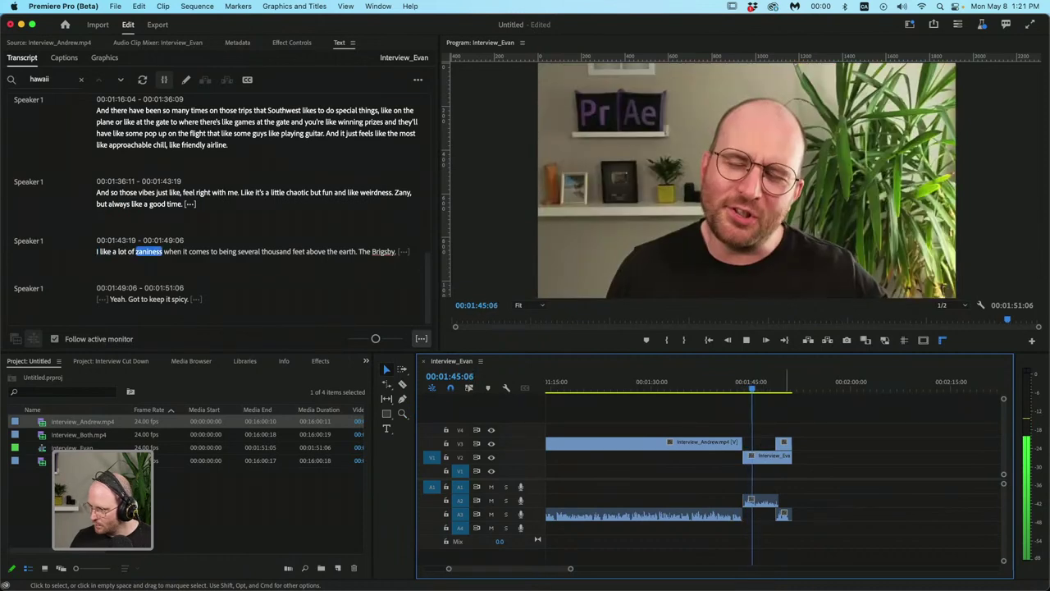
{"action": "left_click_drag", "start_coordinate": [792, 457], "coordinate": [778, 457]}
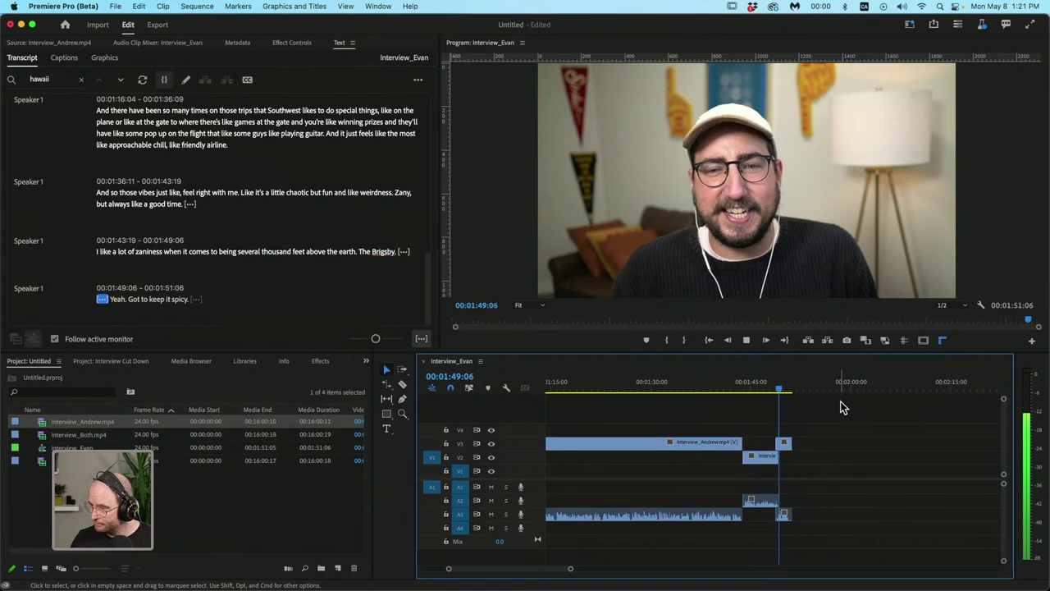
{"action": "key", "text": "space"}
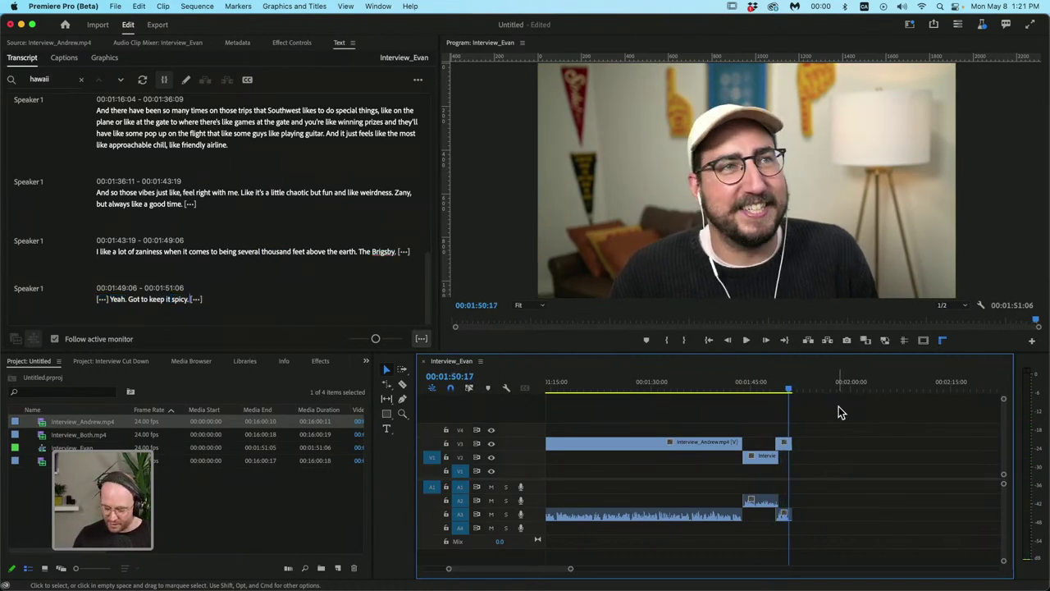
Back at the sequence start, drag the edge of the V2 Interview_Evan cutaway to trim it
{"action": "key", "text": "minus"}
{"action": "key", "text": "minus"}
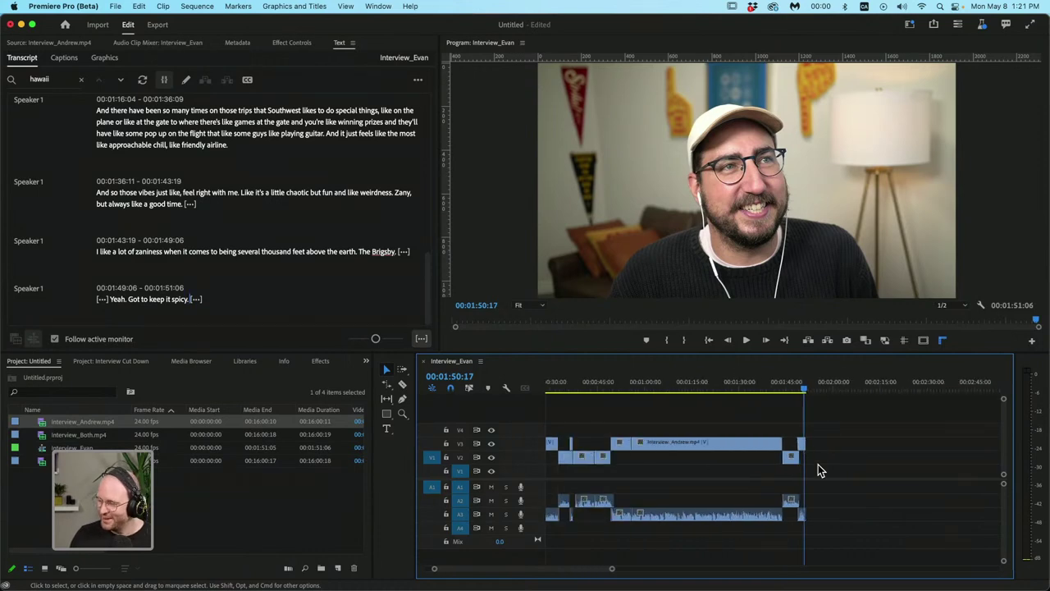
{"action": "key", "text": "minus"}
{"action": "key", "text": "minus"}
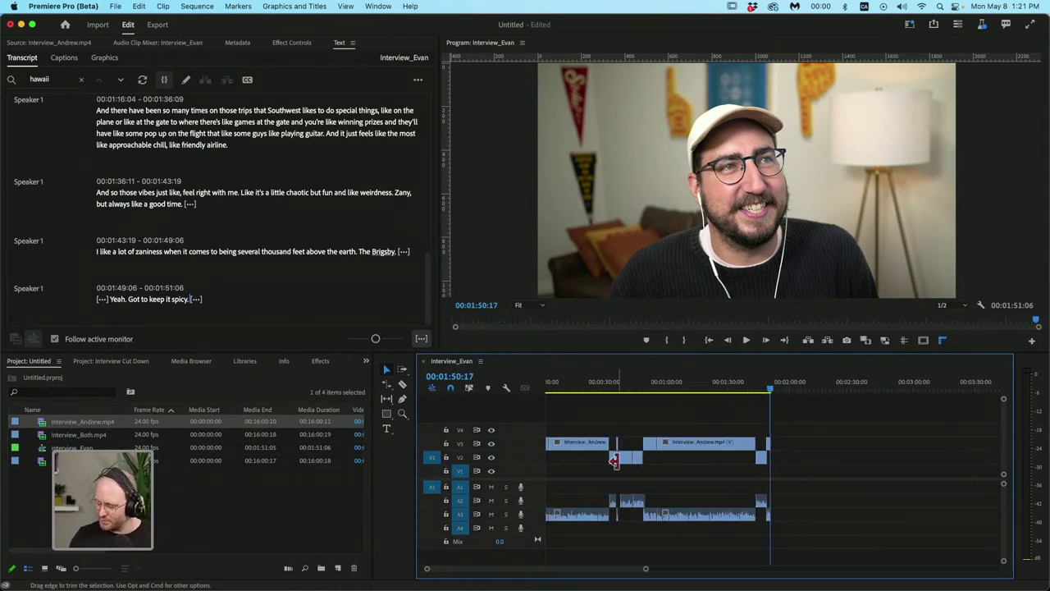
{"action": "key", "text": "Home"}
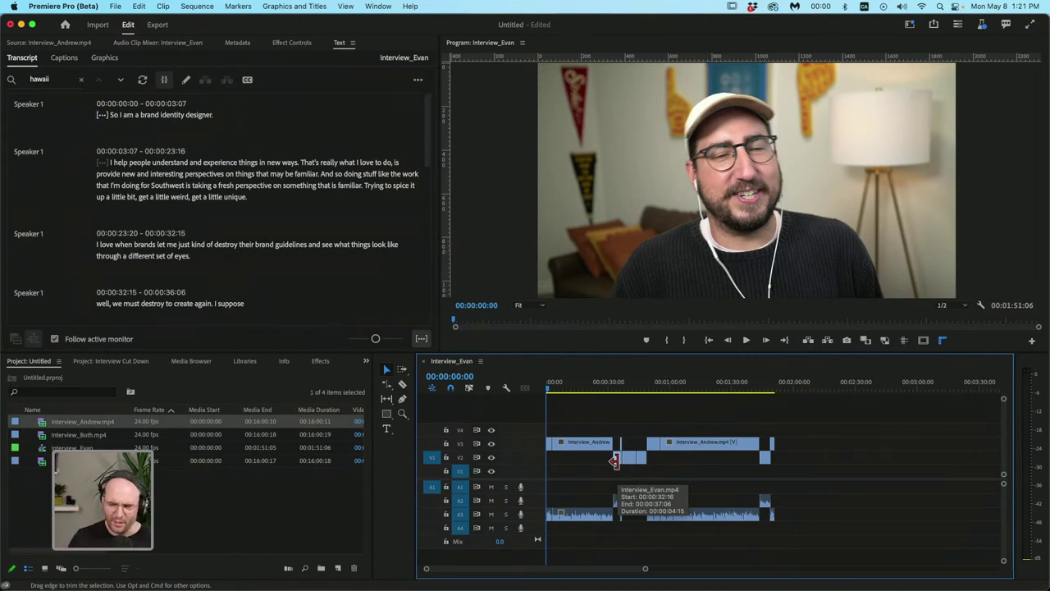
{"action": "left_click_drag", "start_coordinate": [614, 461], "coordinate": [613, 461]}
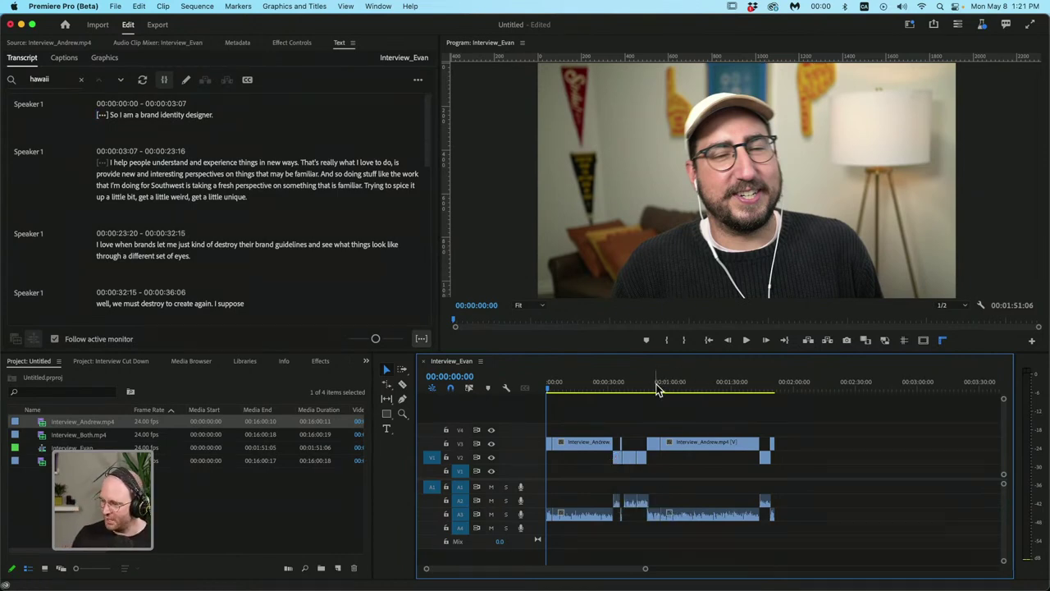
Zoom in and play the Hawaii answer around 55 seconds to find the repeated phrase
{"action": "left_click", "coordinate": [661, 389]}
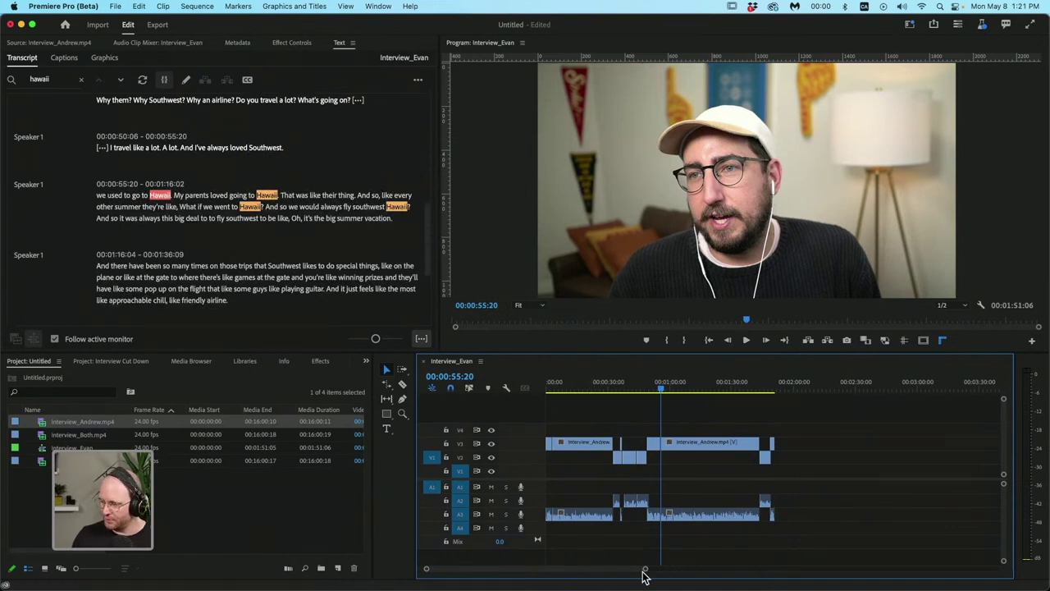
{"action": "key", "text": "equal"}
{"action": "key", "text": "equal"}
{"action": "key", "text": "equal"}
{"action": "key", "text": "equal"}
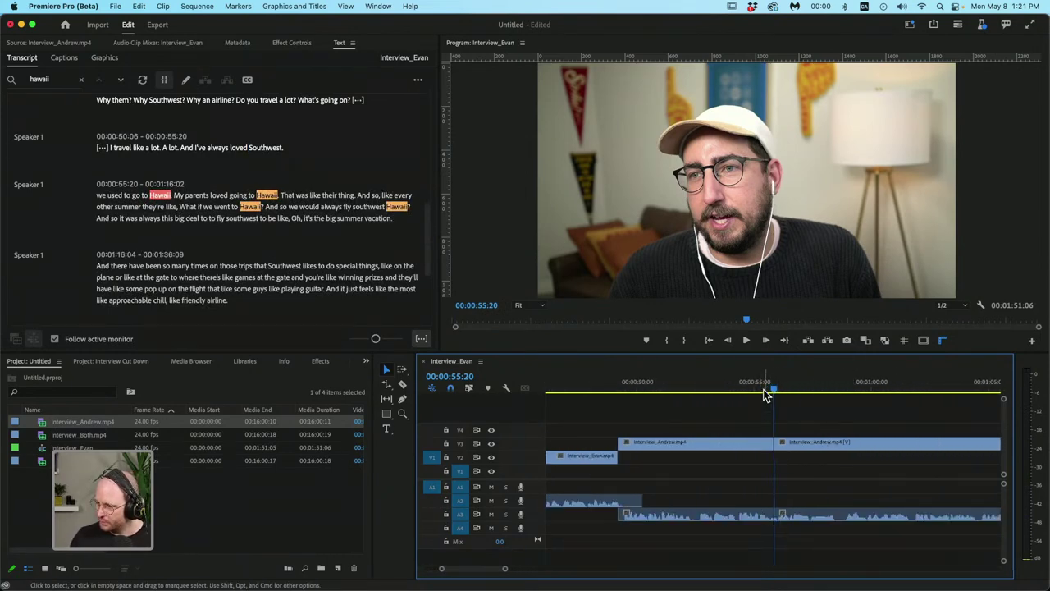
{"action": "key", "text": "space"}
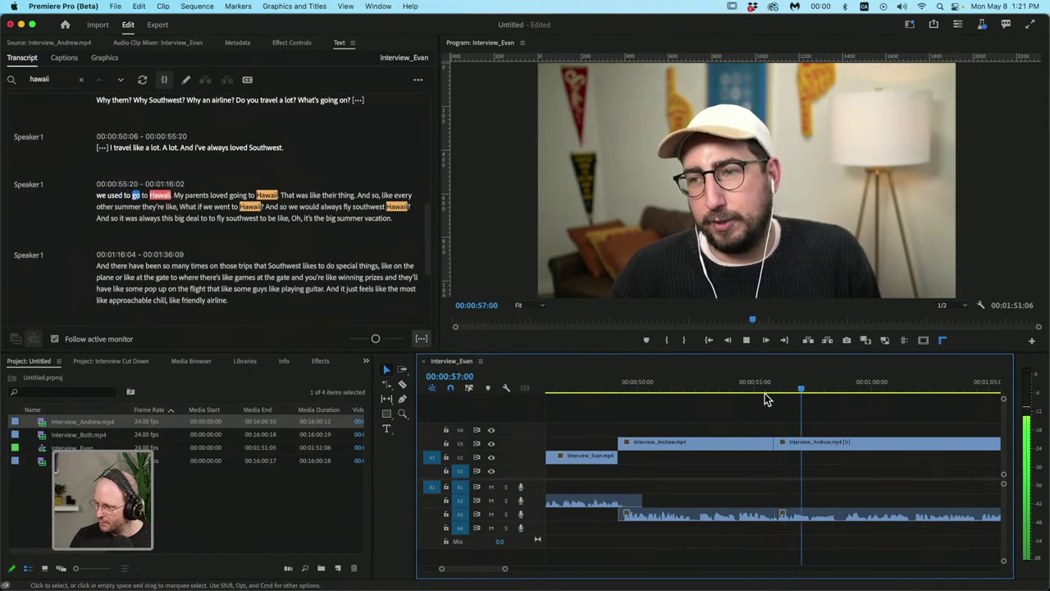
{"action": "key", "text": "space"}
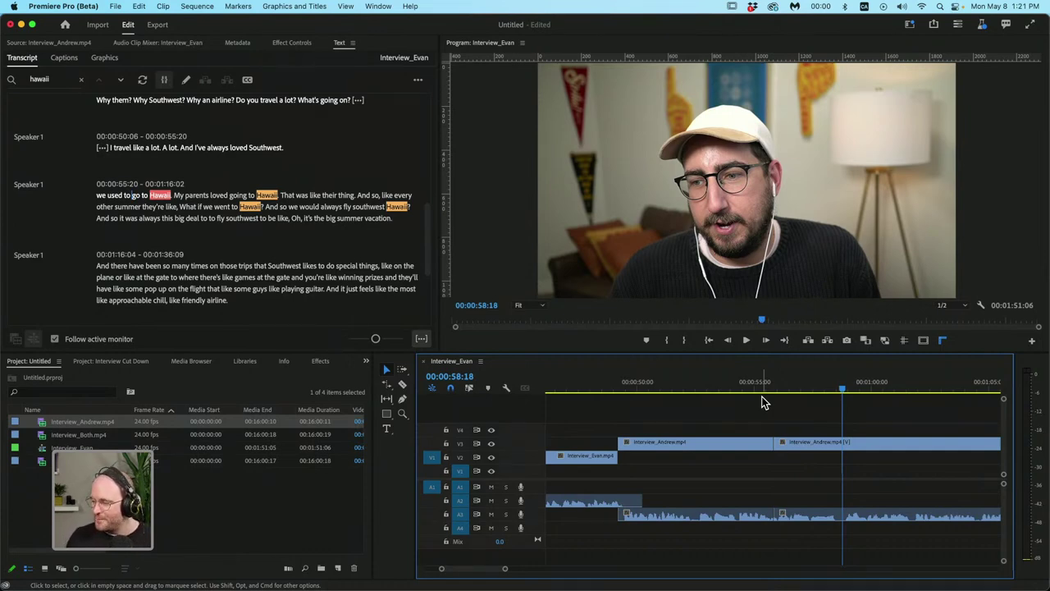
{"action": "left_click", "coordinate": [781, 394]}
{"action": "key", "text": "space"}
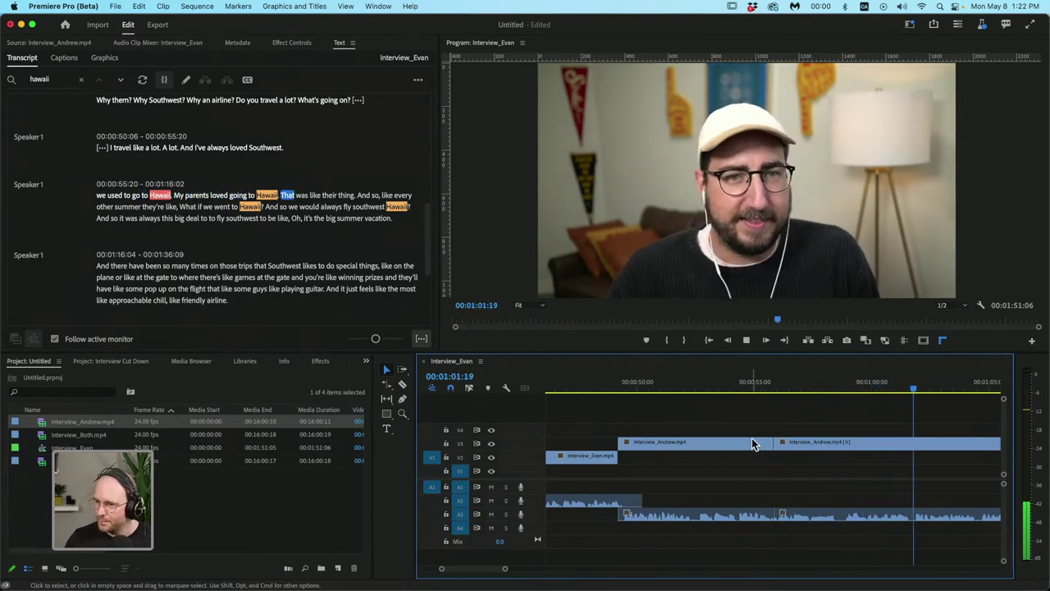
{"action": "key", "text": "space"}
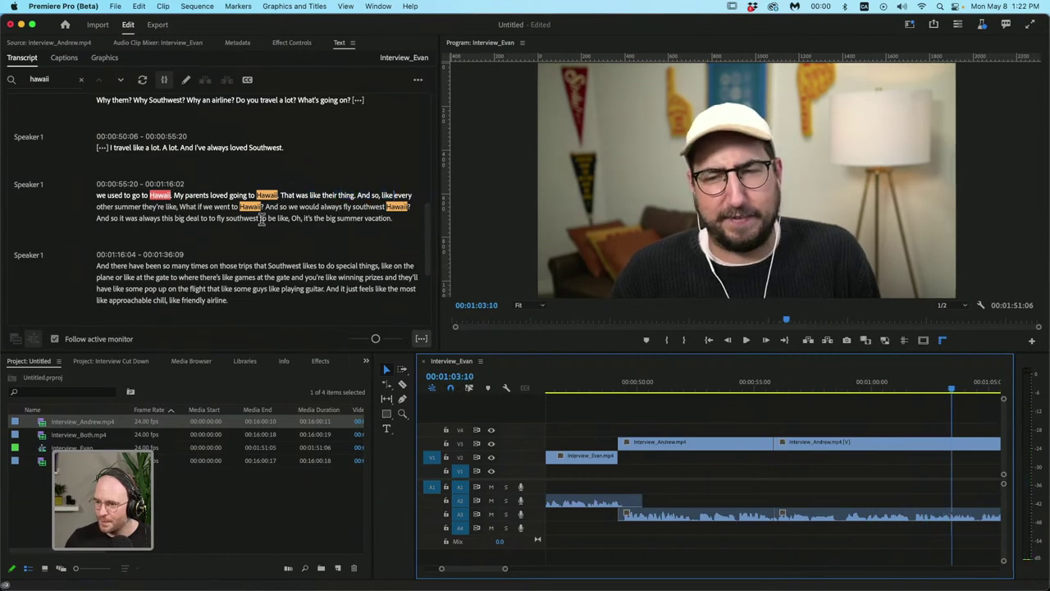
Replay the 'I travel like a lot' line from about 52 seconds to hear the repetition
{"action": "left_click", "coordinate": [334, 195]}
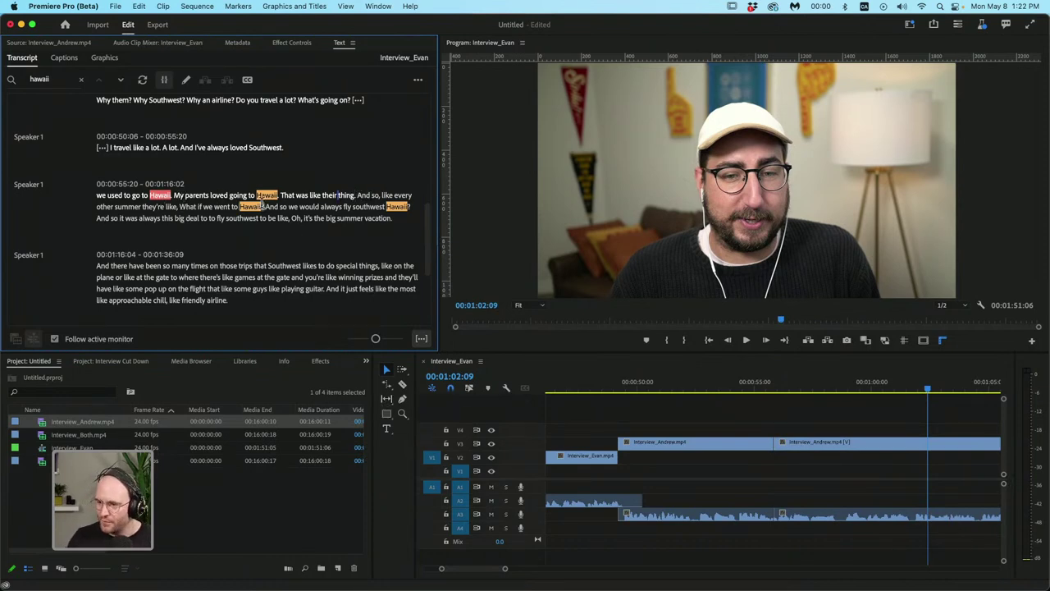
{"action": "left_click", "coordinate": [100, 148]}
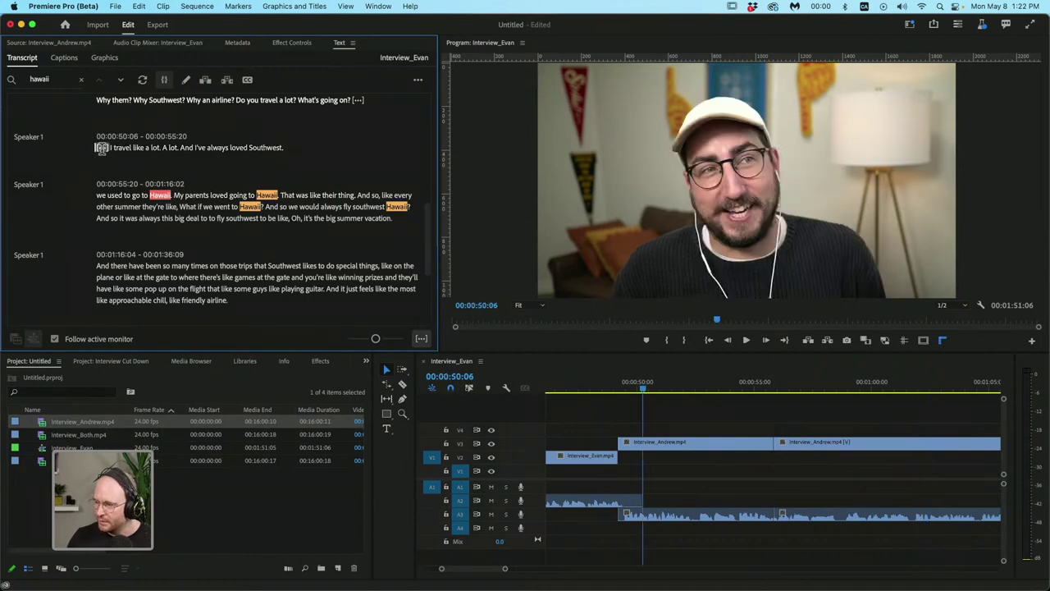
{"action": "left_click", "coordinate": [624, 419]}
{"action": "key", "text": "space"}
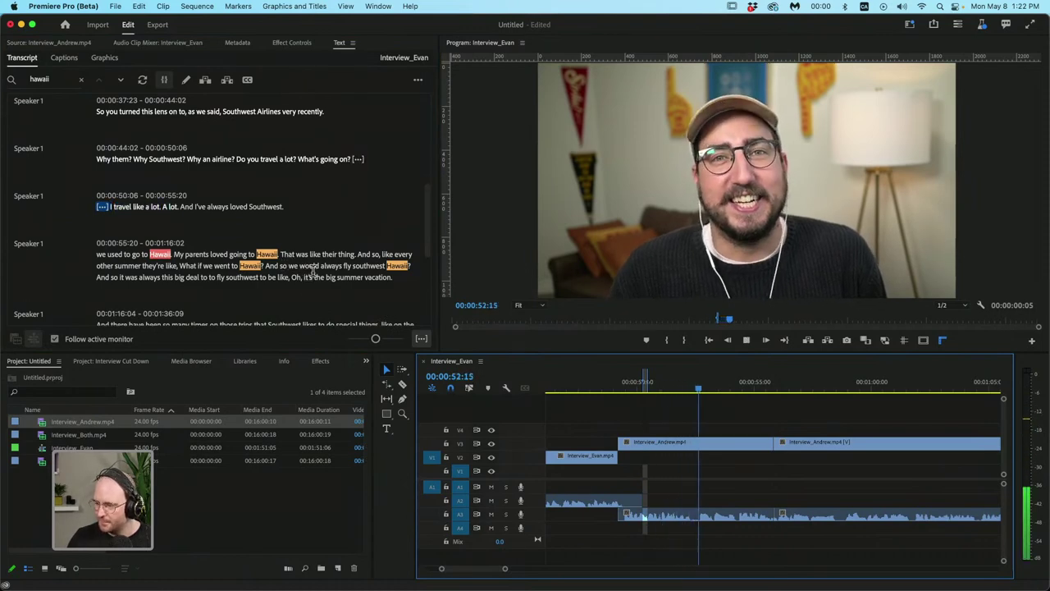
{"action": "key", "text": "space"}
{"action": "left_click", "coordinate": [678, 387]}
{"action": "key", "text": "space"}
{"action": "key", "text": "space"}
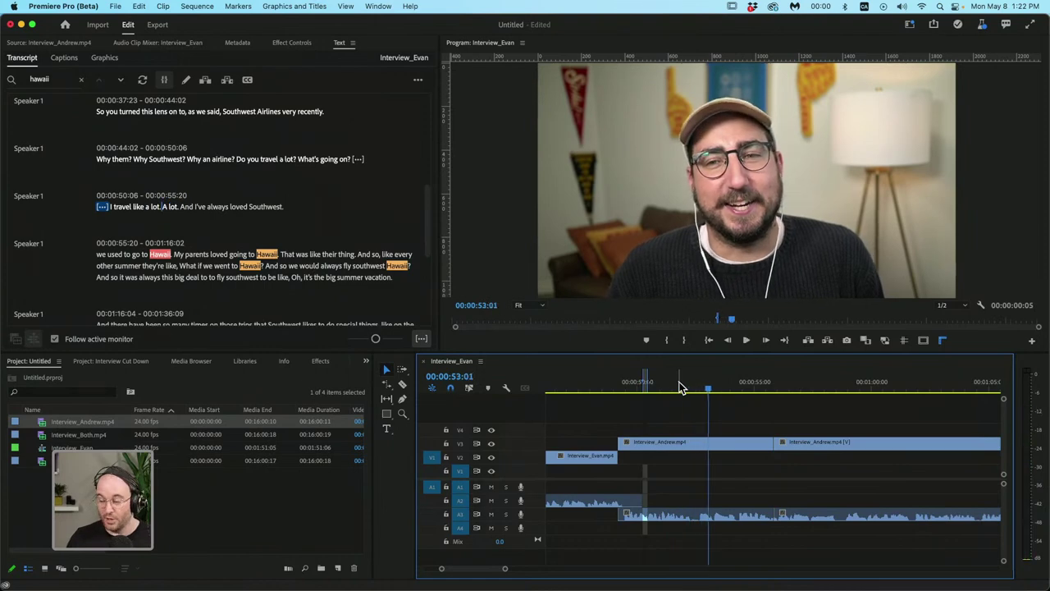
{"action": "key", "text": "space"}
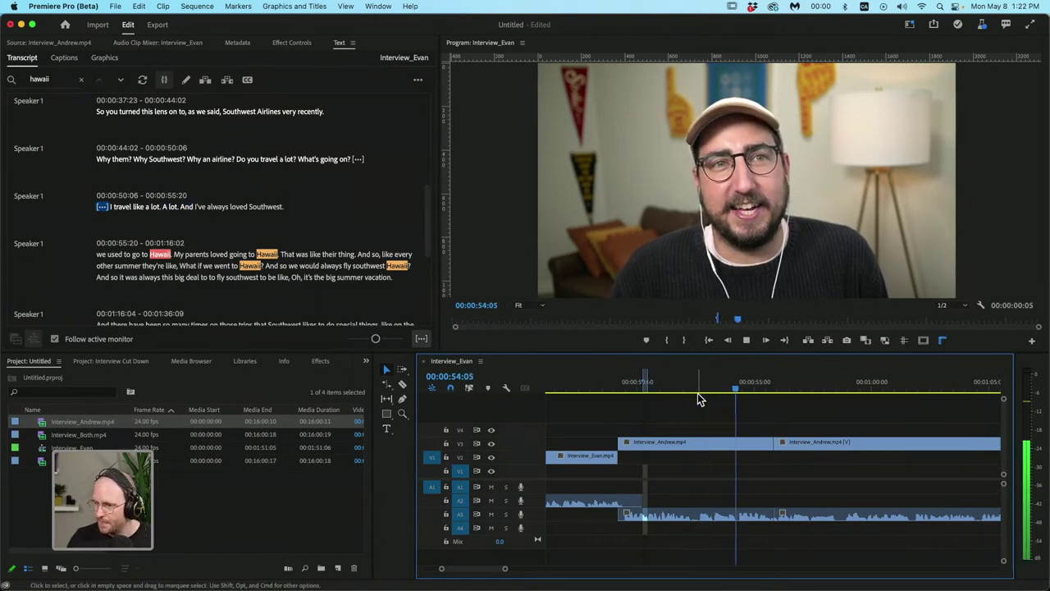
{"action": "key", "text": "space"}
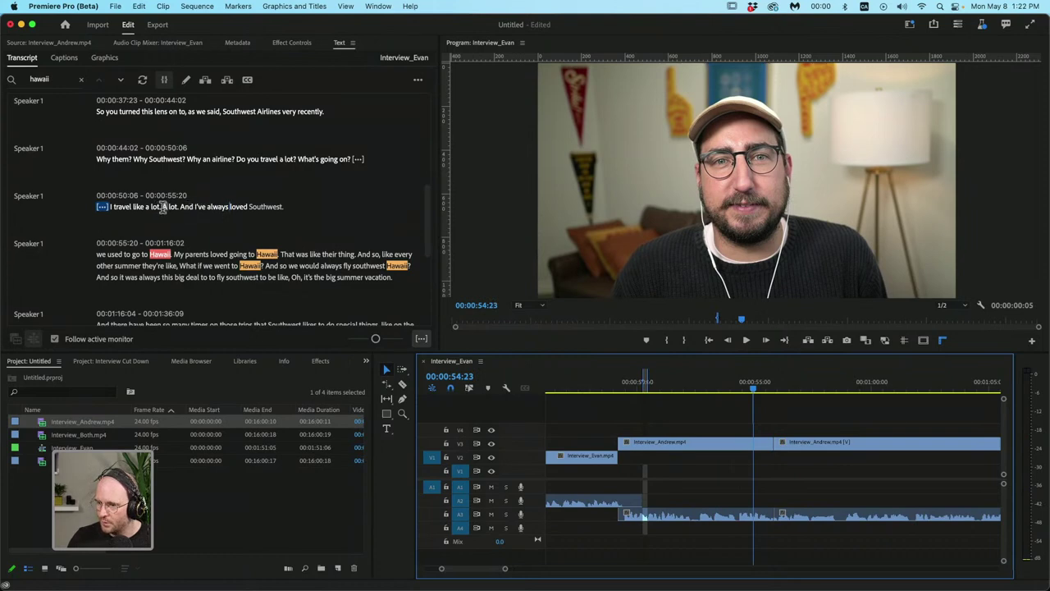
Delete 'A lot. And' from the transcript and play across the new cut
{"action": "double_click", "coordinate": [173, 207]}
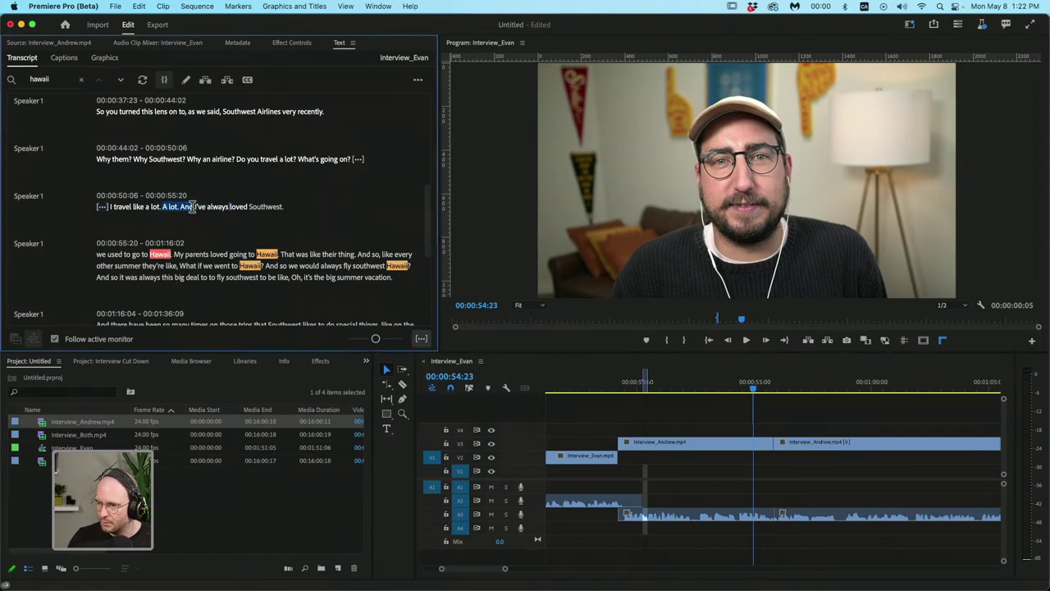
{"action": "key", "text": "BackSpace"}
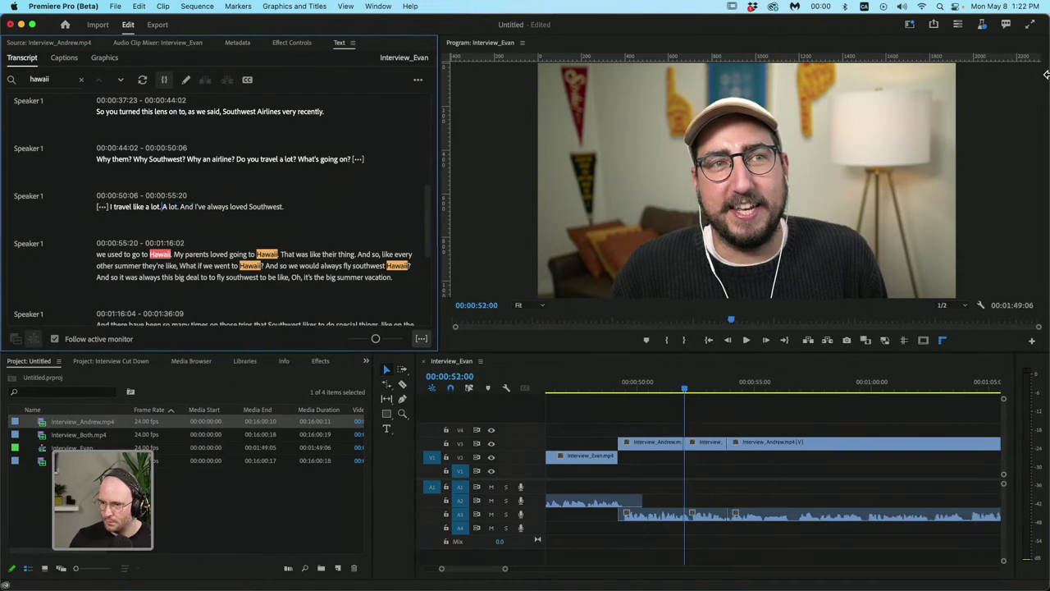
{"action": "left_click", "coordinate": [671, 384]}
{"action": "key", "text": "space"}
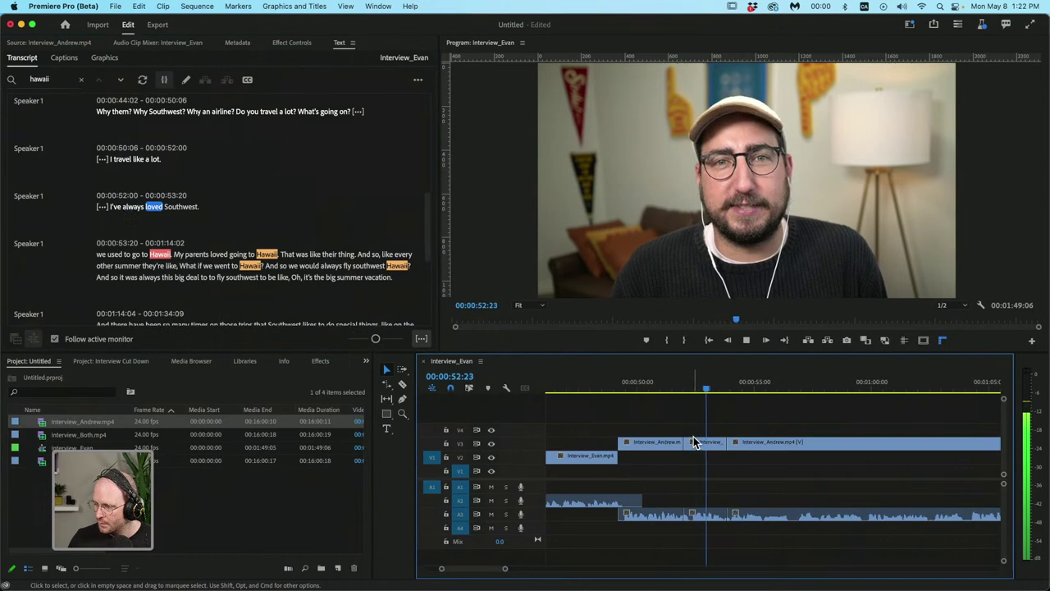
Zoom in on the new cut and trim the short middle clip's start later
{"action": "left_click", "coordinate": [693, 514]}
{"action": "left_click", "coordinate": [694, 514]}
{"action": "left_click_drag", "start_coordinate": [504, 568], "coordinate": [470, 567]}
{"action": "left_click_drag", "start_coordinate": [666, 514], "coordinate": [688, 514]}
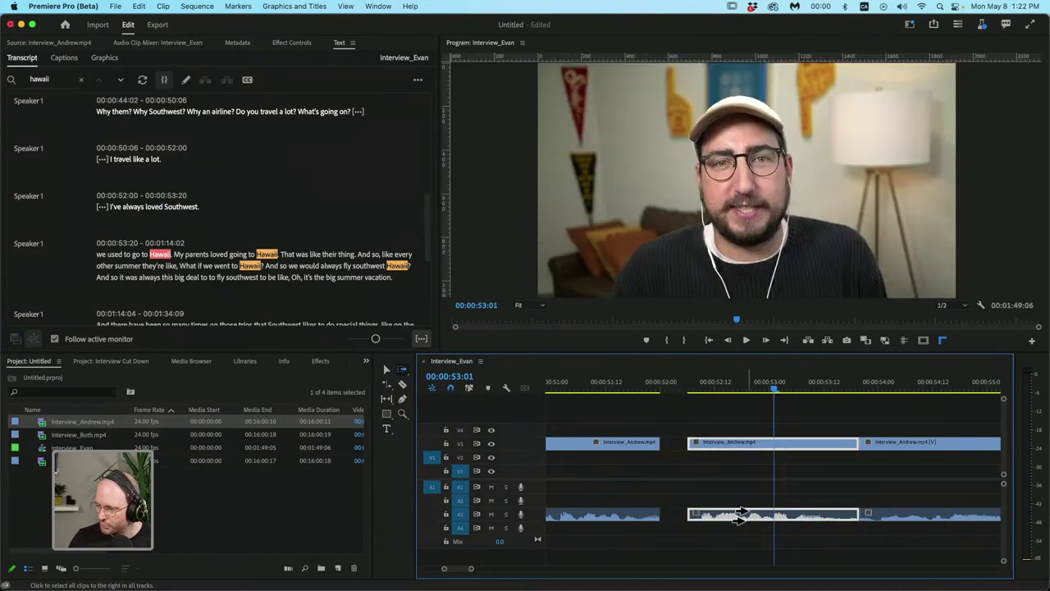
{"action": "left_click", "coordinate": [646, 385]}
{"action": "key", "text": "space"}
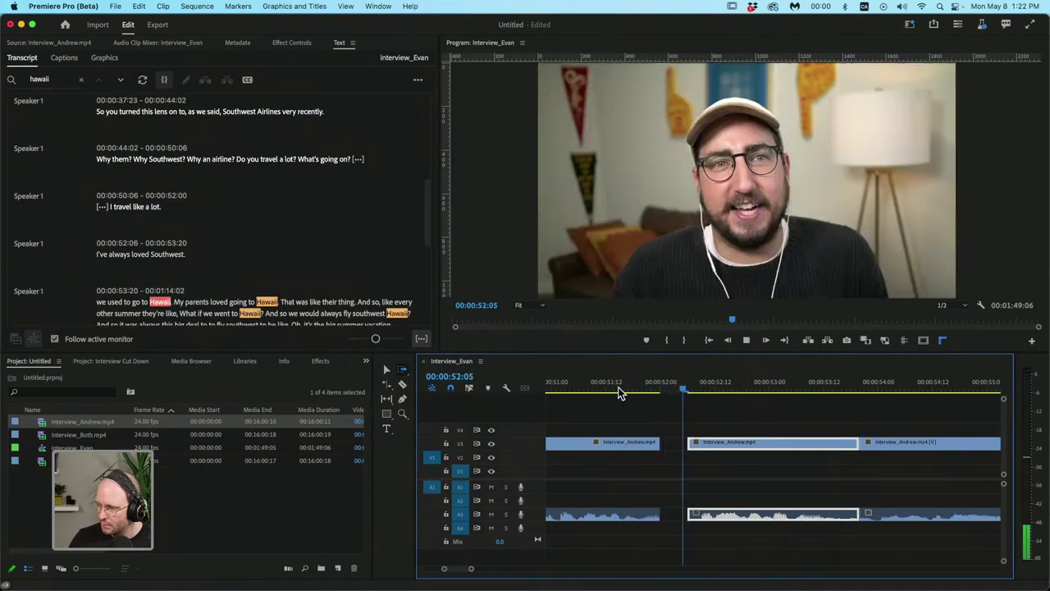
Extend the left clip's end two frames, slide the middle clip left to close the gap, and replay
{"action": "left_click", "coordinate": [659, 443]}
{"action": "left_click_drag", "start_coordinate": [658, 515], "coordinate": [668, 516]}
{"action": "left_click_drag", "start_coordinate": [711, 447], "coordinate": [692, 469]}
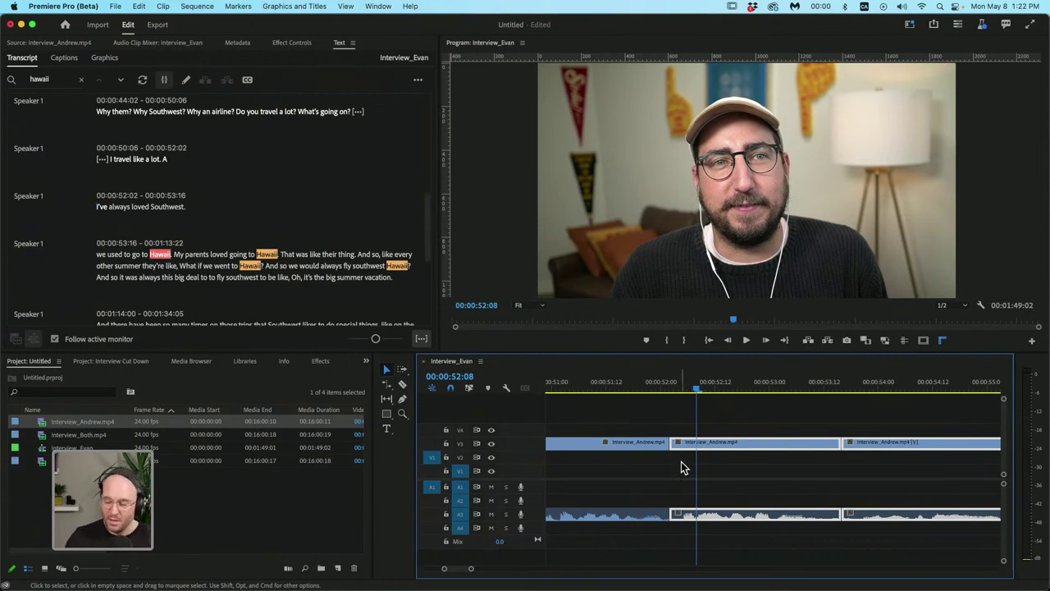
{"action": "key", "text": "minus"}
{"action": "left_click", "coordinate": [710, 391]}
{"action": "key", "text": "space"}
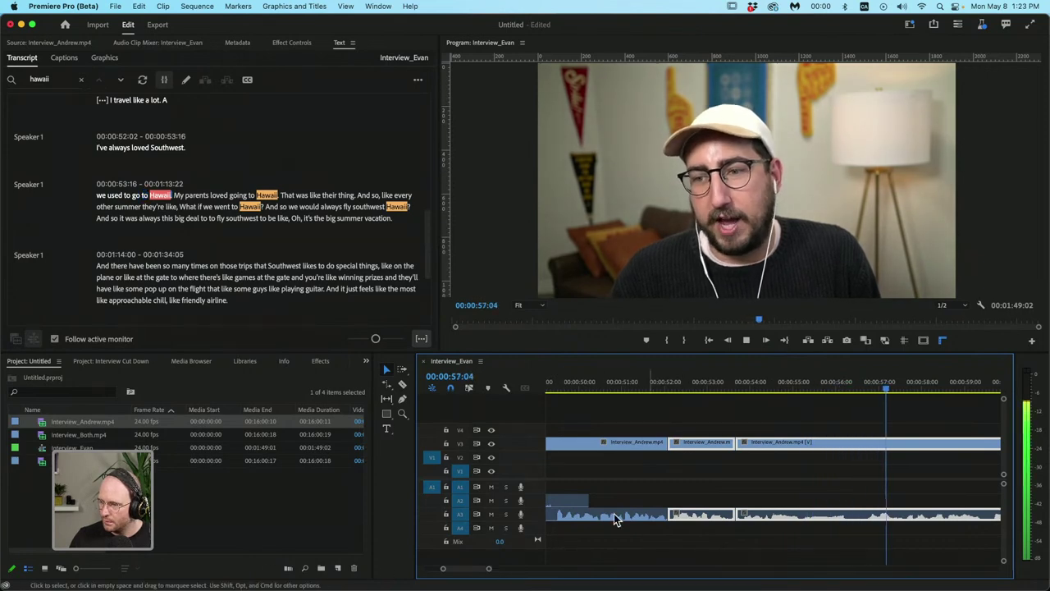
{"action": "key", "text": "space"}
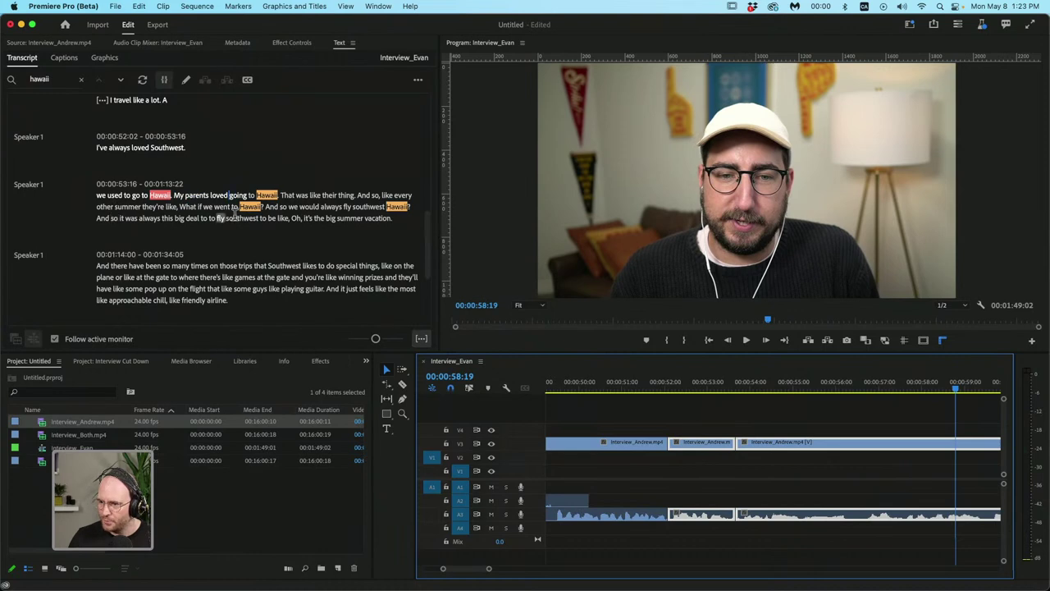
{"action": "scroll", "coordinate": [218, 246], "scroll_direction": "down", "scroll_amount": 1}
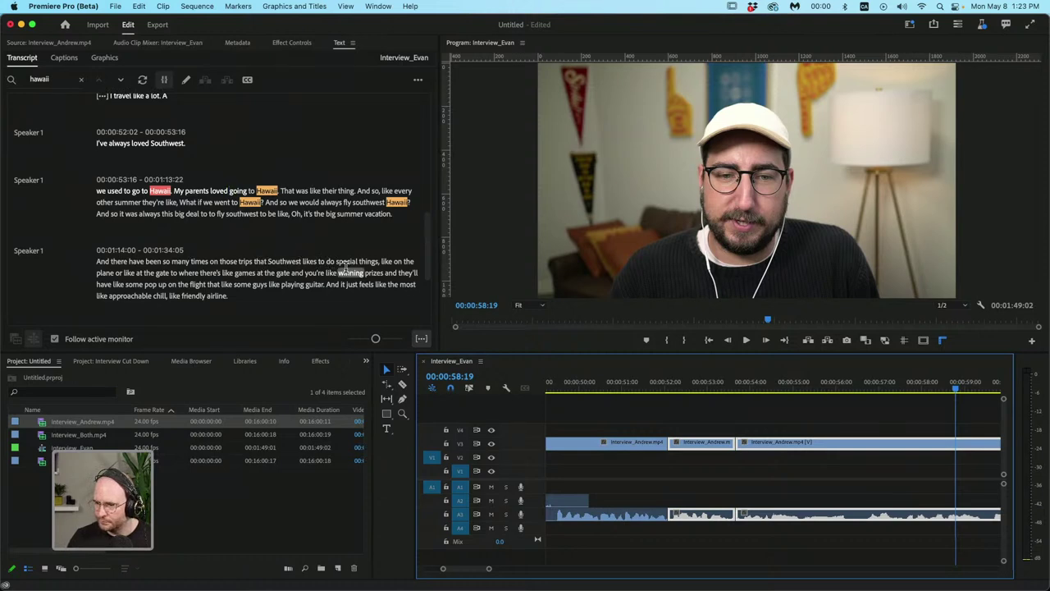
{"action": "scroll", "coordinate": [316, 273], "scroll_direction": "down", "scroll_amount": 3}
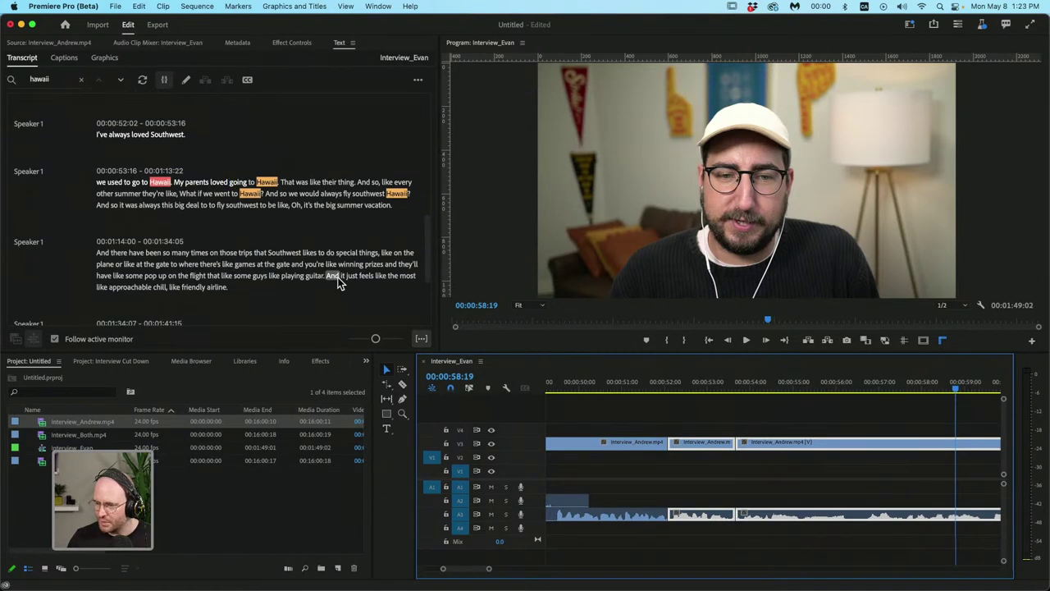
{"action": "scroll", "coordinate": [233, 273], "scroll_direction": "down", "scroll_amount": 2}
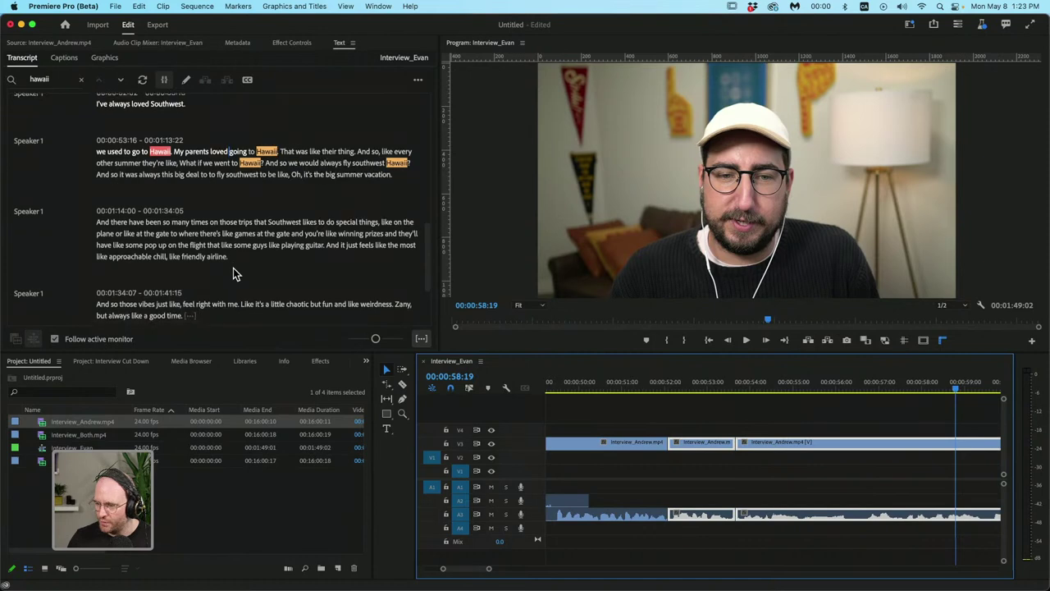
{"action": "left_click", "coordinate": [738, 501]}
{"action": "scroll", "coordinate": [738, 502], "scroll_direction": "down", "scroll_amount": 5}
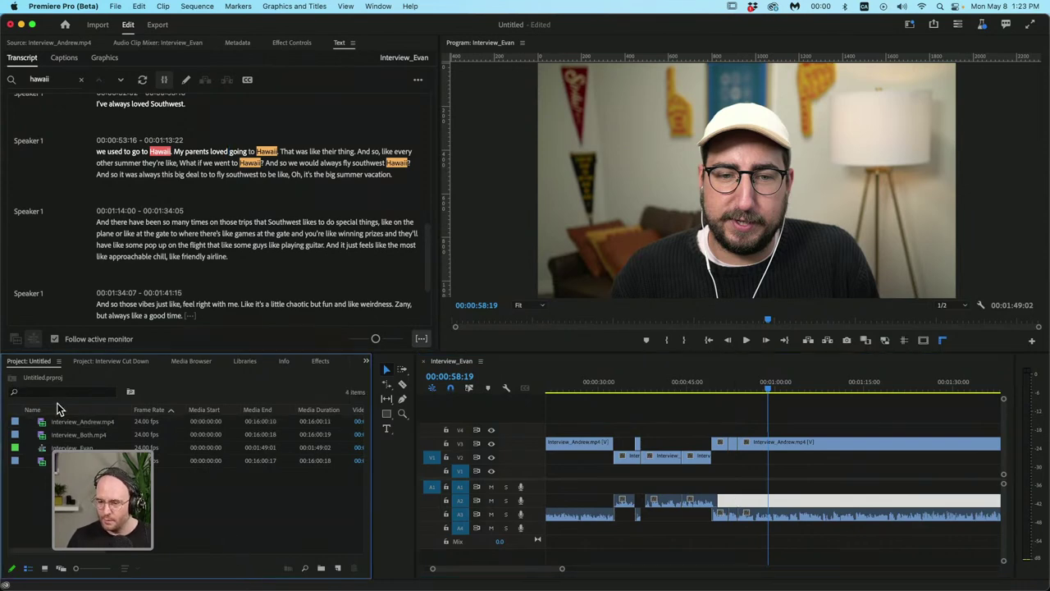
Open the Interview Cutdown Cleaned Up sequence and play it from about 53 seconds
{"action": "left_click", "coordinate": [117, 360]}
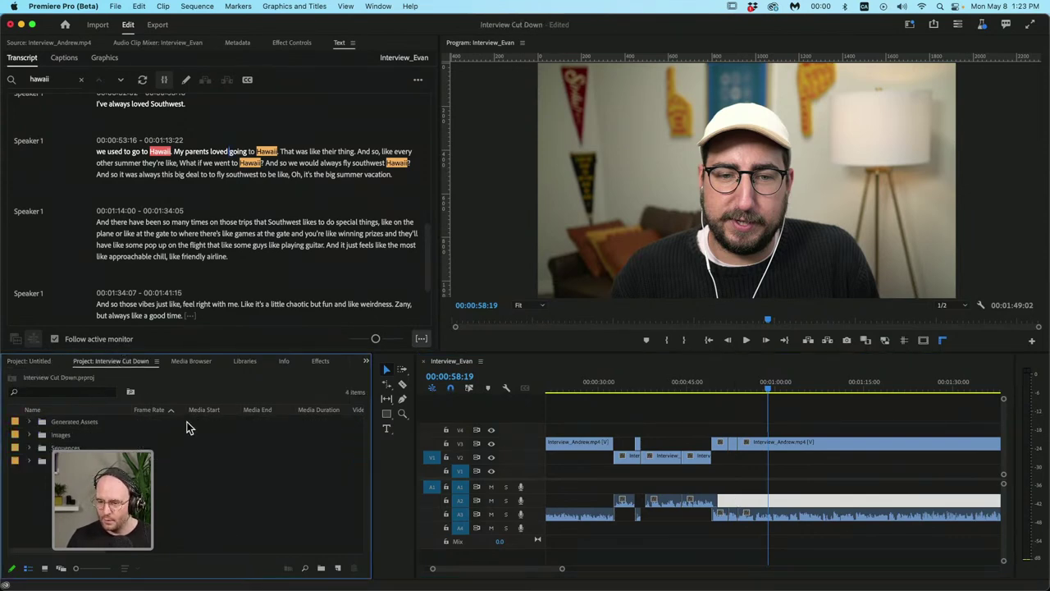
{"action": "left_click", "coordinate": [27, 450]}
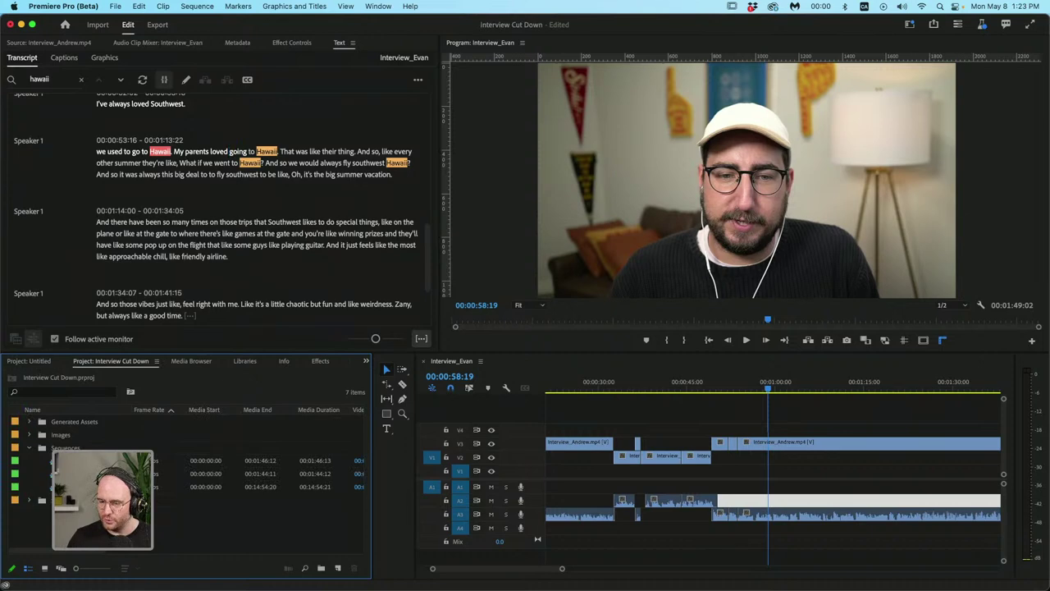
{"action": "double_click", "coordinate": [51, 474]}
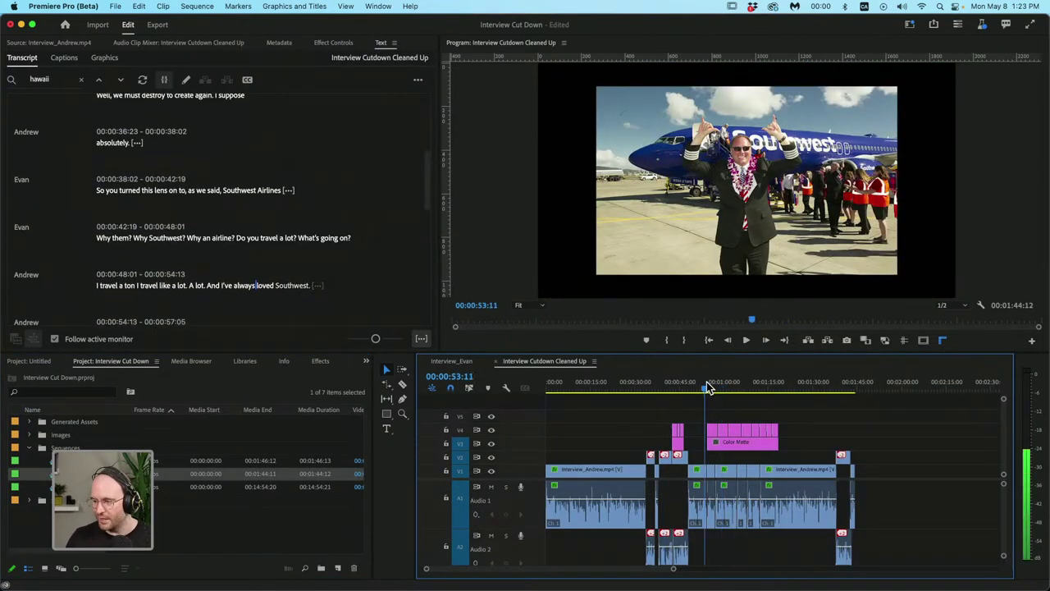
{"action": "left_click", "coordinate": [706, 386]}
{"action": "key", "text": "space"}
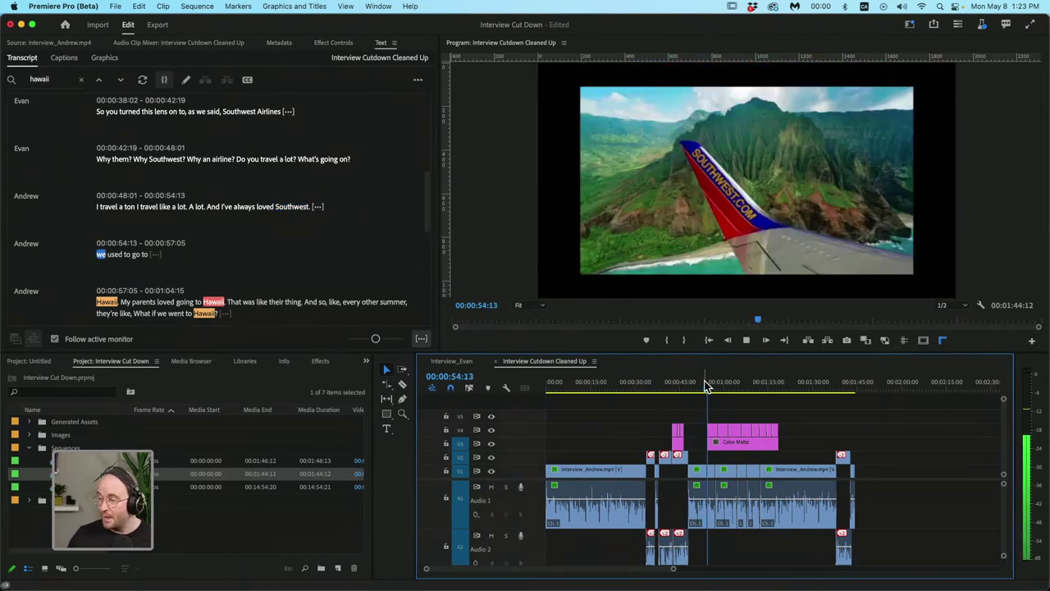
{"action": "key", "text": "space"}
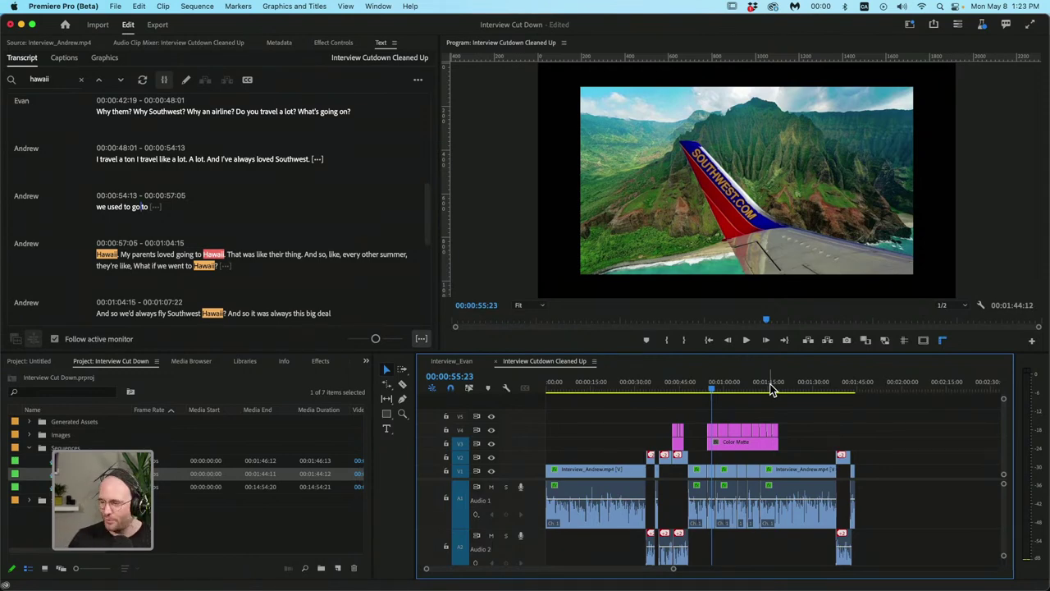
Review B-roll around 1:14, scrub 1:04–1:08 over the Color Matte, and play from 41 seconds
{"action": "left_click", "coordinate": [772, 389]}
{"action": "key", "text": "space"}
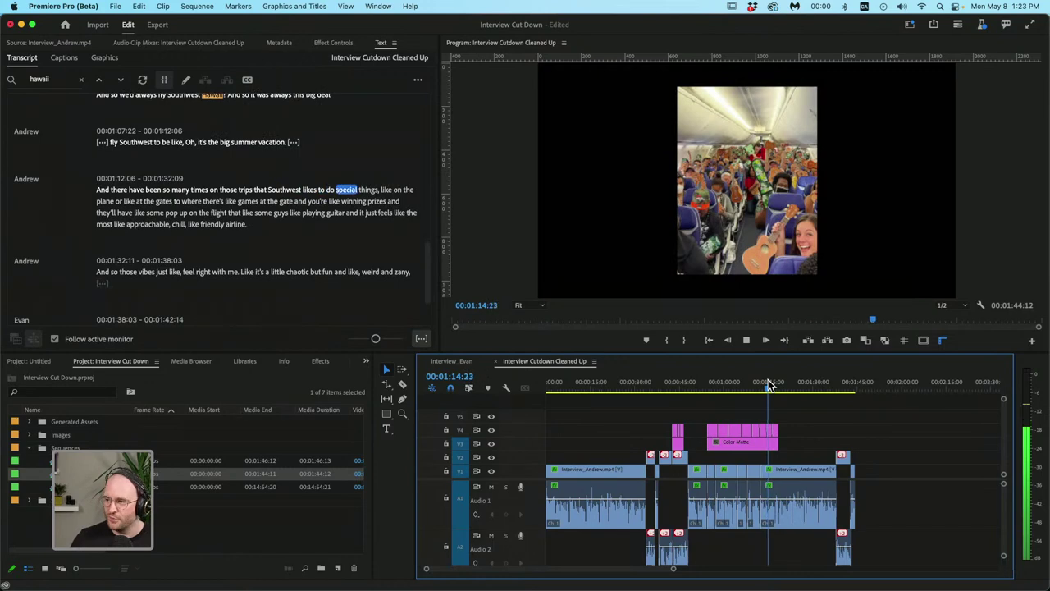
{"action": "key", "text": "space"}
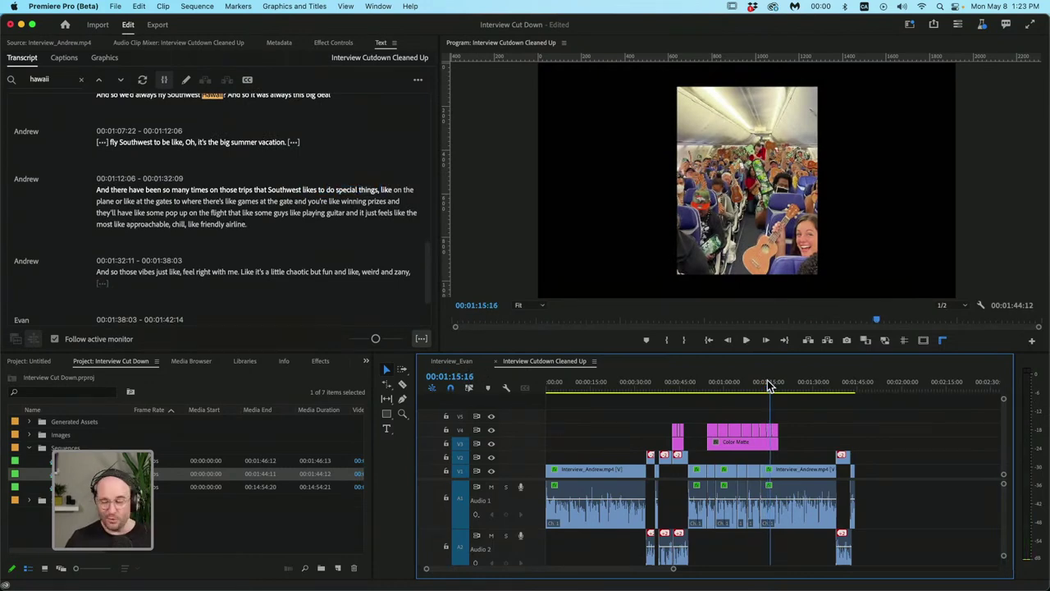
{"action": "left_click", "coordinate": [714, 443]}
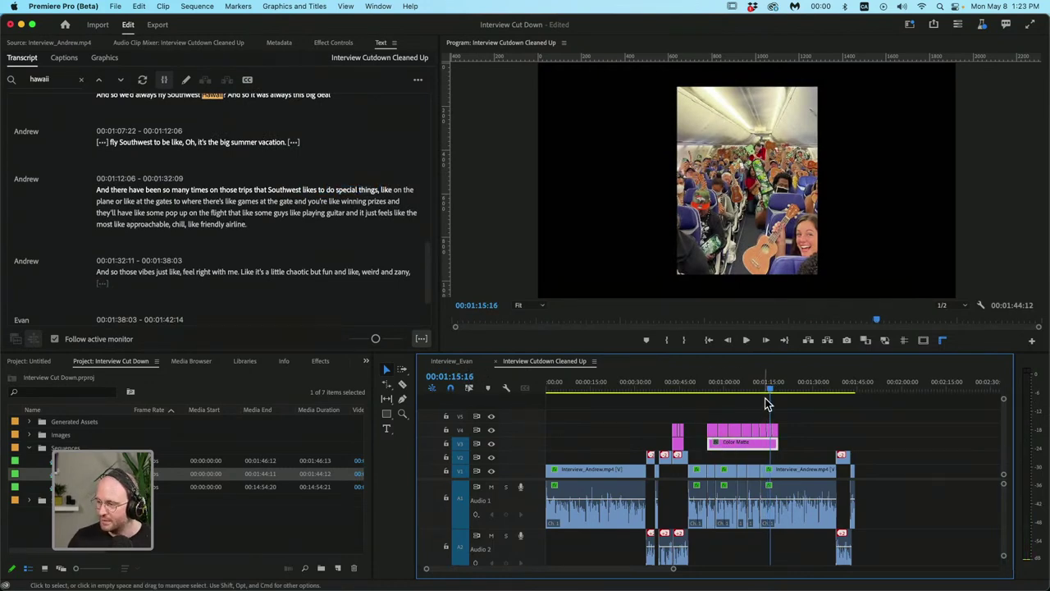
{"action": "left_click_drag", "start_coordinate": [764, 392], "coordinate": [677, 410]}
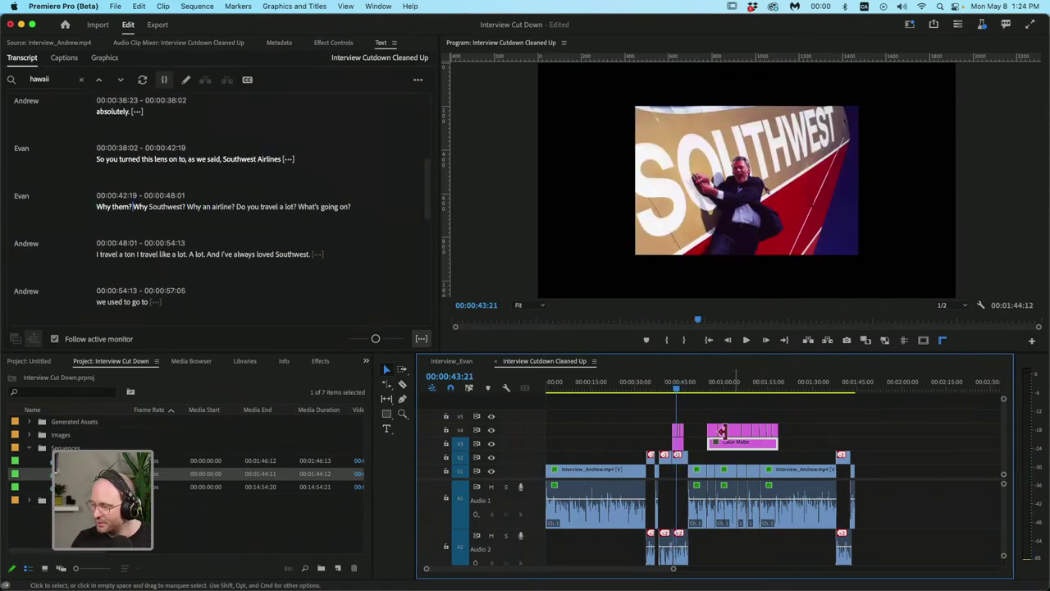
{"action": "left_click", "coordinate": [670, 387]}
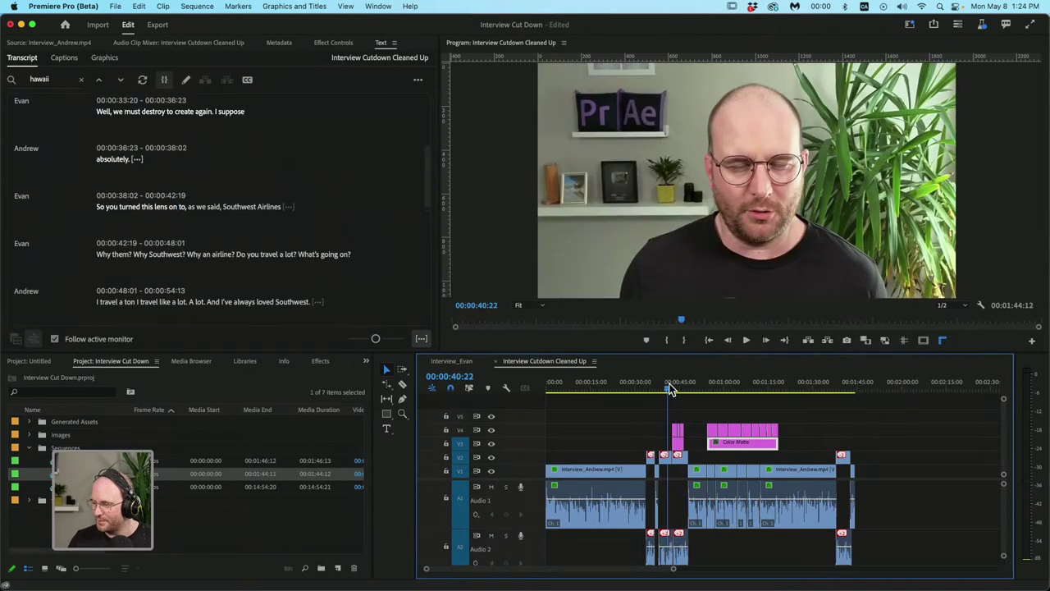
{"action": "key", "text": "space"}
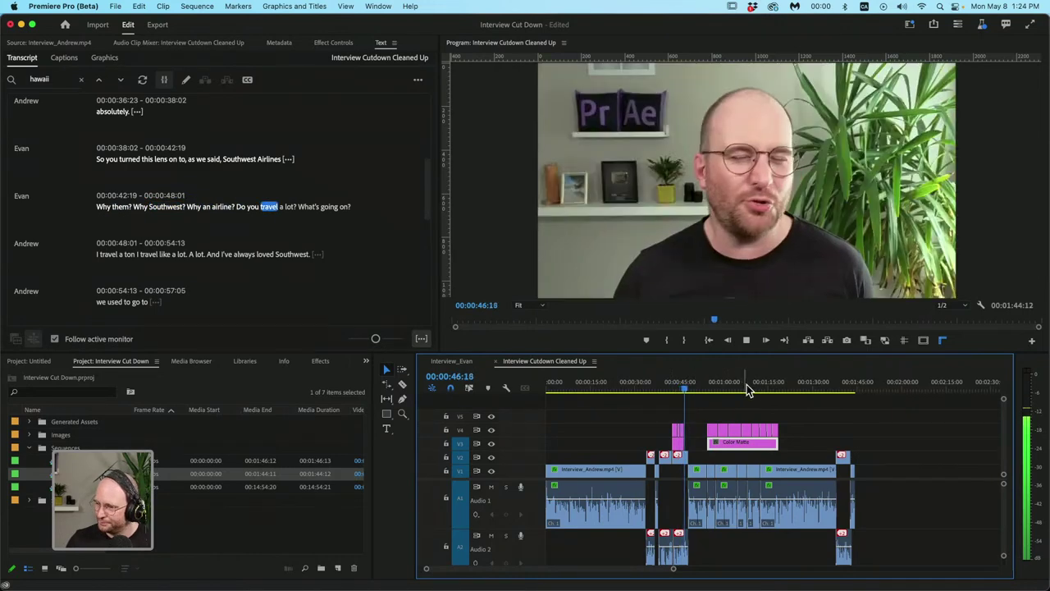
{"action": "key", "text": "space"}
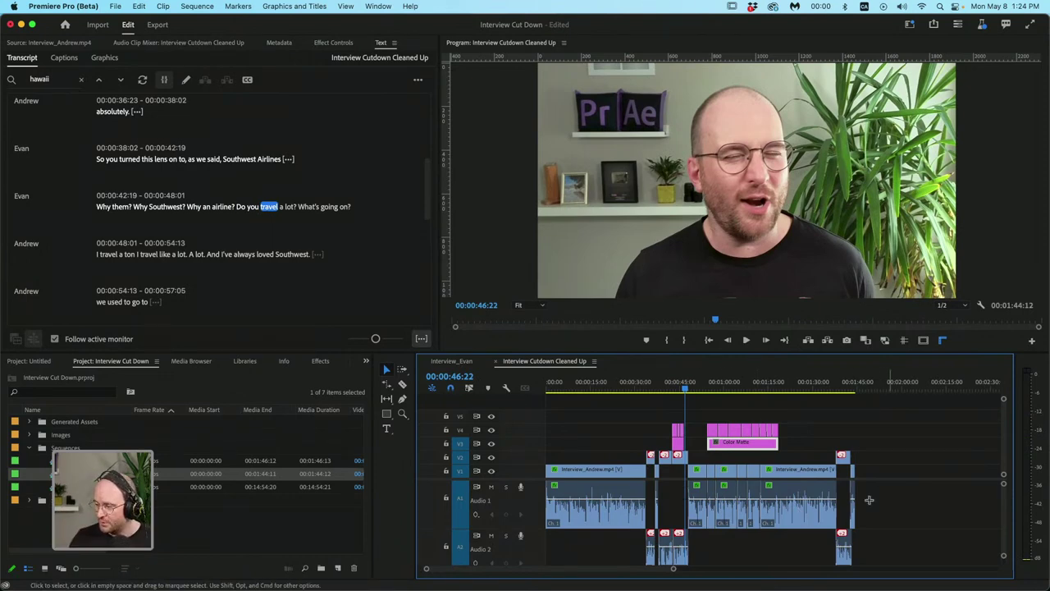
Zoom into the A1 interview audio edits and select all clips forward with Track Select
{"action": "left_click_drag", "start_coordinate": [889, 498], "coordinate": [572, 521]}
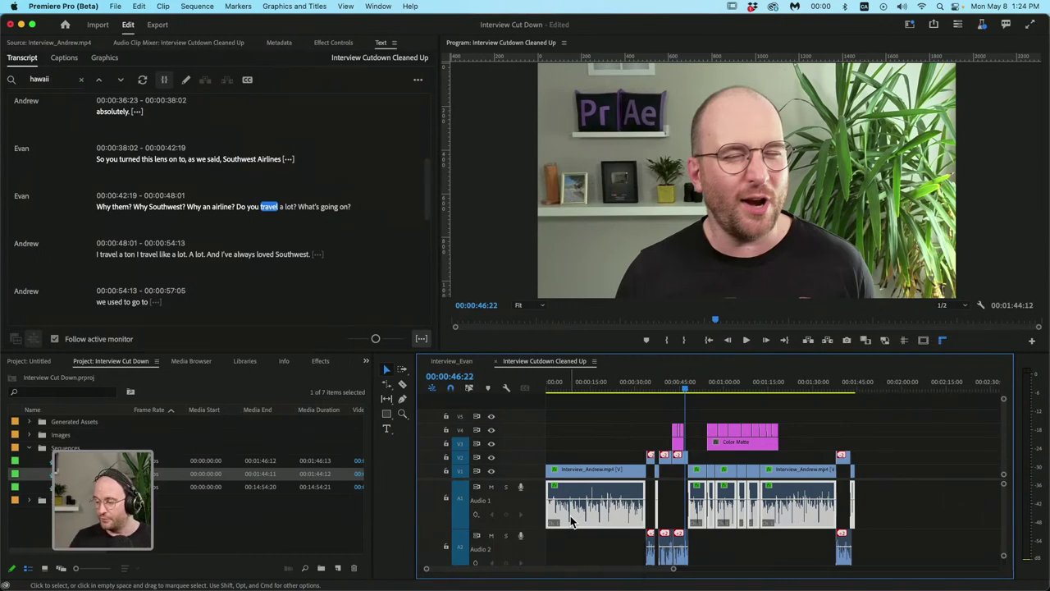
{"action": "scroll", "coordinate": [703, 500], "scroll_direction": "up", "scroll_amount": 15}
{"action": "scroll", "coordinate": [710, 506], "scroll_direction": "down", "scroll_amount": 2}
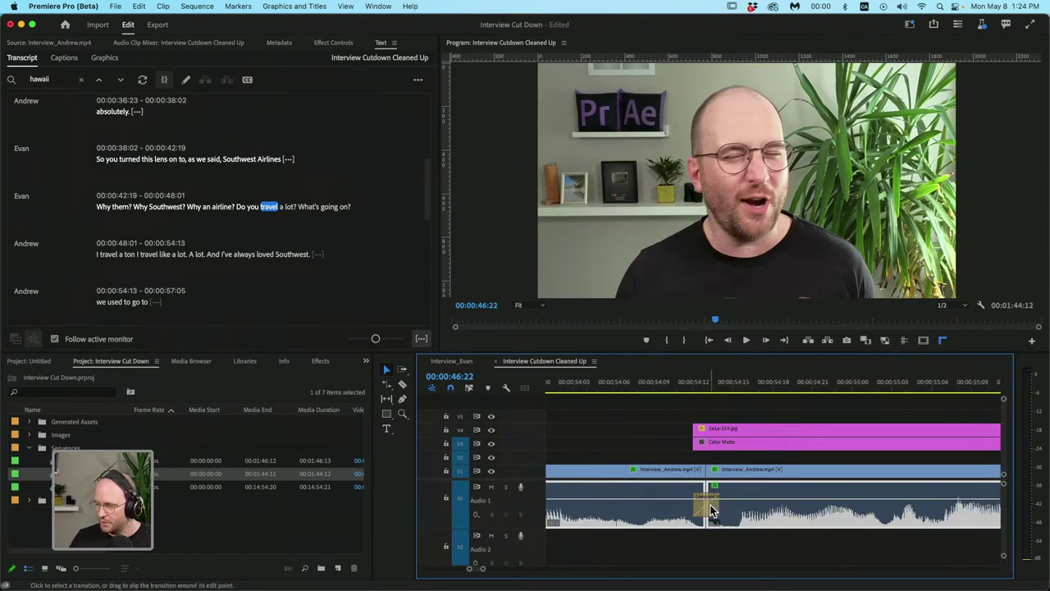
{"action": "scroll", "coordinate": [710, 510], "scroll_direction": "down", "scroll_amount": 5}
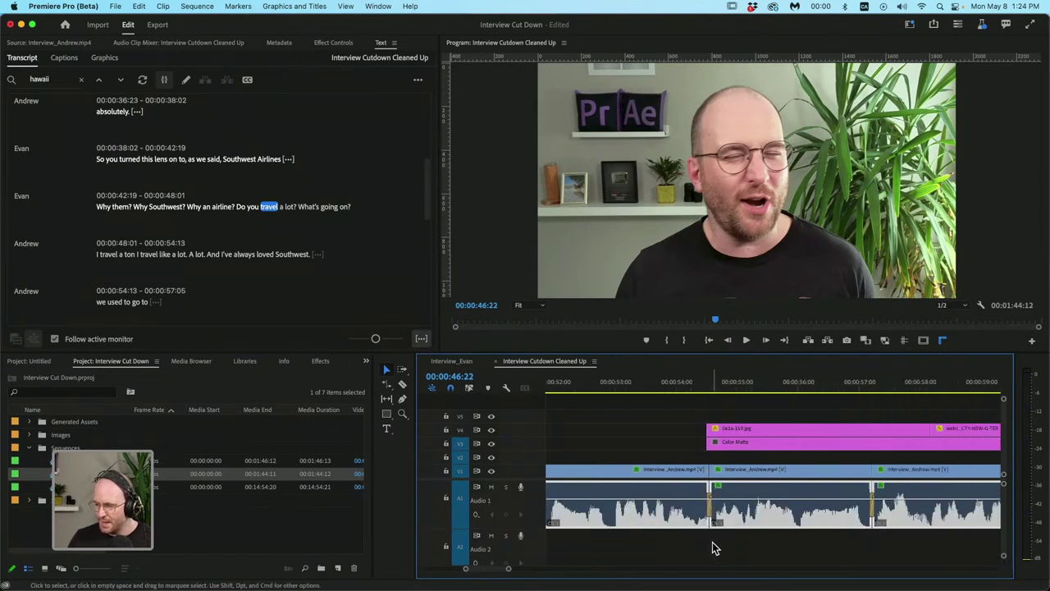
{"action": "scroll", "coordinate": [714, 548], "scroll_direction": "down", "scroll_amount": 8}
{"action": "key", "text": "a"}
{"action": "left_click", "coordinate": [563, 510]}
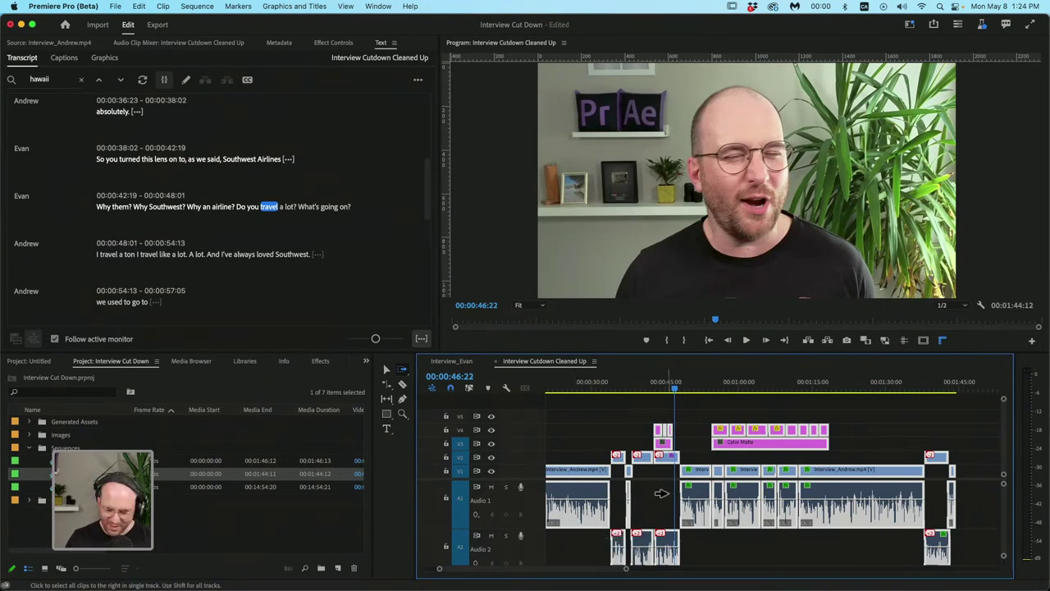
Pick the Constant Power crossfade under Audio Transitions, then marquee-select the short V2 clips
{"action": "key", "text": "v"}
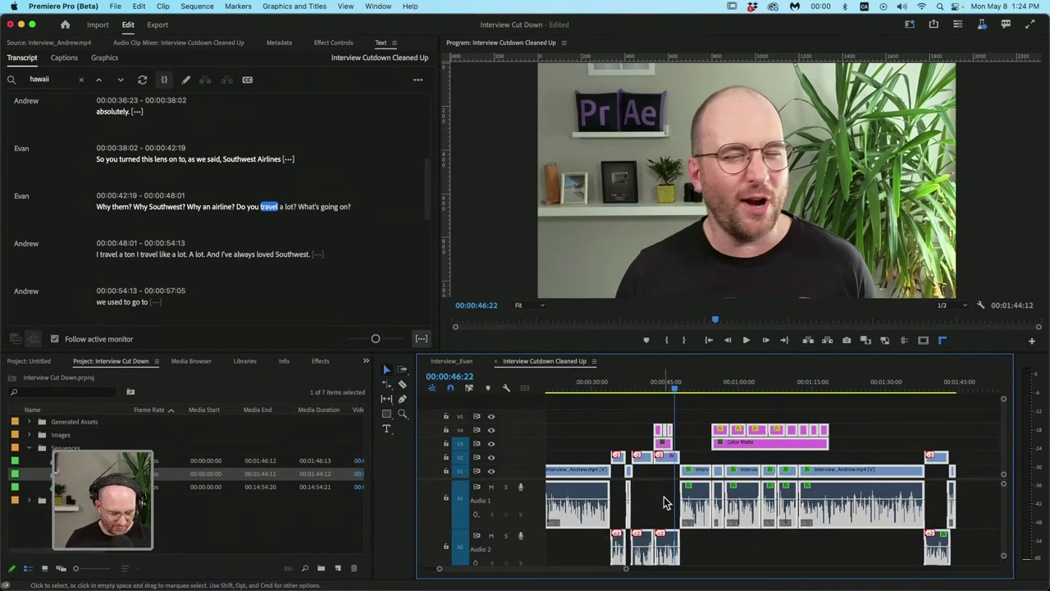
{"action": "key", "text": "c"}
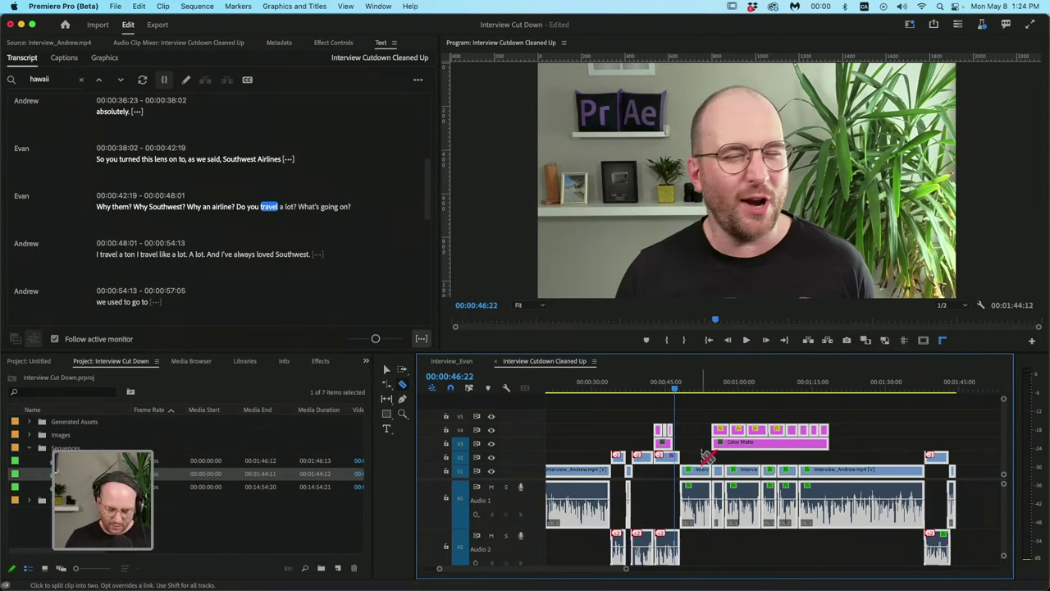
{"action": "key", "text": "v"}
{"action": "left_click", "coordinate": [706, 456]}
{"action": "left_click", "coordinate": [308, 362]}
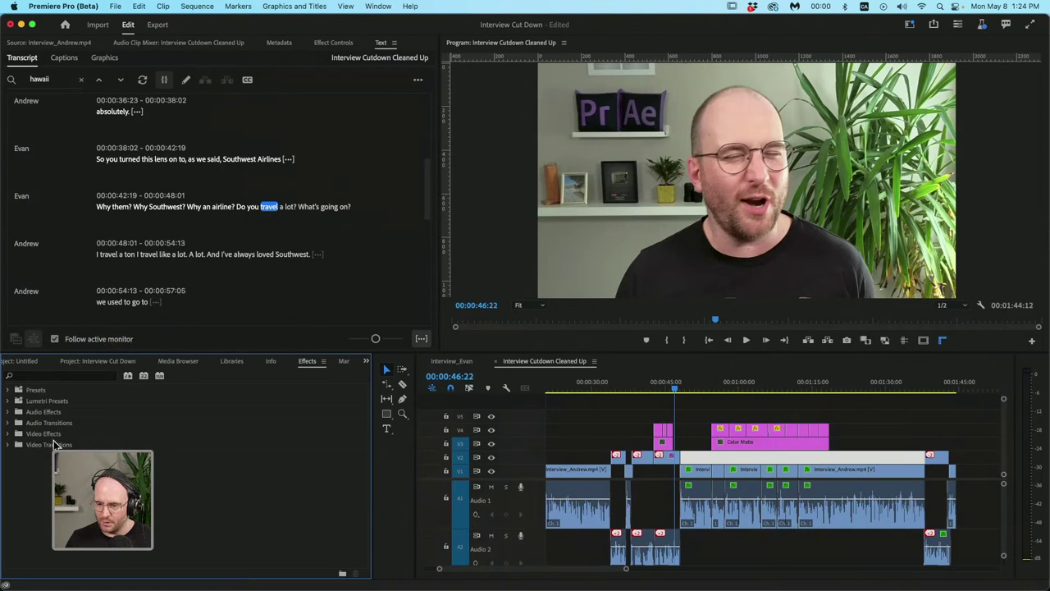
{"action": "left_click", "coordinate": [8, 422]}
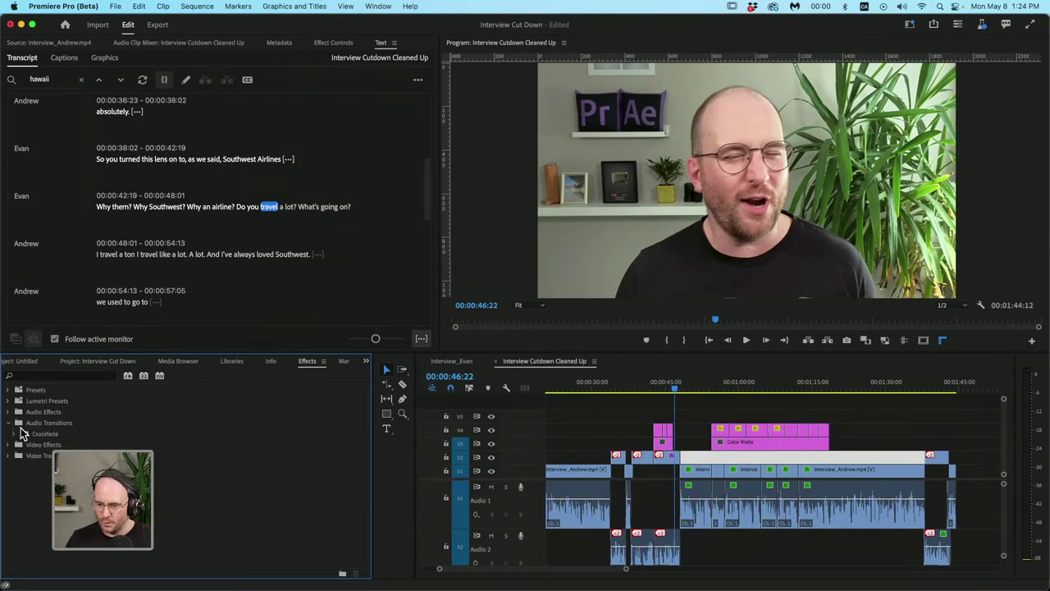
{"action": "left_click", "coordinate": [14, 434]}
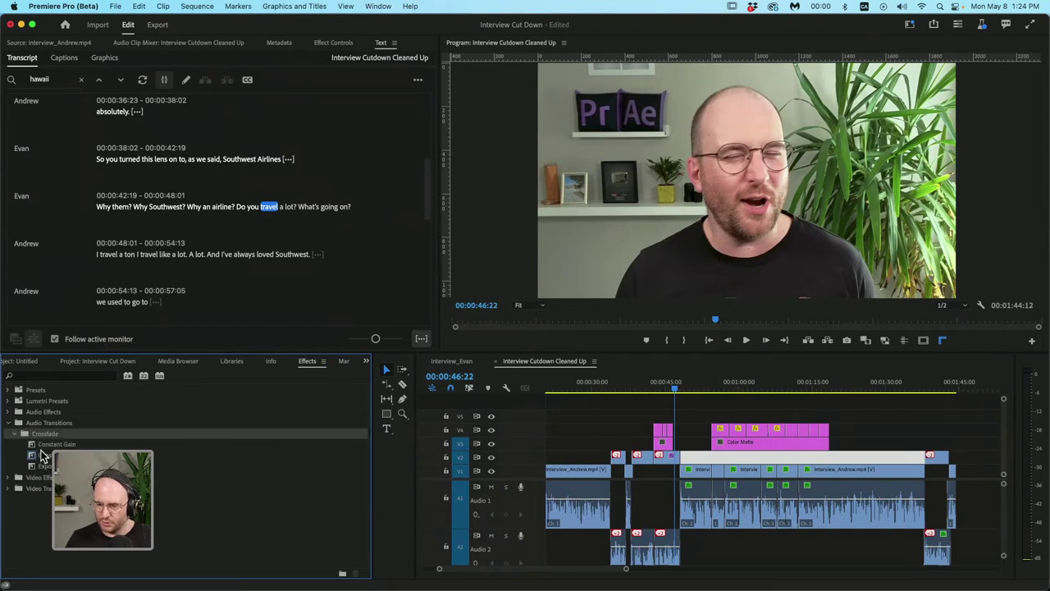
{"action": "left_click", "coordinate": [41, 455]}
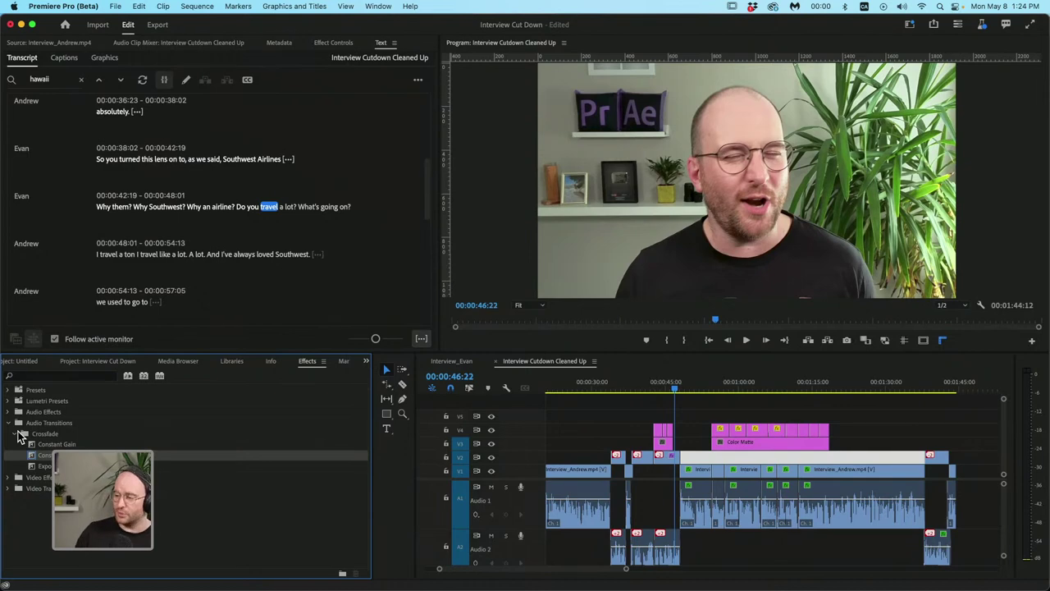
{"action": "left_click", "coordinate": [719, 462]}
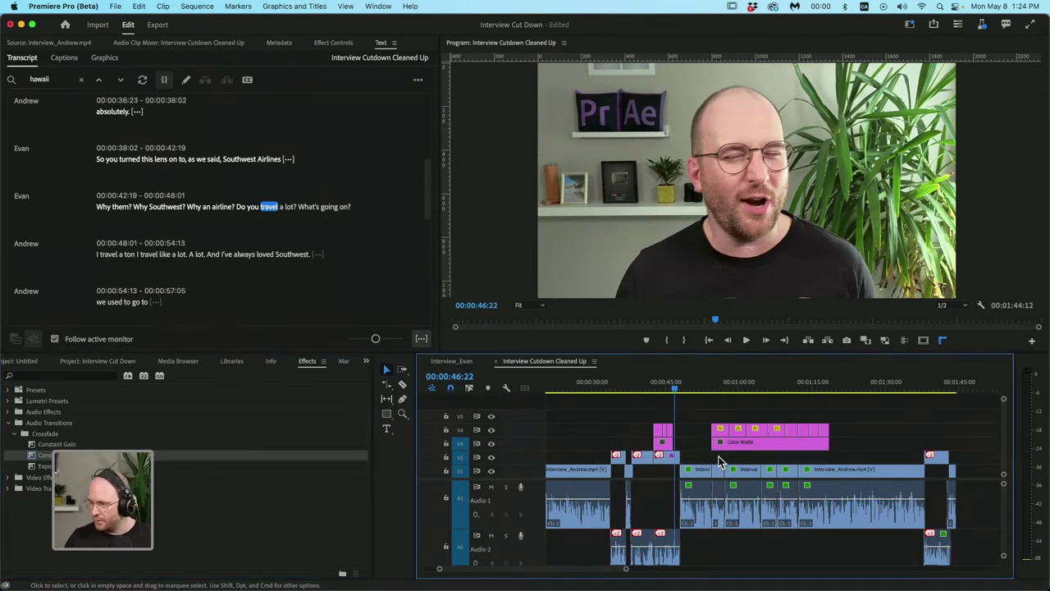
{"action": "left_click_drag", "start_coordinate": [718, 458], "coordinate": [638, 452]}
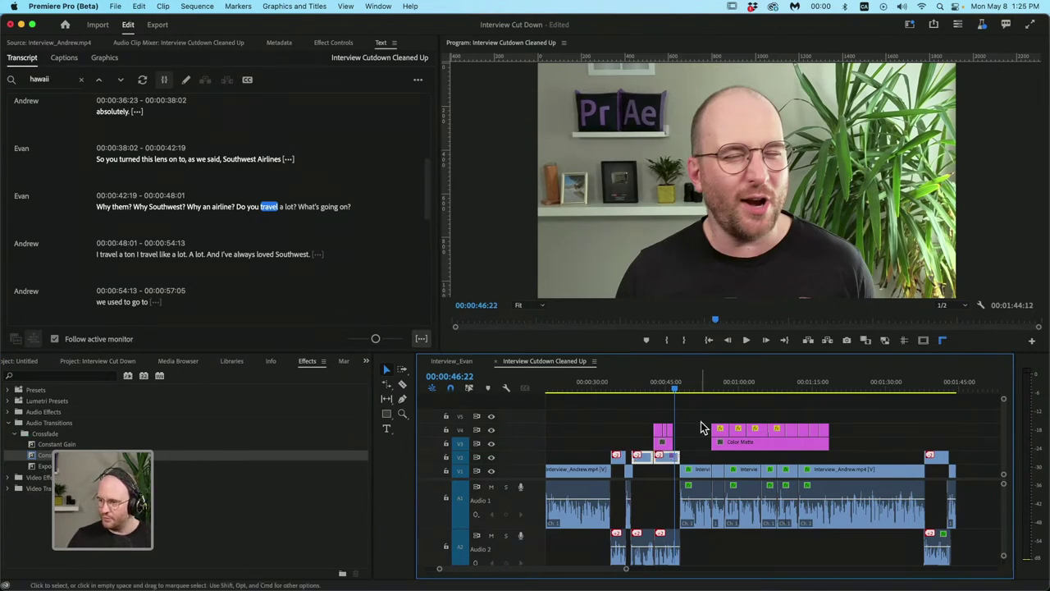
Set Audio Transition Default Duration to 2 frames in Timeline preferences and confirm
{"action": "left_click", "coordinate": [115, 7]}
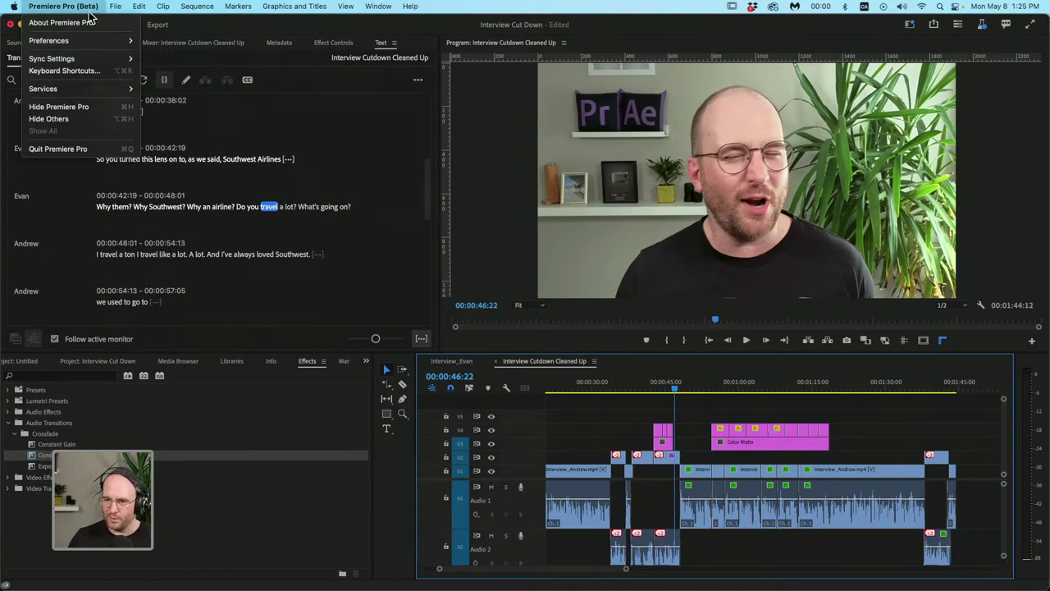
{"action": "mouse_move", "coordinate": [93, 40]}
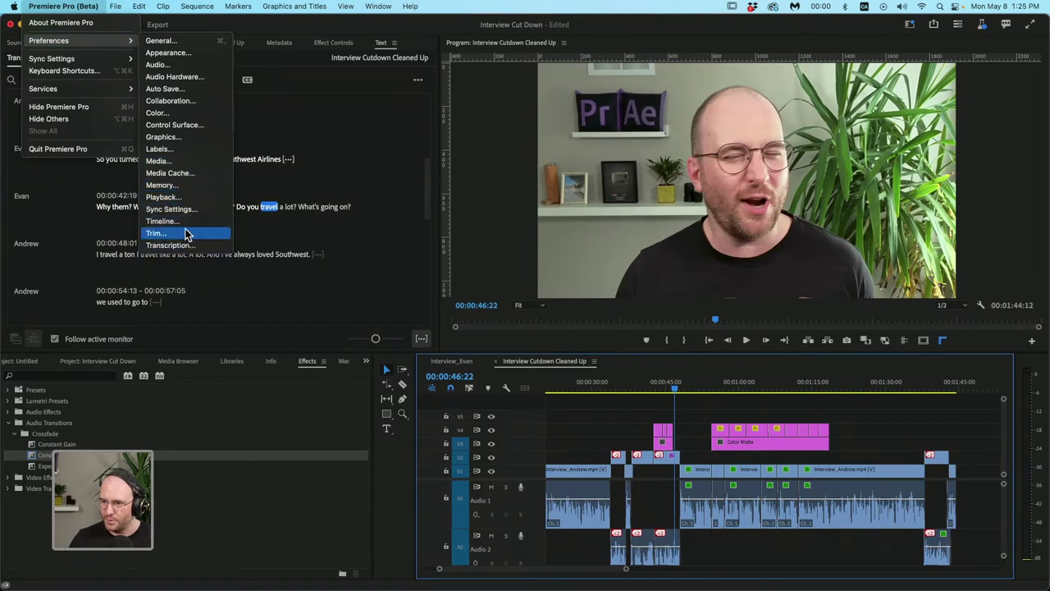
{"action": "left_click", "coordinate": [164, 220]}
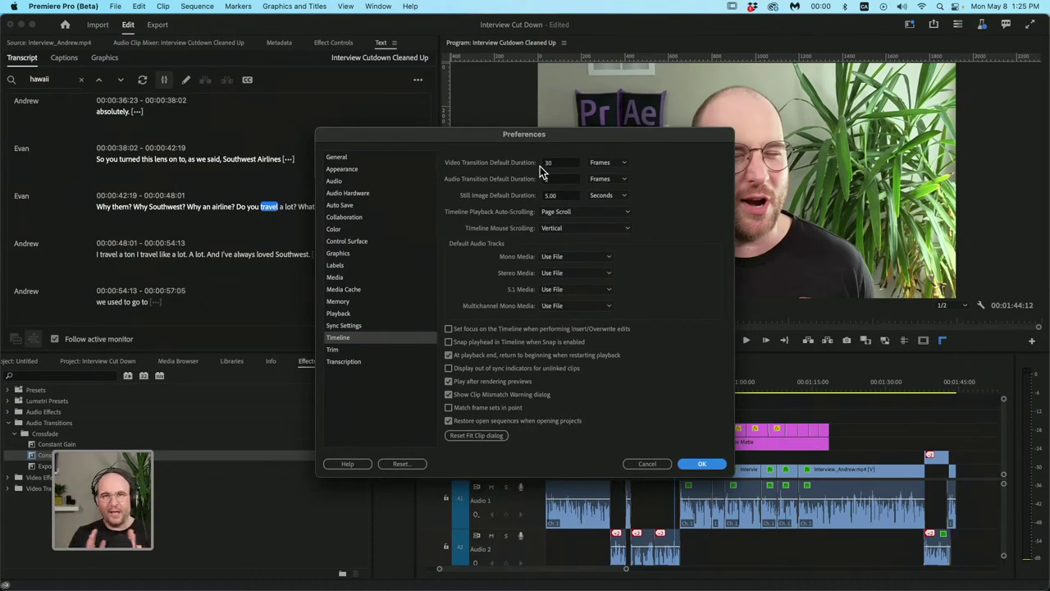
{"action": "type", "text": "2"}
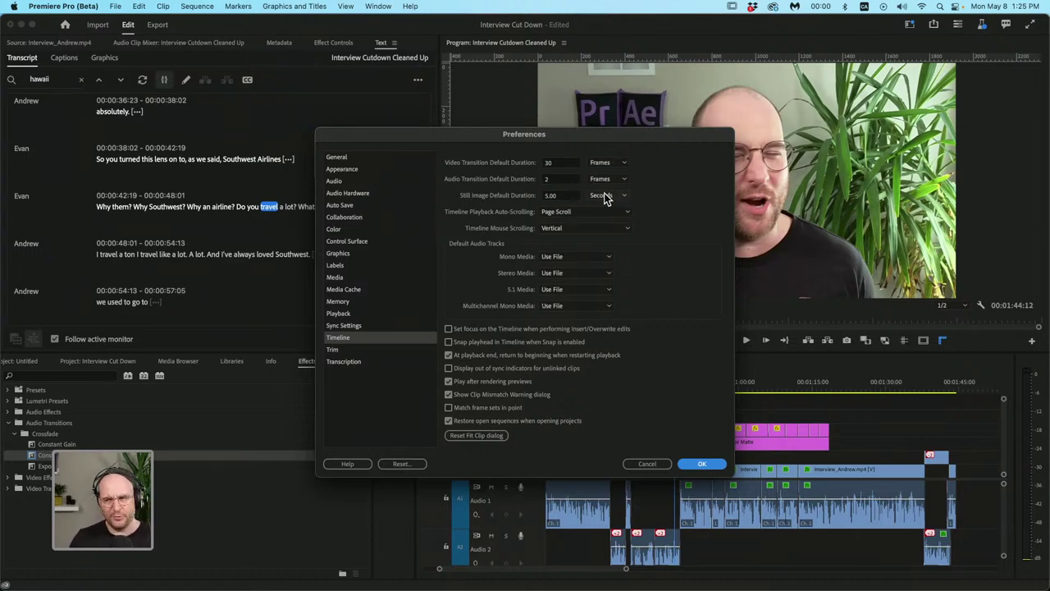
{"action": "left_click", "coordinate": [698, 464]}
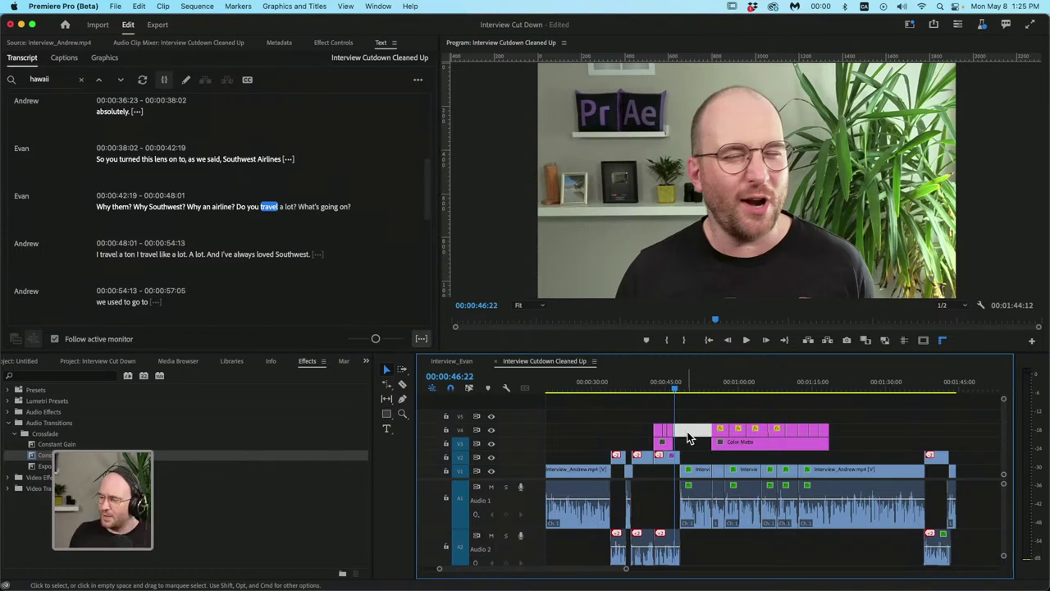
{"action": "left_click", "coordinate": [886, 443]}
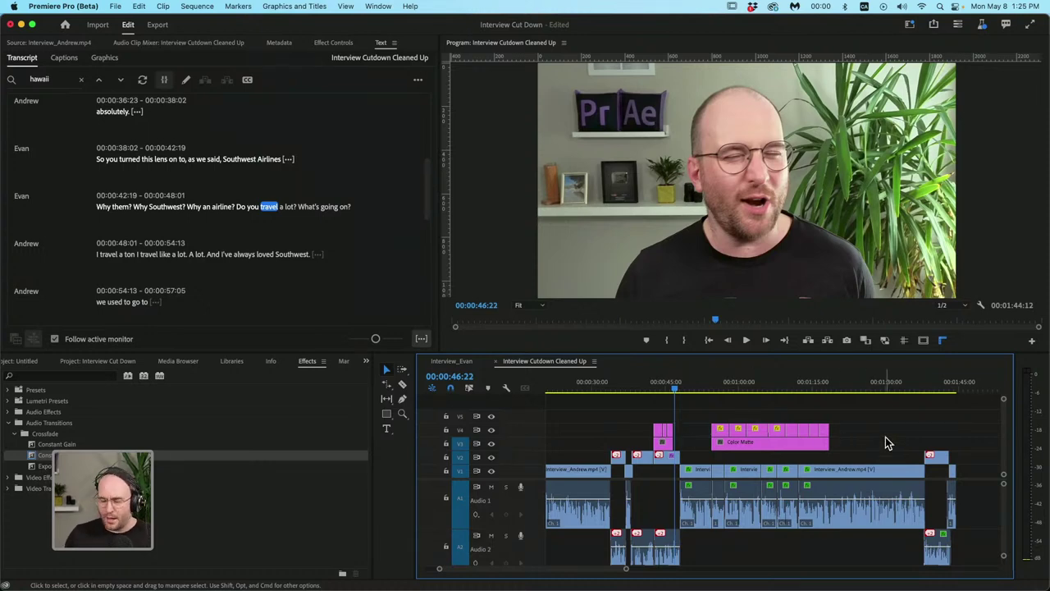